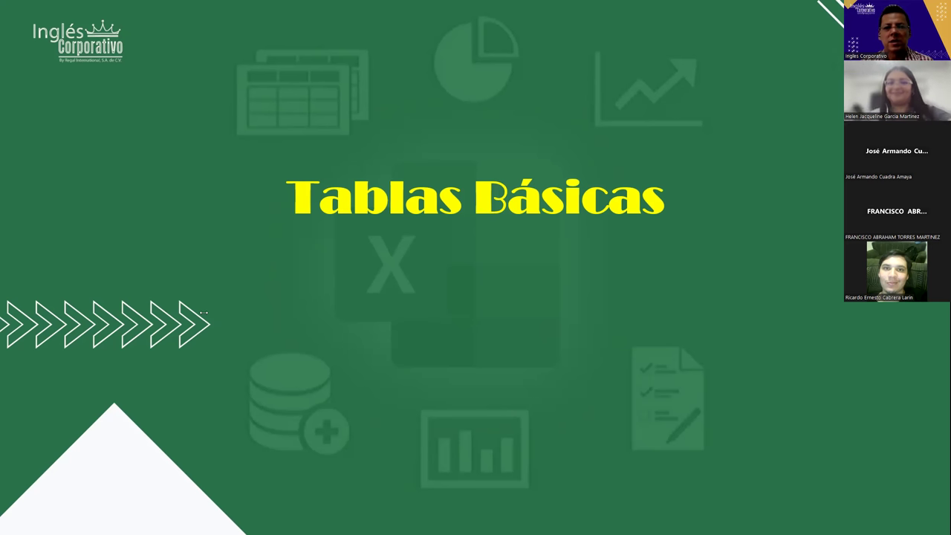
Advance from the Tablas Básicas title slide to the Objetivo slide
{"action": "left_click", "coordinate": [584, 216]}
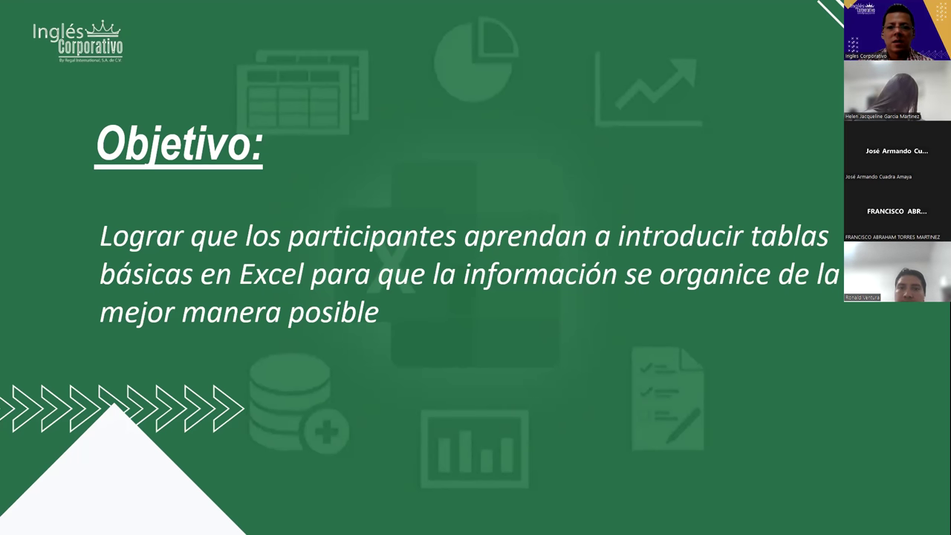
Switch from the slideshow to the Lista de Validación de Datos workbook in Excel
{"action": "key", "text": "alt+Tab"}
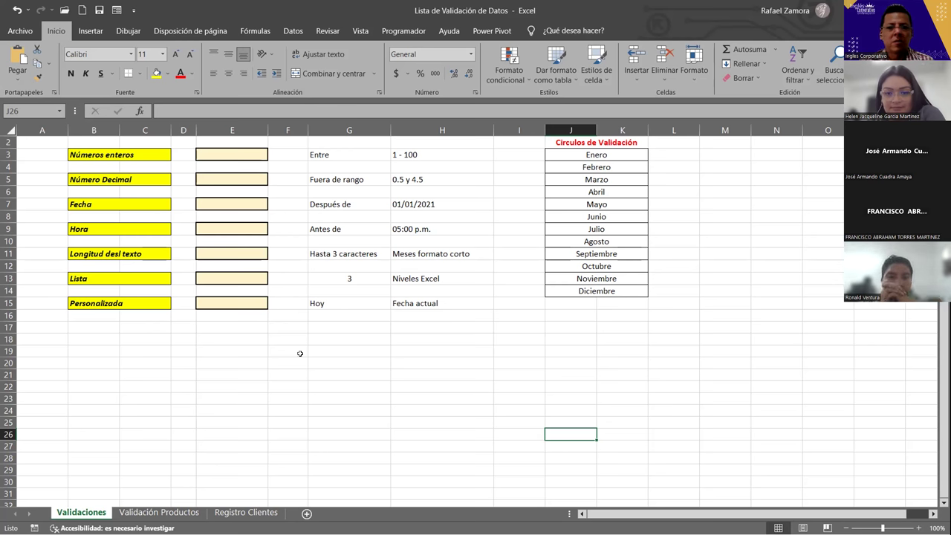
Select cells around E15 on the Validaciones sheet and zoom it to 130%
{"action": "left_click", "coordinate": [311, 327]}
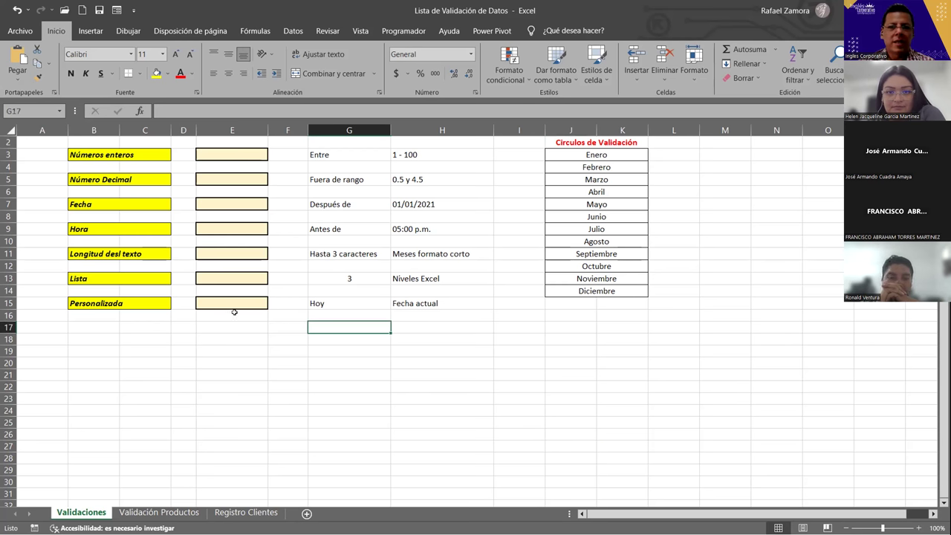
{"action": "left_click", "coordinate": [244, 304]}
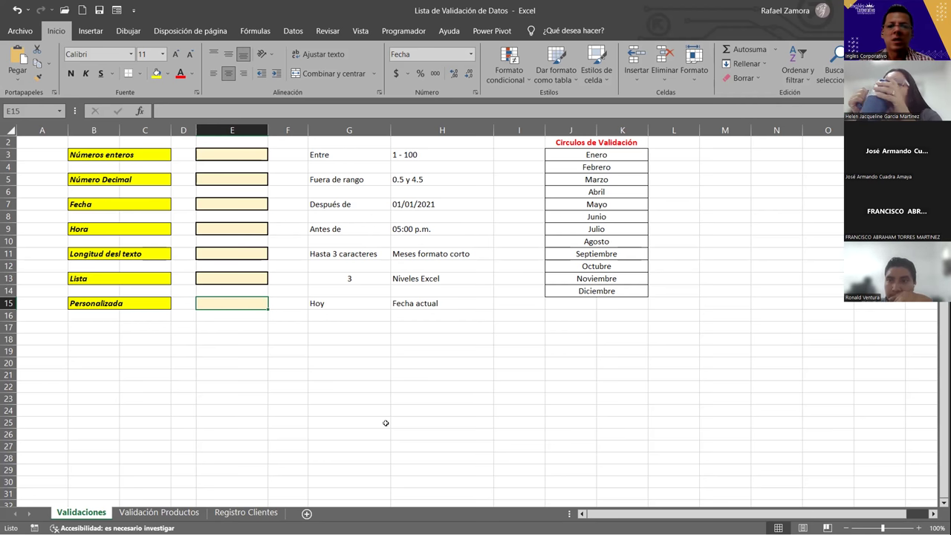
{"action": "left_click", "coordinate": [286, 365]}
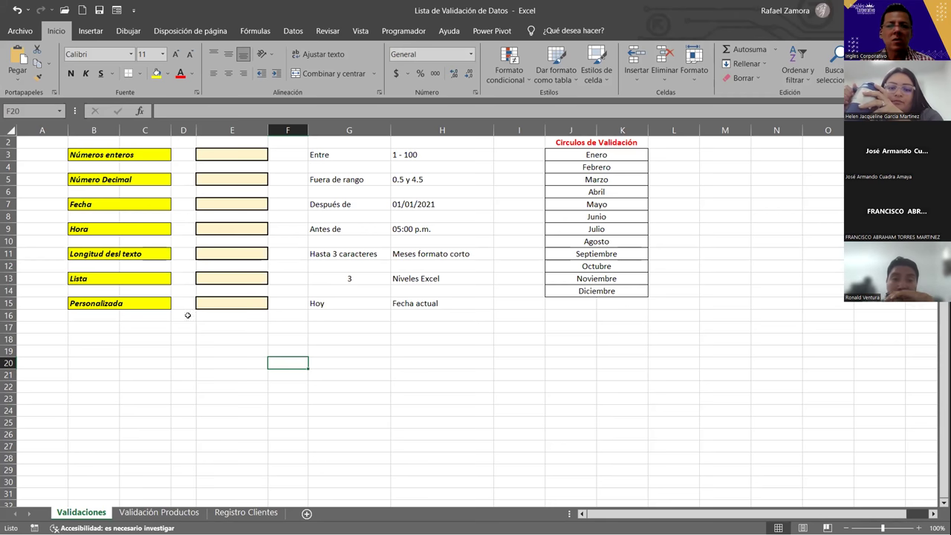
{"action": "left_click", "coordinate": [223, 305]}
{"action": "scroll", "coordinate": [304, 344], "scroll_direction": "up", "scroll_amount": 2}
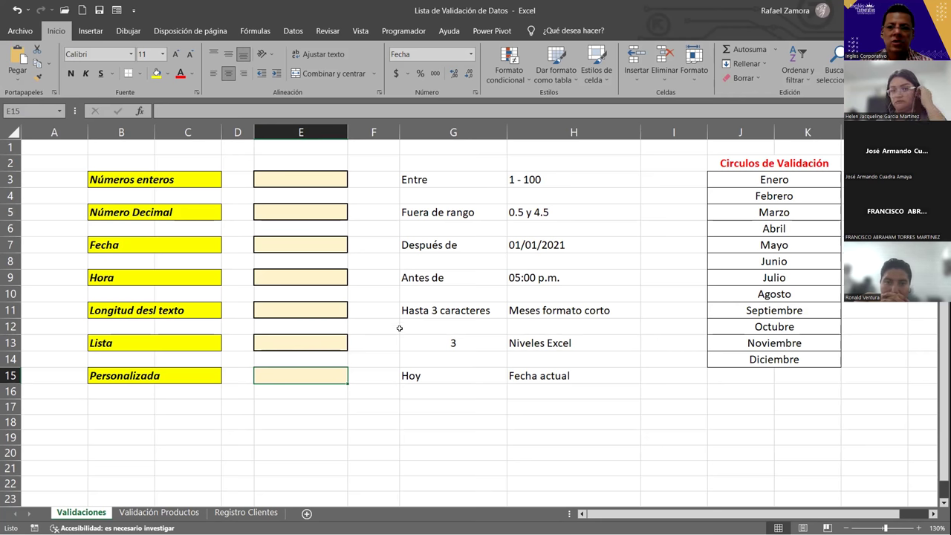
Enter =HOY() in E19 so it shows today's date, 20/11/2023
{"action": "left_click", "coordinate": [315, 430]}
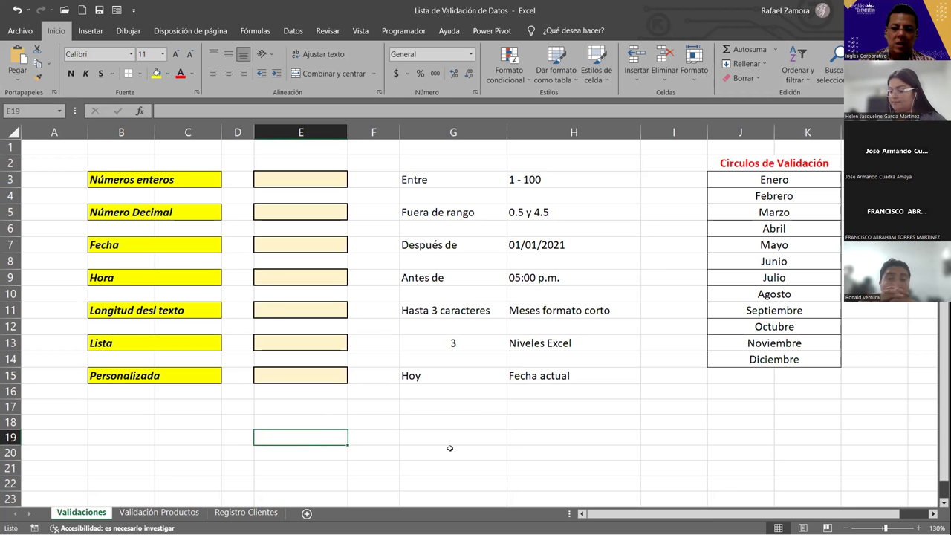
{"action": "type", "text": "¿"}
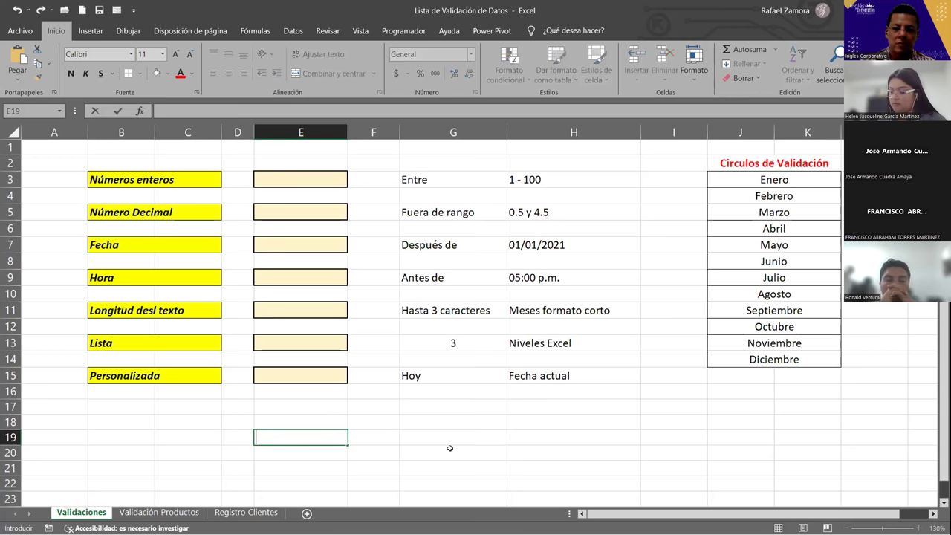
{"action": "type", "text": "="}
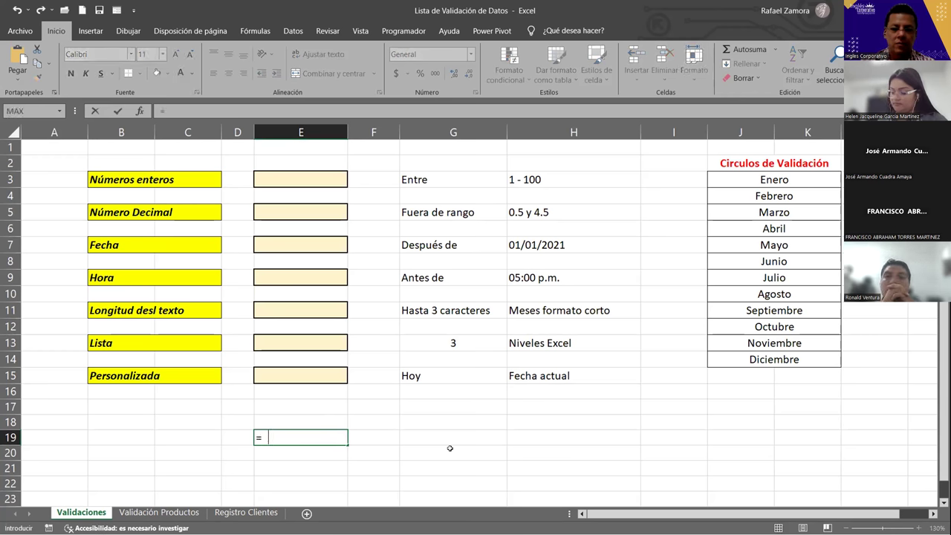
{"action": "type", "text": "hoy"}
{"action": "key", "text": "Tab"}
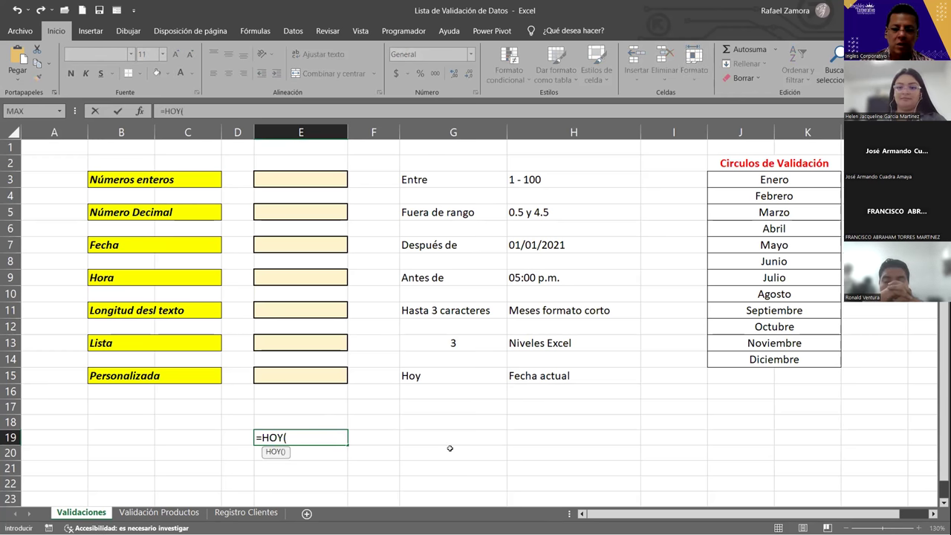
{"action": "type", "text": ")"}
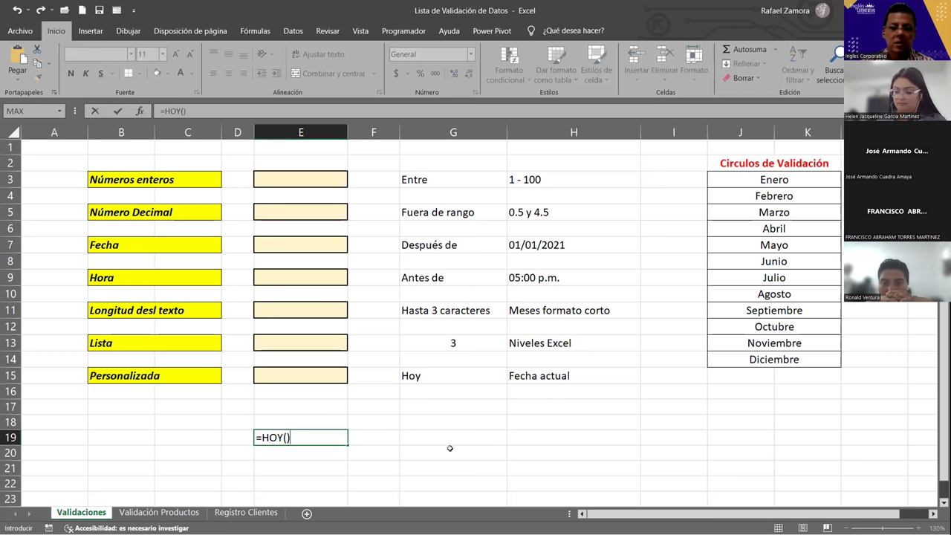
{"action": "key", "text": "Return"}
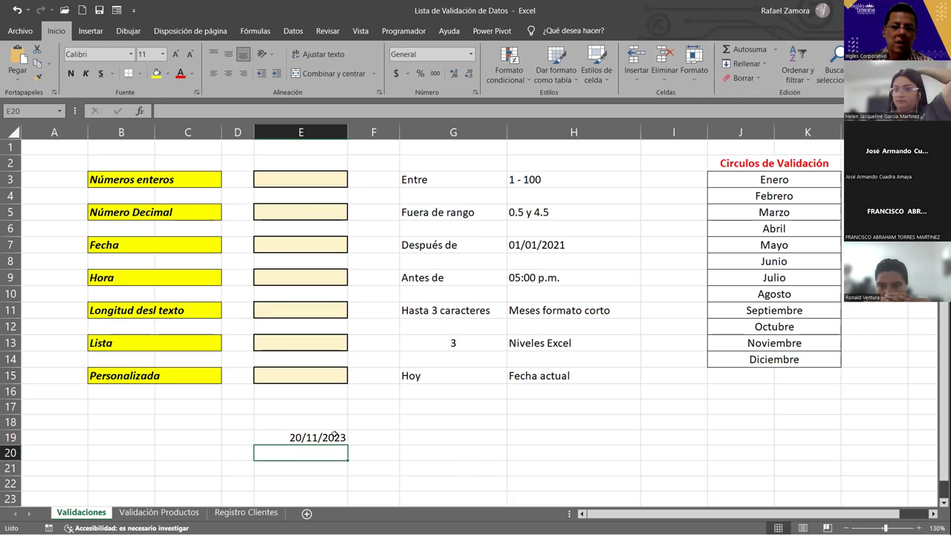
{"action": "key", "text": "Up"}
{"action": "key", "text": "Up"}
{"action": "key", "text": "Up"}
{"action": "key", "text": "Up"}
{"action": "key", "text": "Up"}
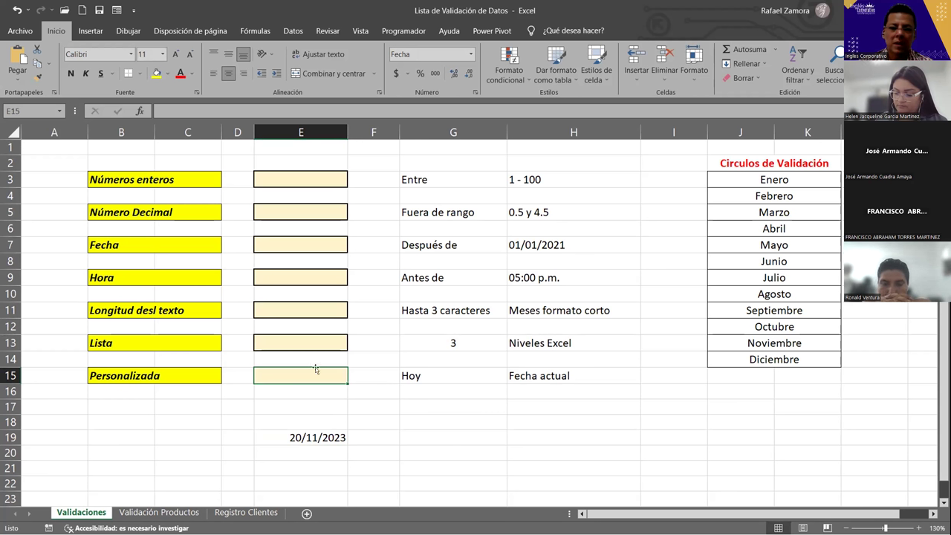
Type the date 15/2/2023 into E18, then select E21
{"action": "left_click", "coordinate": [316, 419]}
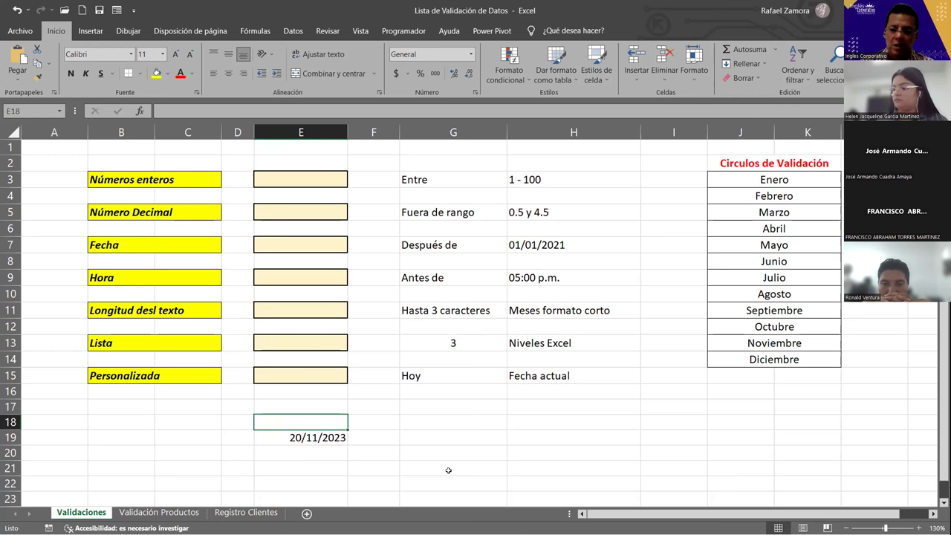
{"action": "type", "text": "15-2-23"}
{"action": "key", "text": "Return"}
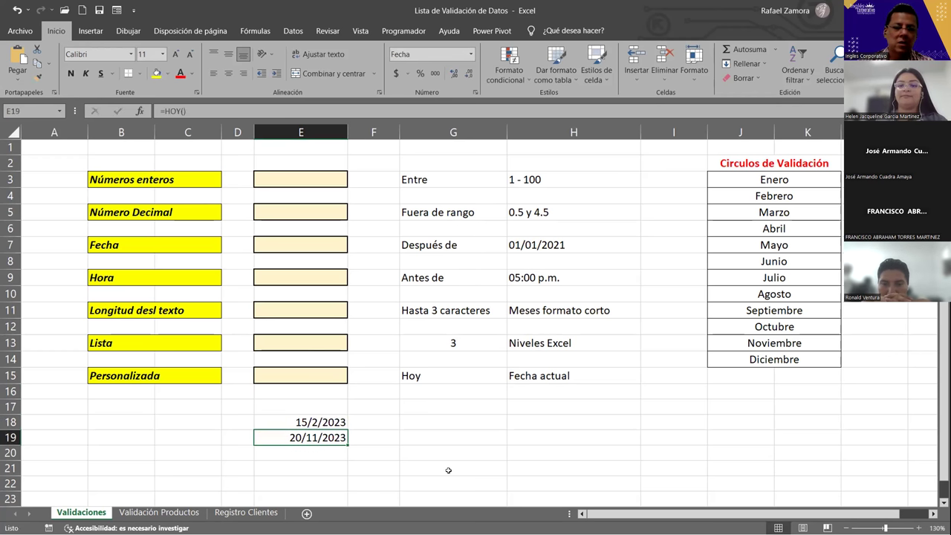
{"action": "left_click", "coordinate": [321, 468]}
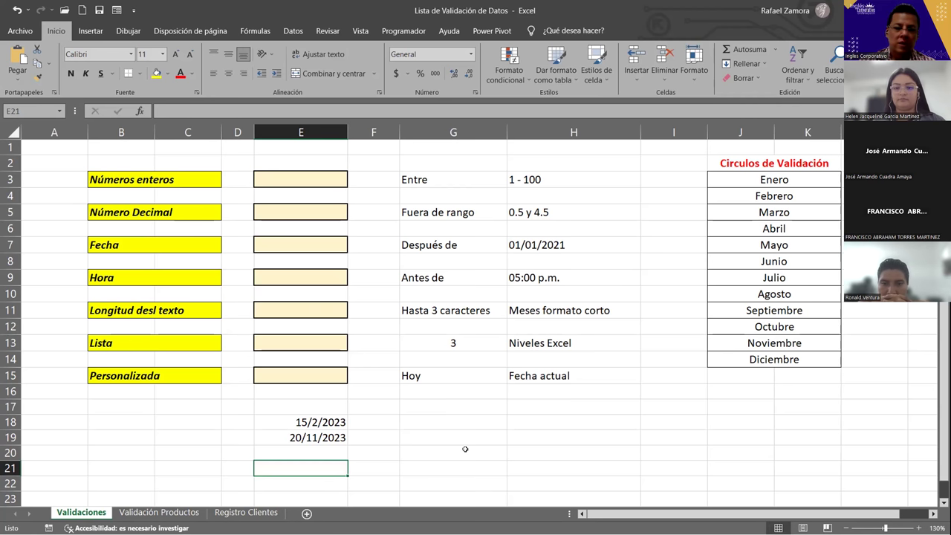
Begin the formula =IGUAL(E18,E19 in E21 without committing it
{"action": "type", "text": "="}
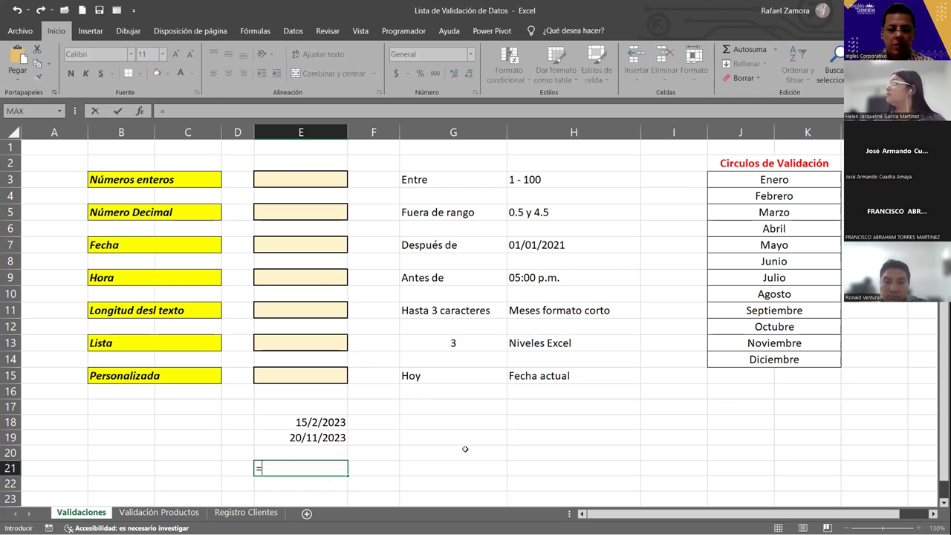
{"action": "type", "text": "ig"}
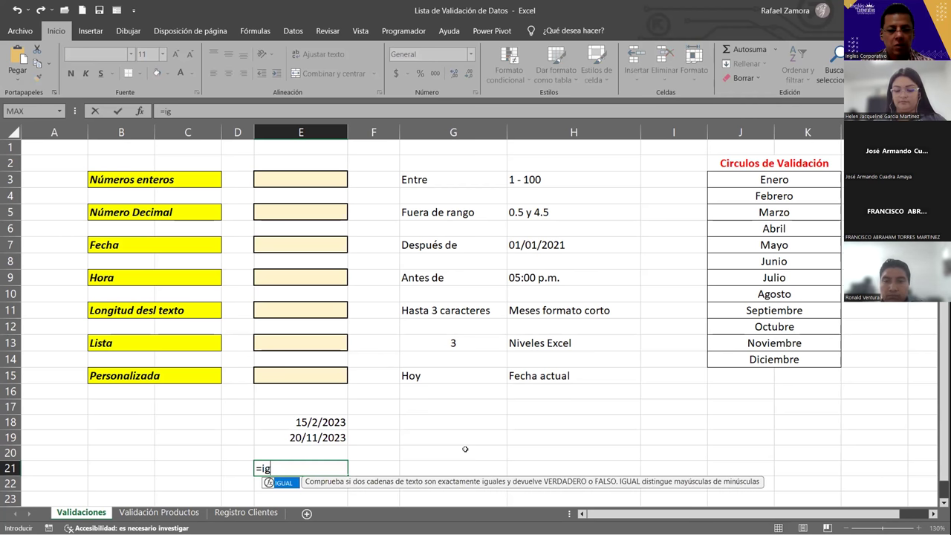
{"action": "key", "text": "Tab"}
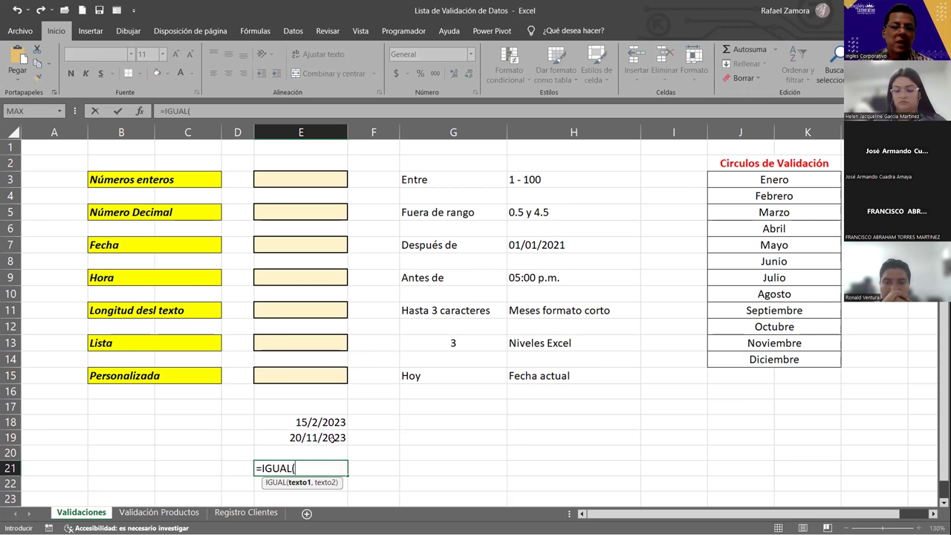
{"action": "left_click", "coordinate": [327, 421]}
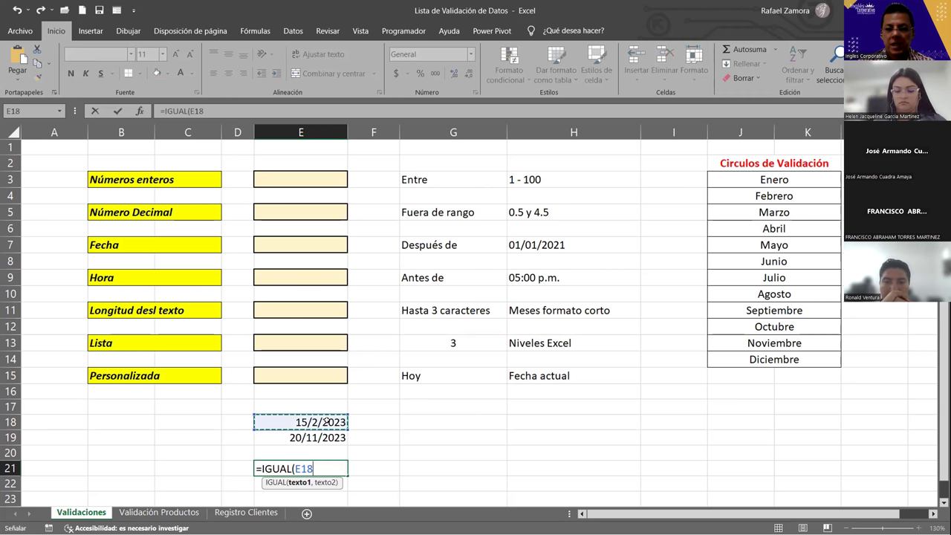
{"action": "type", "text": ","}
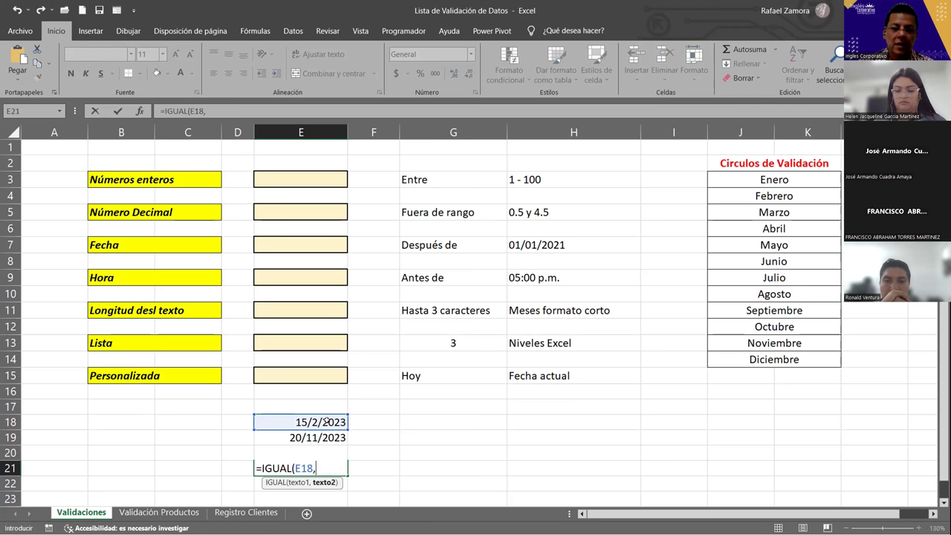
{"action": "left_click", "coordinate": [329, 437]}
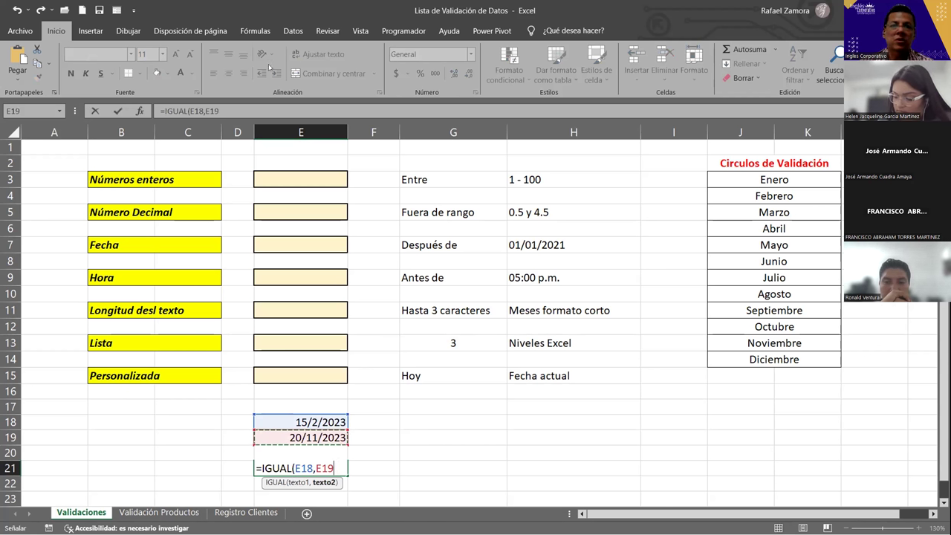
Discard the unfinished =IGUAL(E18,E19 entry in E21
{"action": "key", "text": "alt+Tab"}
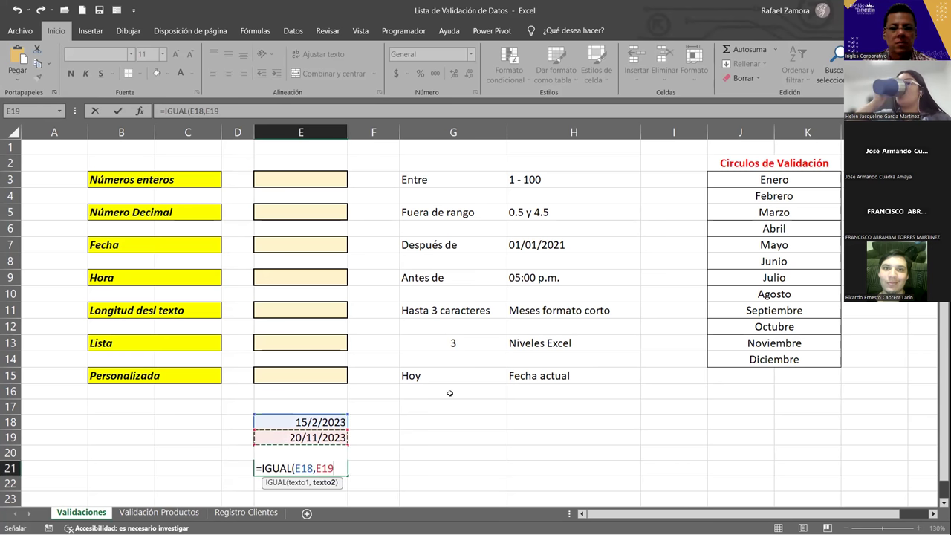
{"action": "key", "text": "Escape"}
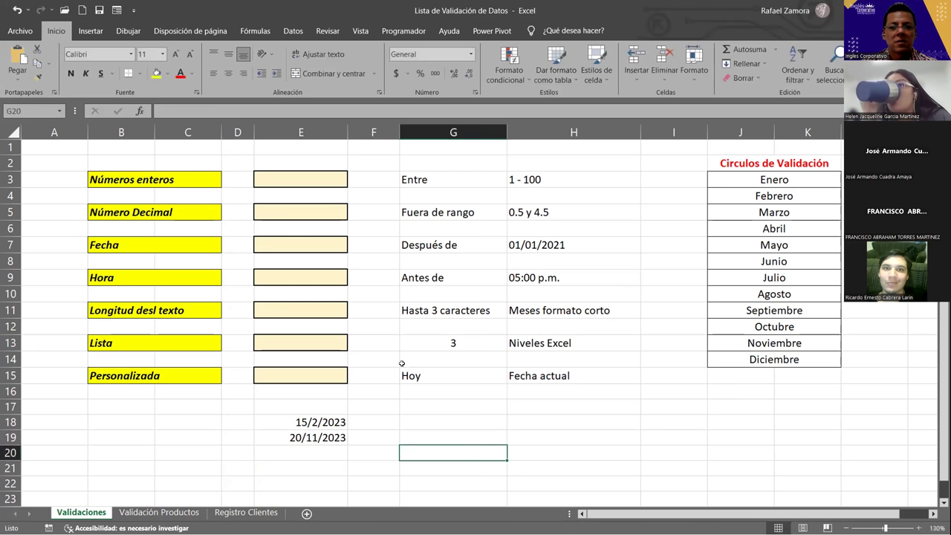
Enter =IGUAL(E18,E19) in E21, which returns FALSO
{"action": "left_click", "coordinate": [306, 441]}
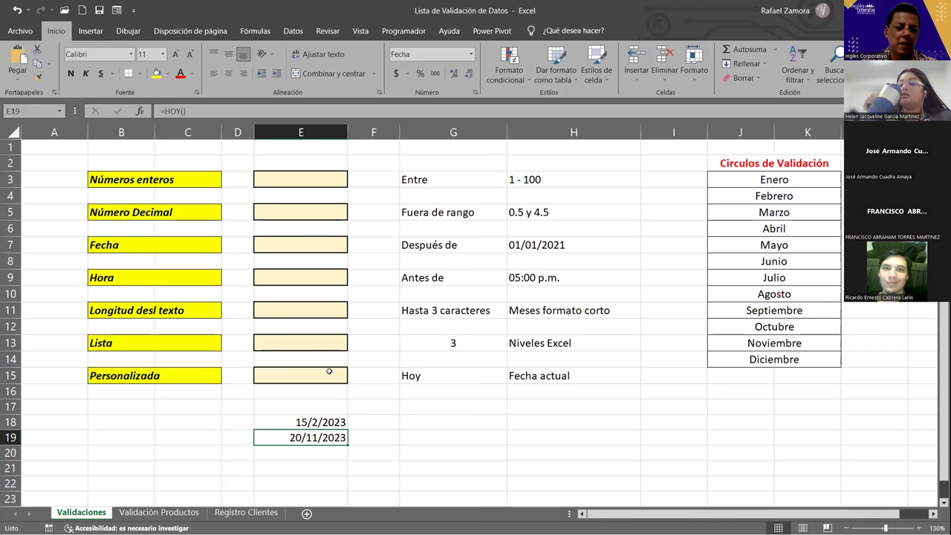
{"action": "left_click", "coordinate": [301, 466]}
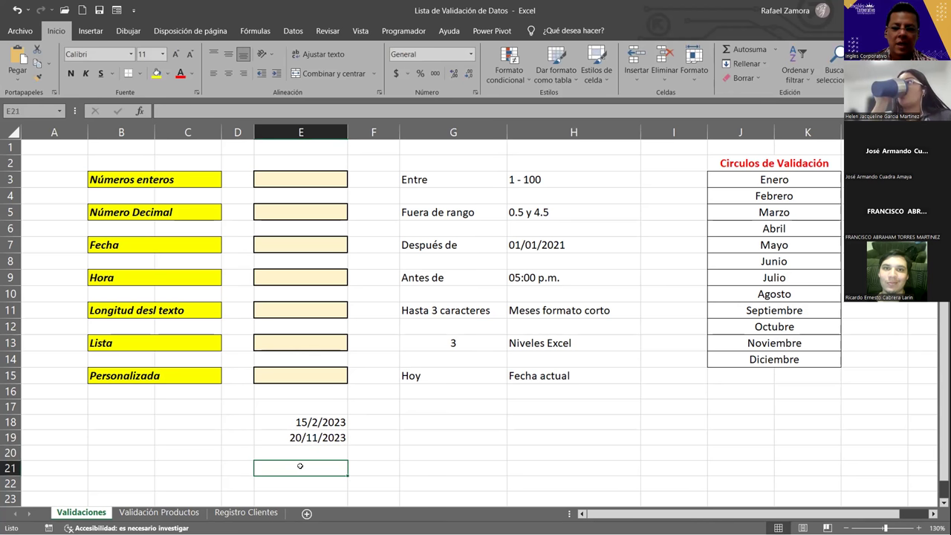
{"action": "type", "text": "="}
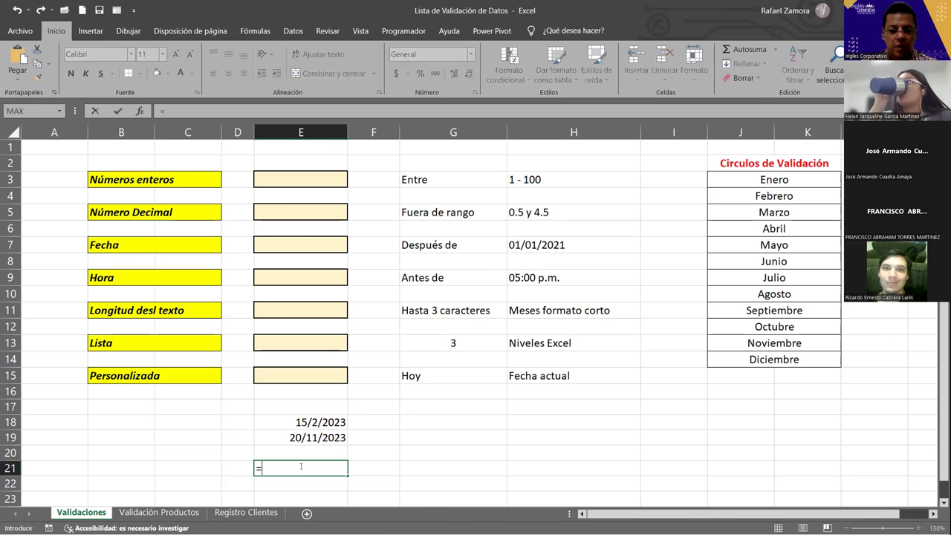
{"action": "type", "text": "IGU"}
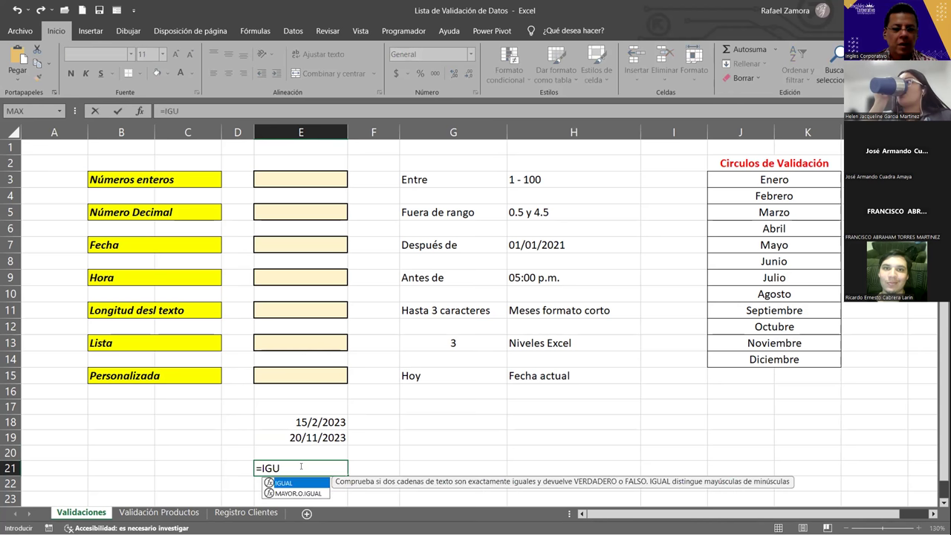
{"action": "key", "text": "Tab"}
{"action": "left_click", "coordinate": [319, 422]}
{"action": "type", "text": ","}
{"action": "left_click", "coordinate": [320, 434]}
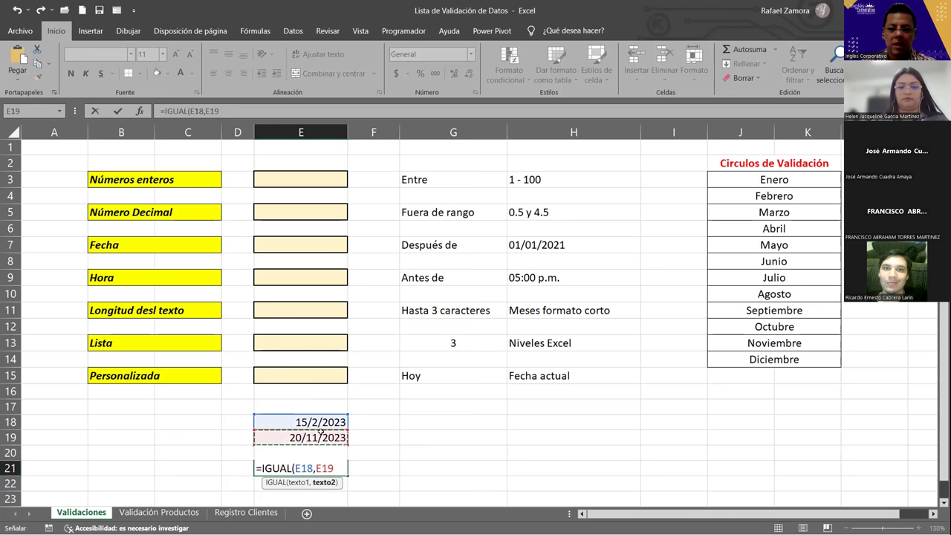
{"action": "type", "text": ")"}
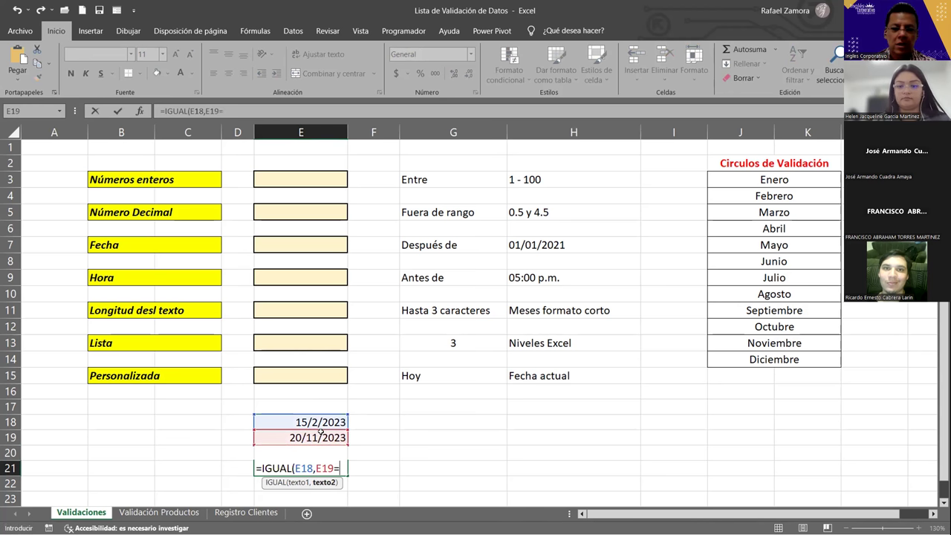
{"action": "key", "text": "Return"}
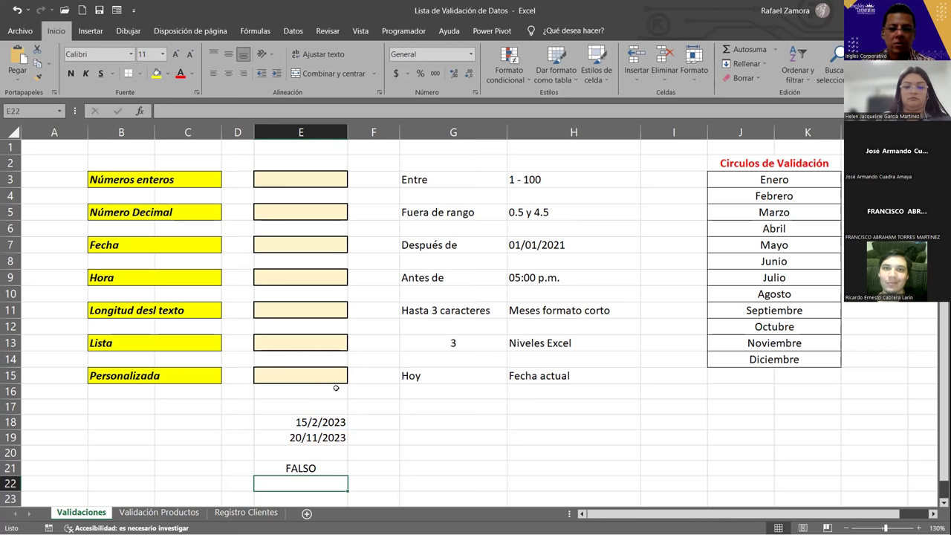
Change E18 to 19/11/2023, then to 20/11/2023, so E21 returns VERDADERO
{"action": "key", "text": "Up"}
{"action": "left_click", "coordinate": [320, 420]}
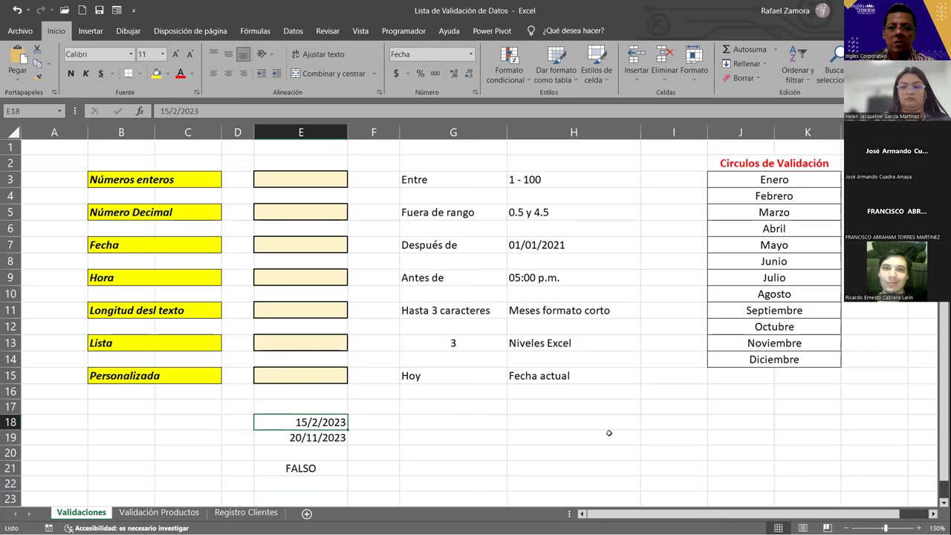
{"action": "type", "text": "19"}
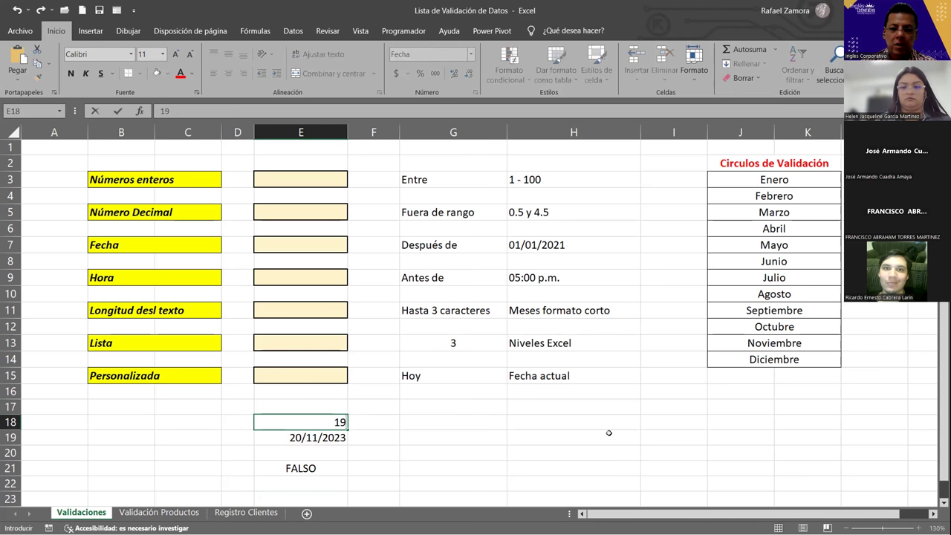
{"action": "type", "text": "-11-23"}
{"action": "key", "text": "Return"}
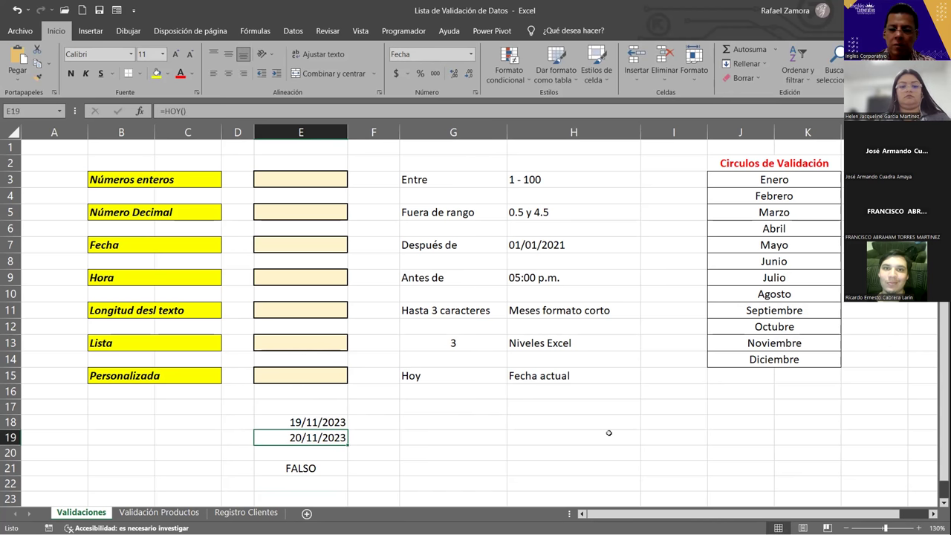
{"action": "key", "text": "Up"}
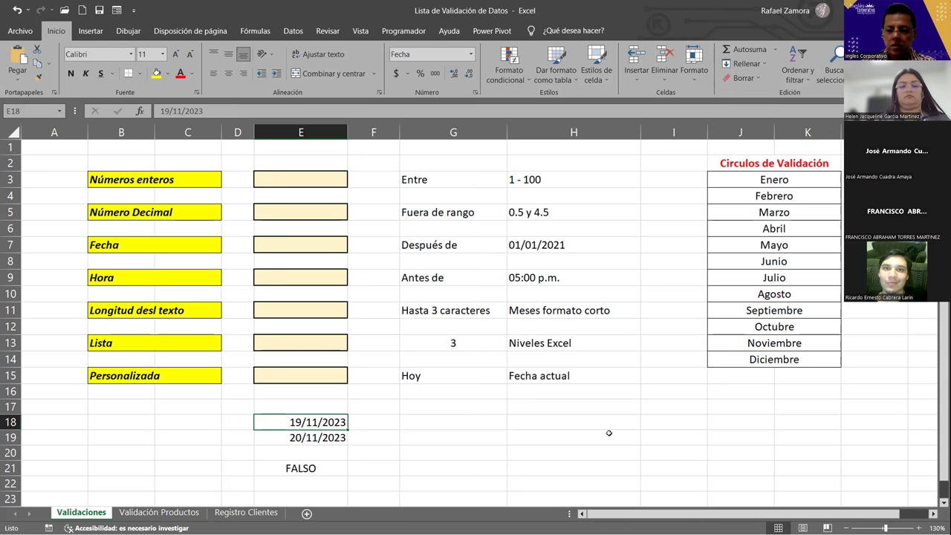
{"action": "type", "text": "20-11-23"}
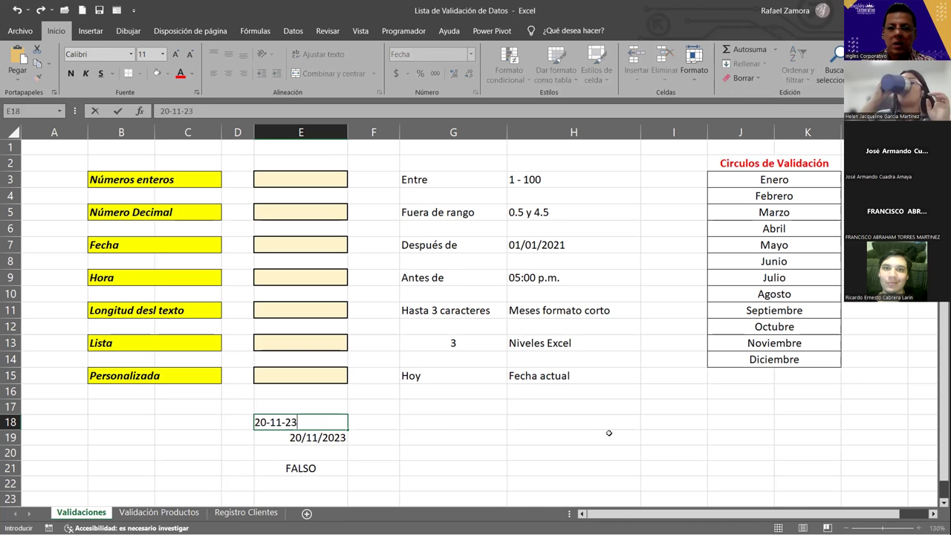
{"action": "key", "text": "Return"}
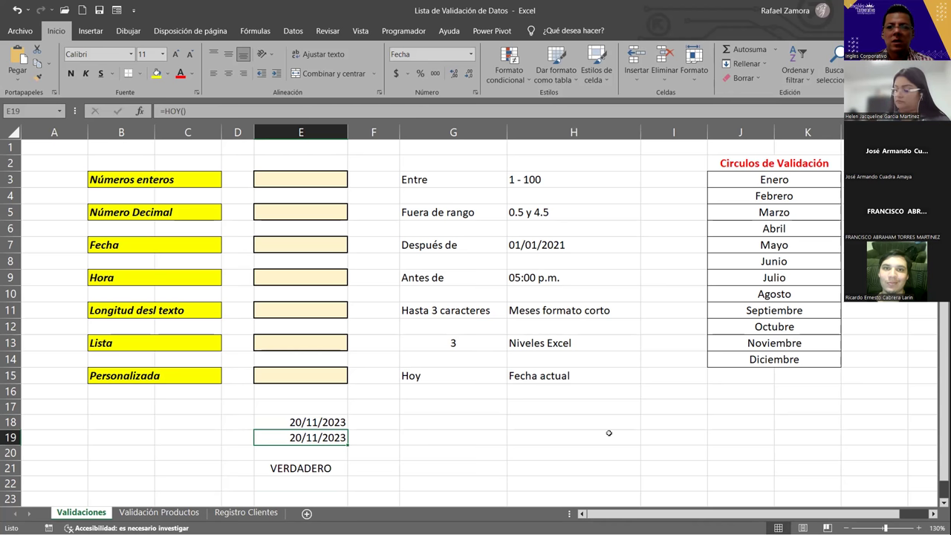
{"action": "left_click", "coordinate": [535, 438]}
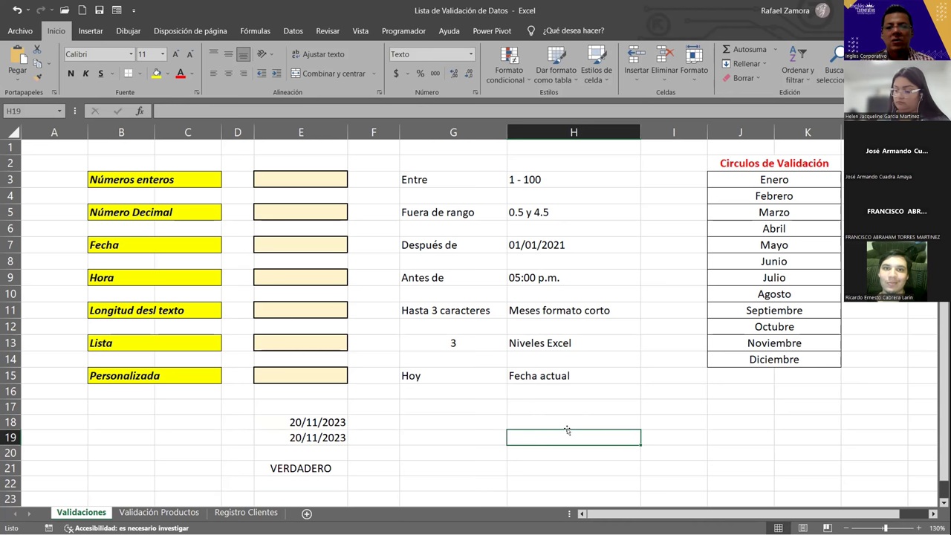
{"action": "left_click", "coordinate": [340, 373]}
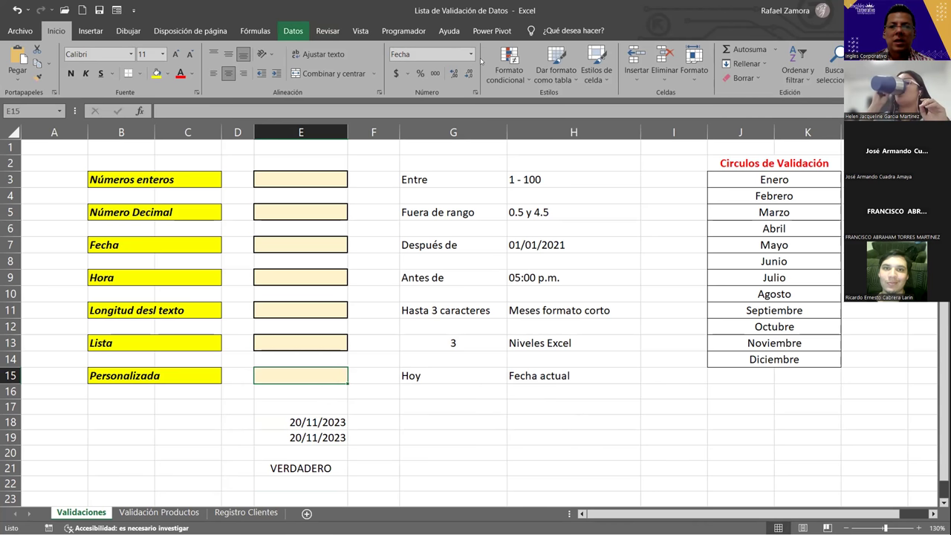
Give E15 a Personalizada data validation rule with formula =IGUAL(E15,HOY())
{"action": "left_click", "coordinate": [293, 30]}
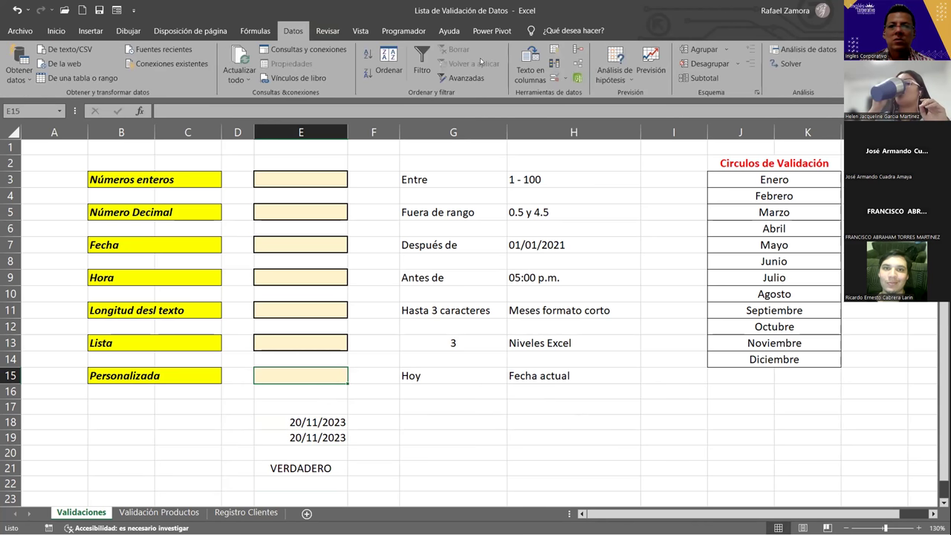
{"action": "left_click", "coordinate": [555, 79]}
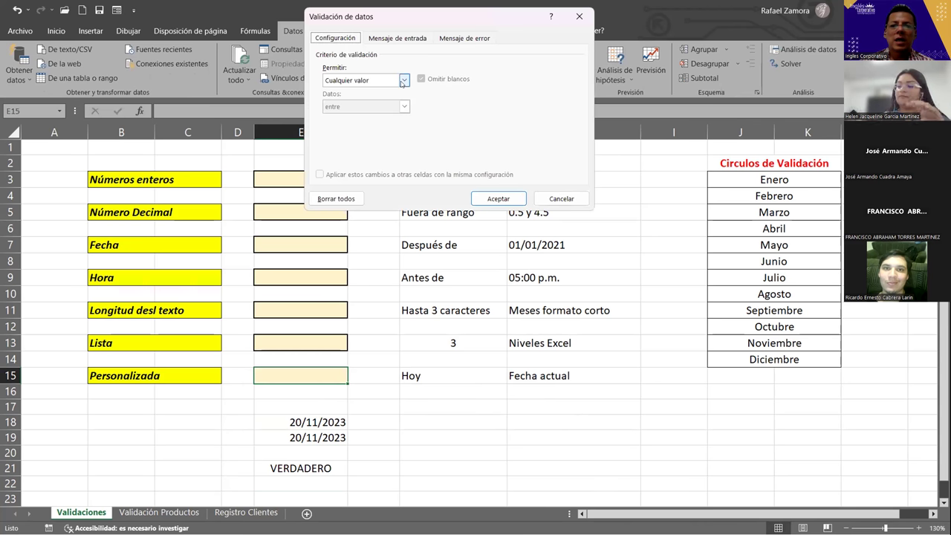
{"action": "left_click", "coordinate": [402, 81]}
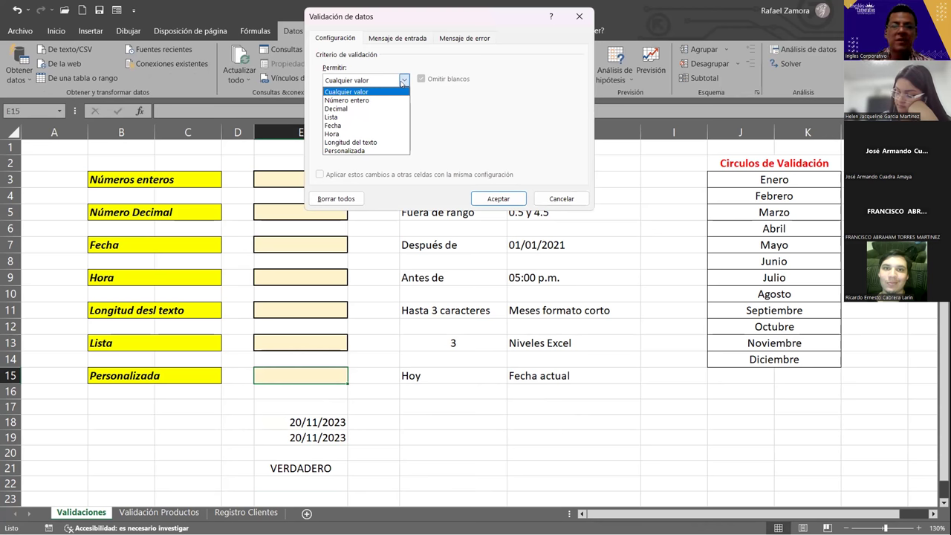
{"action": "left_click", "coordinate": [374, 151]}
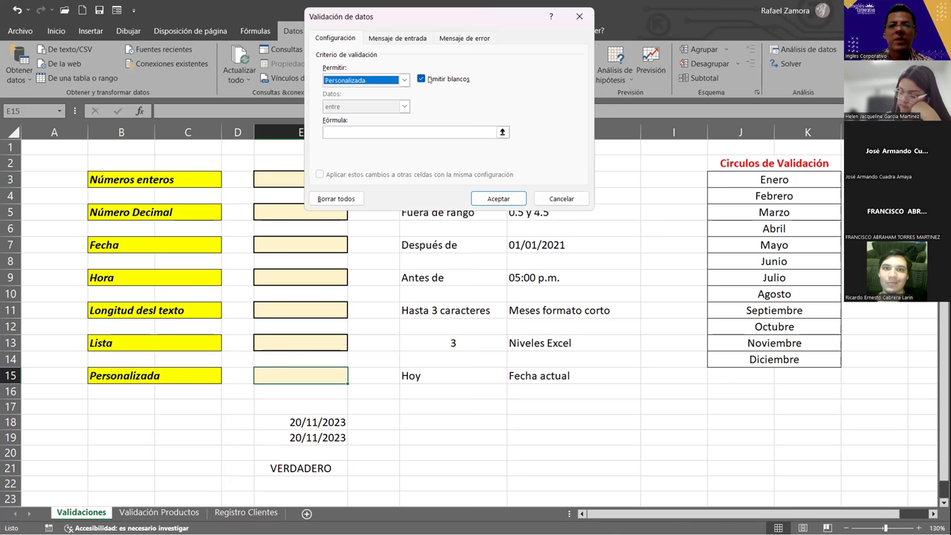
{"action": "left_click", "coordinate": [393, 143]}
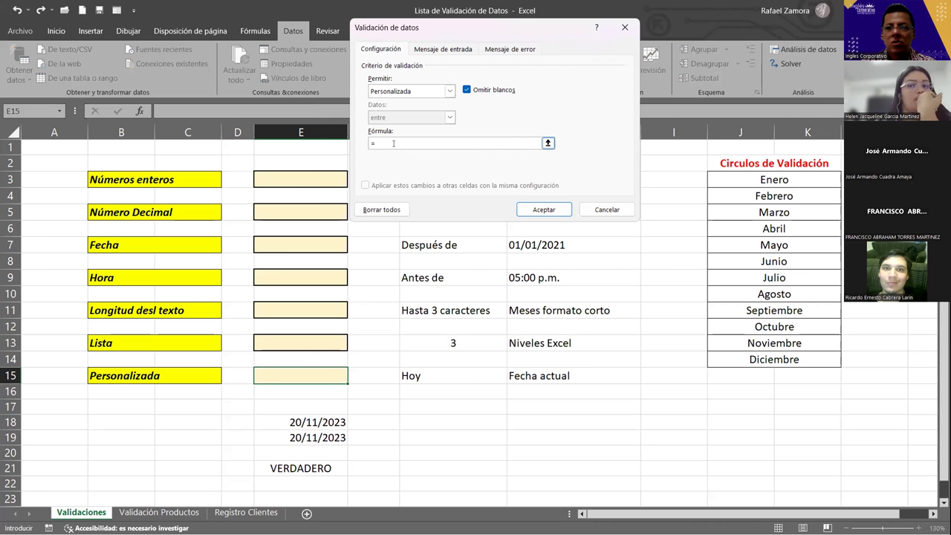
{"action": "type", "text": "="}
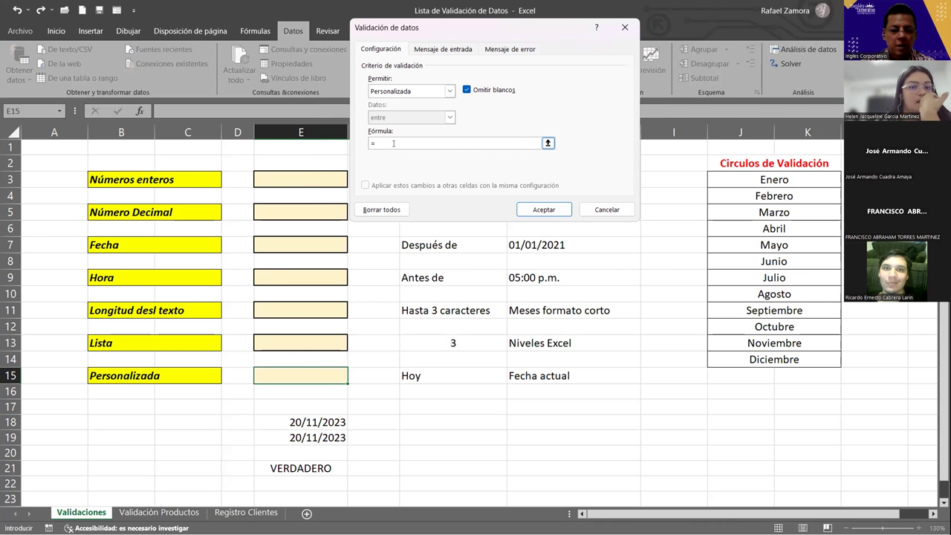
{"action": "type", "text": "IGUAL("}
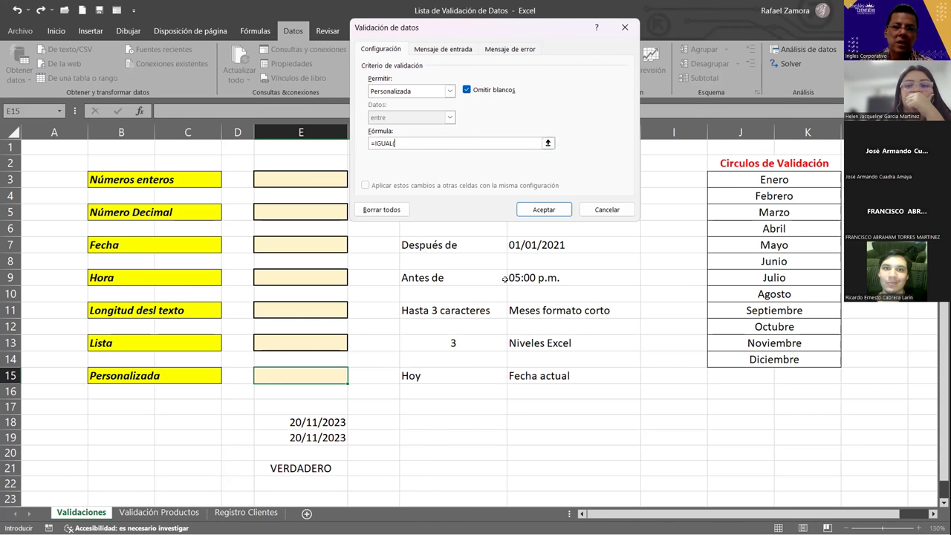
{"action": "left_click", "coordinate": [301, 378]}
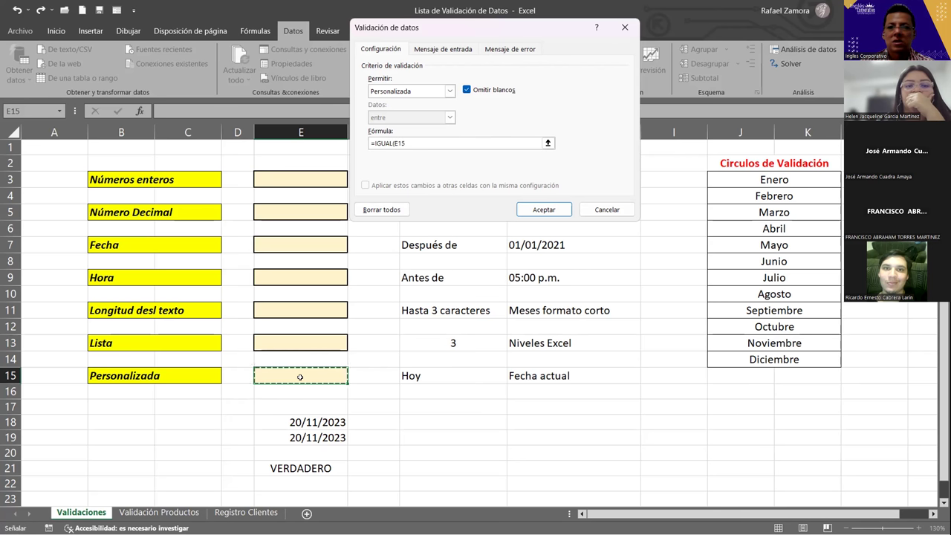
{"action": "type", "text": ","}
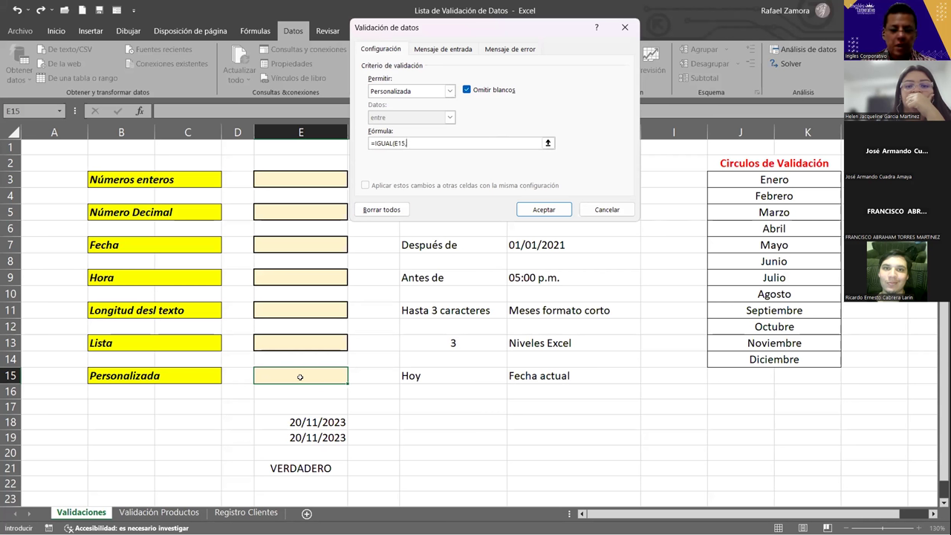
{"action": "type", "text": "HOY"}
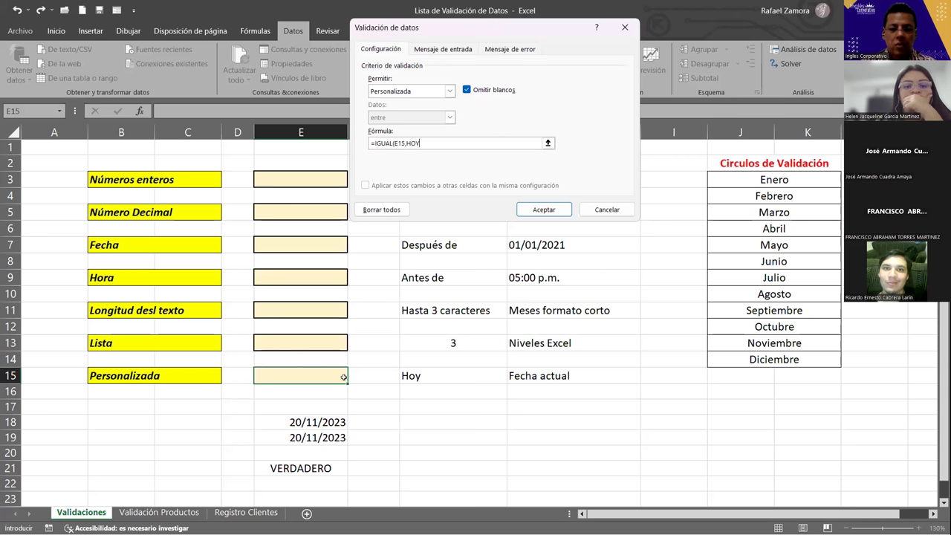
{"action": "type", "text": "()"}
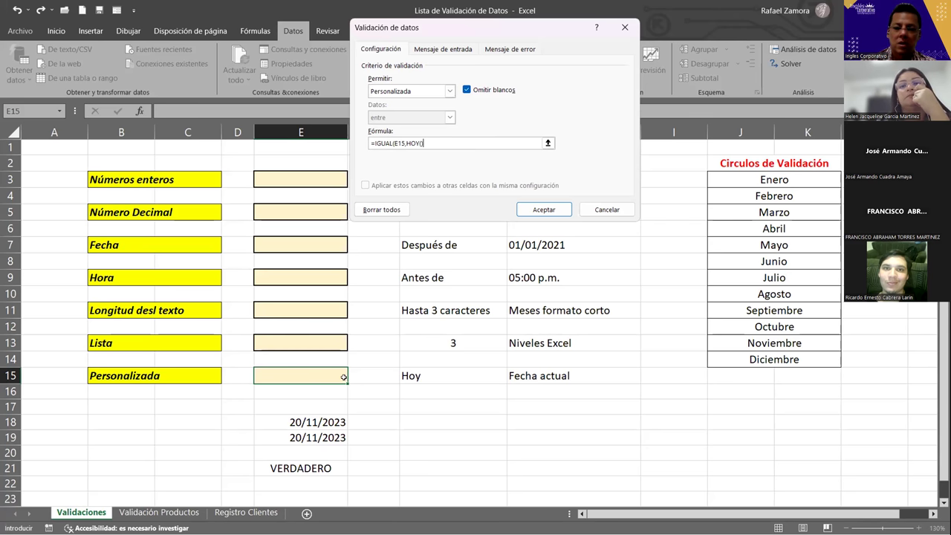
{"action": "type", "text": ")"}
Apply the today-only rule to E15, then test it with 18-11-23, which is rejected
{"action": "key", "text": "Return"}
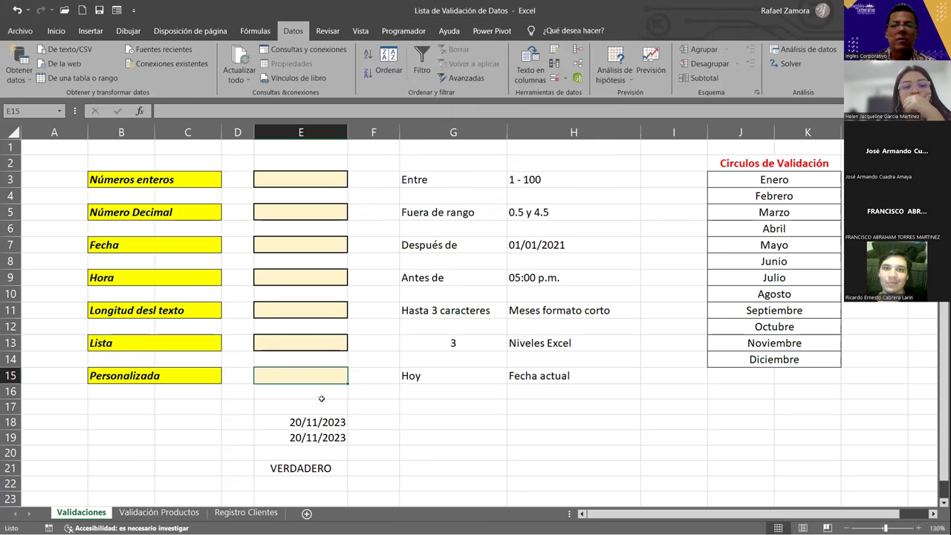
{"action": "type", "text": "18"}
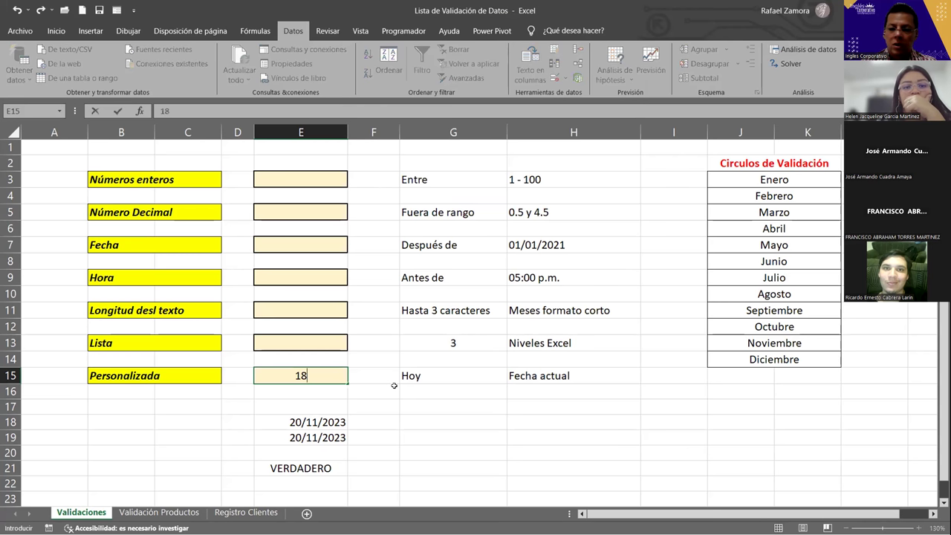
{"action": "type", "text": "-11-23"}
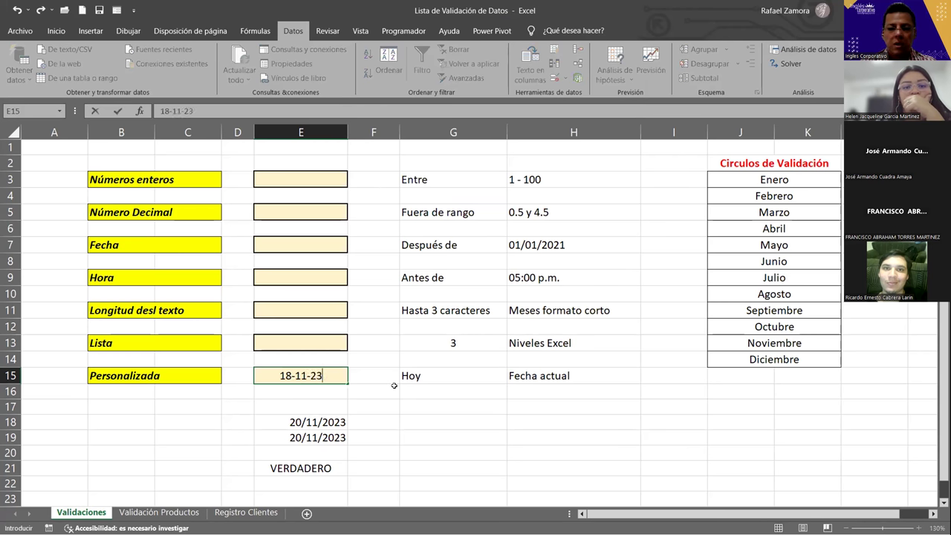
{"action": "key", "text": "Return"}
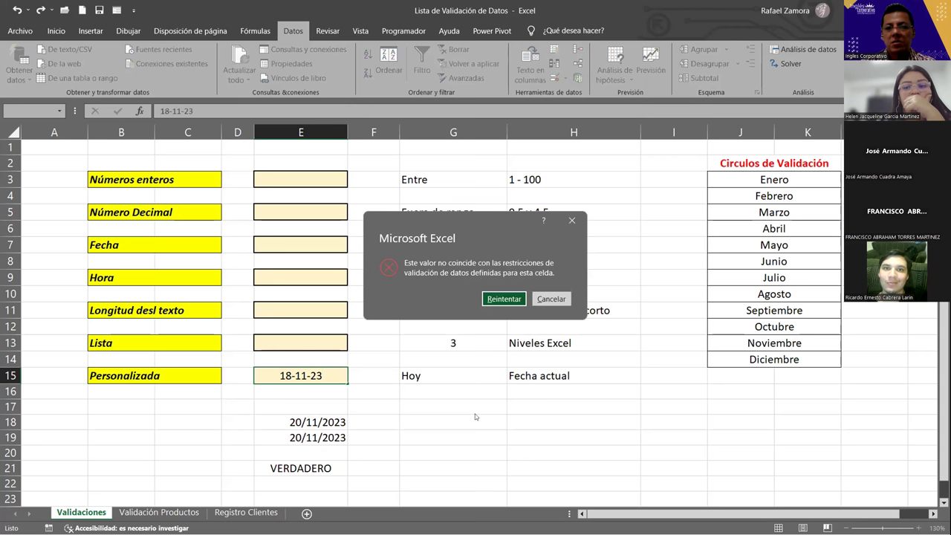
{"action": "key", "text": "Return"}
Retry E15 with the date 21-11-23, which the rule also rejects
{"action": "type", "text": "21"}
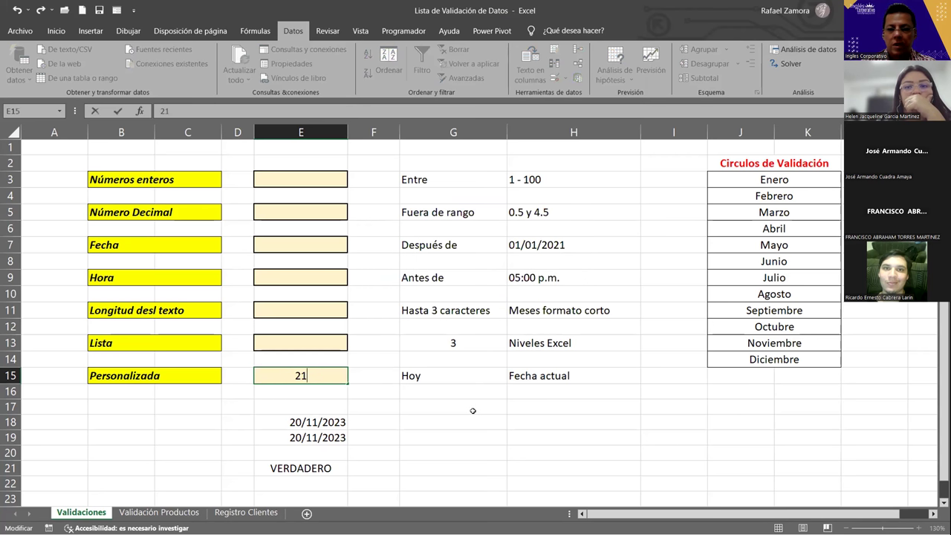
{"action": "type", "text": "-10"}
{"action": "key", "text": "BackSpace"}
{"action": "key", "text": "BackSpace"}
{"action": "type", "text": "2"}
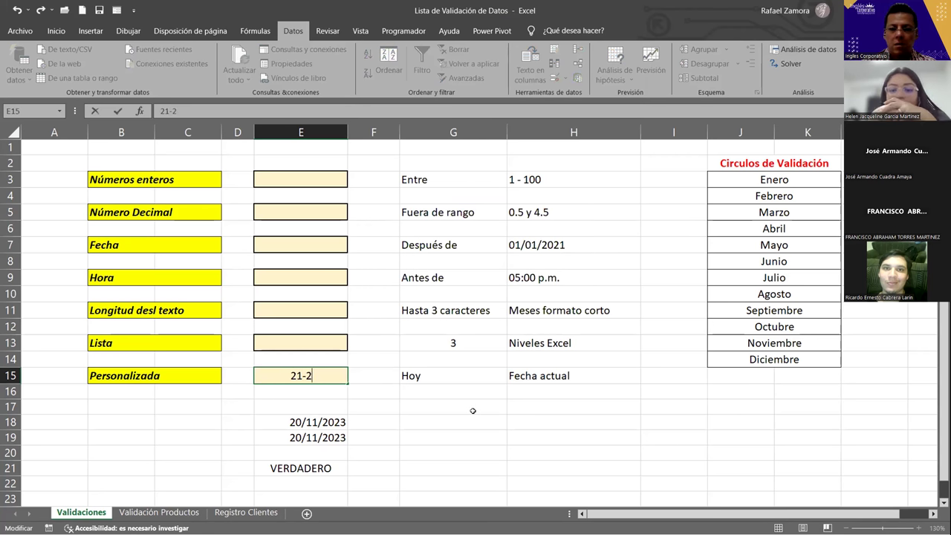
{"action": "key", "text": "BackSpace"}
{"action": "type", "text": "11-23"}
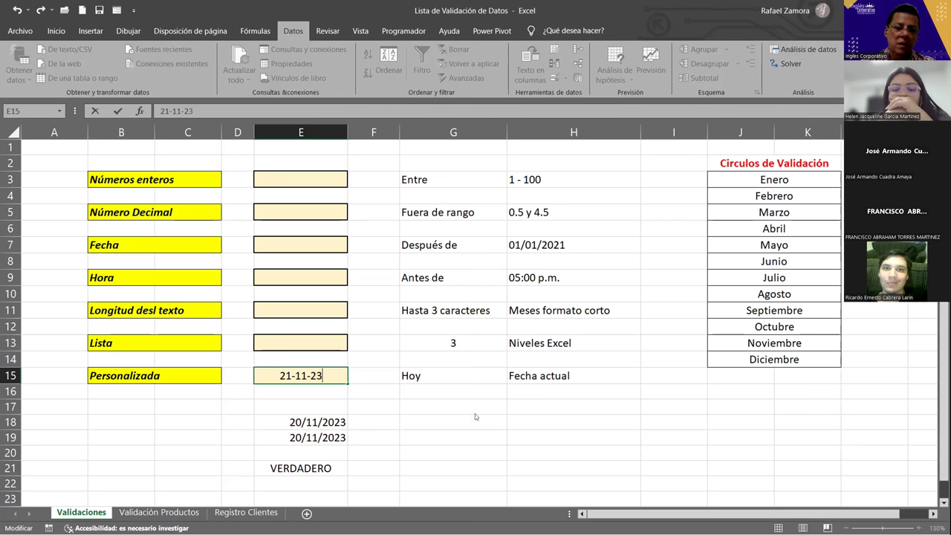
{"action": "key", "text": "Return"}
Re-enter E15 as 20-11-23, today's date, so the rule accepts it
{"action": "key", "text": "Return"}
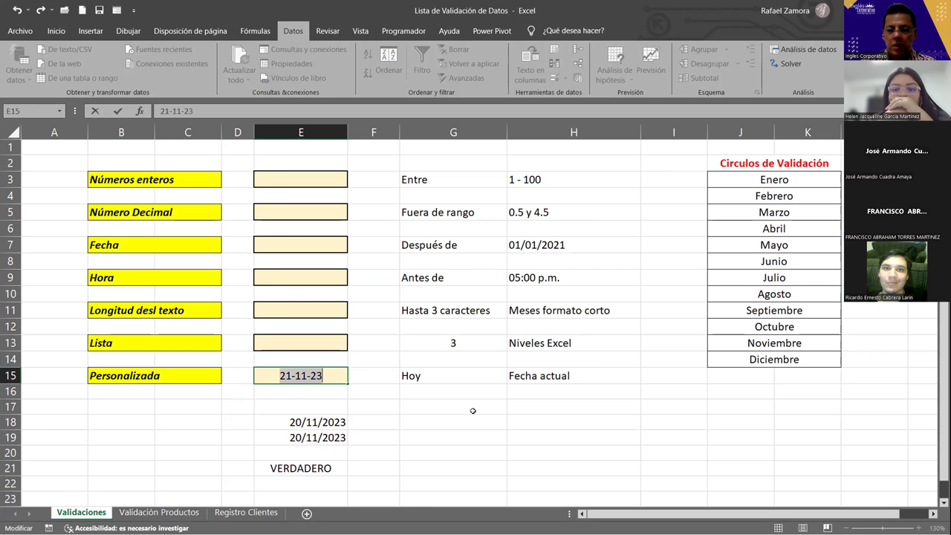
{"action": "type", "text": "20-2"}
{"action": "key", "text": "BackSpace"}
{"action": "type", "text": "11-23"}
{"action": "key", "text": "Return"}
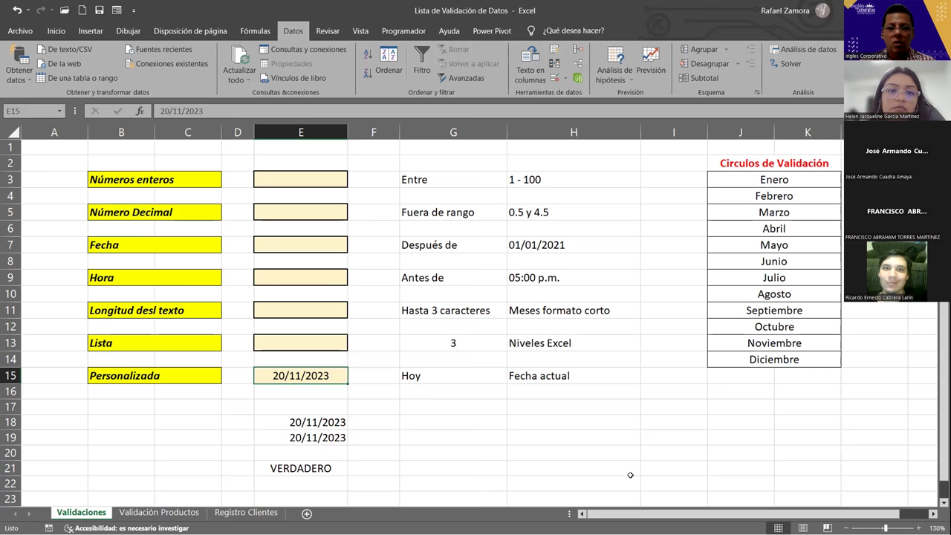
Replace E21's formula with =IGUAL(E18,HOY()) to compare E18 directly with today
{"action": "double_click", "coordinate": [309, 463]}
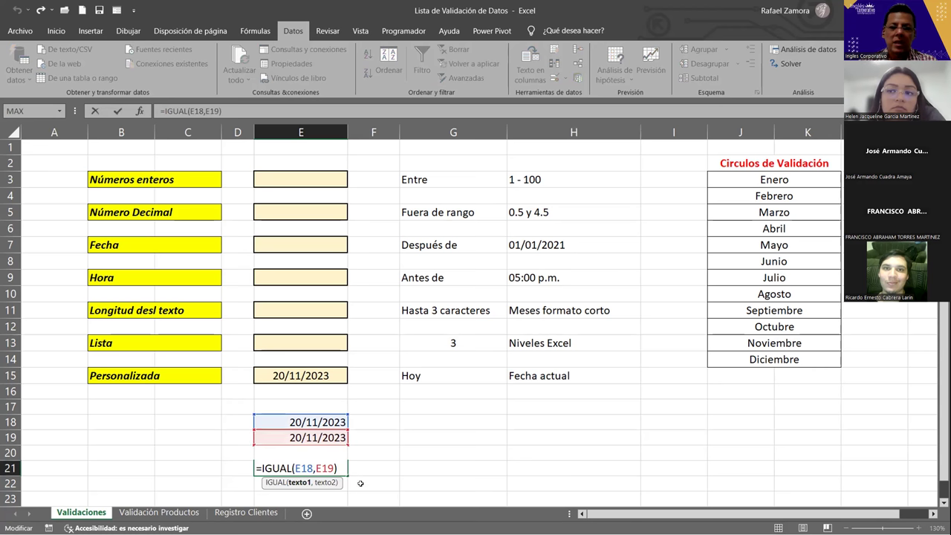
{"action": "key", "text": "Escape"}
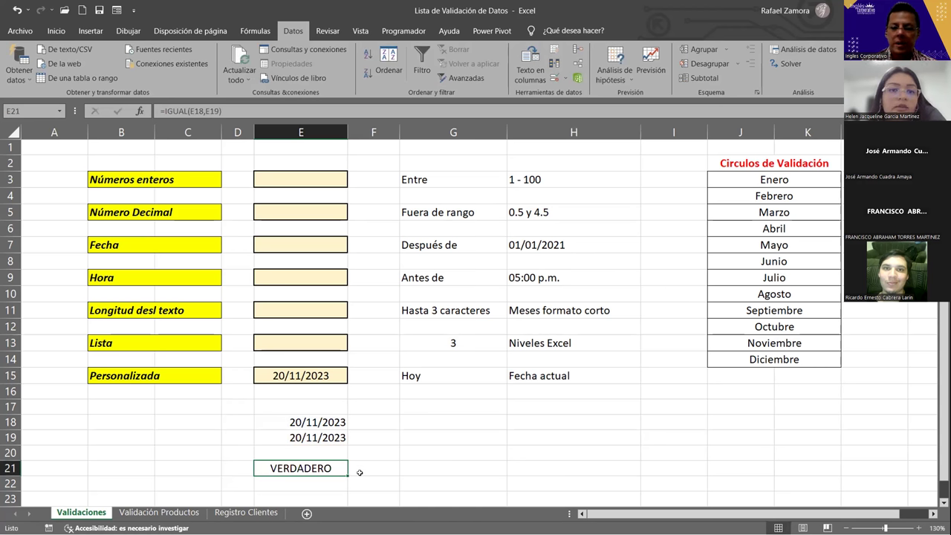
{"action": "type", "text": "="}
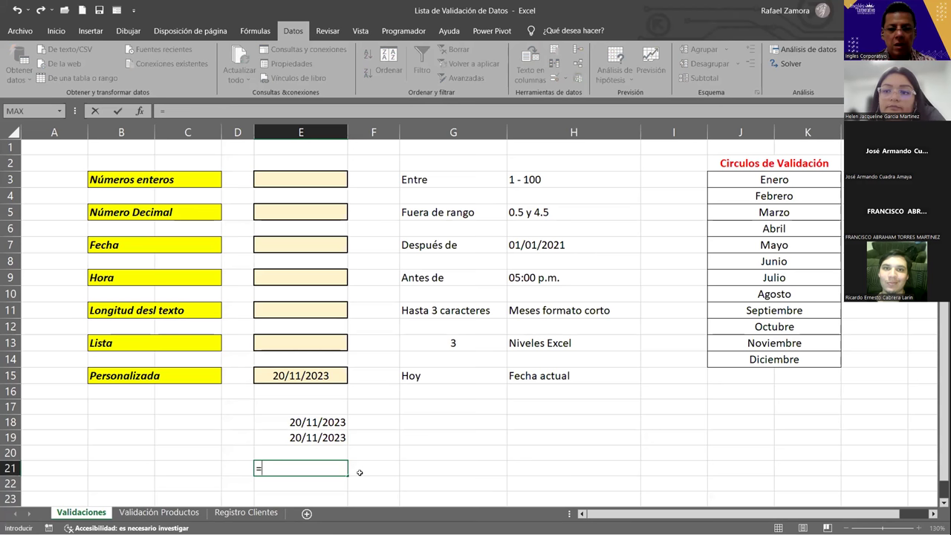
{"action": "type", "text": "IGUA"}
{"action": "key", "text": "Tab"}
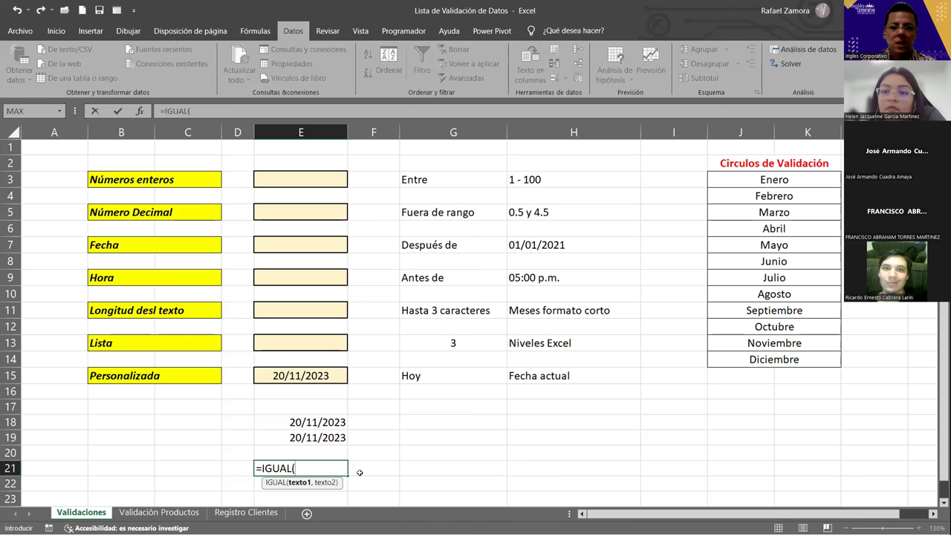
{"action": "left_click", "coordinate": [318, 423]}
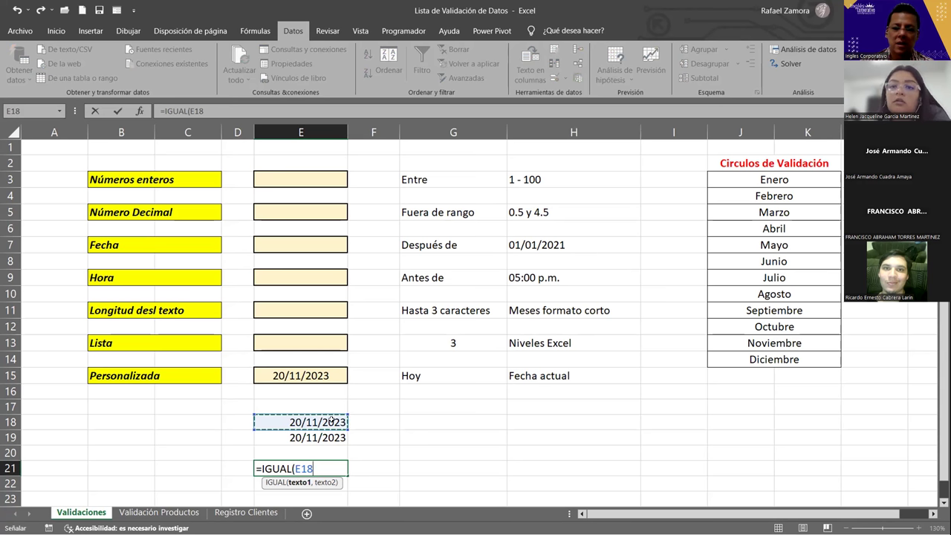
{"action": "type", "text": ","}
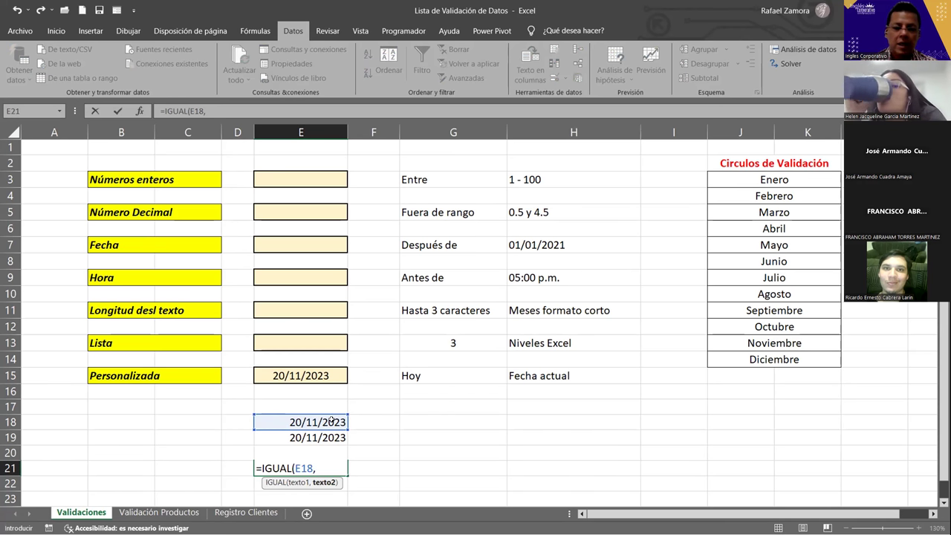
{"action": "type", "text": "HOY"}
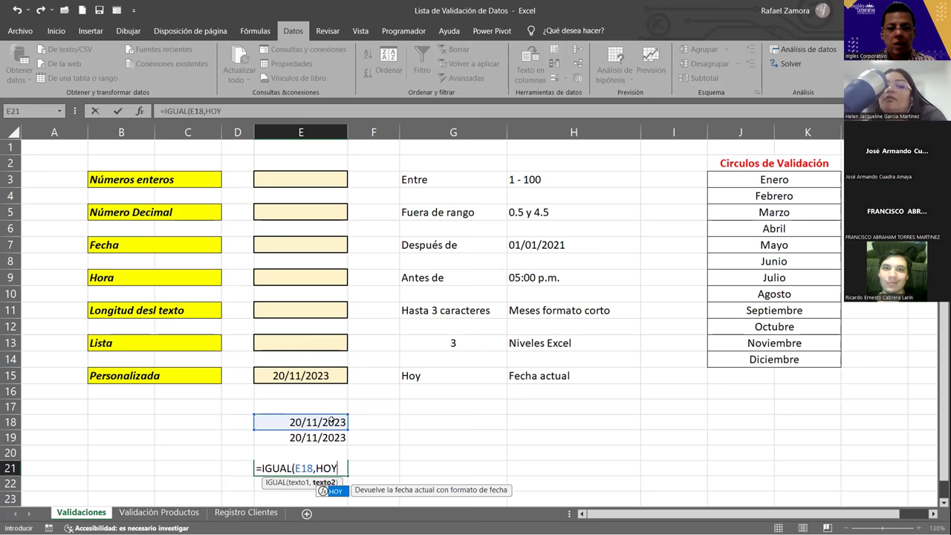
{"action": "type", "text": "("}
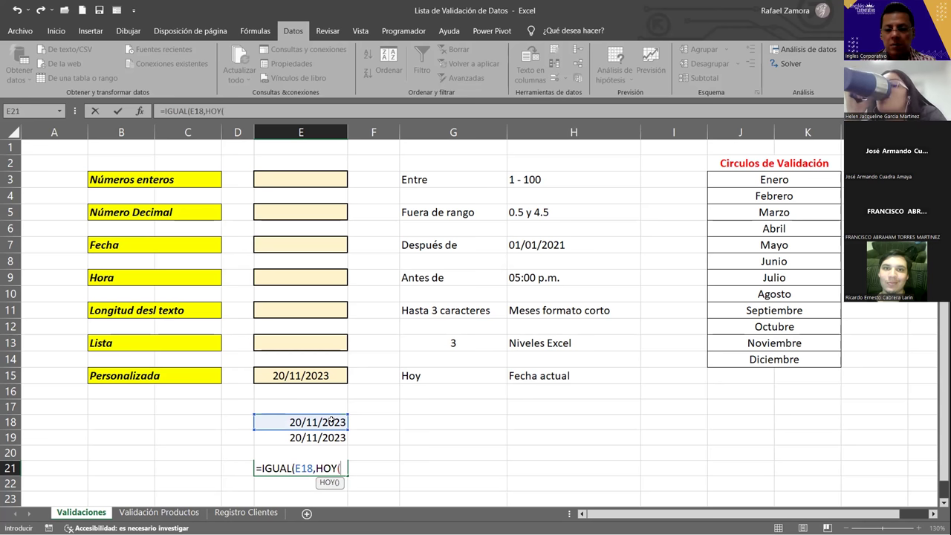
{"action": "type", "text": ")"}
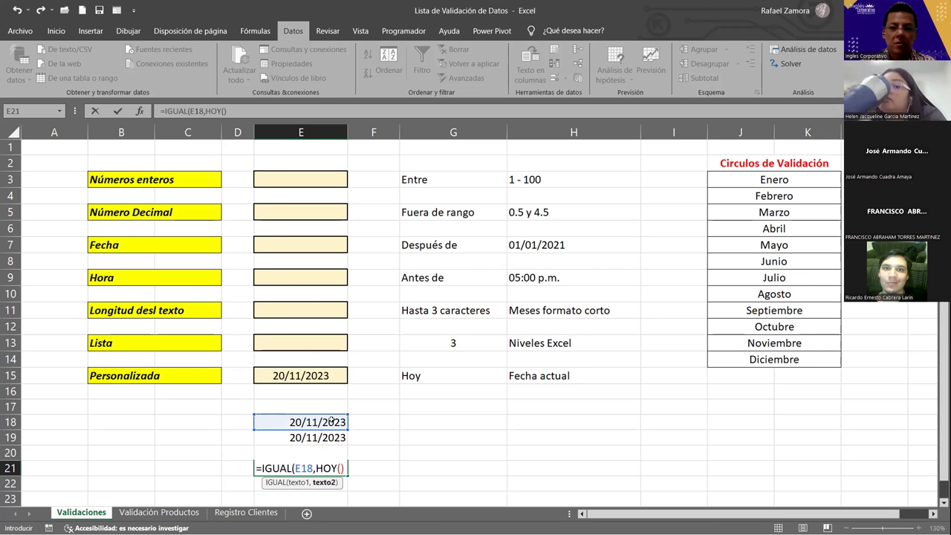
{"action": "type", "text": ")"}
{"action": "key", "text": "Return"}
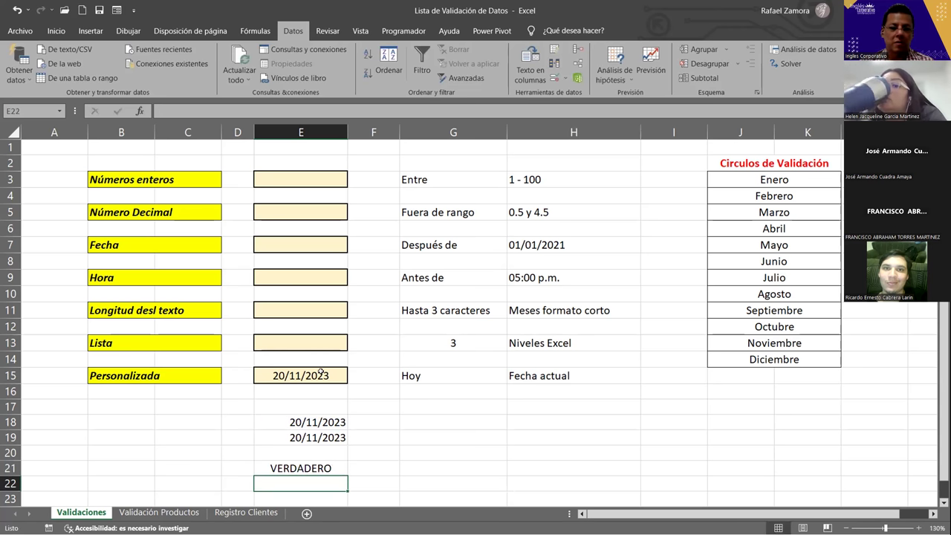
Enter 17-11-23 in E18 and check the values in E18 and E19
{"action": "left_click", "coordinate": [343, 421]}
{"action": "type", "text": "17-11-23"}
{"action": "key", "text": "Return"}
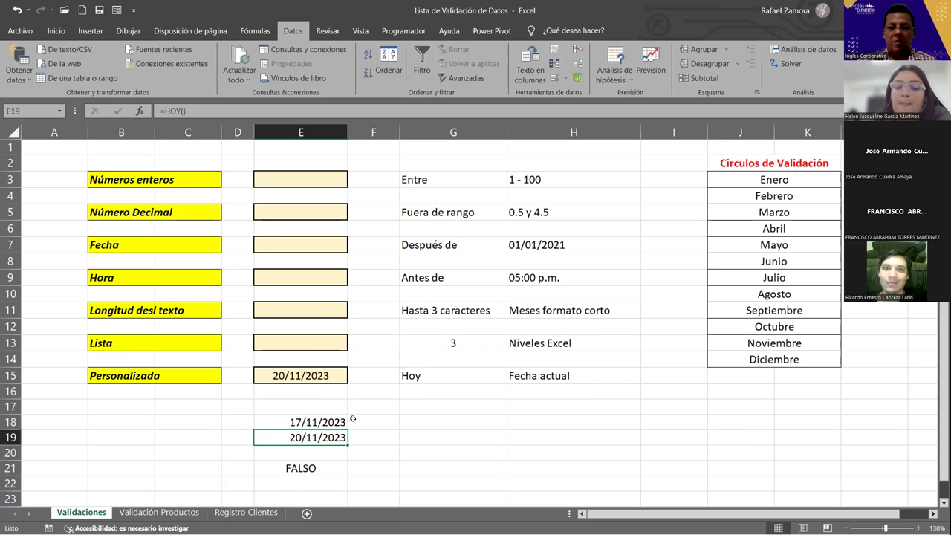
{"action": "left_click", "coordinate": [324, 422]}
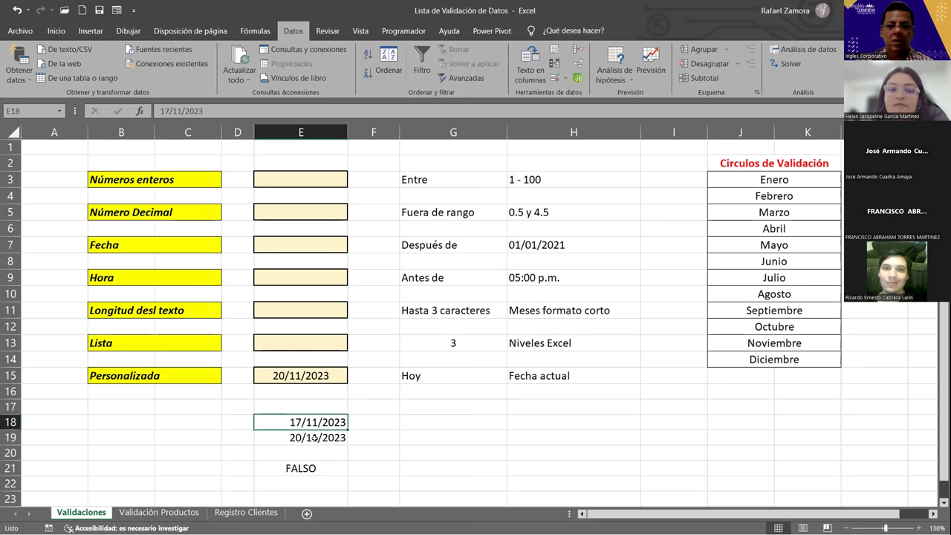
{"action": "left_click", "coordinate": [316, 438]}
Edit E21's formula so it compares E18 with F18 instead of HOY()
{"action": "left_click", "coordinate": [321, 464]}
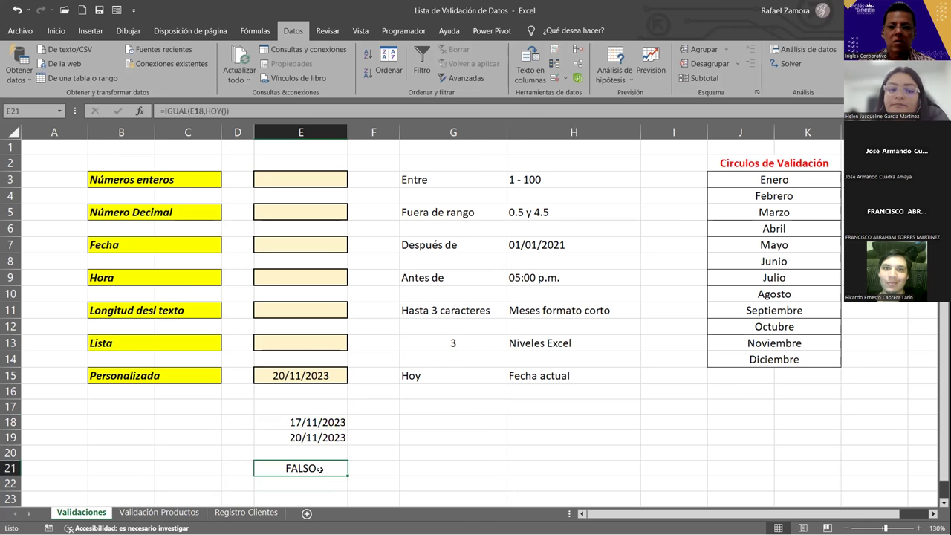
{"action": "double_click", "coordinate": [320, 466]}
{"action": "left_click_drag", "start_coordinate": [337, 467], "coordinate": [362, 465]}
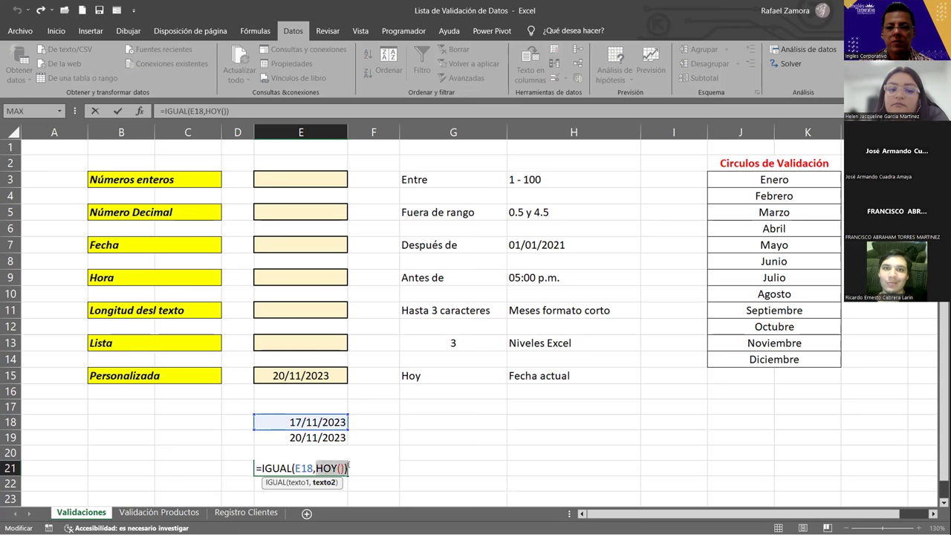
{"action": "left_click", "coordinate": [387, 426]}
{"action": "key", "text": "Return"}
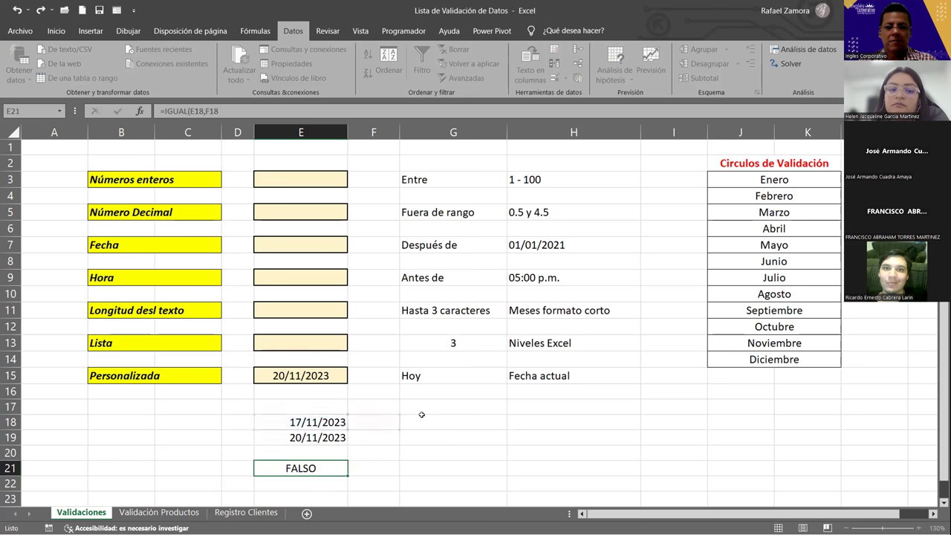
{"action": "left_click", "coordinate": [419, 414]}
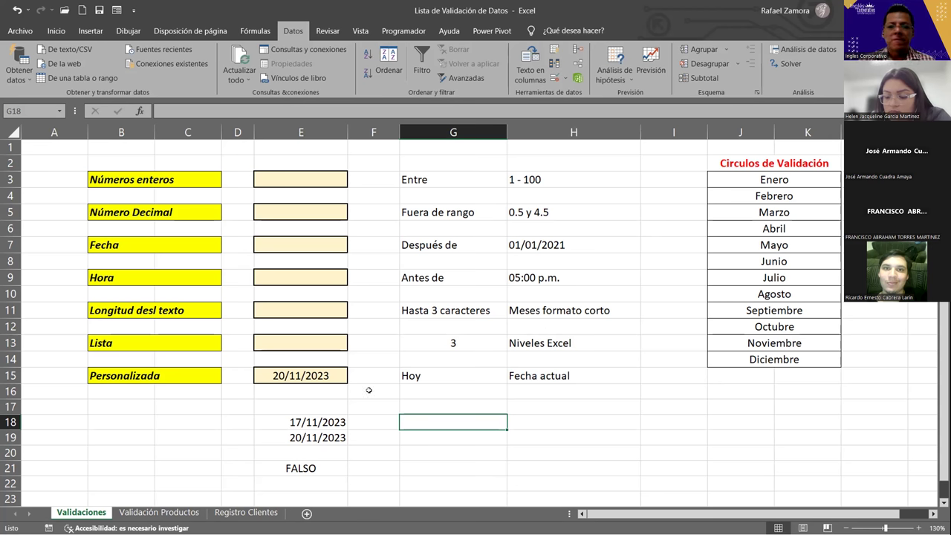
Select cells E17, F19 and H18 while reviewing the English validation workbook
{"action": "left_click", "coordinate": [314, 404]}
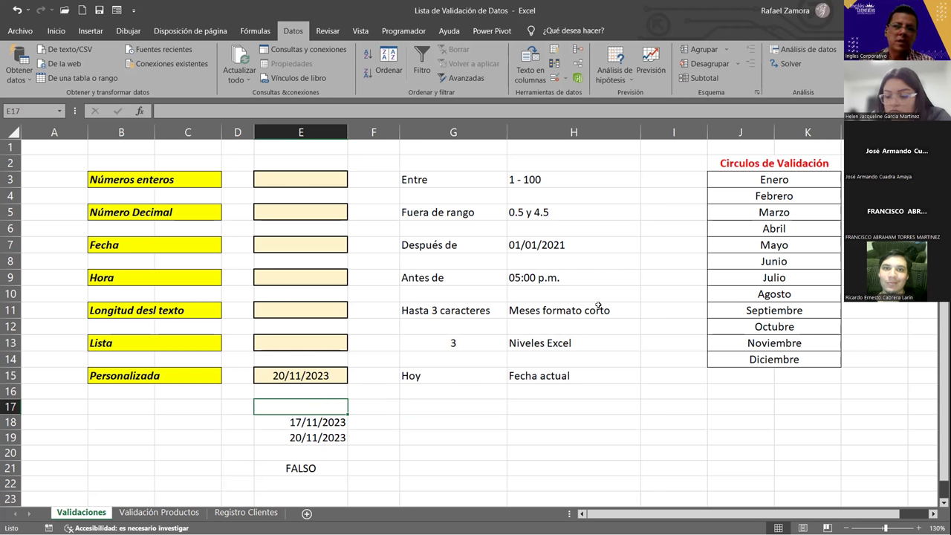
{"action": "left_click", "coordinate": [370, 438]}
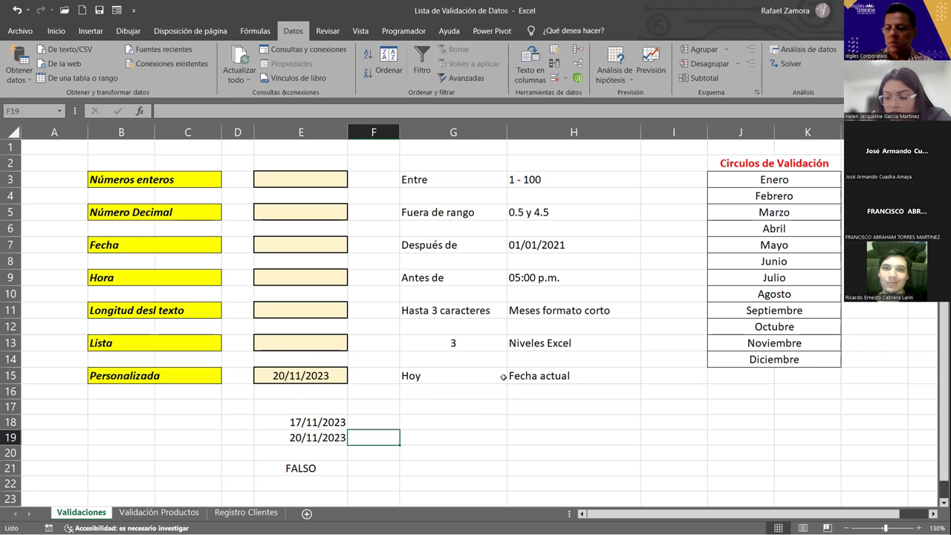
{"action": "left_click", "coordinate": [522, 427]}
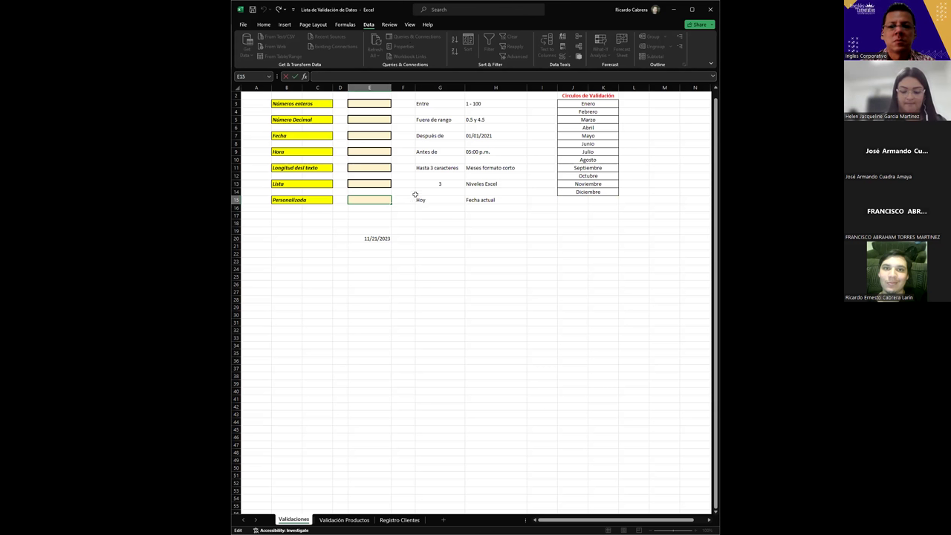
In Data Validation, allow Custom and enter =exact(E15,today()) as E15's rule
{"action": "key", "text": "Escape"}
{"action": "left_click", "coordinate": [569, 56]}
{"action": "left_click", "coordinate": [587, 66]}
{"action": "left_click", "coordinate": [555, 223]}
{"action": "left_click", "coordinate": [543, 266]}
{"action": "left_click", "coordinate": [543, 255]}
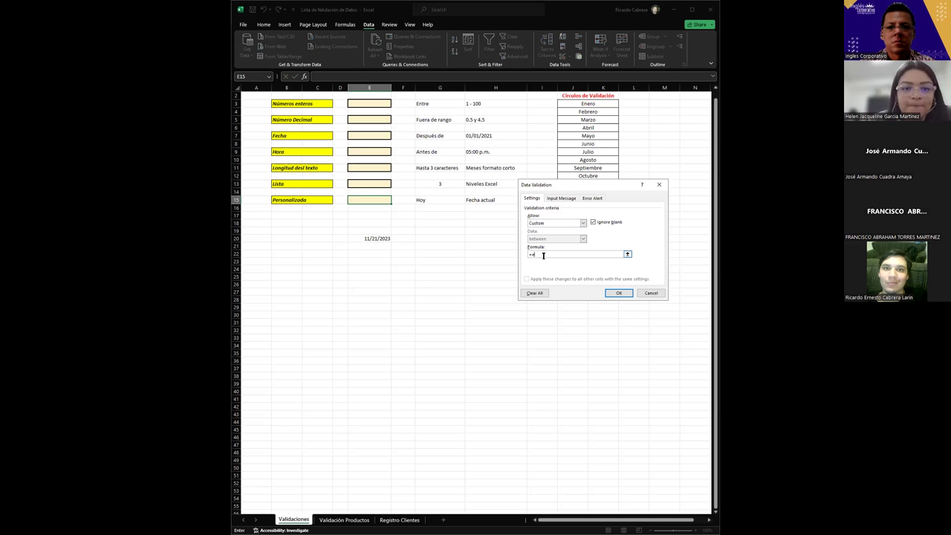
{"action": "type", "text": "exact"}
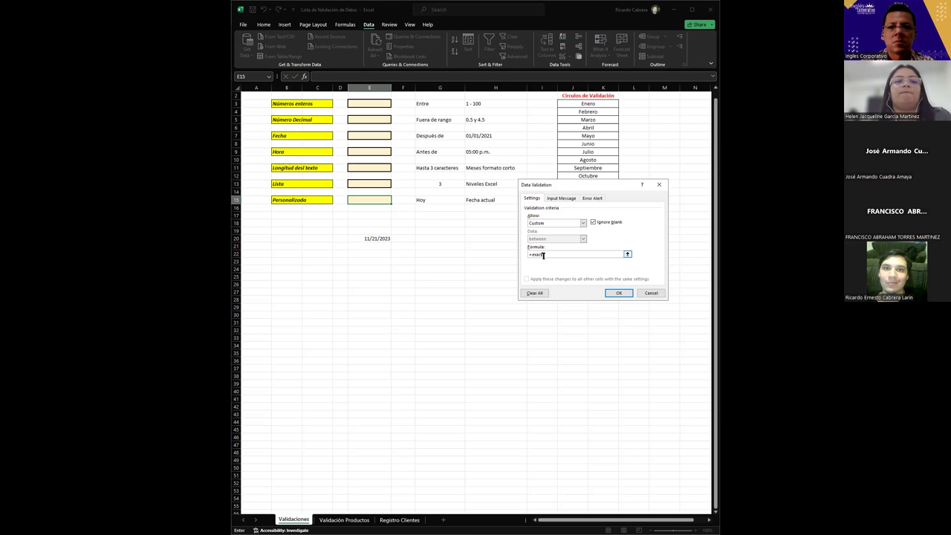
{"action": "left_click", "coordinate": [369, 200]}
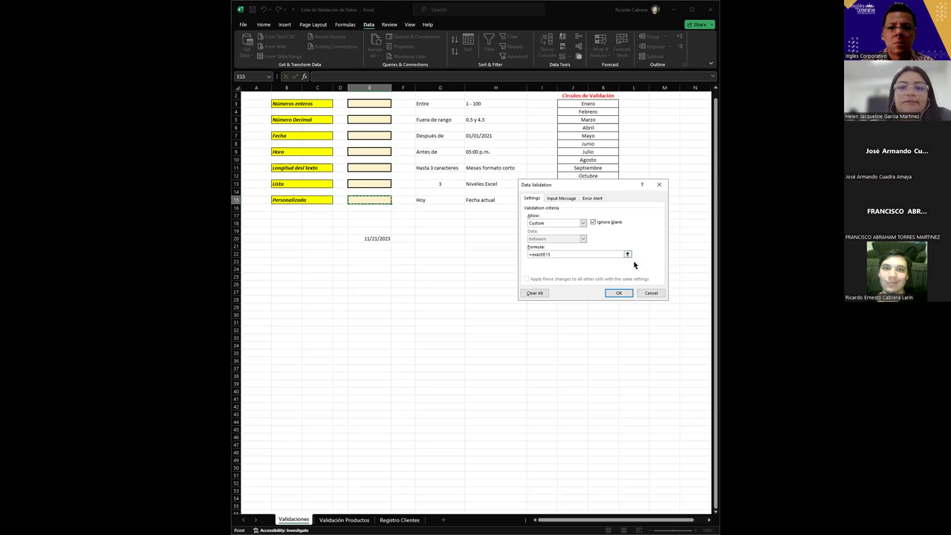
{"action": "type", "text": ",today"}
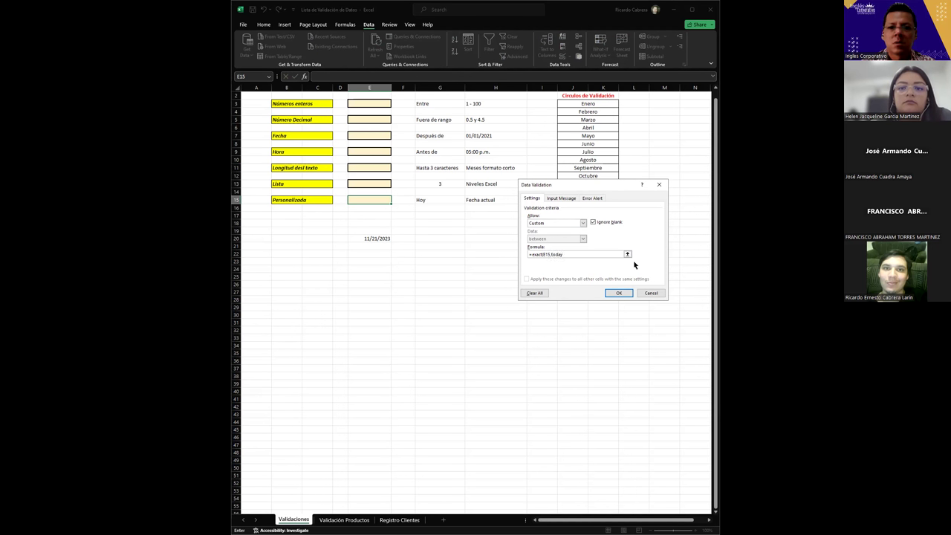
{"action": "type", "text": ")"}
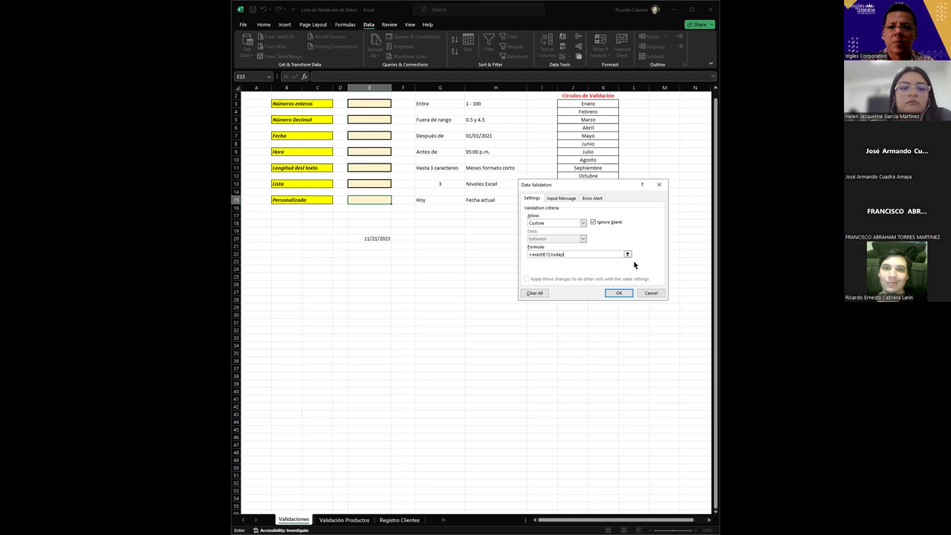
{"action": "key", "text": "BackSpace"}
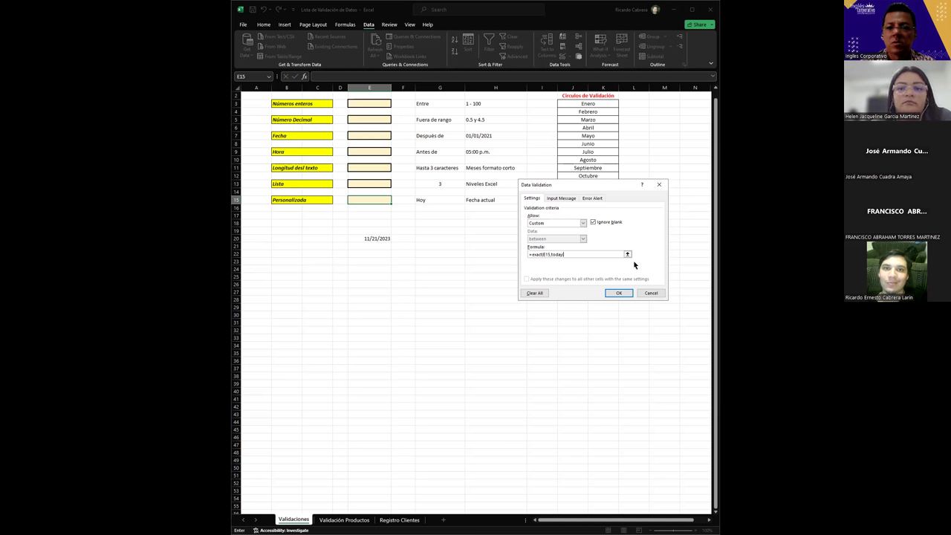
{"action": "type", "text": "()"}
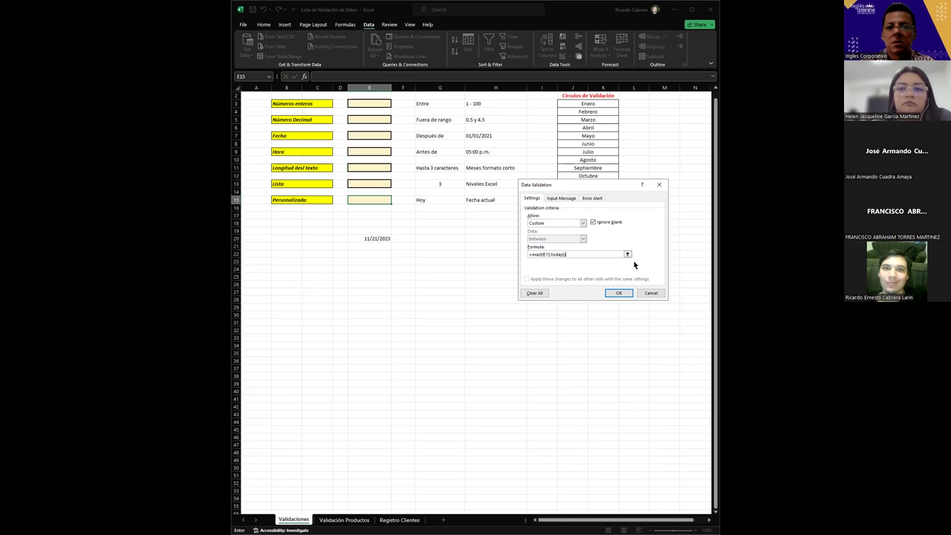
{"action": "key", "text": "Return"}
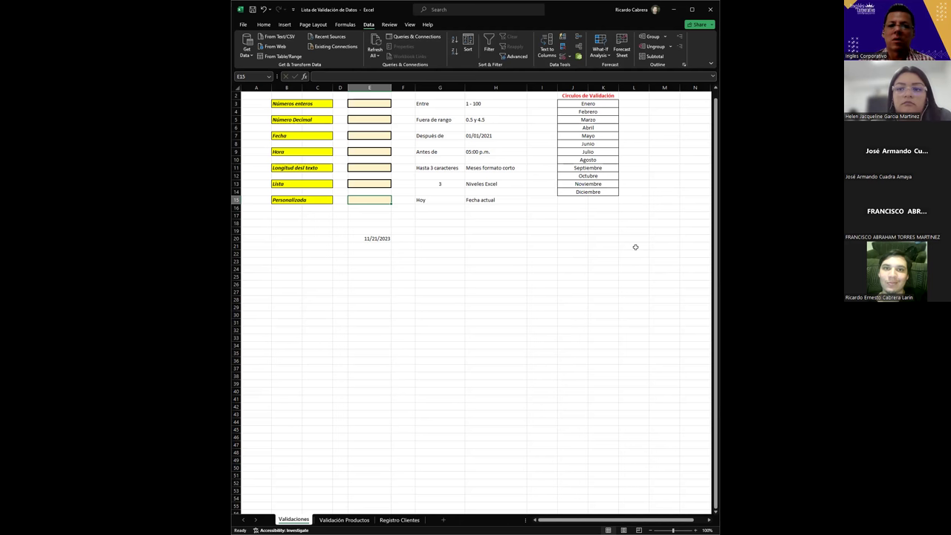
Test E15 with 12/23/23 and 20/11/23, cancelling both rejection alerts
{"action": "left_click", "coordinate": [372, 239]}
{"action": "left_click", "coordinate": [377, 203]}
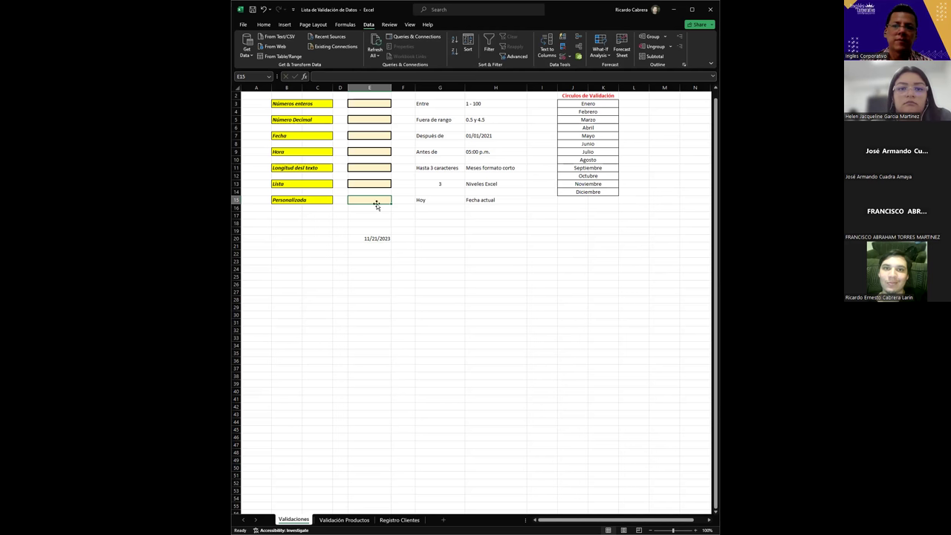
{"action": "double_click", "coordinate": [377, 199]}
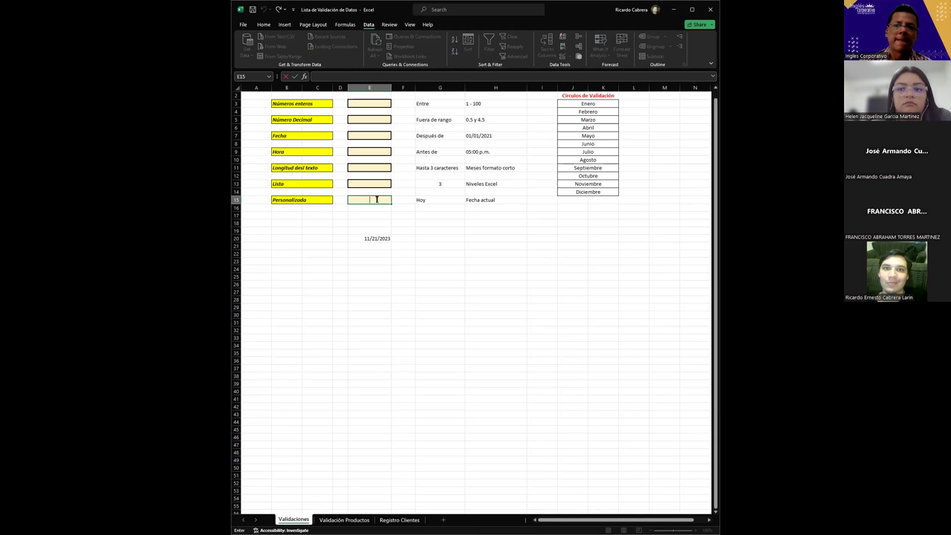
{"action": "type", "text": "12/23/23"}
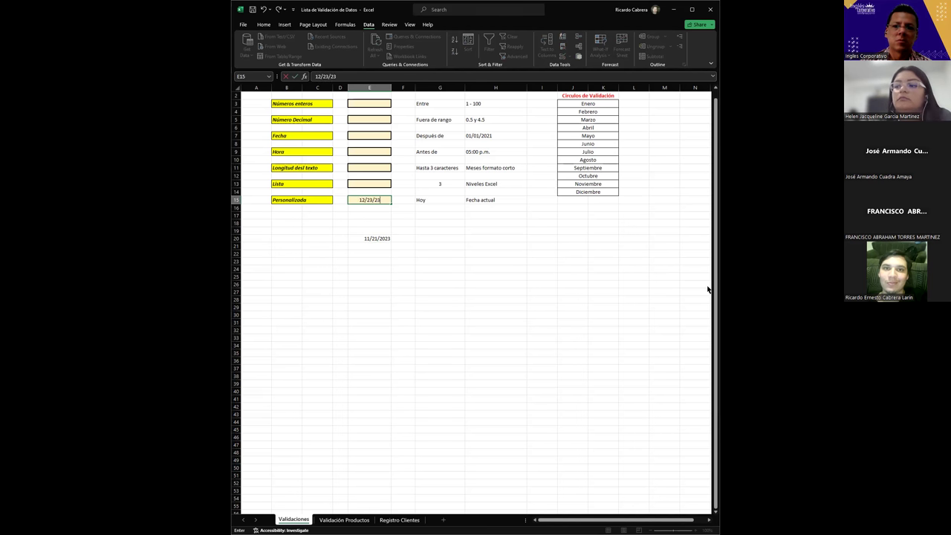
{"action": "key", "text": "Return"}
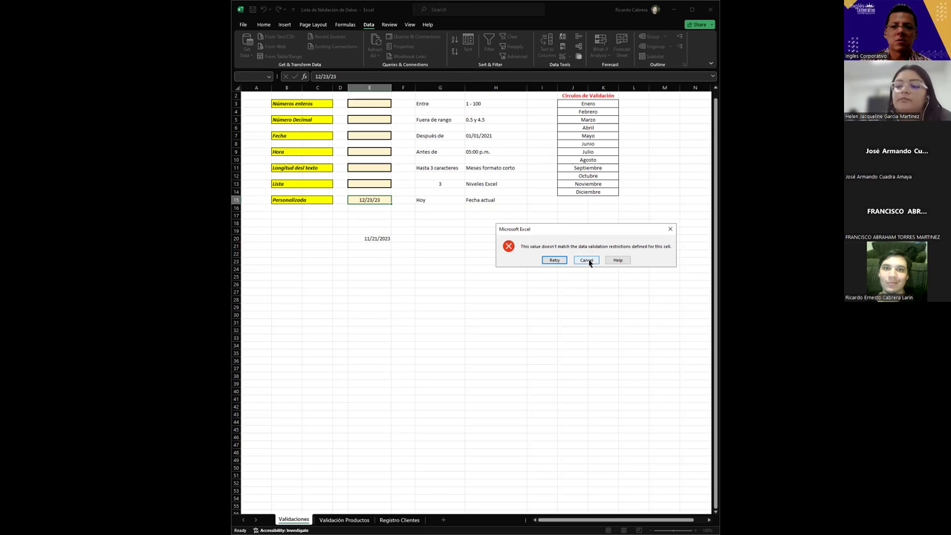
{"action": "left_click", "coordinate": [587, 260]}
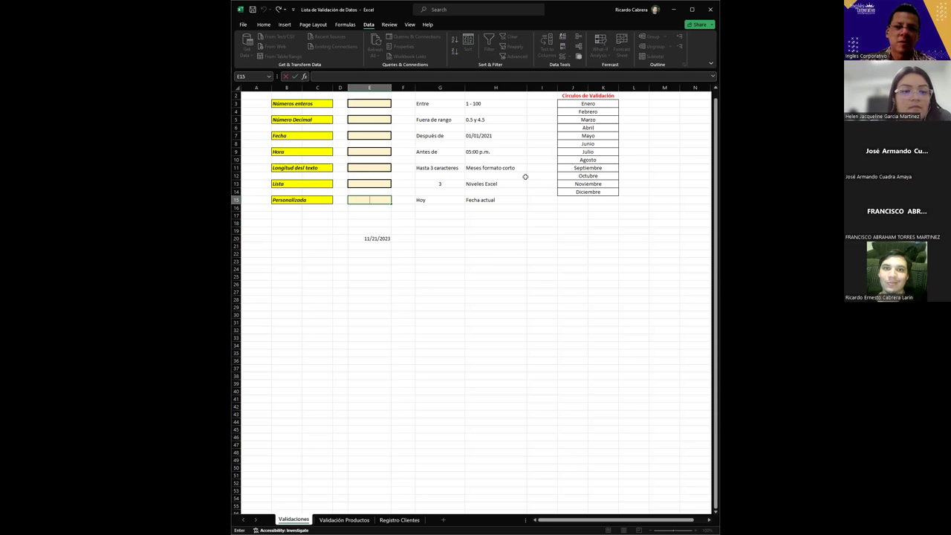
{"action": "type", "text": "20/11/23"}
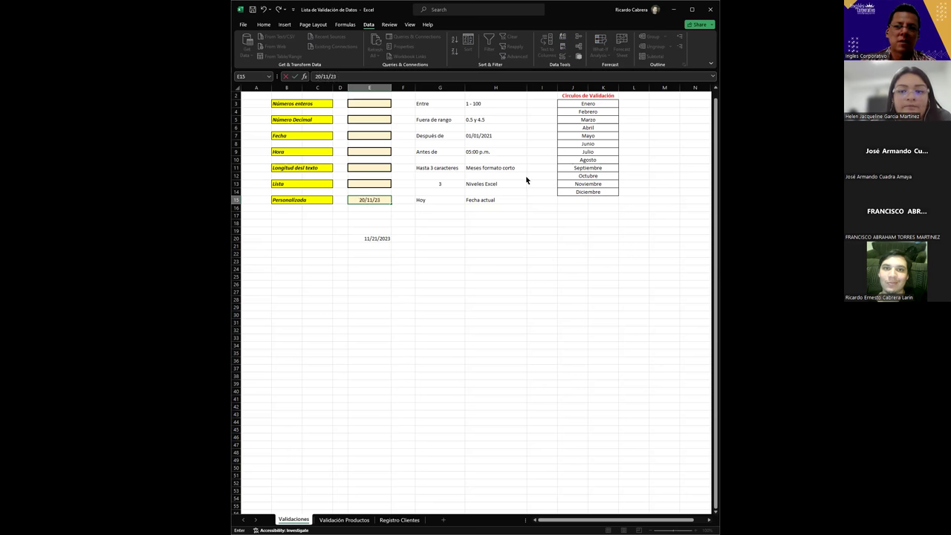
{"action": "key", "text": "Return"}
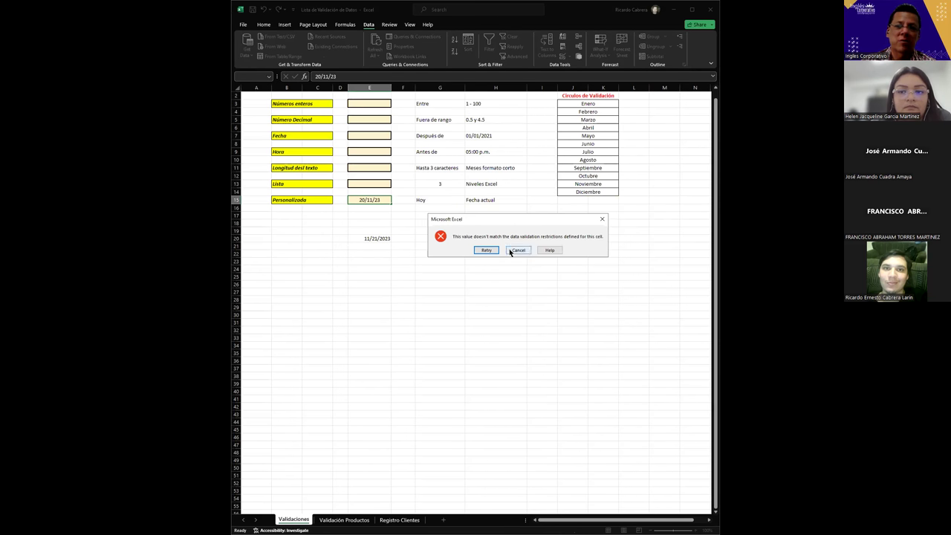
{"action": "left_click", "coordinate": [517, 250]}
Try 11/2023, then enter 11/20/2023 in E15 so the rule accepts it
{"action": "double_click", "coordinate": [377, 200]}
{"action": "type", "text": "023"}
{"action": "key", "text": "Return"}
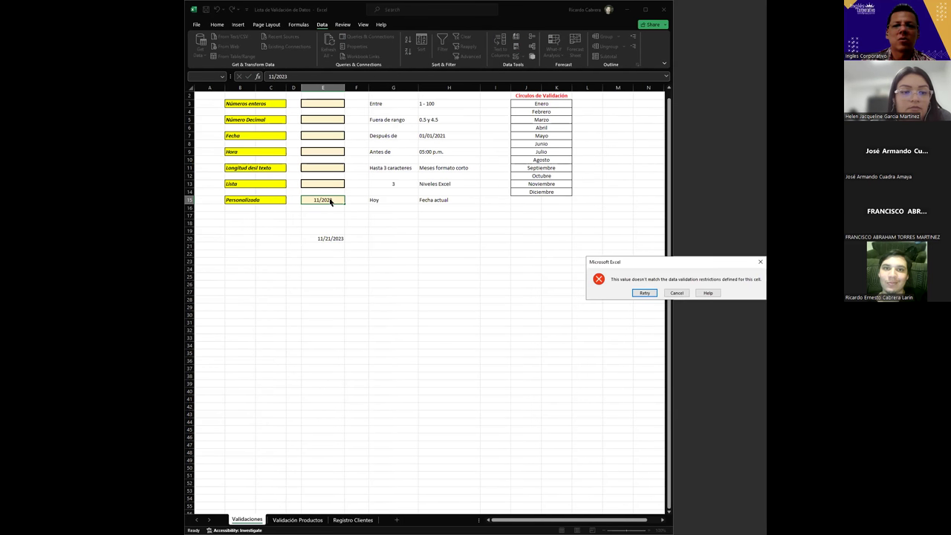
{"action": "key", "text": "Return"}
{"action": "type", "text": "11/20/2023"}
{"action": "key", "text": "Return"}
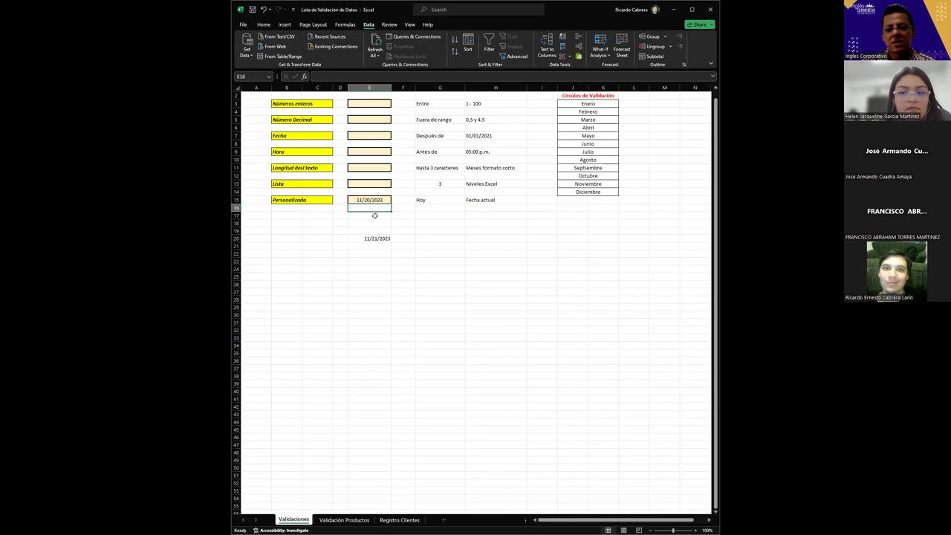
Check E15's stored date, then select the leftover test values in E17:E21
{"action": "left_click", "coordinate": [375, 200]}
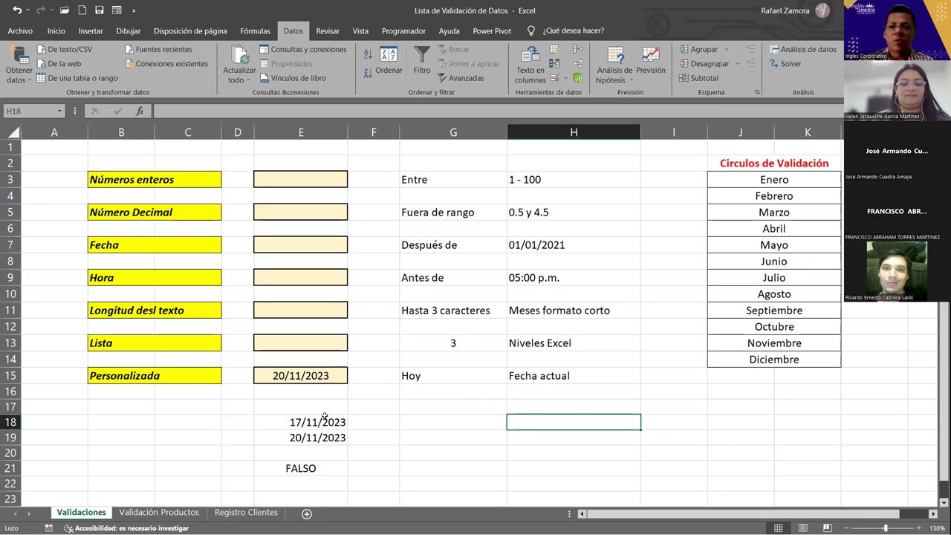
{"action": "left_click", "coordinate": [419, 441]}
{"action": "left_click", "coordinate": [431, 420]}
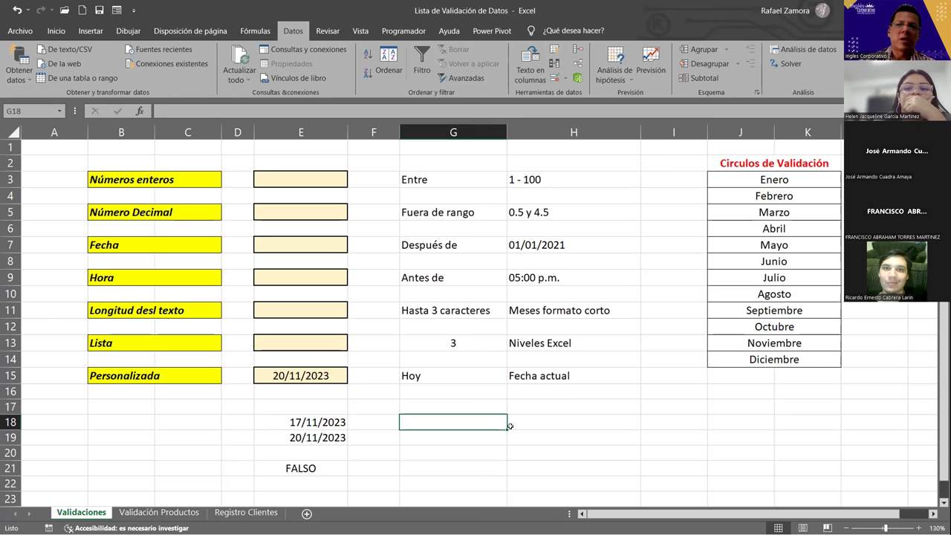
{"action": "left_click_drag", "start_coordinate": [284, 419], "coordinate": [290, 466]}
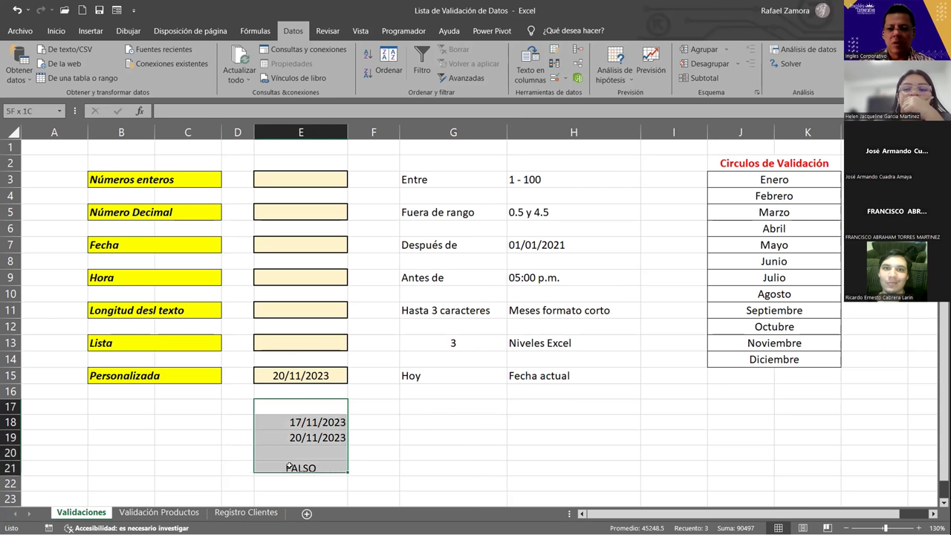
Clear E17:E21 and copy the Personalizada label from B15 into B17
{"action": "key", "text": "Delete"}
{"action": "left_click", "coordinate": [407, 426]}
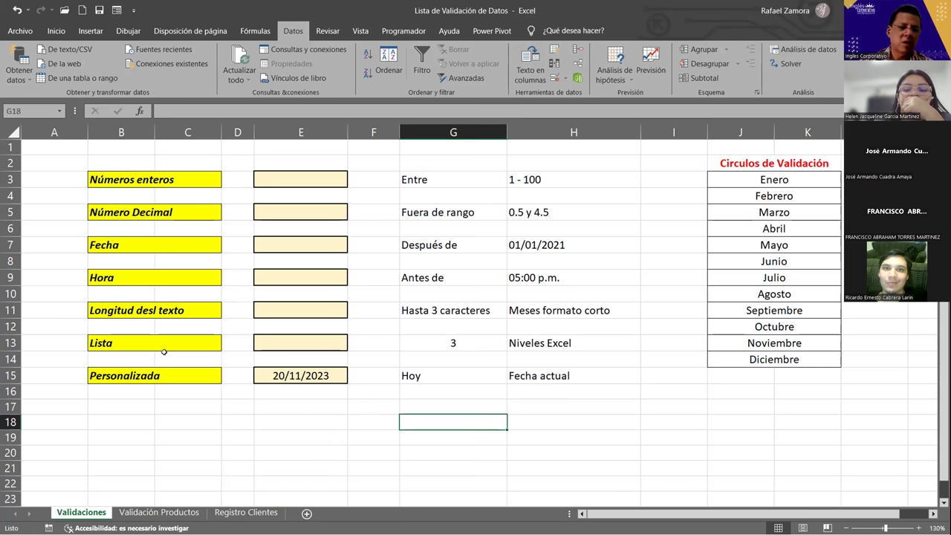
{"action": "left_click", "coordinate": [261, 404]}
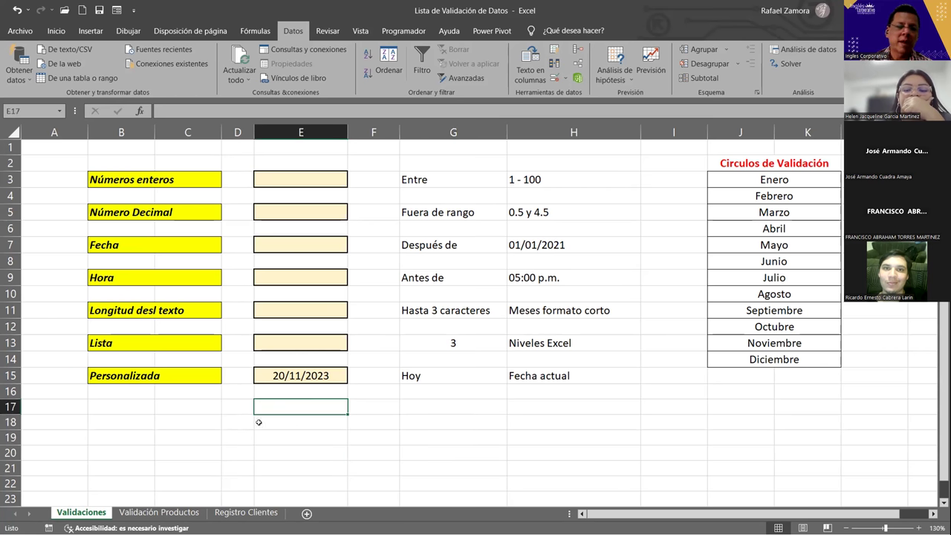
{"action": "left_click", "coordinate": [151, 407]}
{"action": "left_click", "coordinate": [162, 379]}
{"action": "key", "text": "ctrl+c"}
{"action": "left_click", "coordinate": [142, 409]}
{"action": "key", "text": "ctrl+v"}
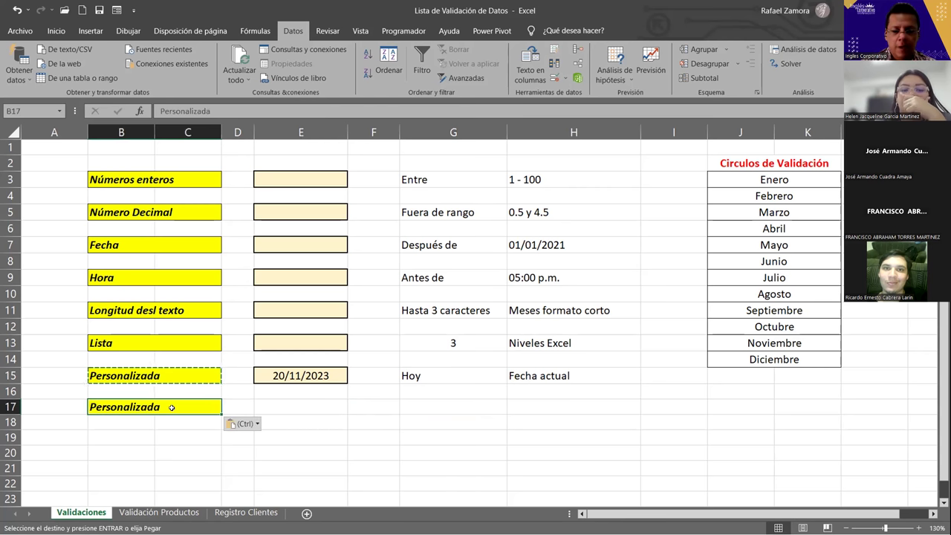
Rename the copied B17 label to Mayusculas
{"action": "double_click", "coordinate": [173, 407]}
{"action": "type", "text": "mayusculas"}
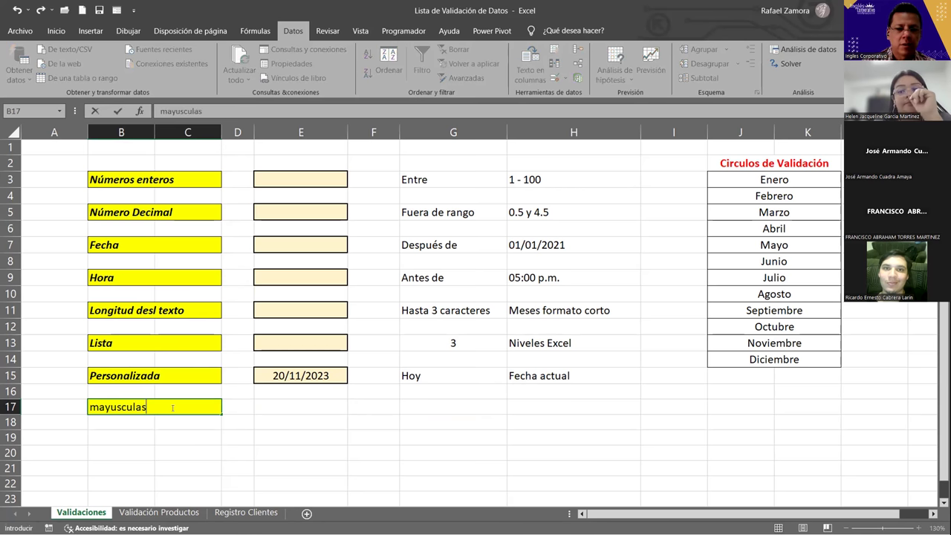
{"action": "key", "text": "Return"}
{"action": "double_click", "coordinate": [171, 407]}
{"action": "left_click", "coordinate": [87, 407]}
{"action": "left_click_drag", "start_coordinate": [86, 407], "coordinate": [84, 408]}
{"action": "left_click", "coordinate": [84, 407]}
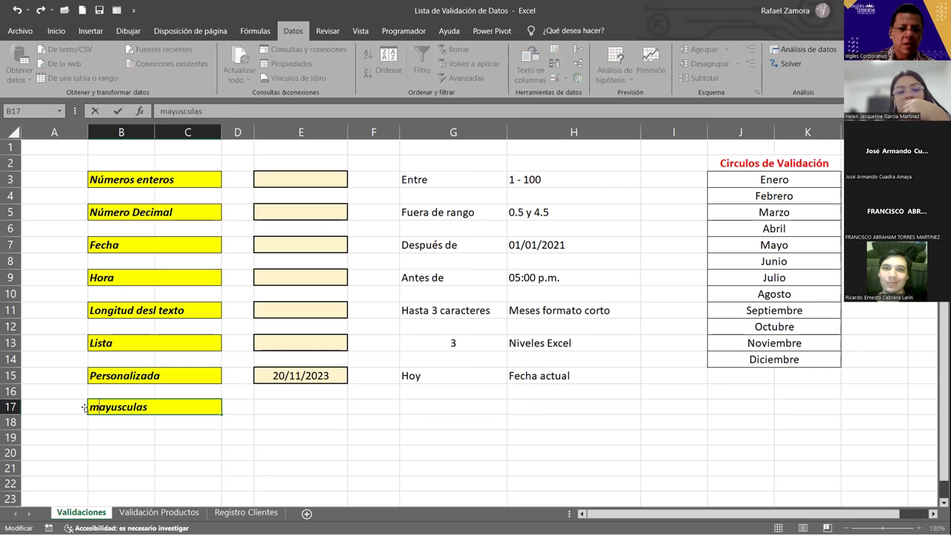
{"action": "key", "text": "Delete"}
{"action": "key", "text": "Return"}
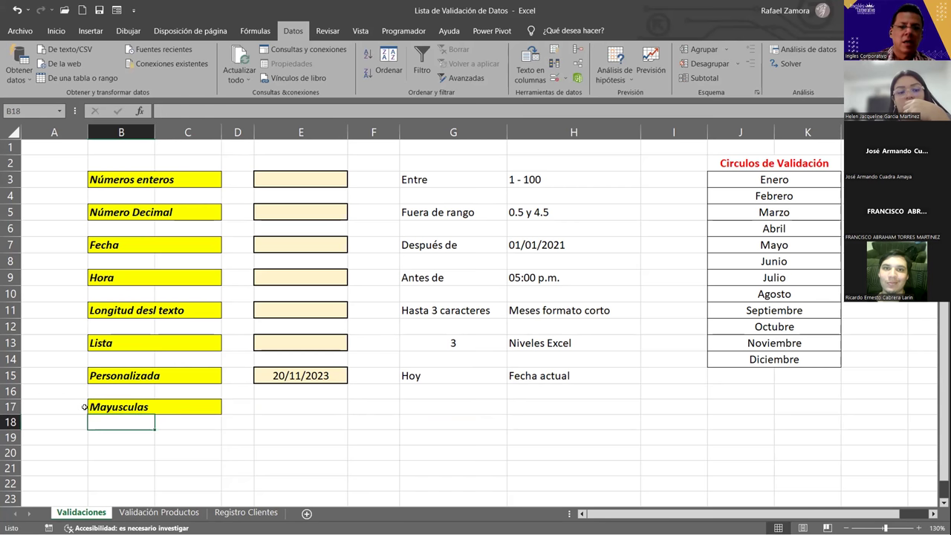
Copy E13's input-box formatting to E17 and check its validation settings
{"action": "left_click", "coordinate": [309, 342]}
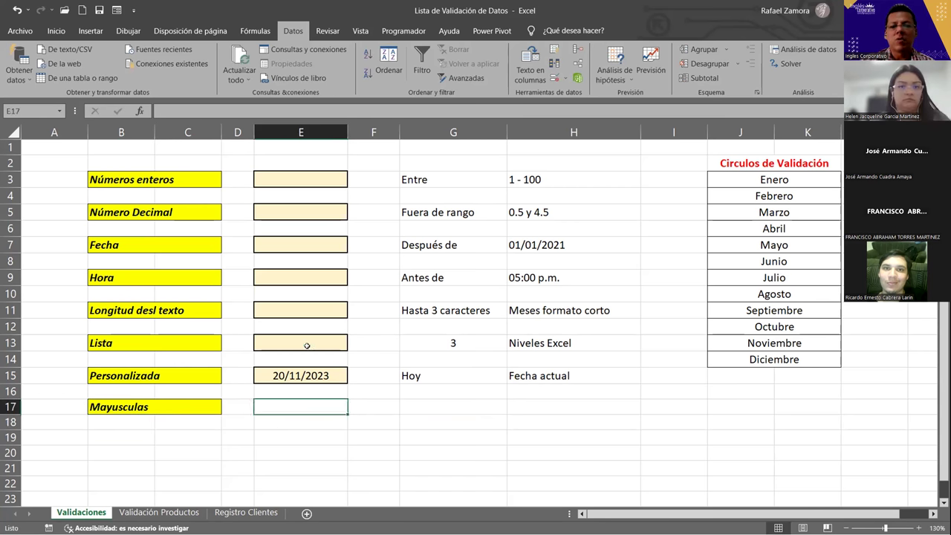
{"action": "key", "text": "ctrl+c"}
{"action": "left_click", "coordinate": [293, 407]}
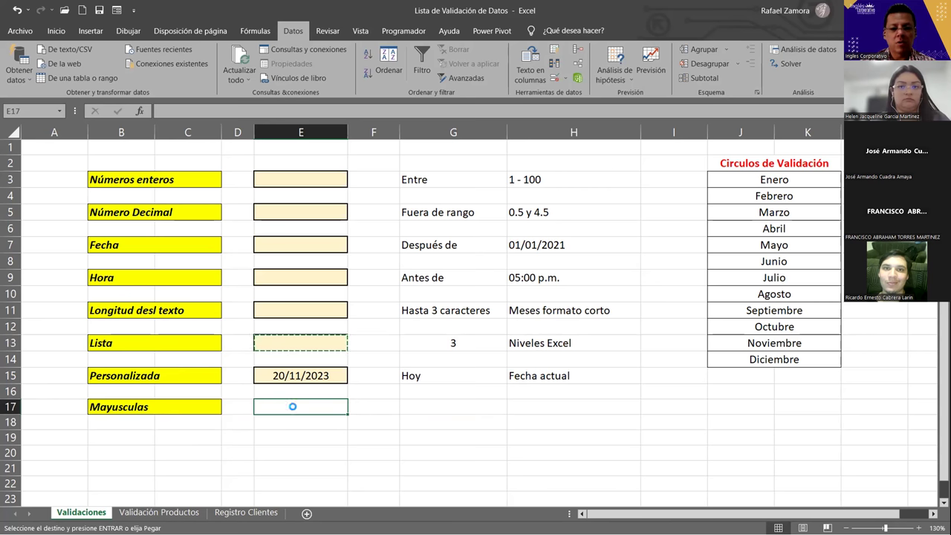
{"action": "key", "text": "ctrl+v"}
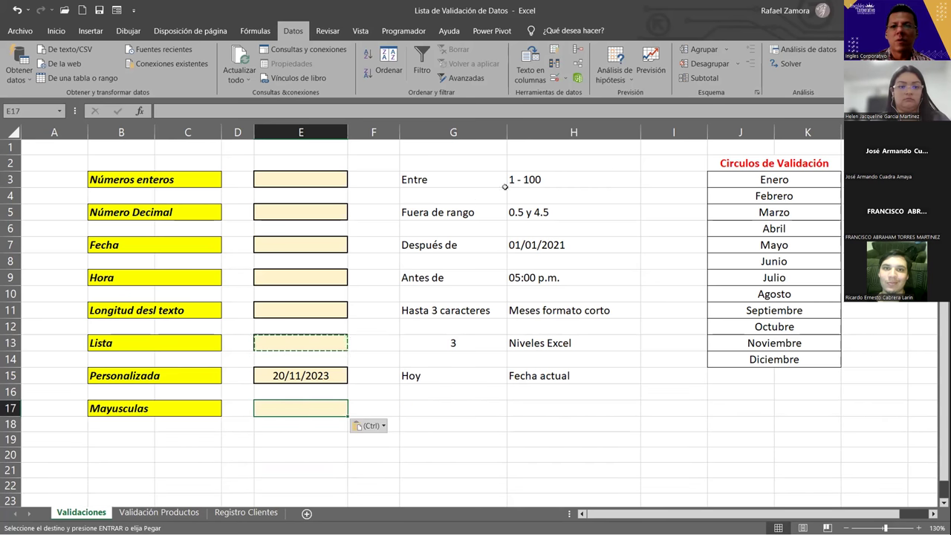
{"action": "key", "text": "Escape"}
{"action": "left_click", "coordinate": [552, 78]}
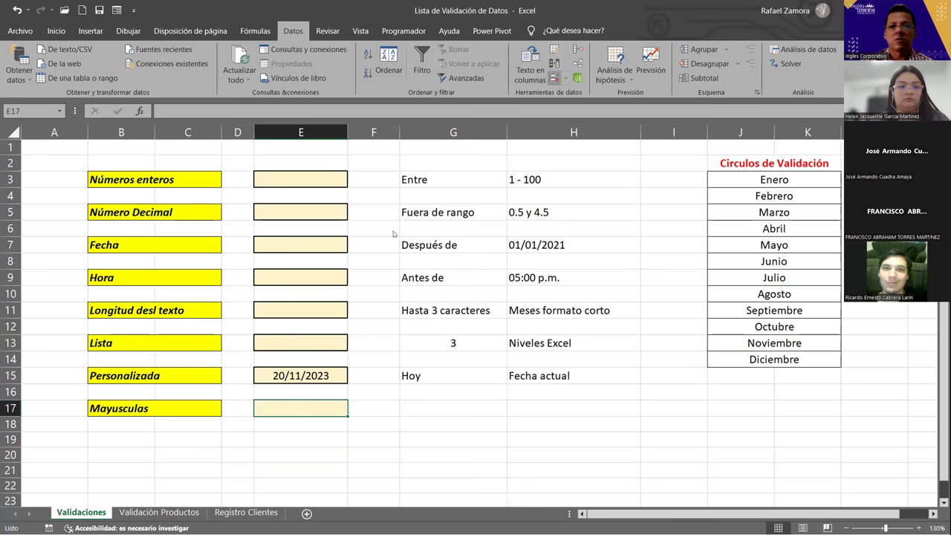
{"action": "left_click", "coordinate": [544, 209]}
{"action": "left_click", "coordinate": [458, 441]}
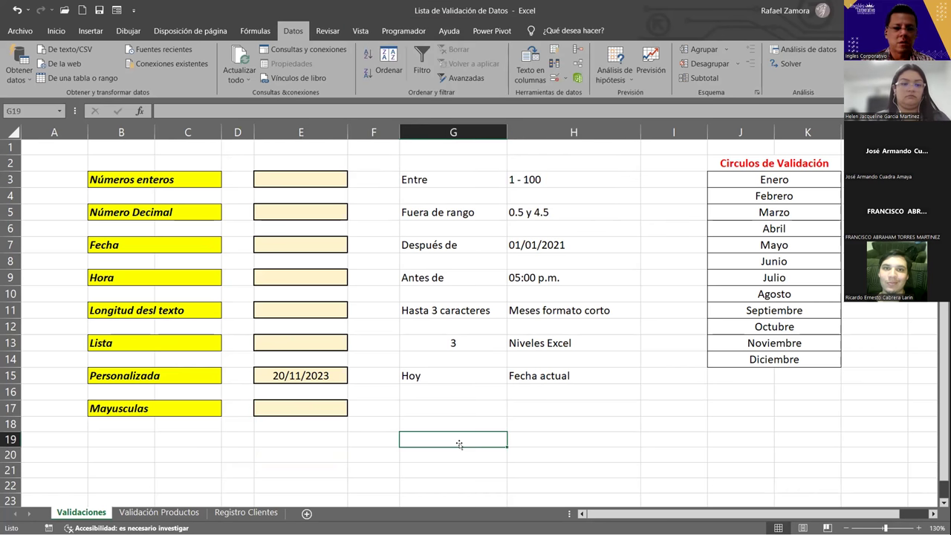
Copy the Mayusculas label and E17 box into row 19, relabelling B19 as Texto
{"action": "left_click", "coordinate": [150, 404]}
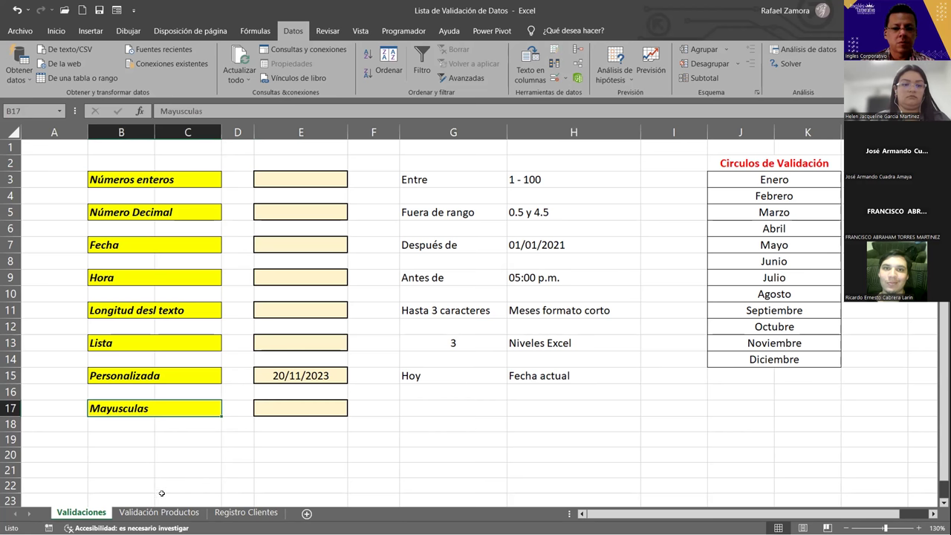
{"action": "key", "text": "ctrl+c"}
{"action": "left_click", "coordinate": [118, 437]}
{"action": "key", "text": "ctrl+v"}
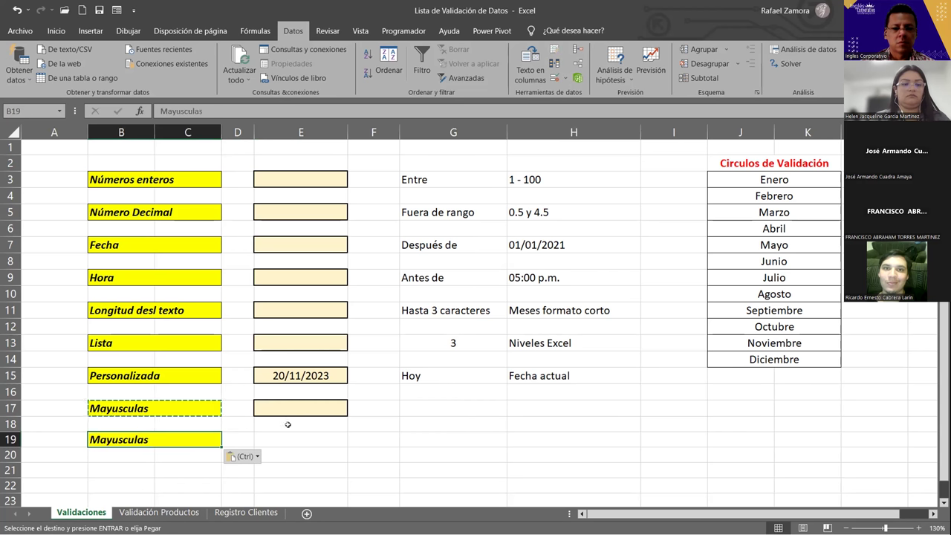
{"action": "left_click", "coordinate": [308, 406]}
{"action": "key", "text": "ctrl+c"}
{"action": "left_click", "coordinate": [290, 442]}
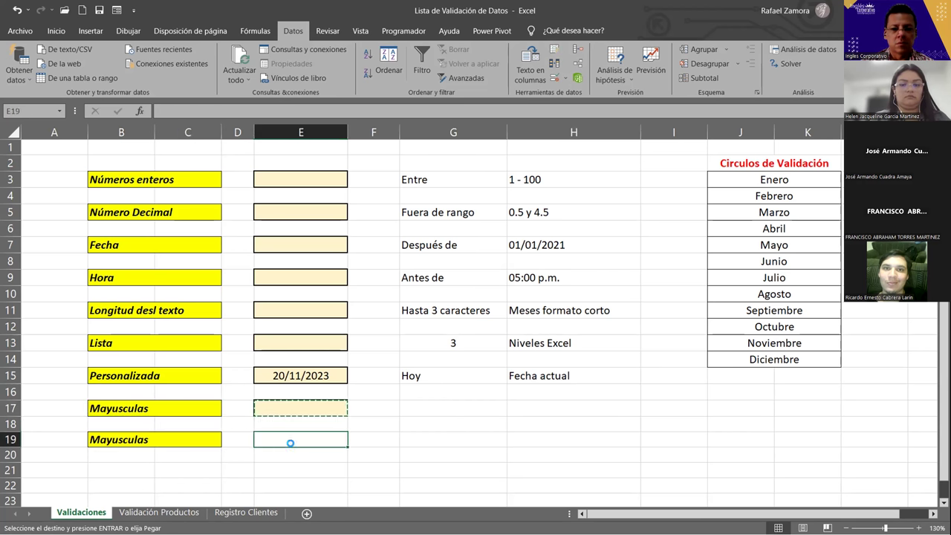
{"action": "key", "text": "ctrl+v"}
{"action": "left_click", "coordinate": [132, 439]}
{"action": "type", "text": "Texto"}
{"action": "key", "text": "Return"}
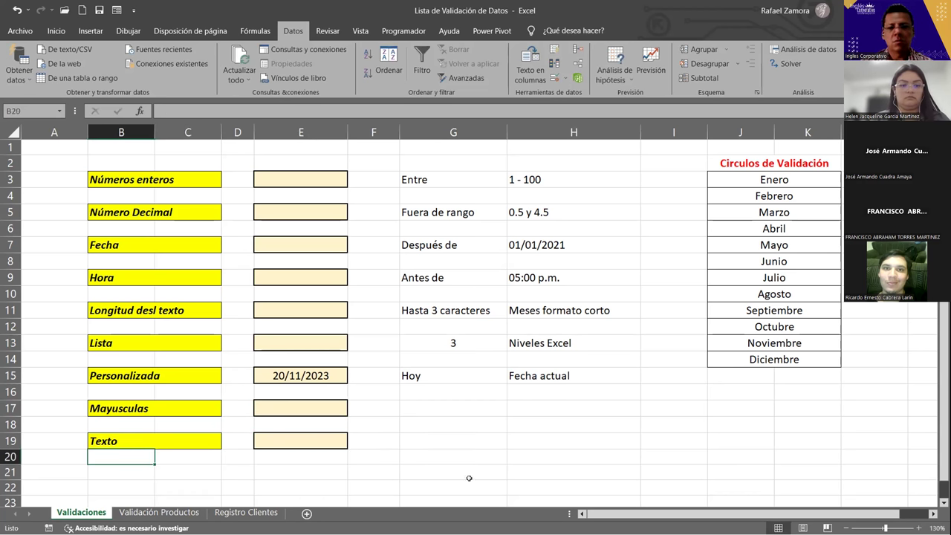
{"action": "scroll", "coordinate": [468, 478], "scroll_direction": "down", "scroll_amount": 1}
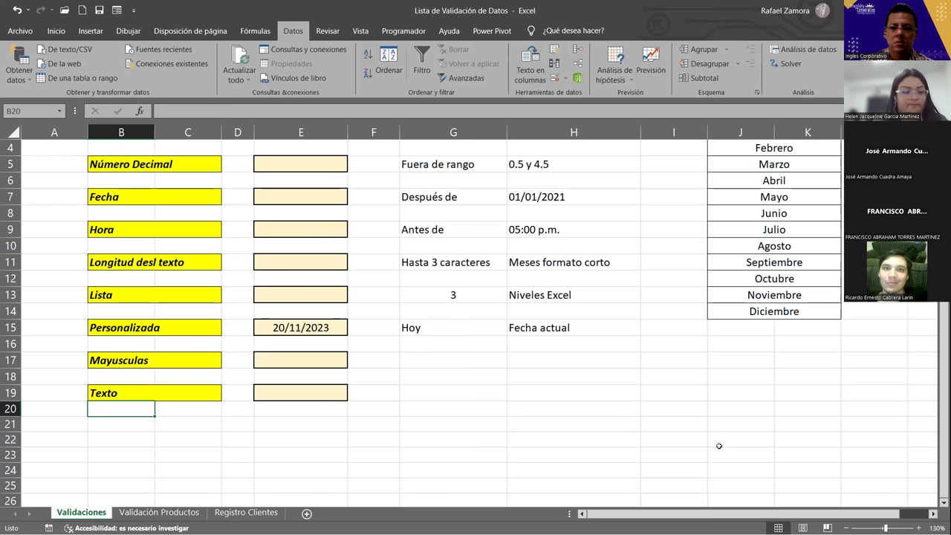
{"action": "left_click", "coordinate": [540, 386]}
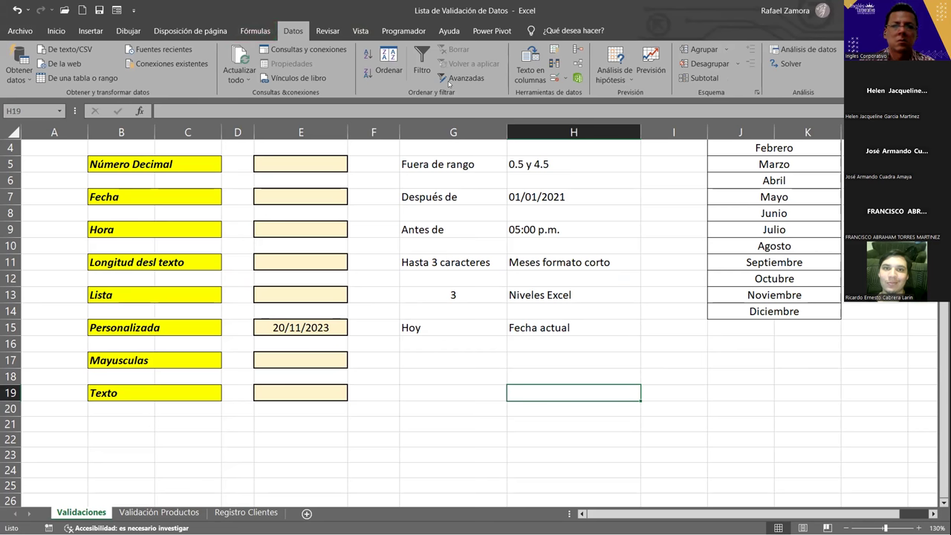
Paste the PRACTICA WordArt and position it around cells G20–H23
{"action": "left_click", "coordinate": [448, 84]}
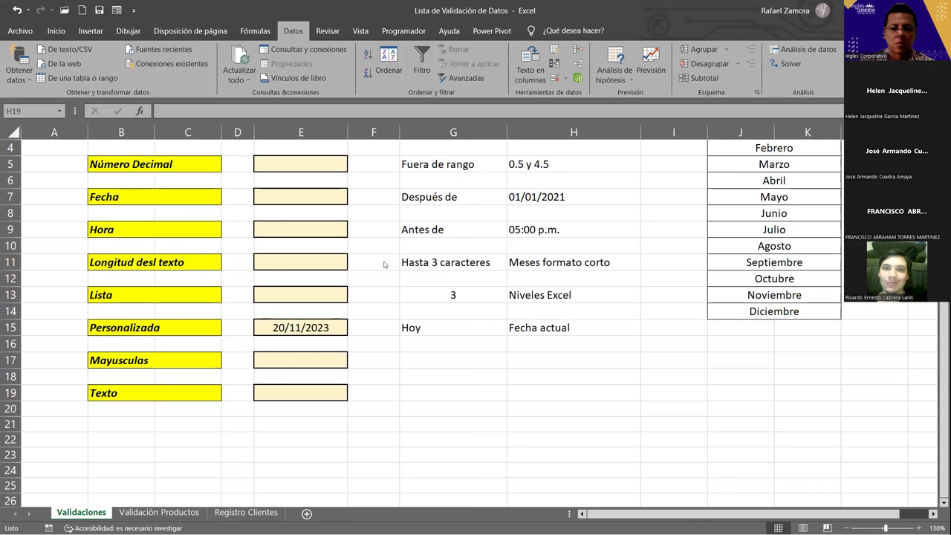
{"action": "key", "text": "ctrl+v"}
{"action": "left_click_drag", "start_coordinate": [550, 405], "coordinate": [441, 377]}
{"action": "left_click", "coordinate": [750, 386]}
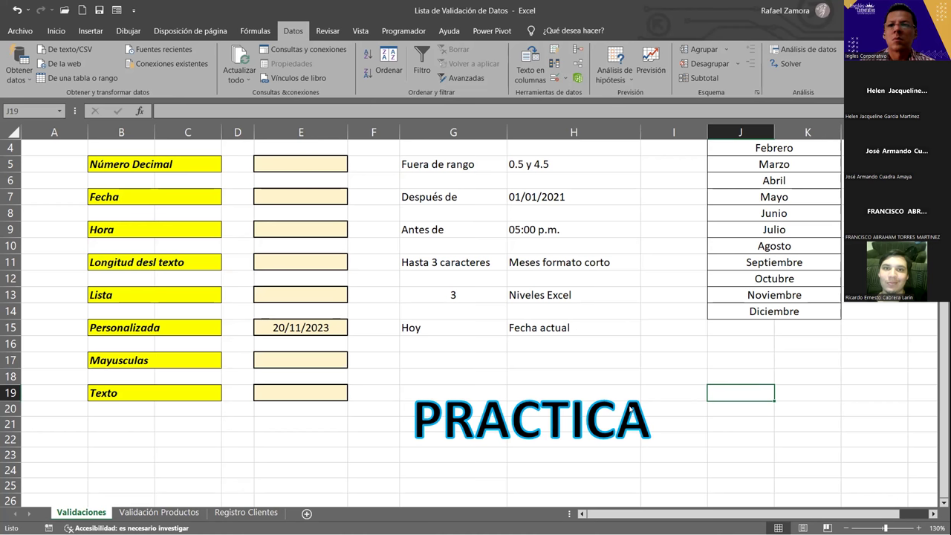
{"action": "left_click", "coordinate": [630, 408]}
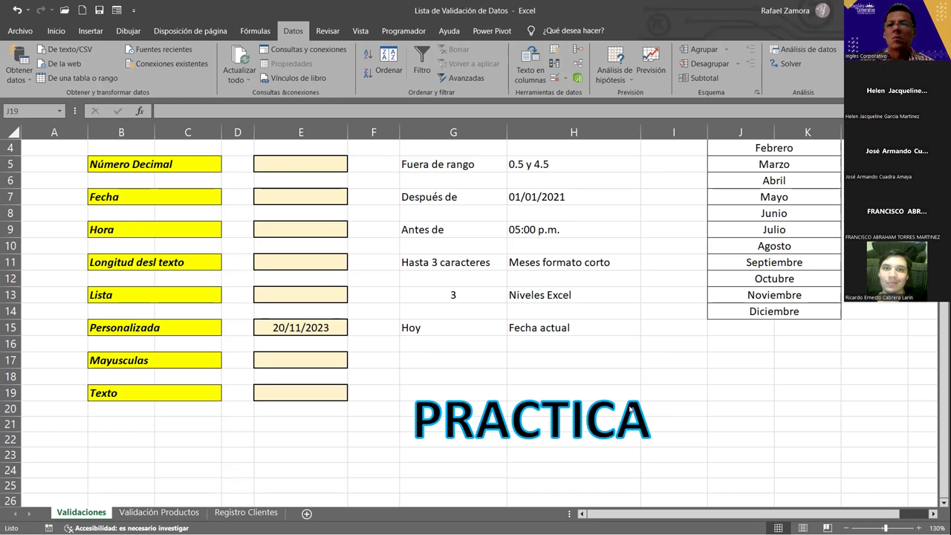
{"action": "left_click", "coordinate": [630, 408]}
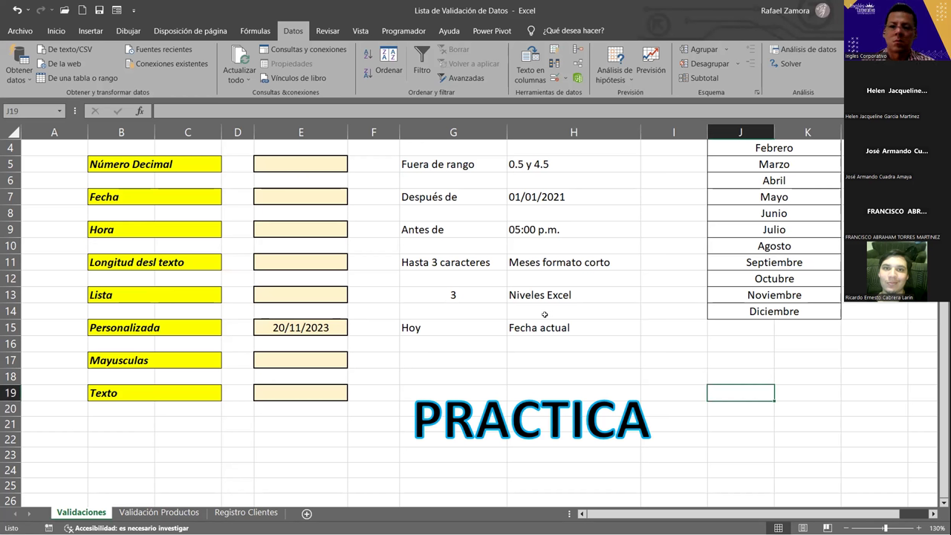
{"action": "left_click", "coordinate": [599, 357]}
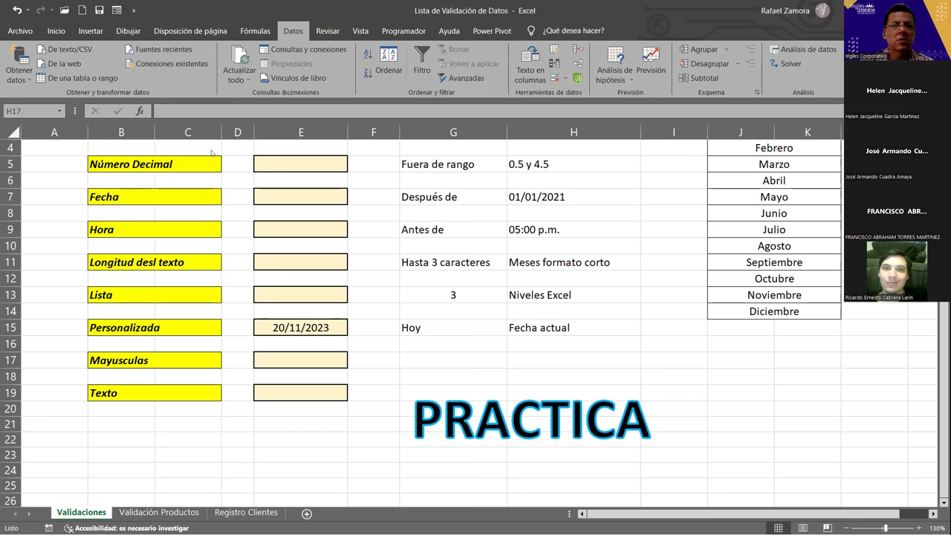
{"action": "left_click", "coordinate": [277, 358]}
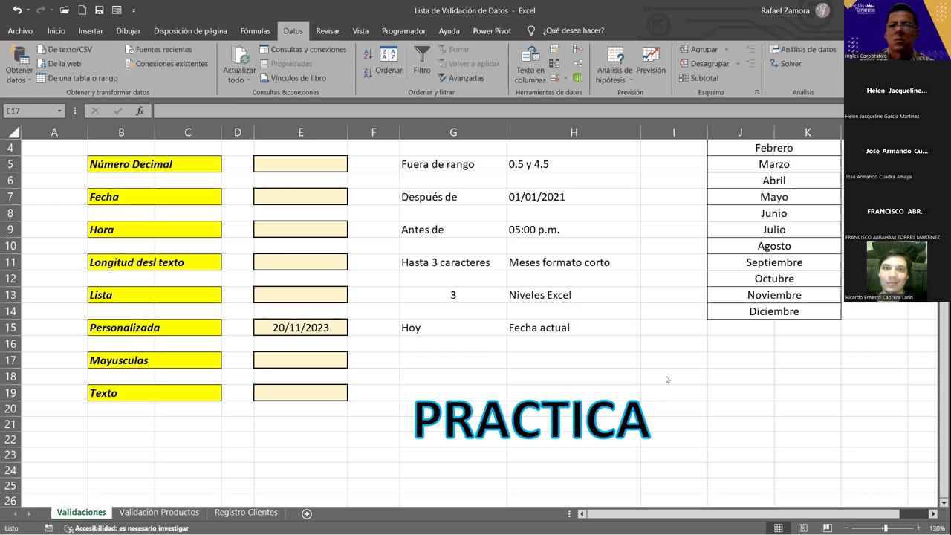
{"action": "left_click", "coordinate": [637, 381]}
{"action": "left_click", "coordinate": [673, 355]}
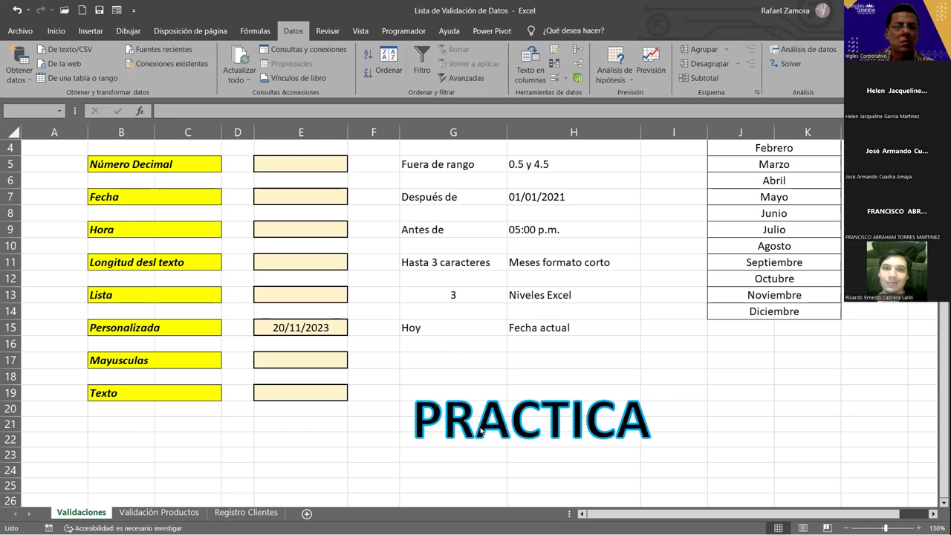
{"action": "key", "text": "ctrl+c"}
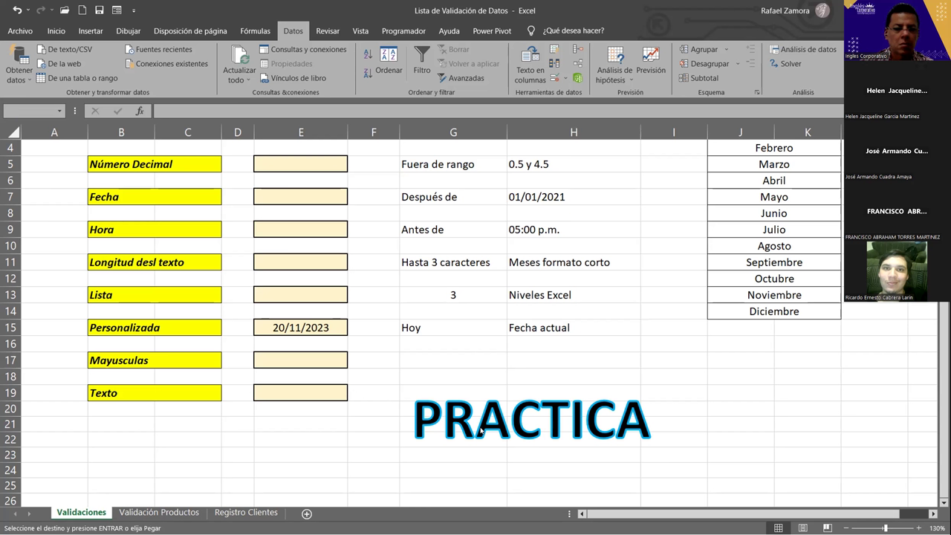
{"action": "key", "text": "Escape"}
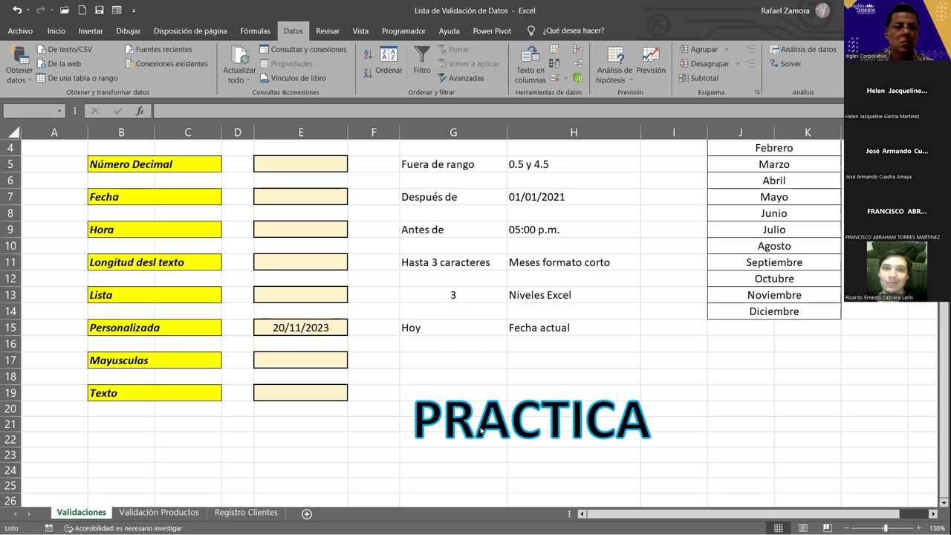
{"action": "key", "text": "ctrl+c"}
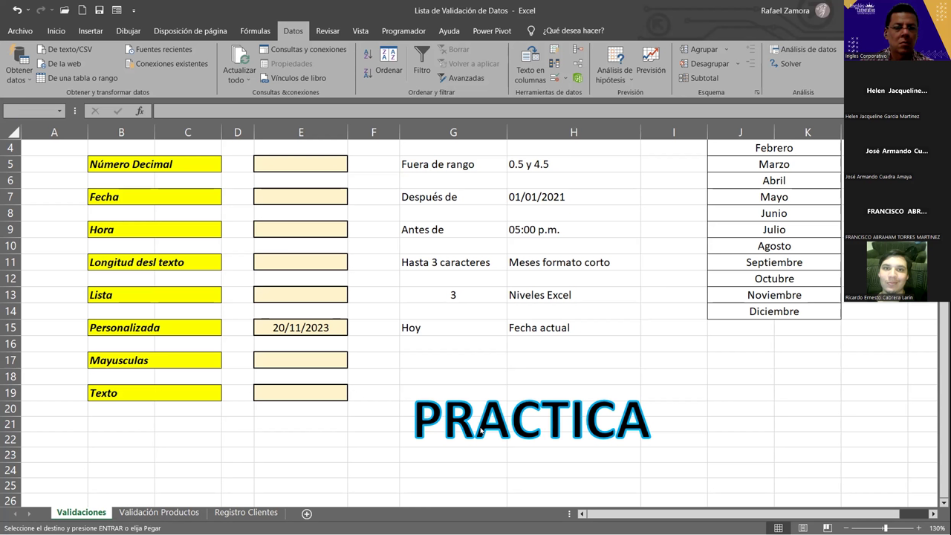
{"action": "key", "text": "Escape"}
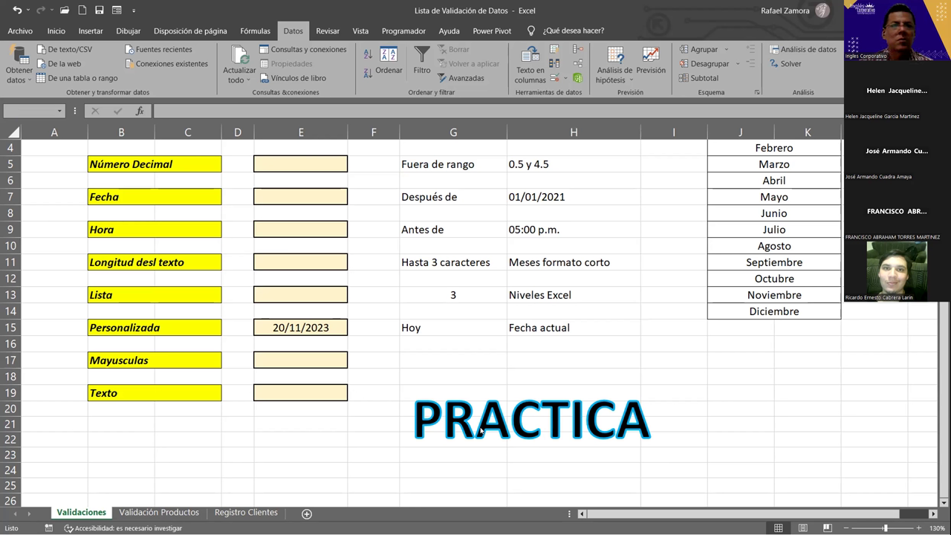
{"action": "left_click", "coordinate": [673, 360]}
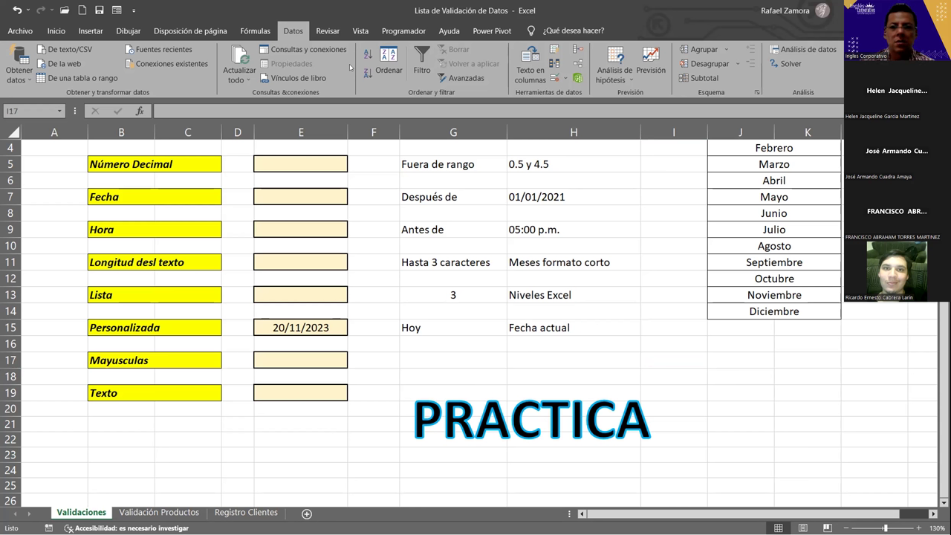
{"action": "left_click", "coordinate": [645, 364]}
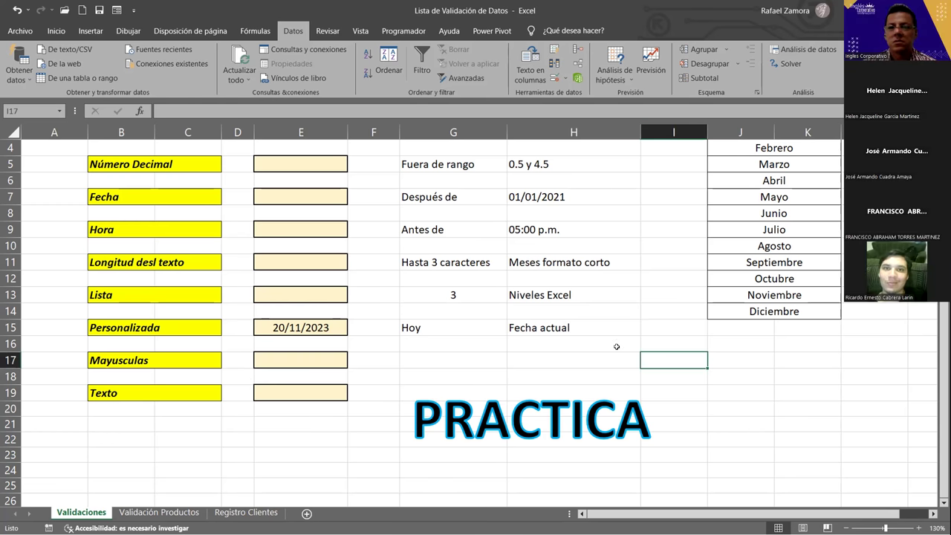
{"action": "left_click", "coordinate": [558, 306]}
{"action": "left_click", "coordinate": [332, 466]}
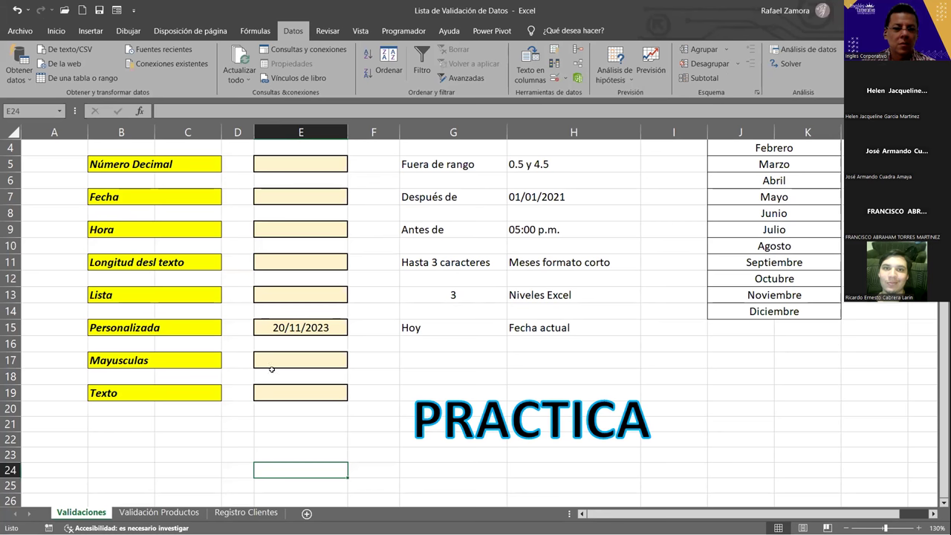
{"action": "left_click", "coordinate": [279, 357]}
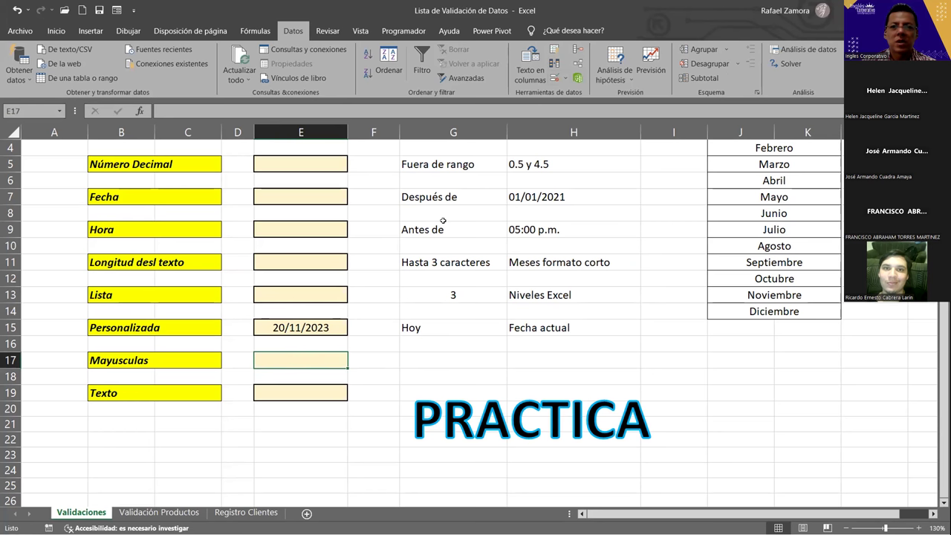
{"action": "left_click", "coordinate": [320, 426]}
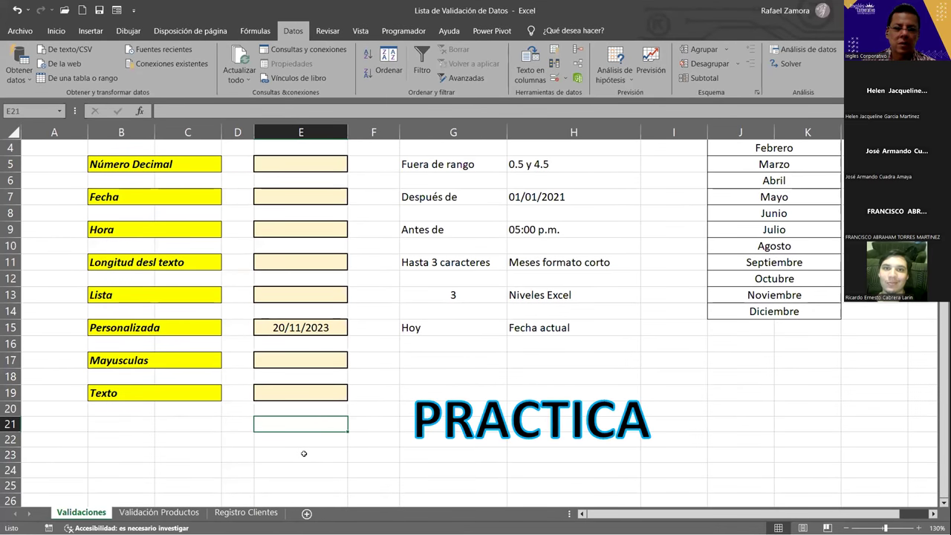
Complete E21's formula as =IGUAL(E17,MAYUSC(E17))
{"action": "type", "text": "="}
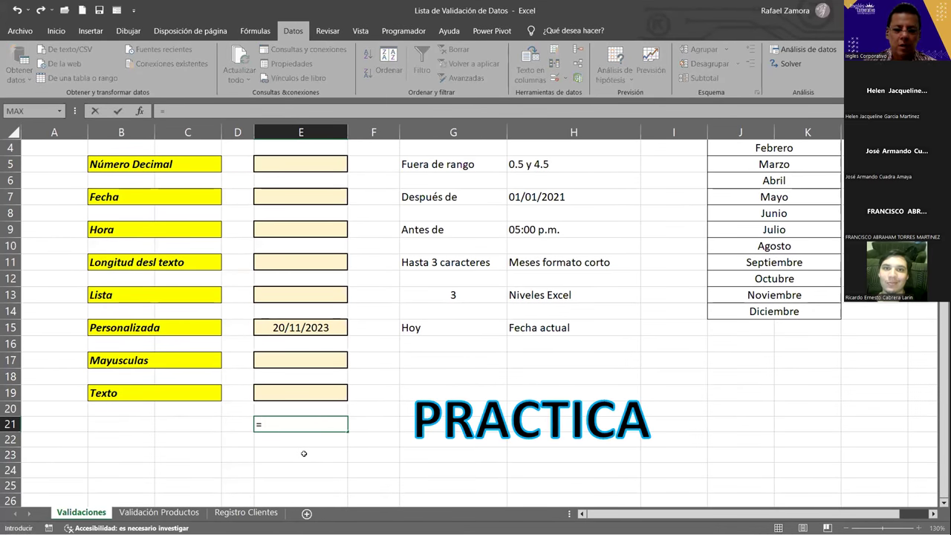
{"action": "type", "text": "IGUAL("}
{"action": "left_click", "coordinate": [307, 359]}
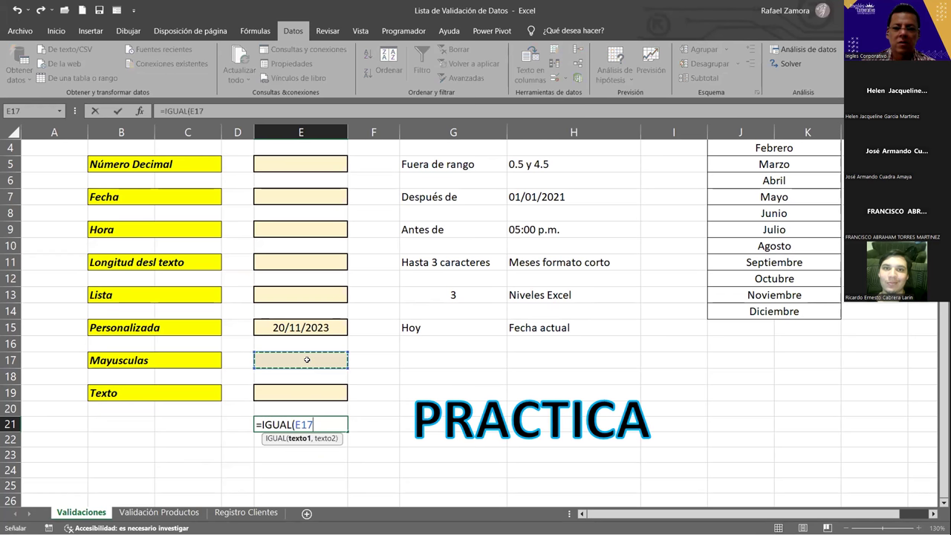
{"action": "type", "text": ","}
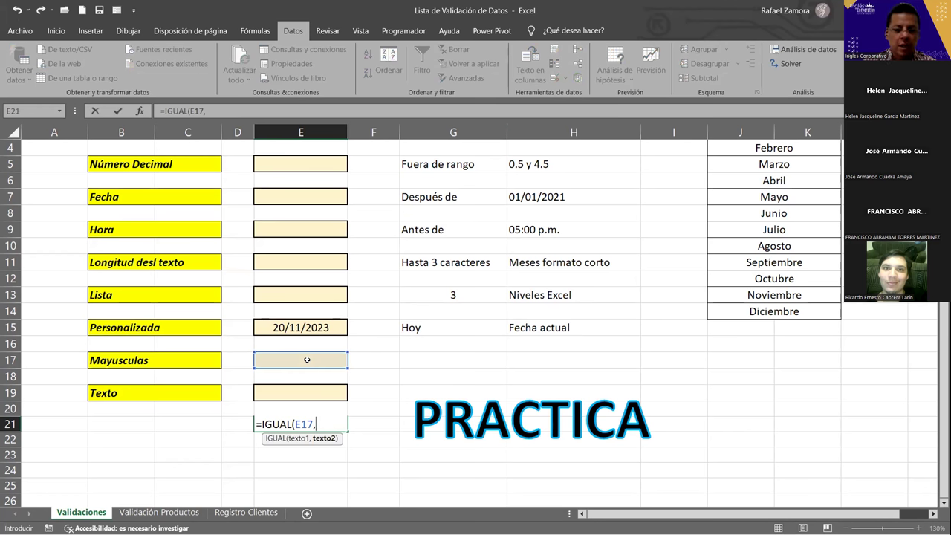
{"action": "type", "text": "MAY"}
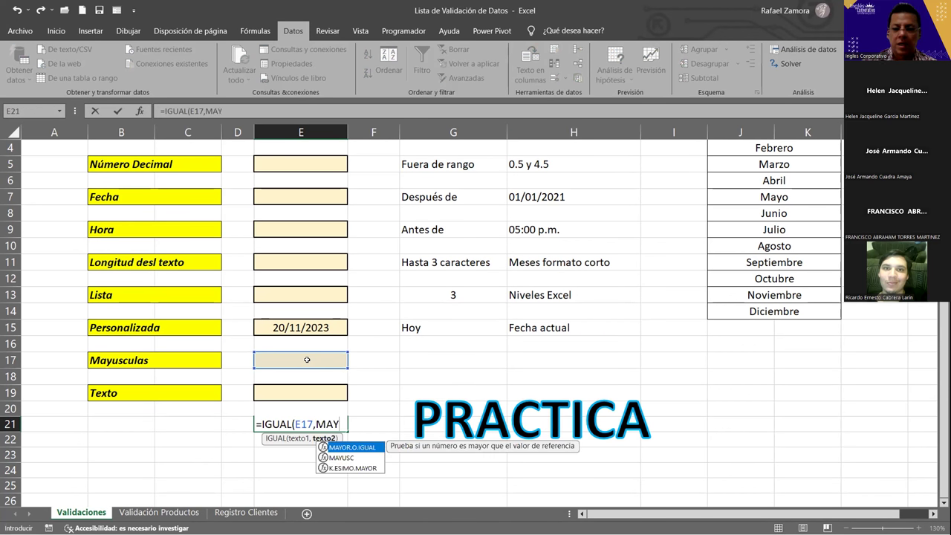
{"action": "type", "text": "USC("}
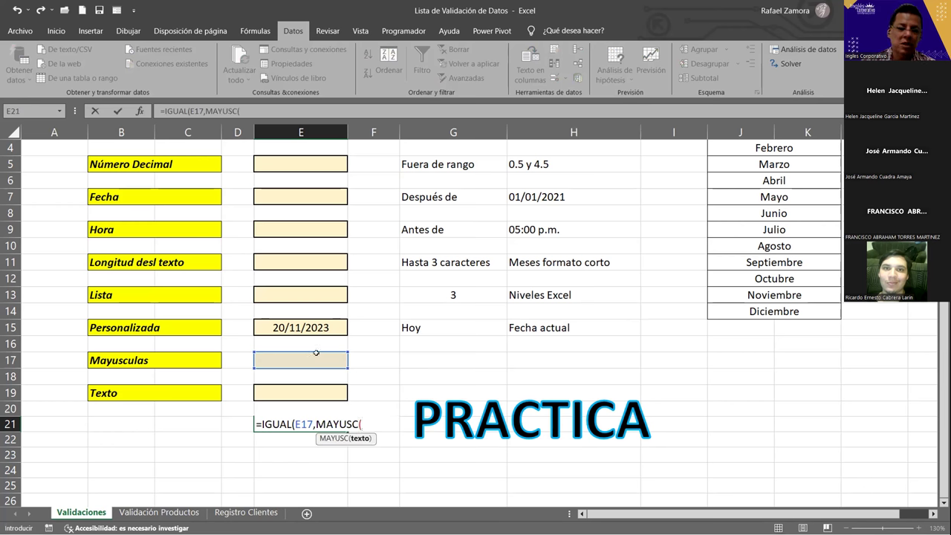
{"action": "left_click", "coordinate": [324, 361]}
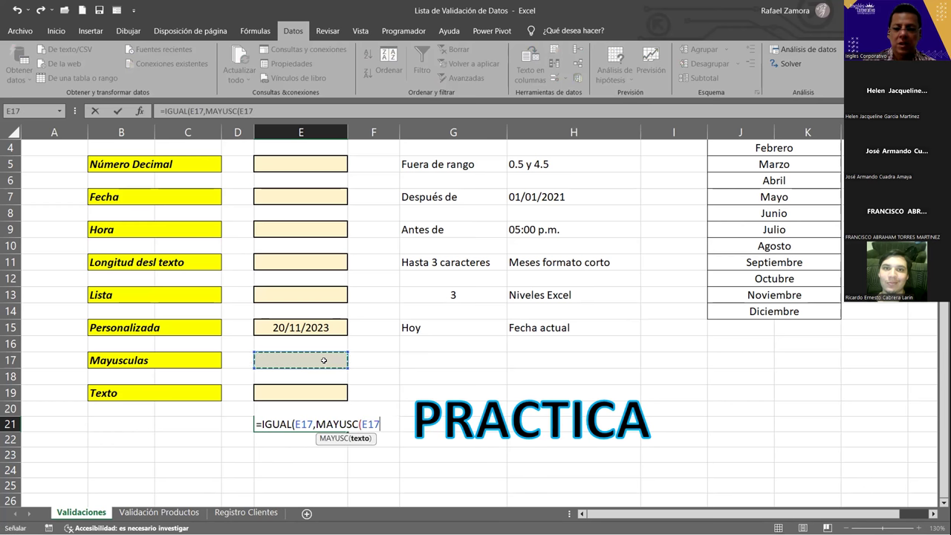
{"action": "type", "text": ")"}
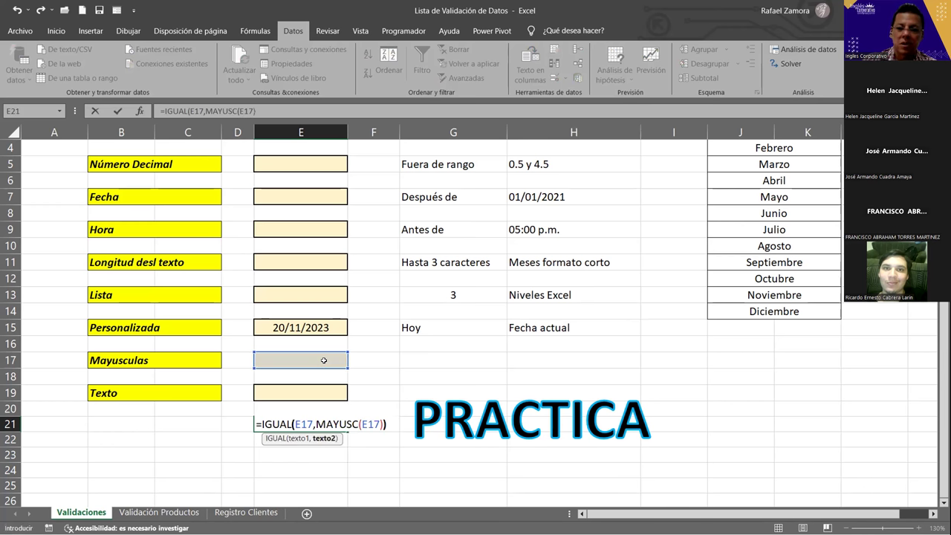
{"action": "key", "text": "Return"}
Enter the uppercase test value SDFDF in E17
{"action": "left_click", "coordinate": [324, 361]}
{"action": "type", "text": "SDFDF"}
{"action": "key", "text": "Return"}
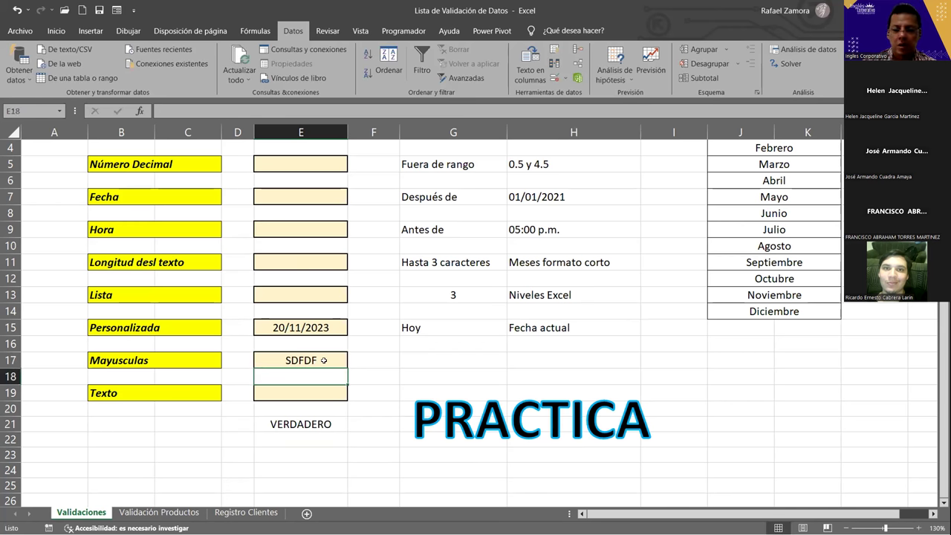
Enter the lowercase test values jhihi and ndjksnc in E17 to see E21 show FALSO
{"action": "left_click", "coordinate": [324, 361]}
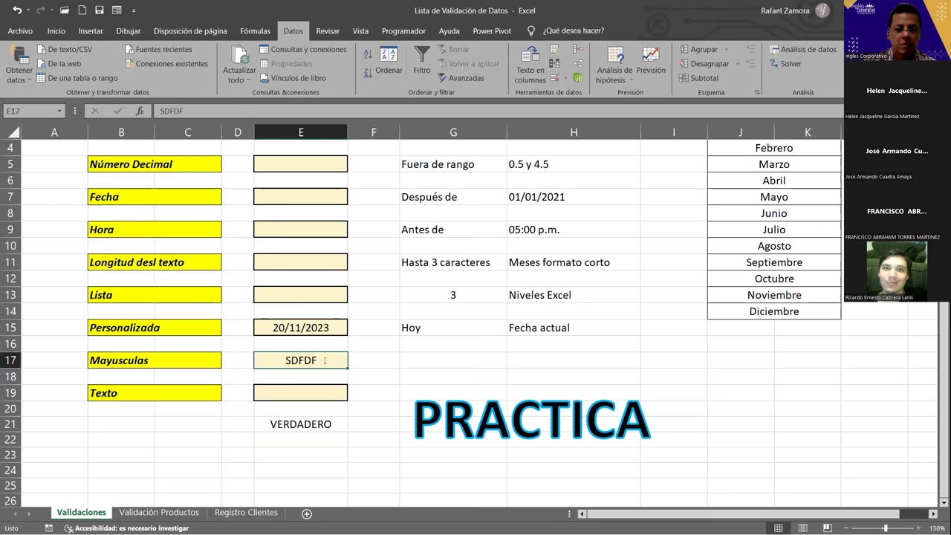
{"action": "type", "text": "jhihi"}
{"action": "key", "text": "Return"}
{"action": "left_click", "coordinate": [324, 360]}
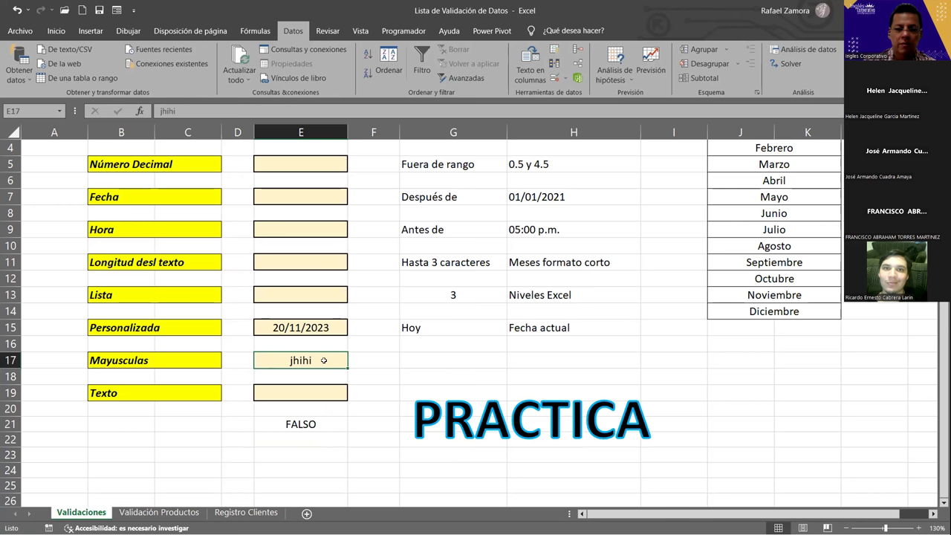
{"action": "type", "text": "ndjksnc"}
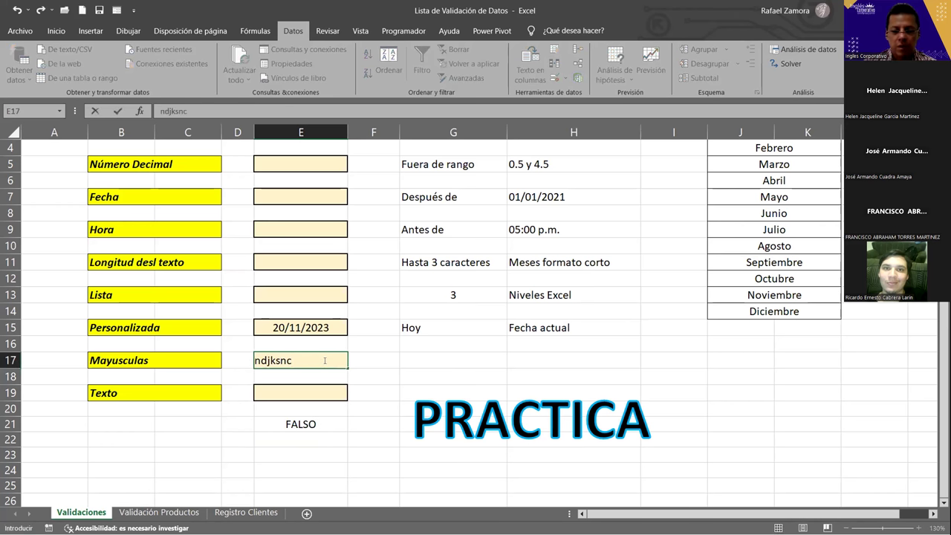
{"action": "key", "text": "Return"}
Test E17 with Excel and then EXCEL, watching E21 switch to VERDADERO, then clear E17
{"action": "left_click", "coordinate": [325, 361]}
{"action": "type", "text": "Excel"}
{"action": "key", "text": "Return"}
{"action": "left_click", "coordinate": [324, 360]}
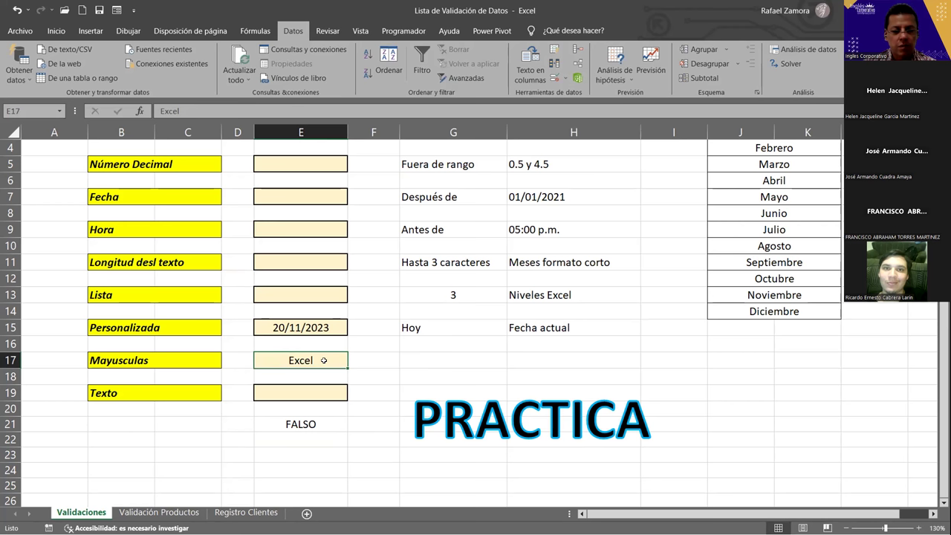
{"action": "type", "text": "EXCEL"}
{"action": "key", "text": "Return"}
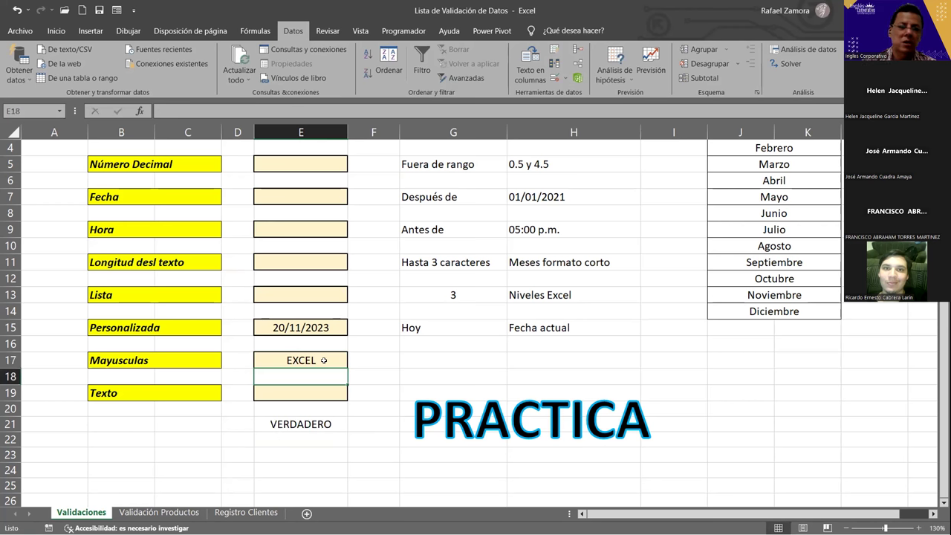
{"action": "left_click", "coordinate": [324, 361]}
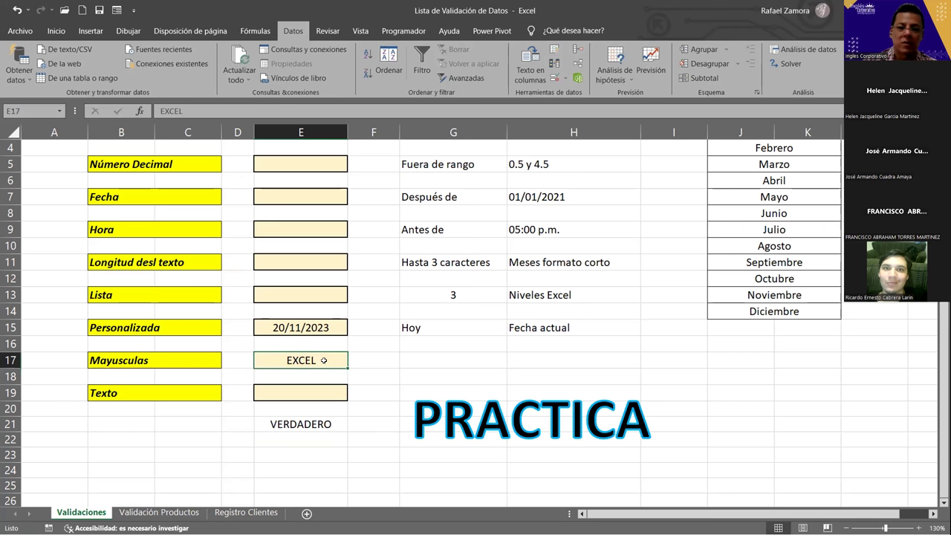
{"action": "key", "text": "Delete"}
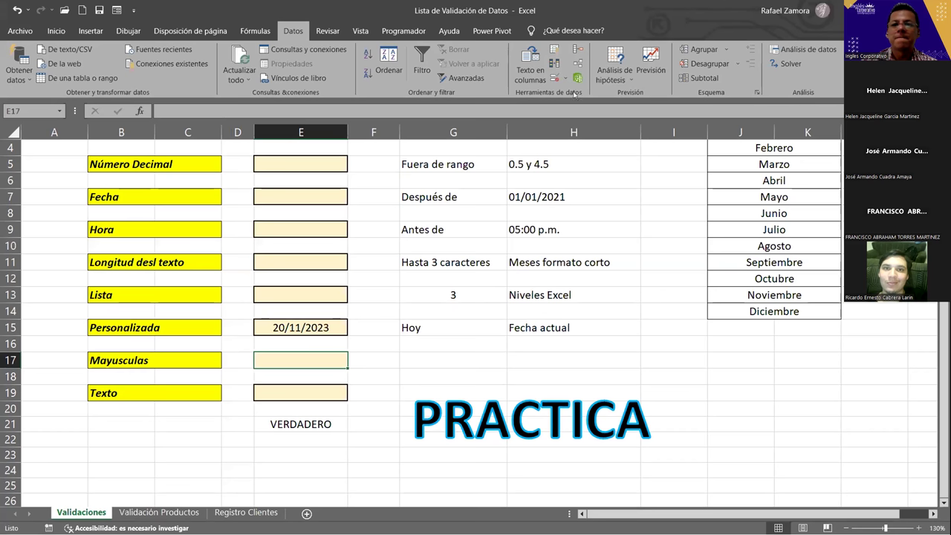
Give E17 a custom validation rule =IGUAL(E17,MAYUSC(E17)) allowing only uppercase text
{"action": "left_click", "coordinate": [554, 75]}
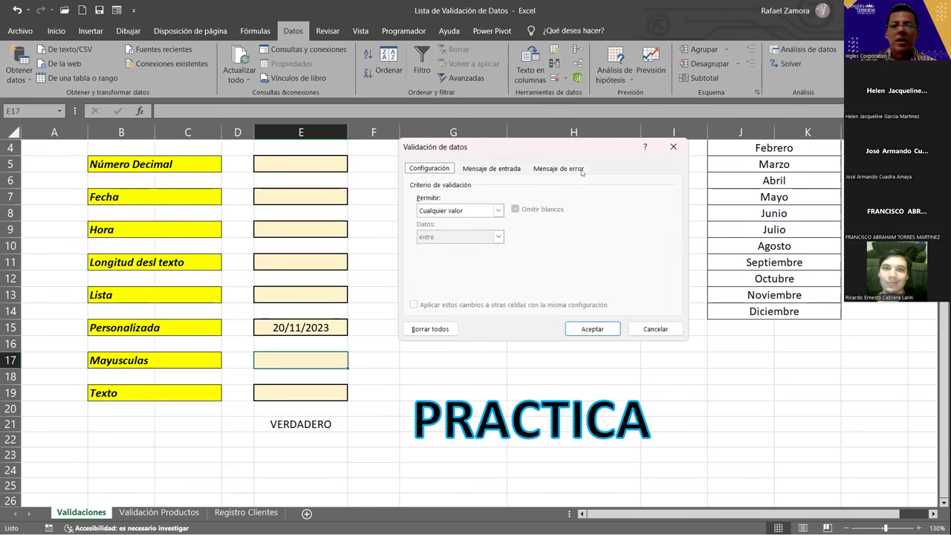
{"action": "left_click", "coordinate": [458, 210]}
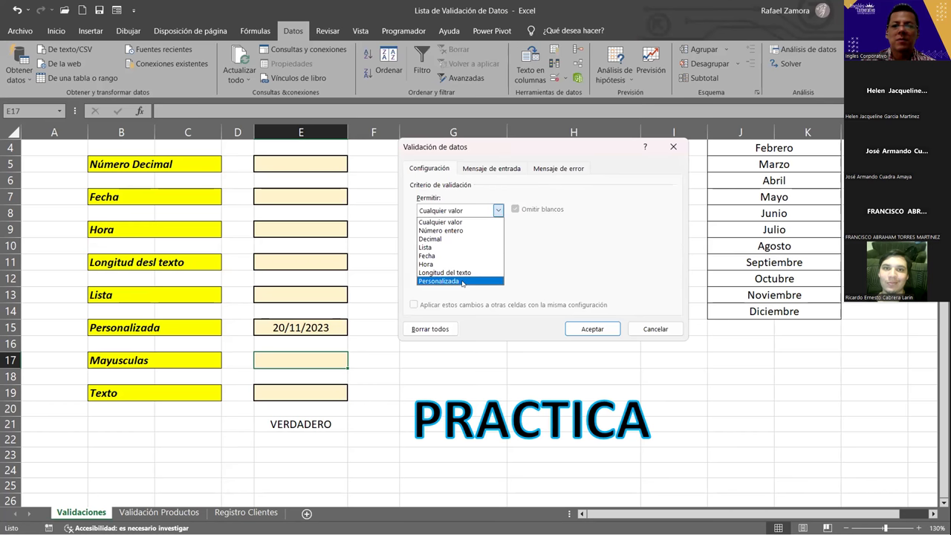
{"action": "left_click", "coordinate": [463, 281]}
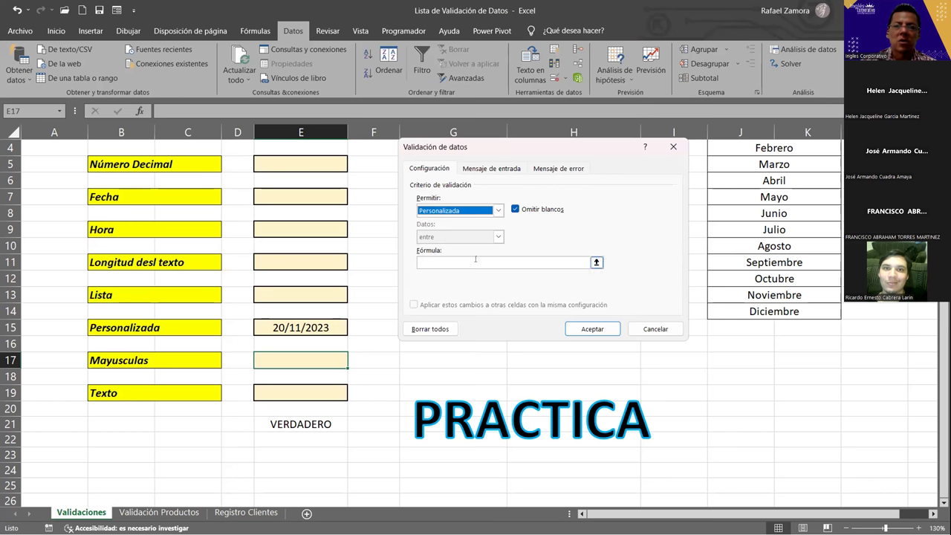
{"action": "key", "text": "Tab"}
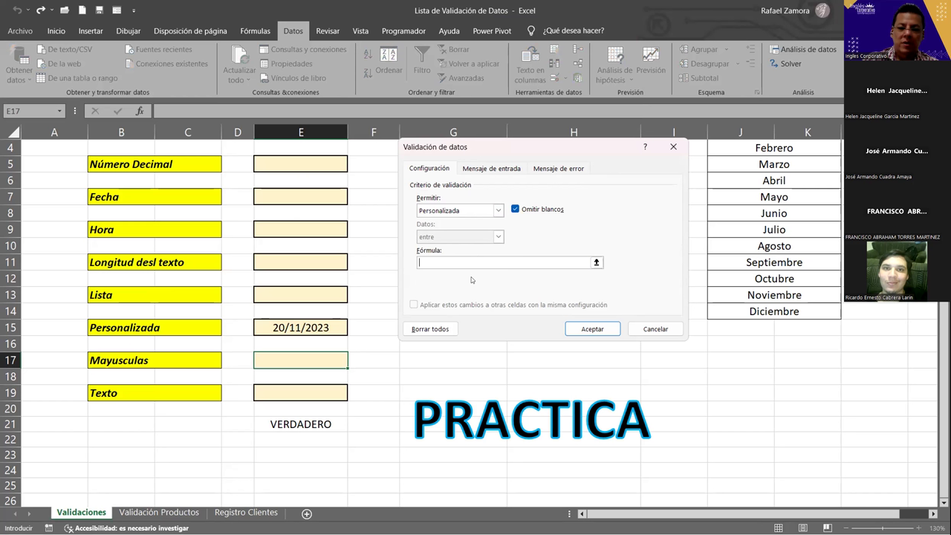
{"action": "type", "text": "="}
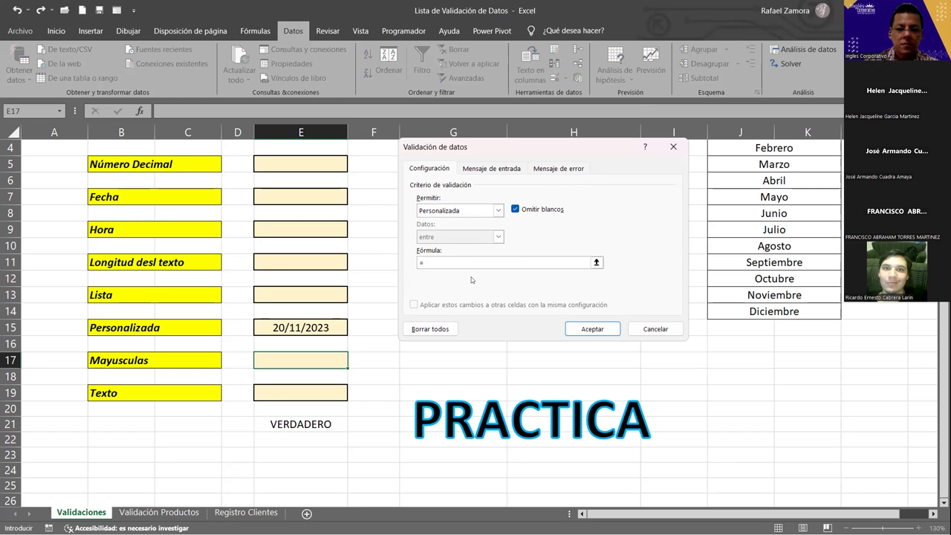
{"action": "type", "text": "IGUAL"}
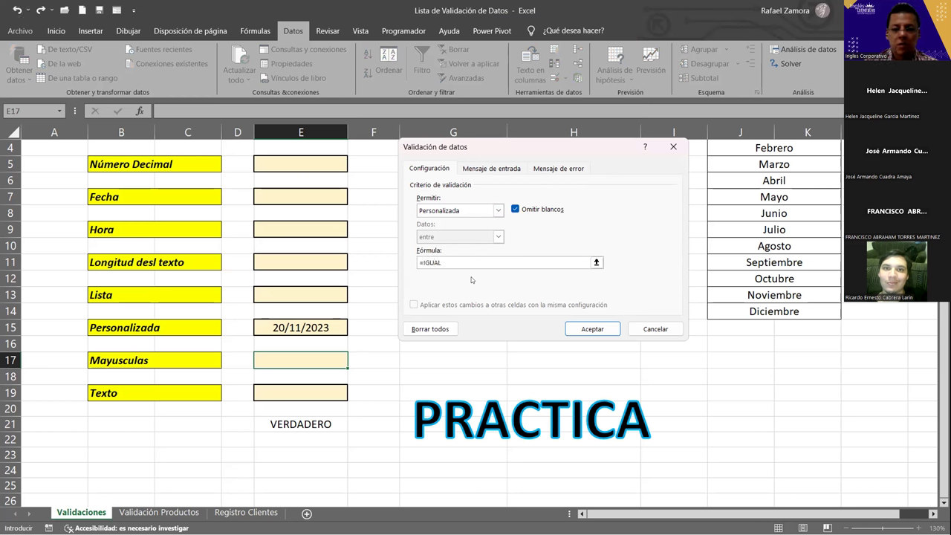
{"action": "type", "text": "("}
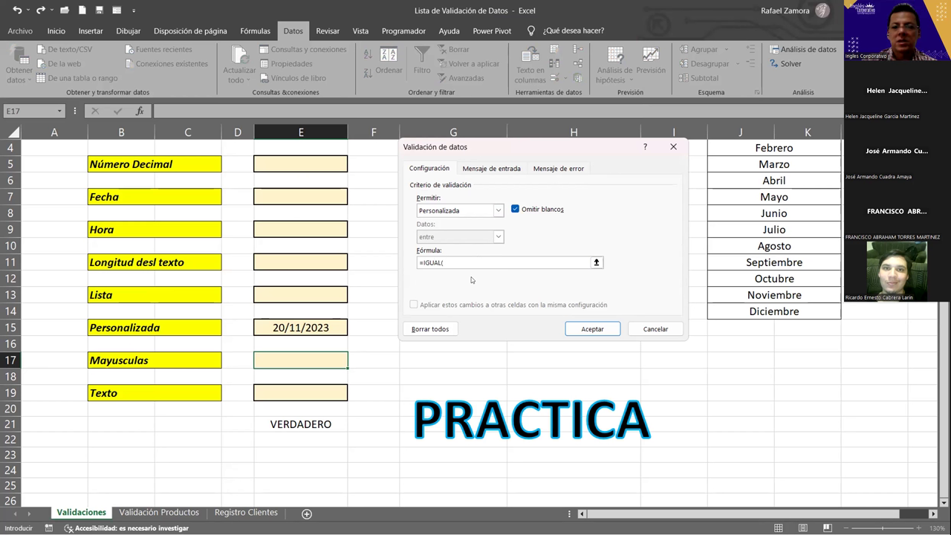
{"action": "left_click", "coordinate": [301, 356]}
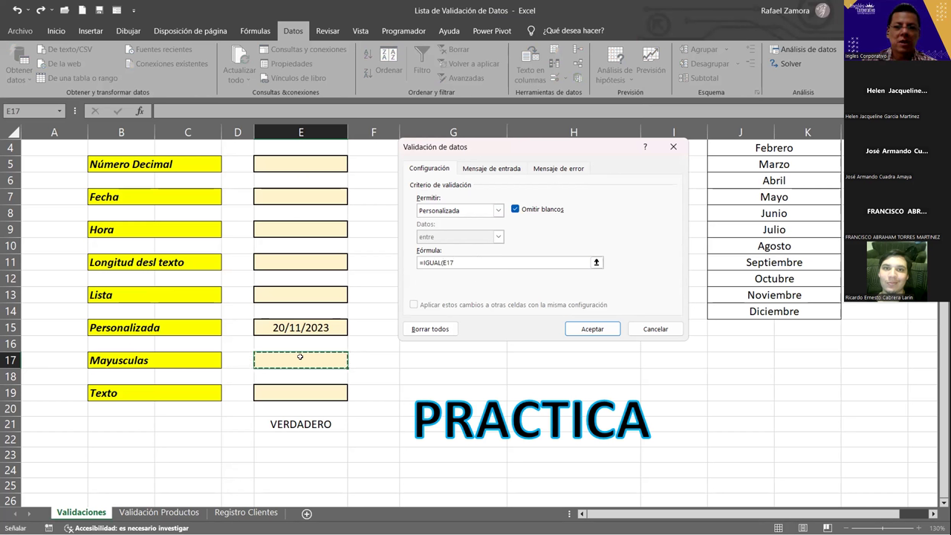
{"action": "type", "text": ","}
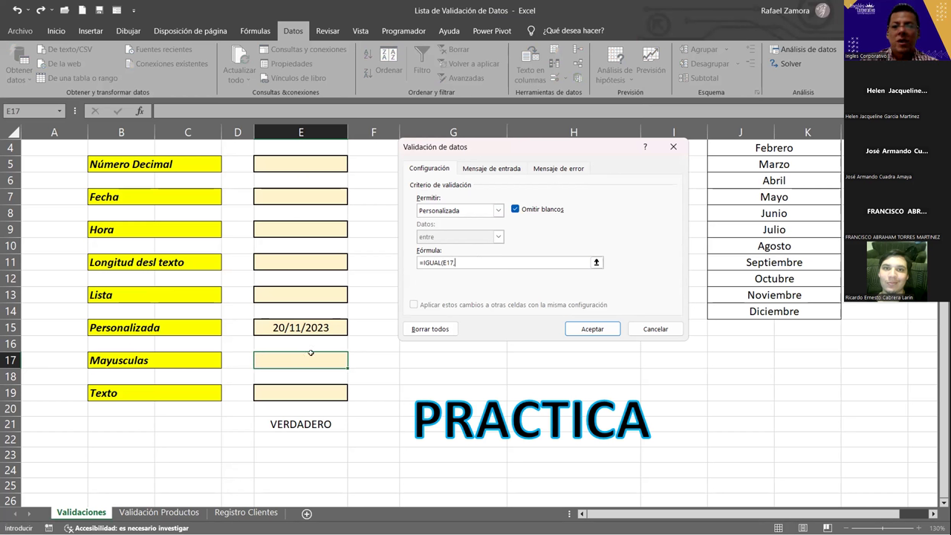
{"action": "type", "text": "MAYUSC("}
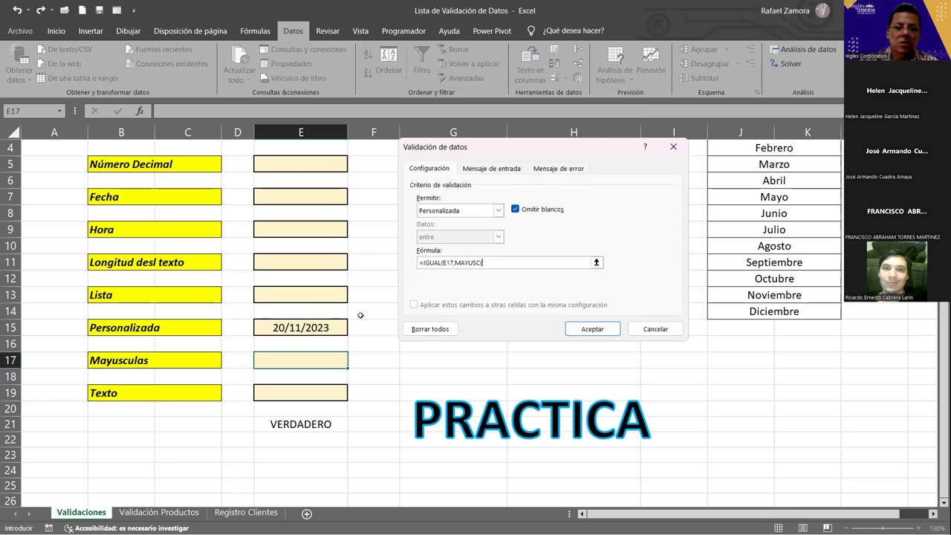
{"action": "left_click", "coordinate": [314, 360]}
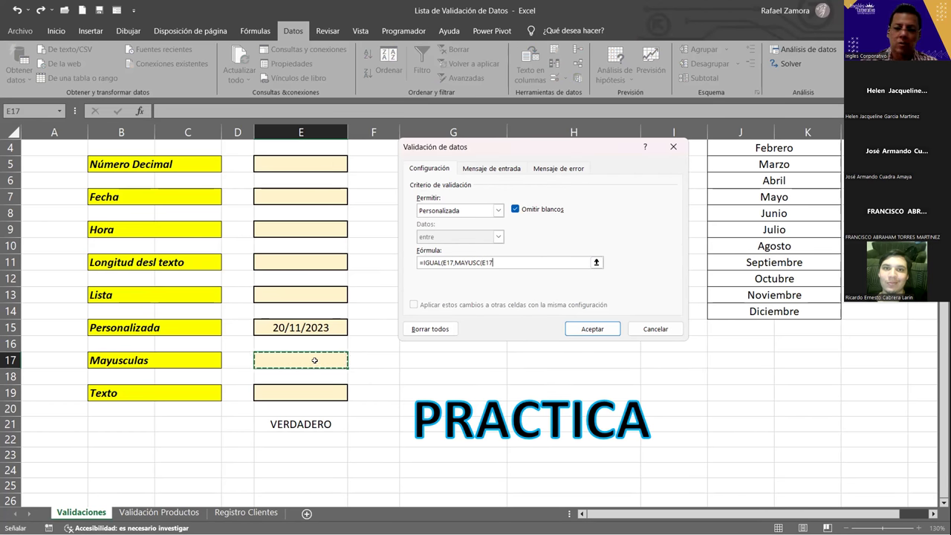
{"action": "type", "text": ")"}
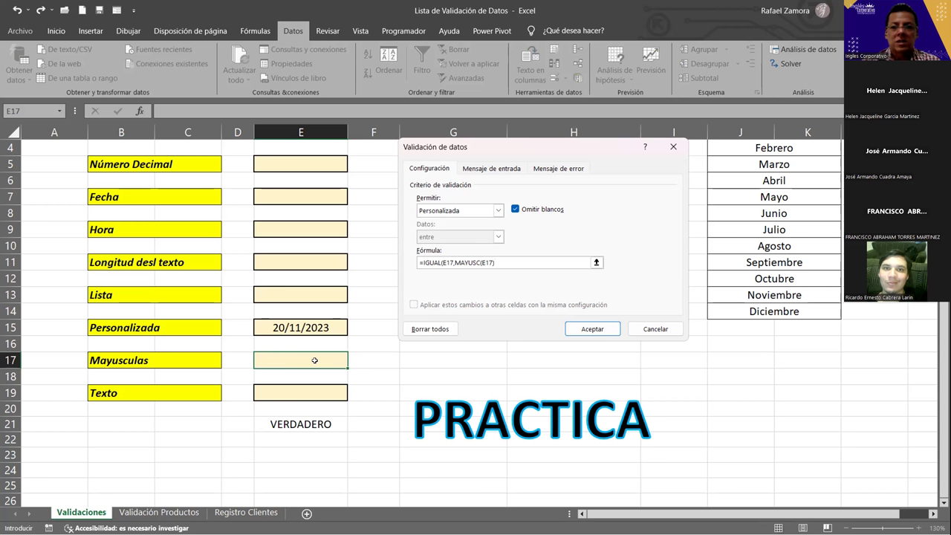
{"action": "type", "text": ")"}
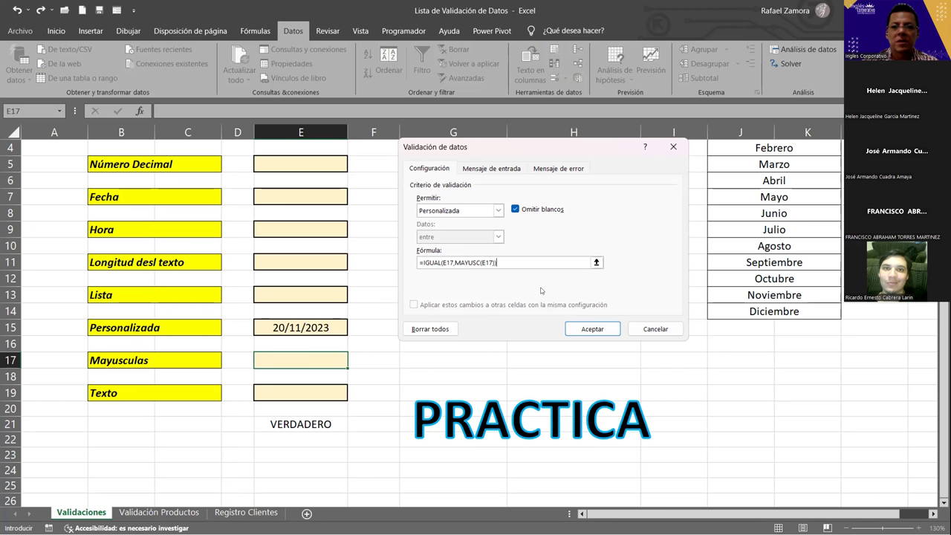
{"action": "key", "text": "Return"}
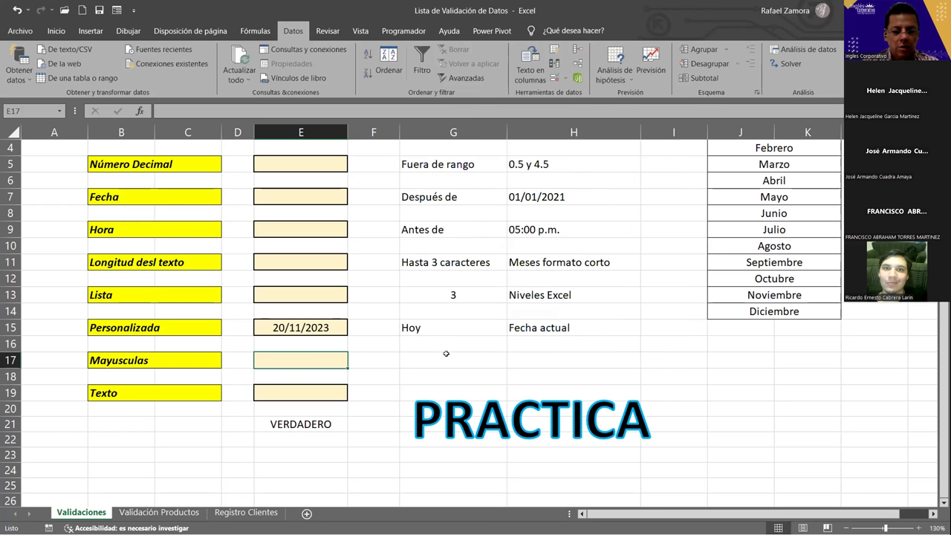
Test E17's rule: fdkdfklg and Excel get rejected, then EXCEL is entered
{"action": "type", "text": "fdkdfklg"}
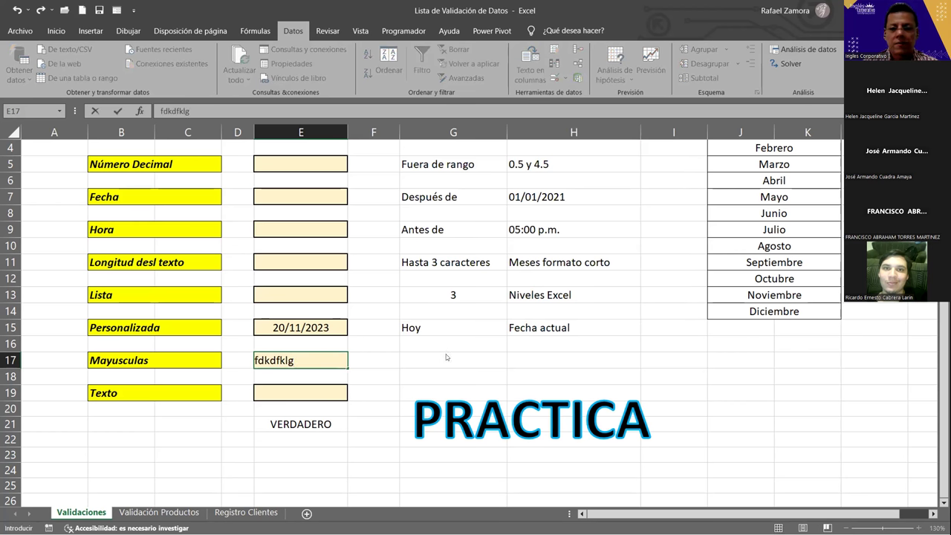
{"action": "key", "text": "Return"}
{"action": "key", "text": "Return"}
{"action": "type", "text": "Excel"}
{"action": "key", "text": "Return"}
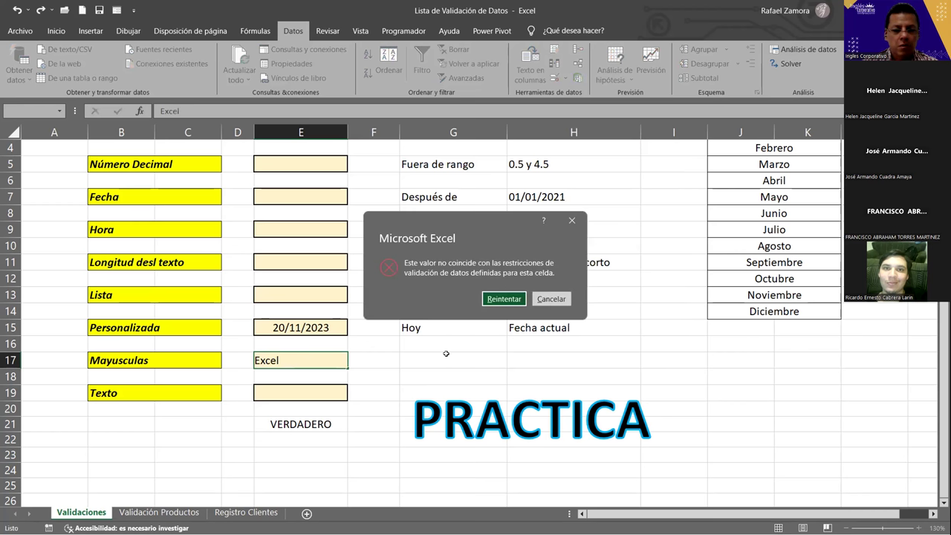
{"action": "key", "text": "Return"}
{"action": "type", "text": "EXCEL"}
{"action": "key", "text": "Return"}
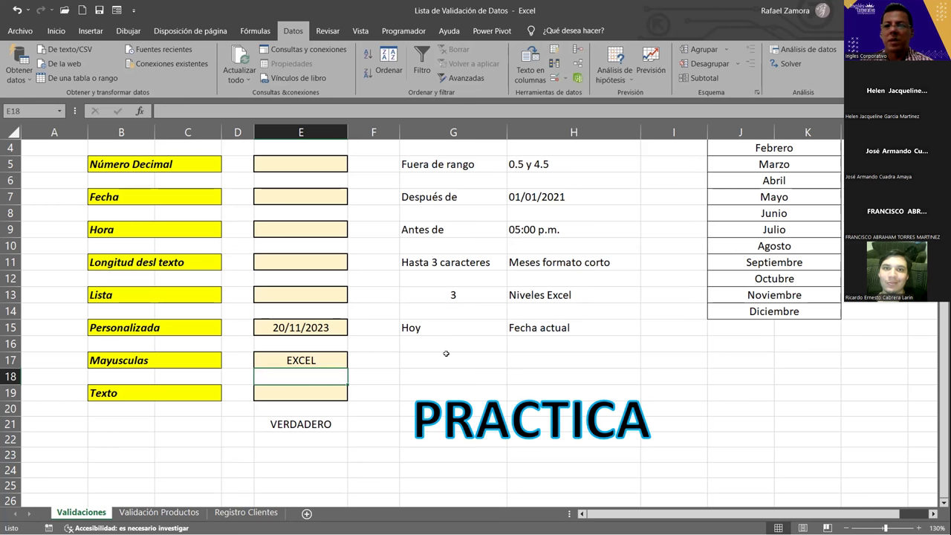
Delete the VERDADERO result from cell E21
{"action": "left_click", "coordinate": [376, 425]}
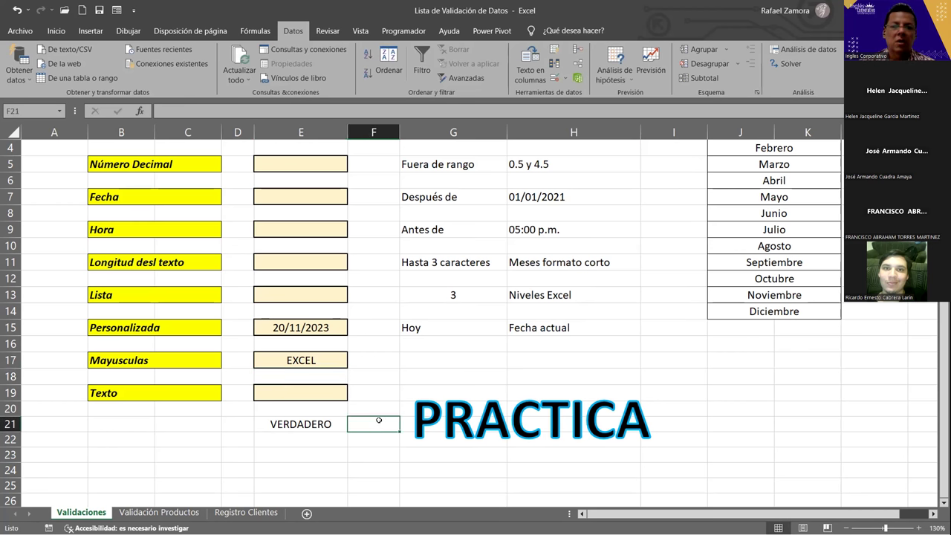
{"action": "left_click", "coordinate": [332, 424]}
{"action": "key", "text": "Delete"}
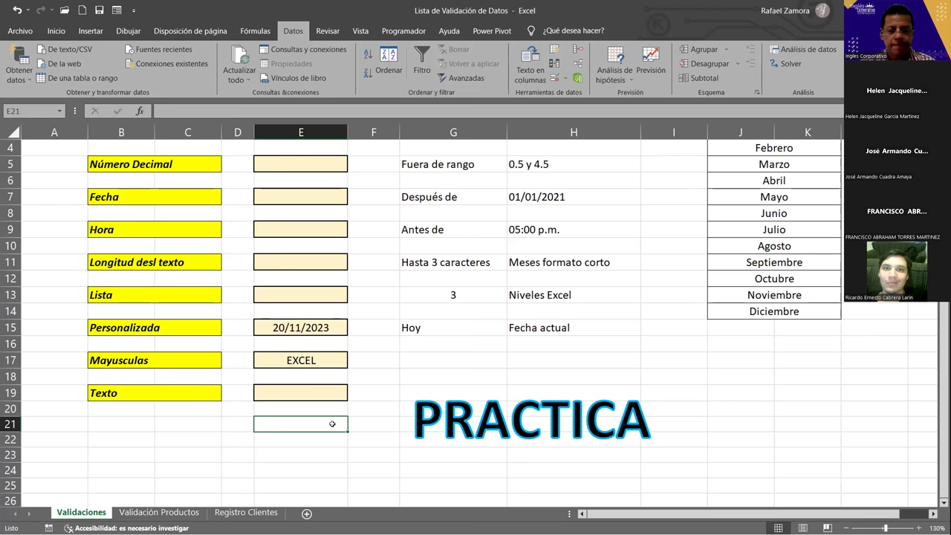
Apply a Personalizada validation rule with formula =ESTEXTO(E19) to the Texto cell E19
{"action": "left_click", "coordinate": [320, 389]}
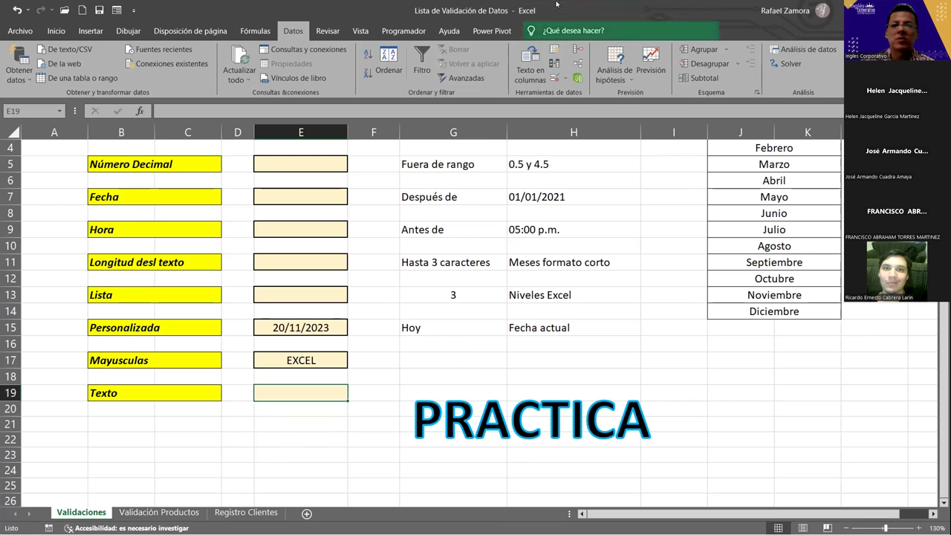
{"action": "left_click", "coordinate": [553, 83]}
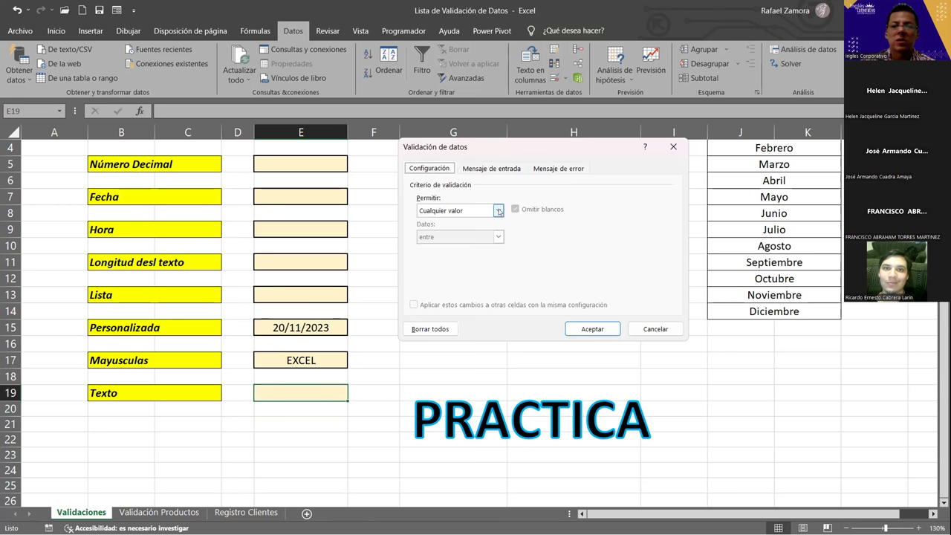
{"action": "left_click", "coordinate": [498, 210]}
{"action": "left_click", "coordinate": [452, 281]}
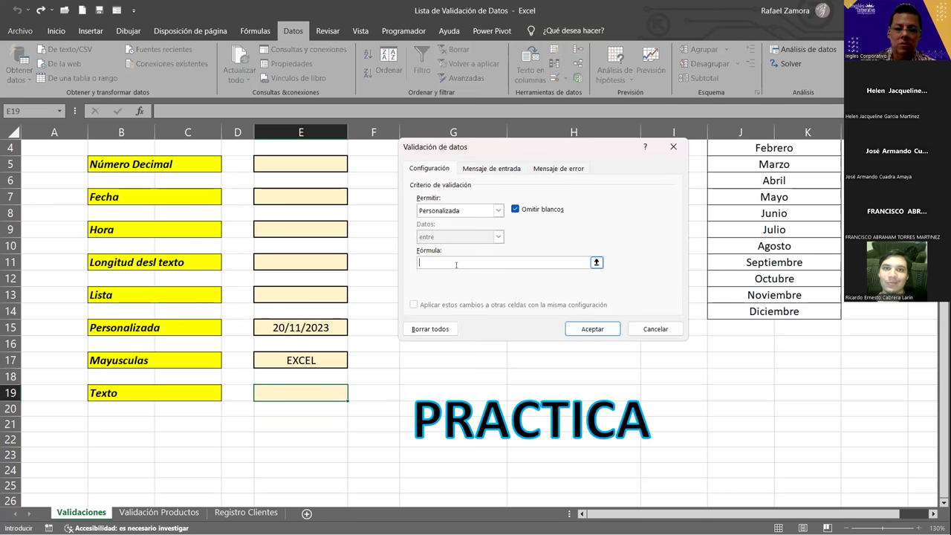
{"action": "type", "text": "=ESTEX"}
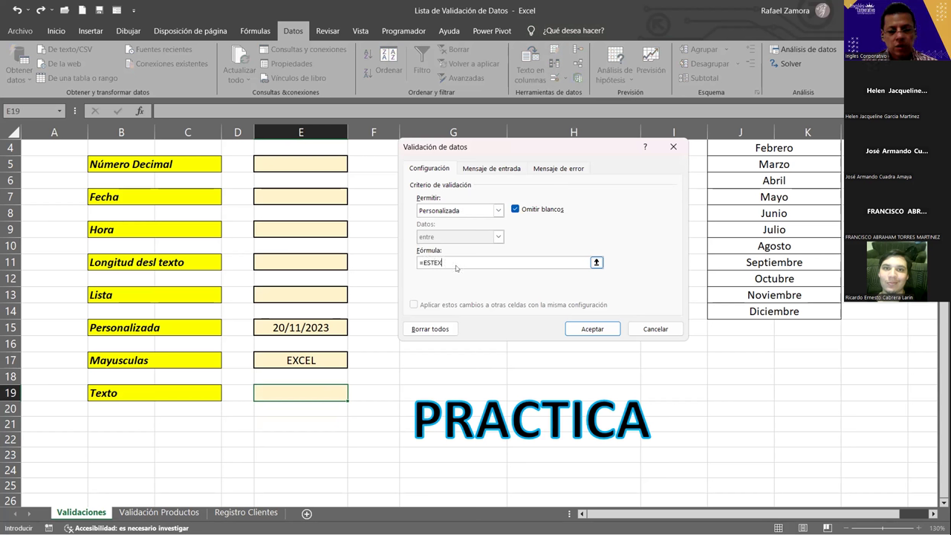
{"action": "type", "text": "TO("}
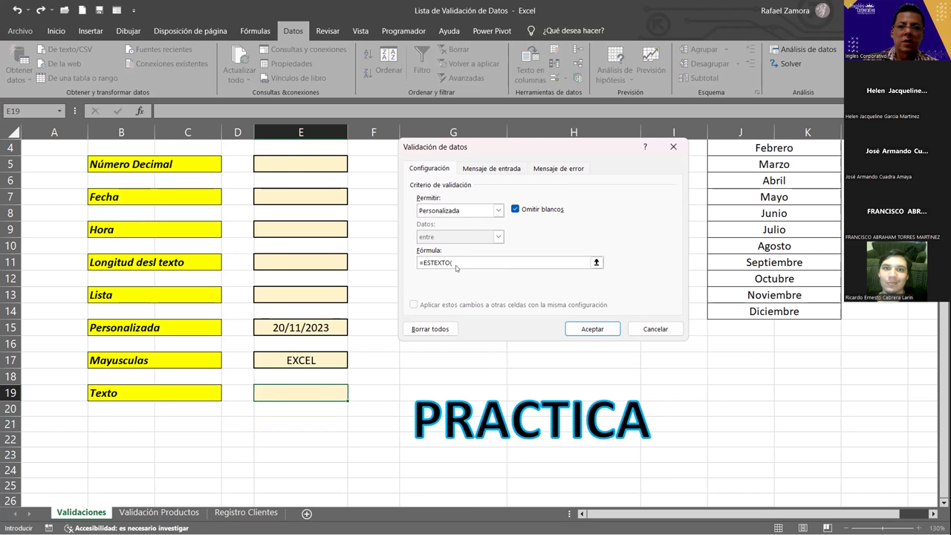
{"action": "left_click", "coordinate": [312, 393]}
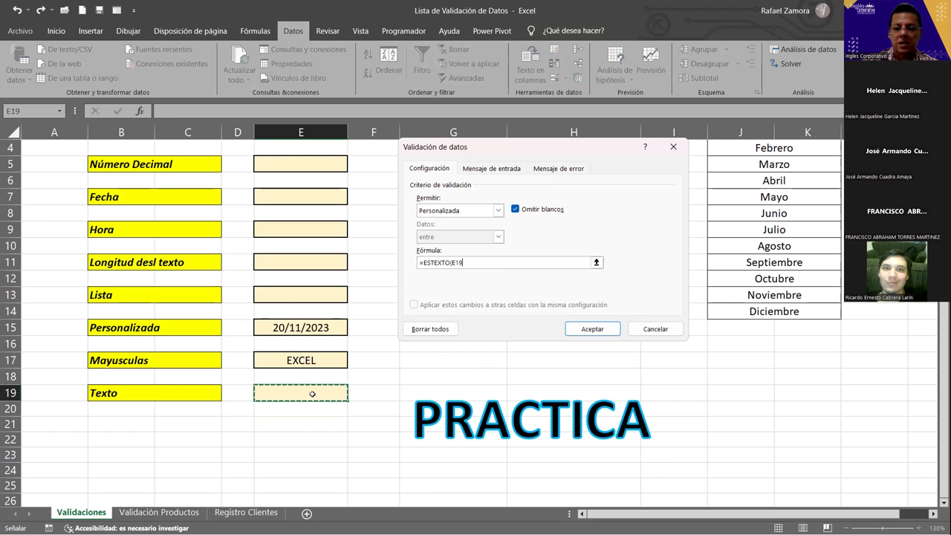
{"action": "type", "text": ")"}
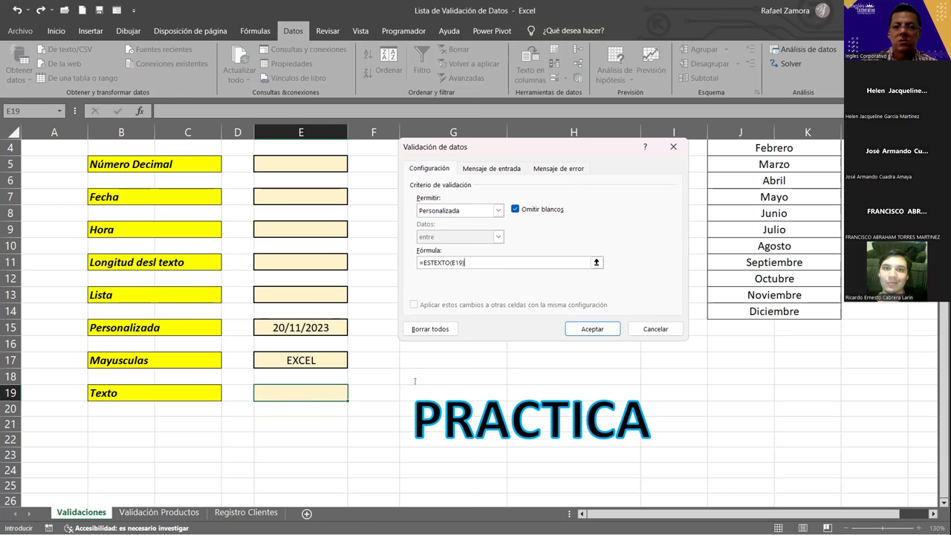
{"action": "left_click", "coordinate": [592, 328]}
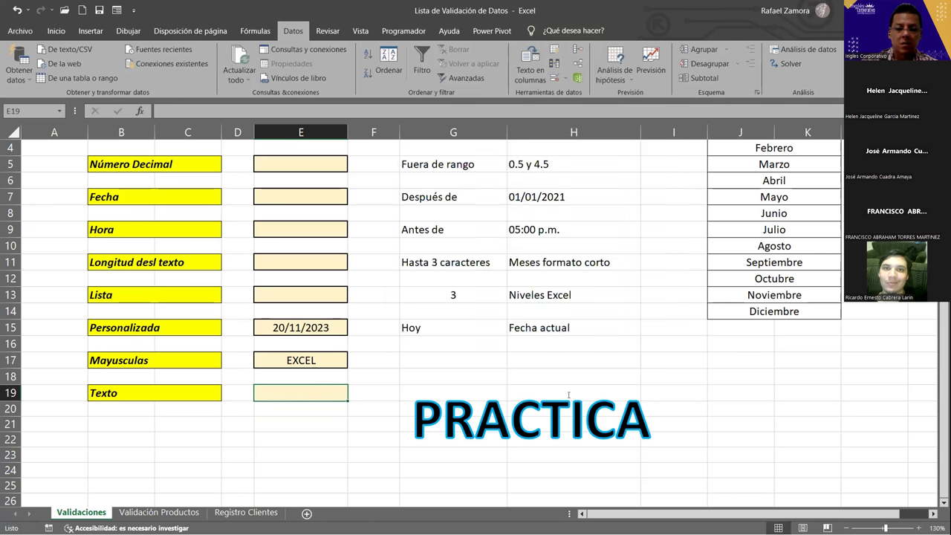
Enter 1212312 in E19, retry after the rejection, and enter EXCEL instead
{"action": "type", "text": "1212312"}
{"action": "key", "text": "Return"}
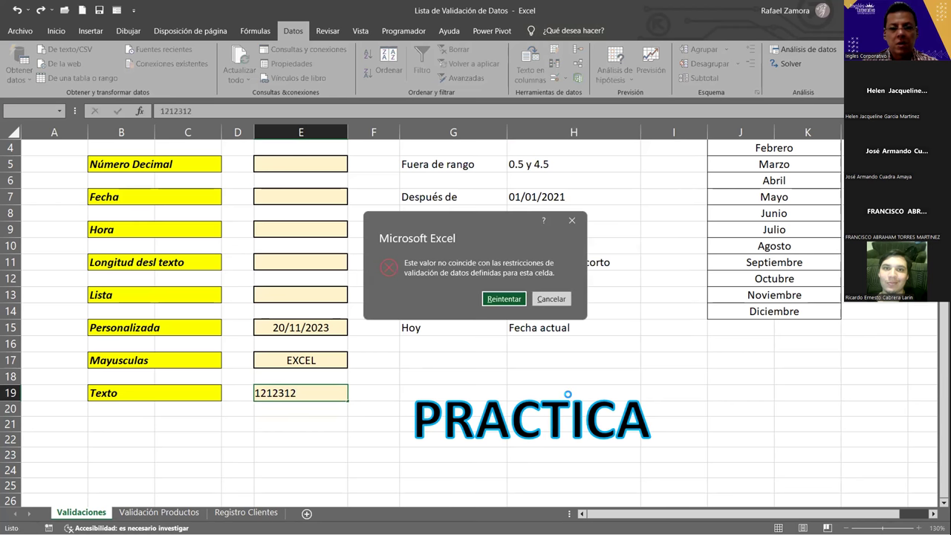
{"action": "key", "text": "Return"}
{"action": "type", "text": "EXCEL"}
{"action": "key", "text": "ctrl+Return"}
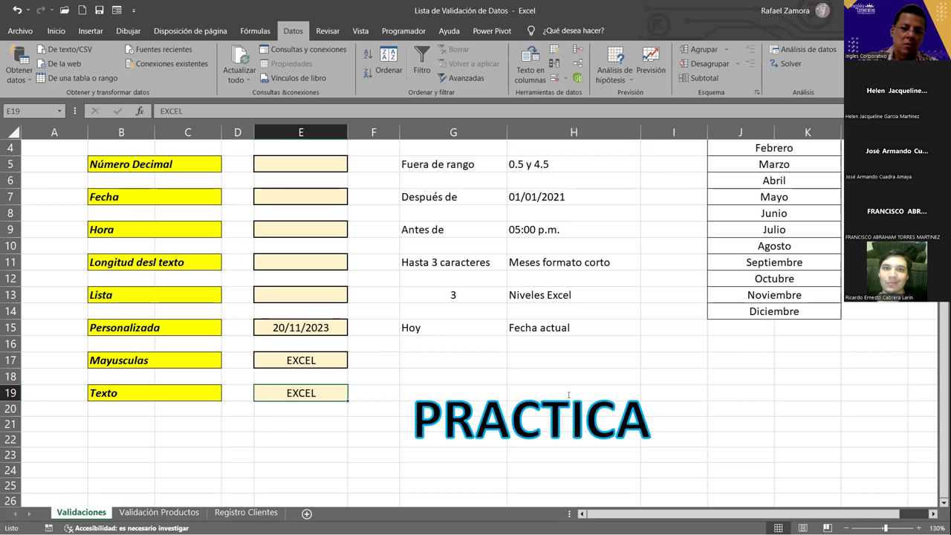
{"action": "left_click", "coordinate": [289, 434]}
{"action": "type", "text": "="}
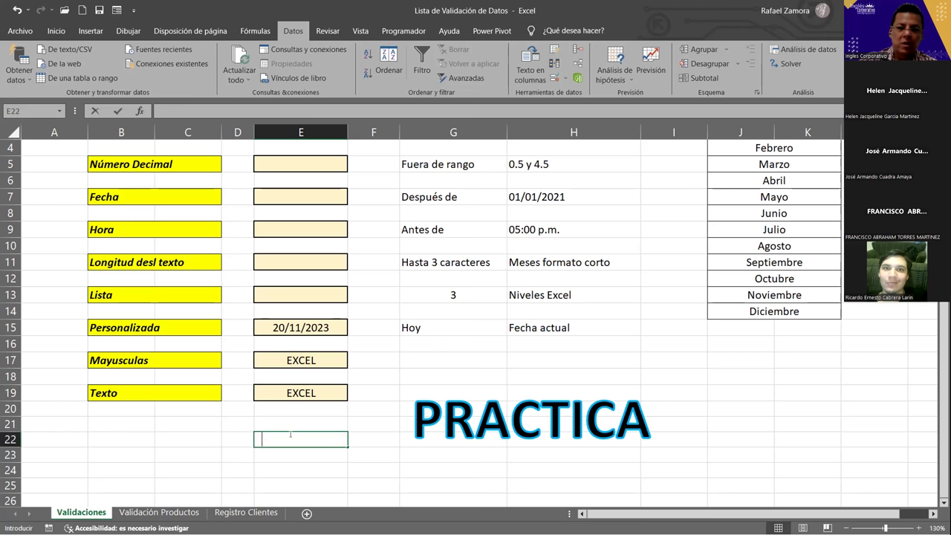
{"action": "type", "text": "EZ"}
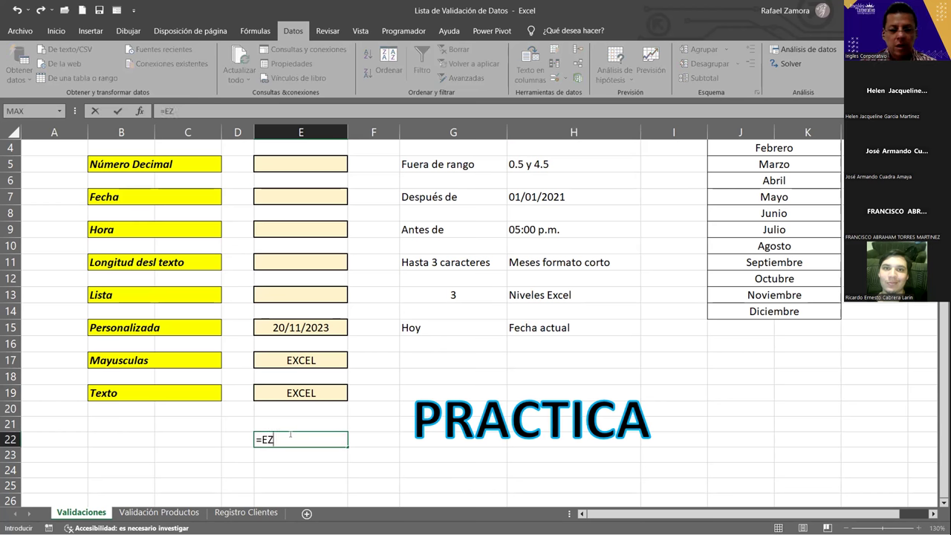
{"action": "key", "text": "BackSpace"}
{"action": "type", "text": "STE"}
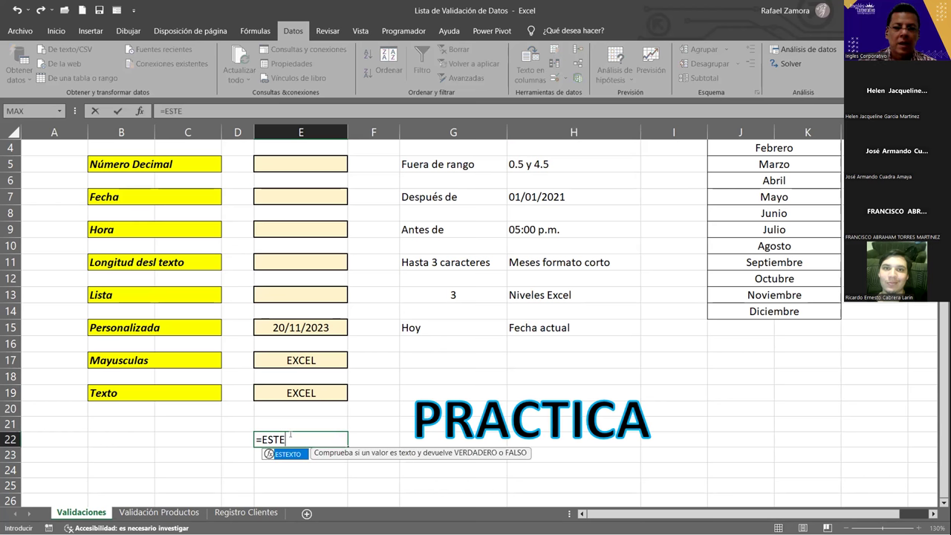
{"action": "key", "text": "Tab"}
{"action": "left_click", "coordinate": [434, 198]}
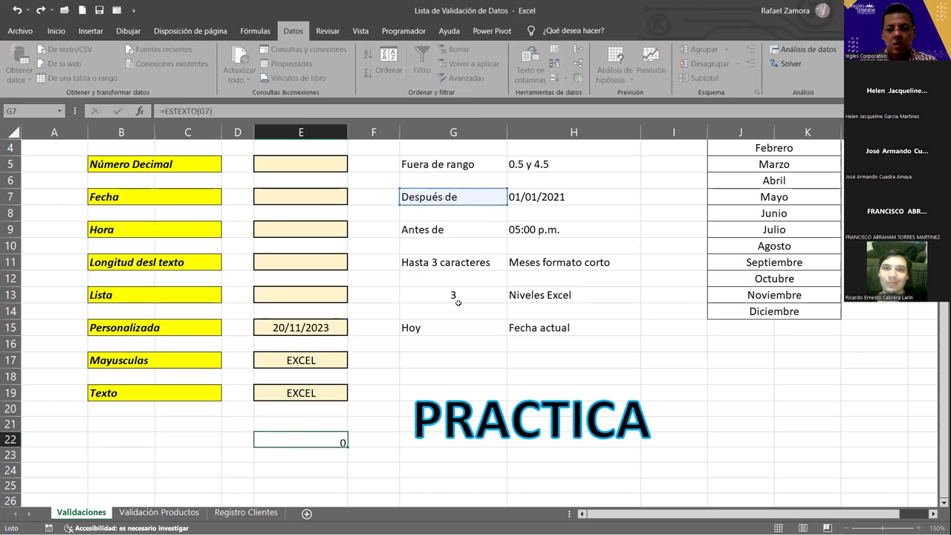
{"action": "key", "text": "Return"}
{"action": "double_click", "coordinate": [311, 432]}
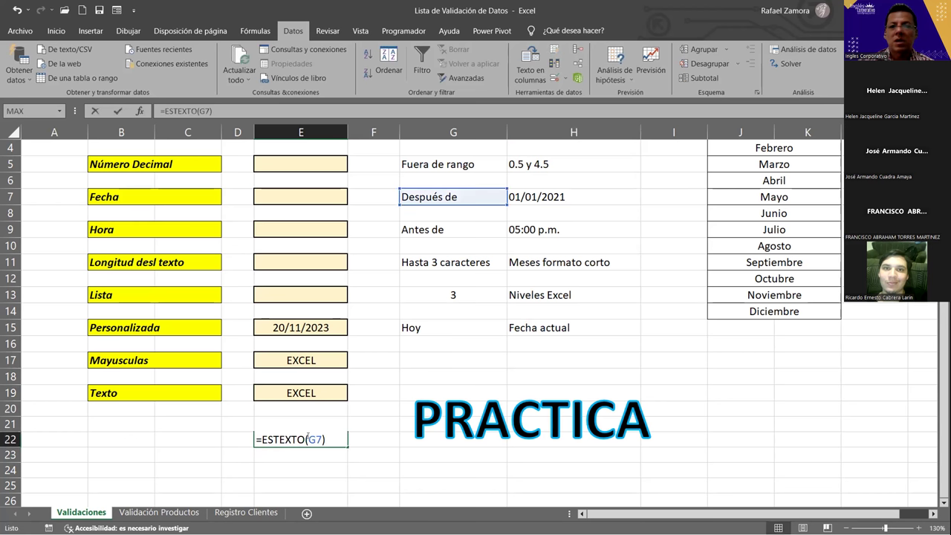
{"action": "left_click", "coordinate": [472, 186]}
{"action": "left_click", "coordinate": [519, 165]}
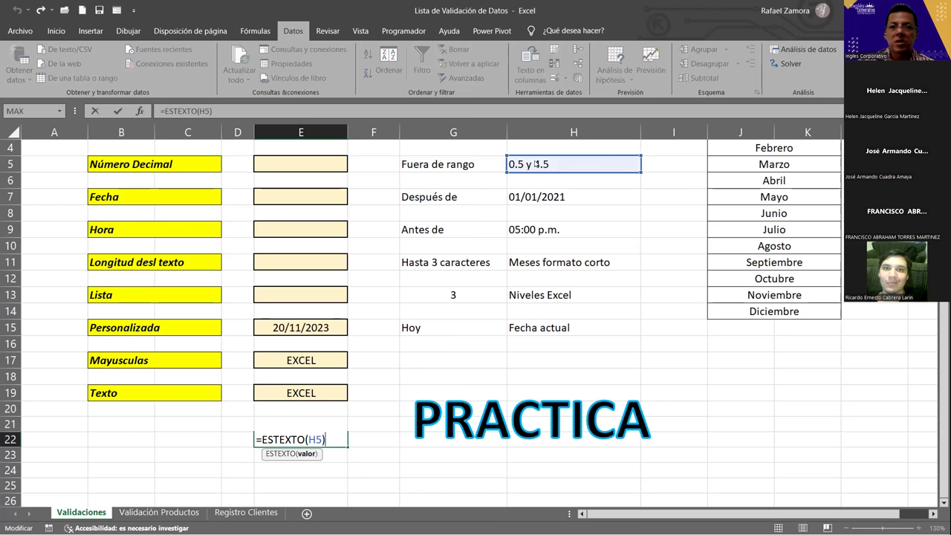
{"action": "left_click", "coordinate": [576, 230]}
{"action": "left_click", "coordinate": [469, 278]}
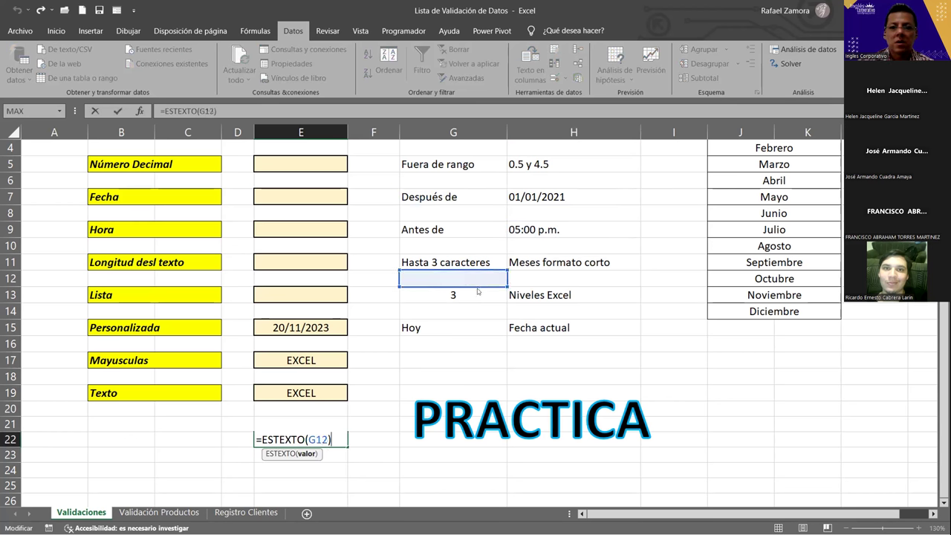
{"action": "left_click", "coordinate": [474, 294]}
{"action": "key", "text": "Return"}
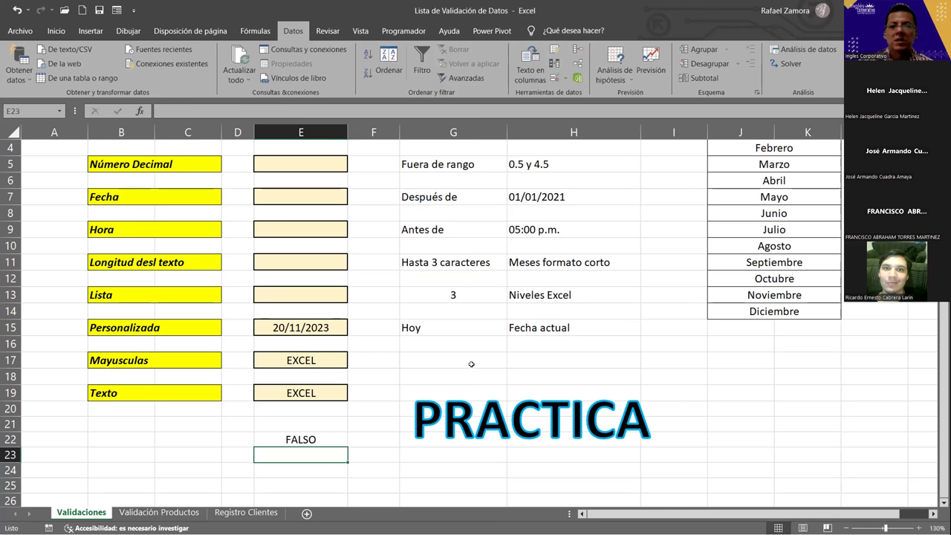
{"action": "double_click", "coordinate": [287, 440]}
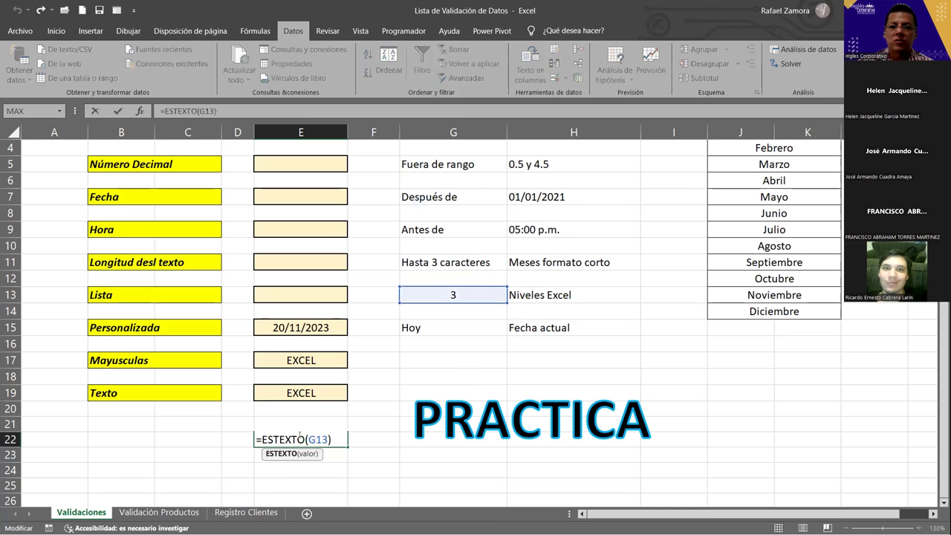
{"action": "left_click_drag", "start_coordinate": [305, 440], "coordinate": [262, 440]}
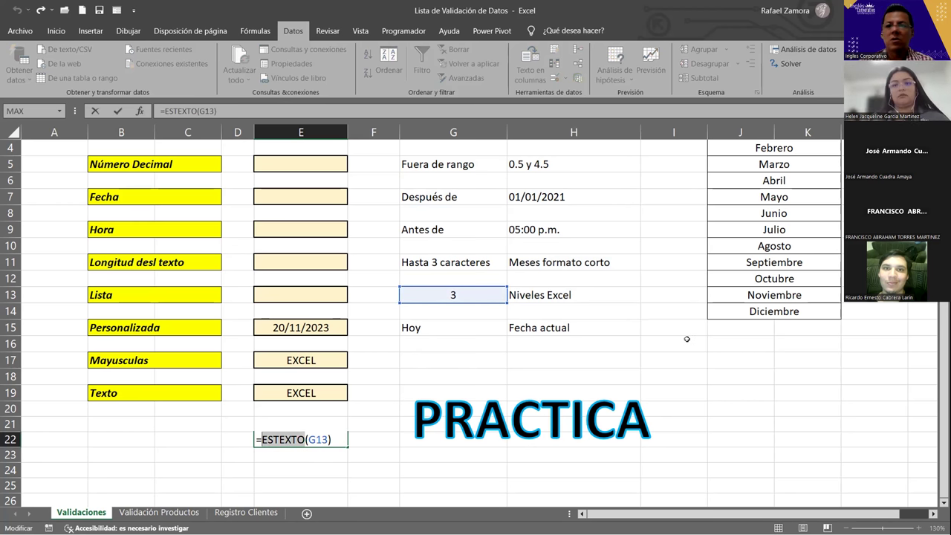
{"action": "key", "text": "ctrl+Return"}
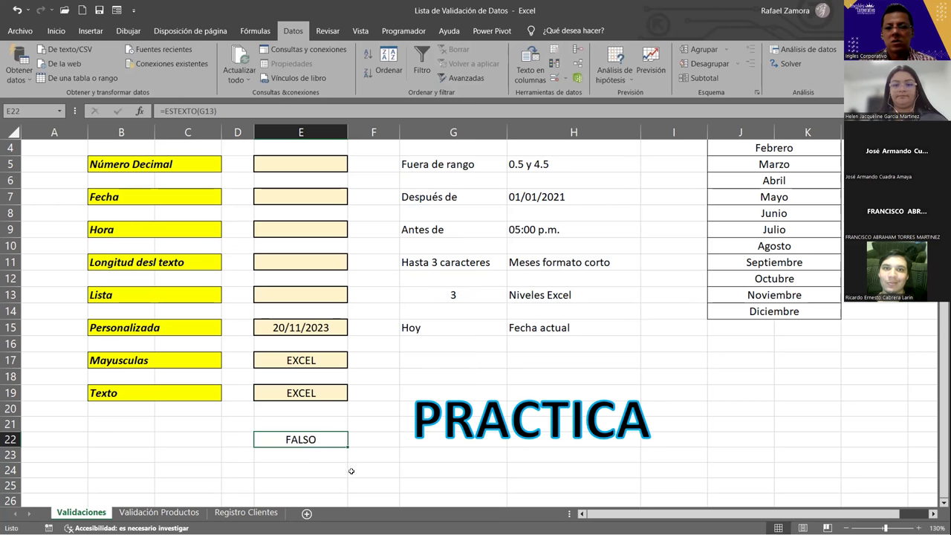
{"action": "key", "text": "Delete"}
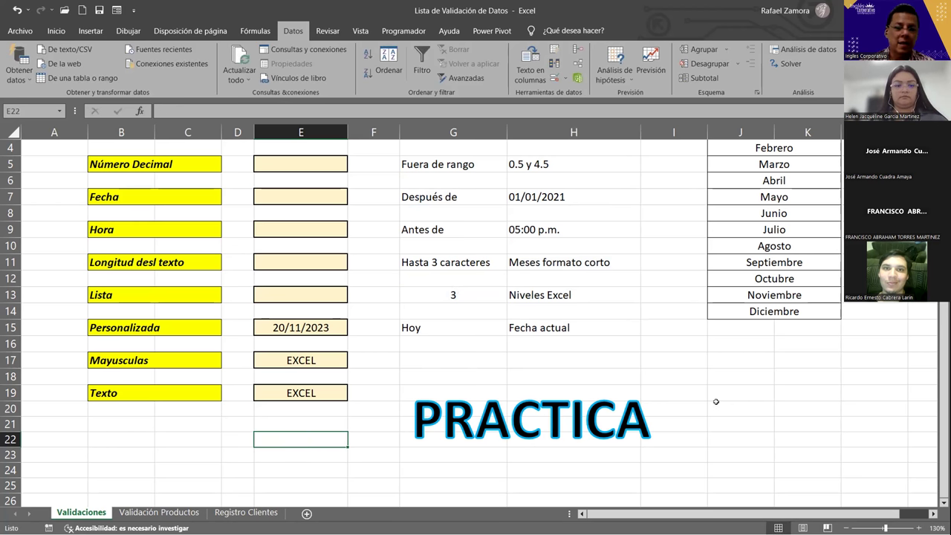
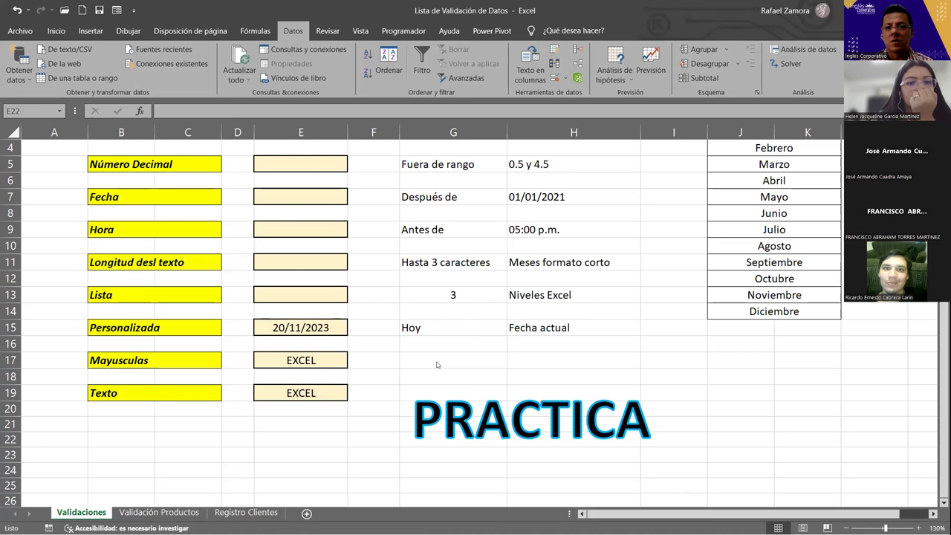
Bring up the Tablas Basicas workbook with TABLA1's Producto–Mes sales data
{"action": "key", "text": "alt+Tab"}
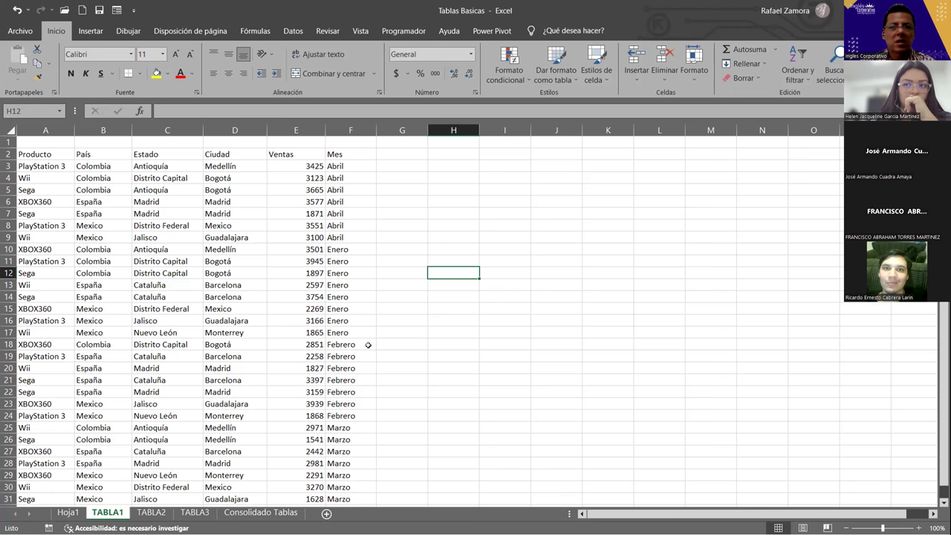
Open the Hoja1 sheet and autofit column C to the state names
{"action": "left_click", "coordinate": [67, 513]}
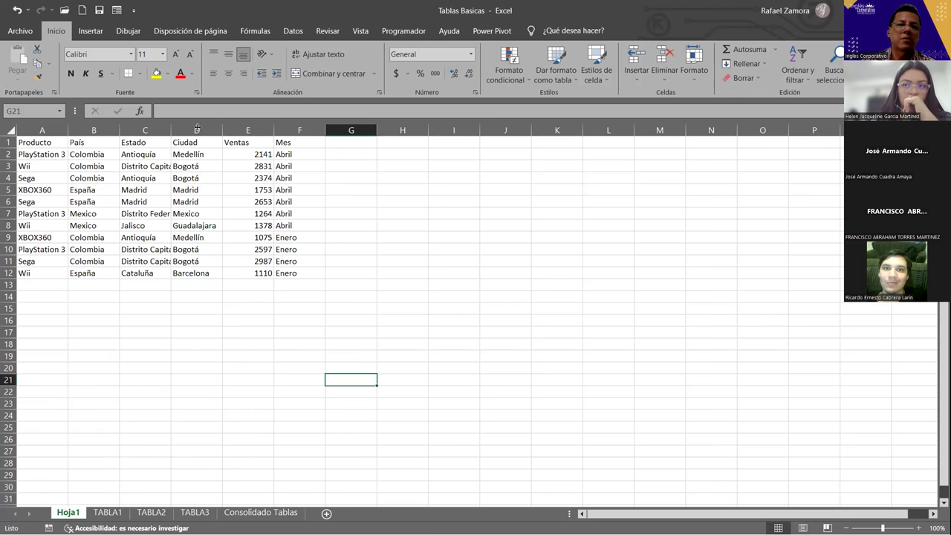
{"action": "double_click", "coordinate": [171, 130]}
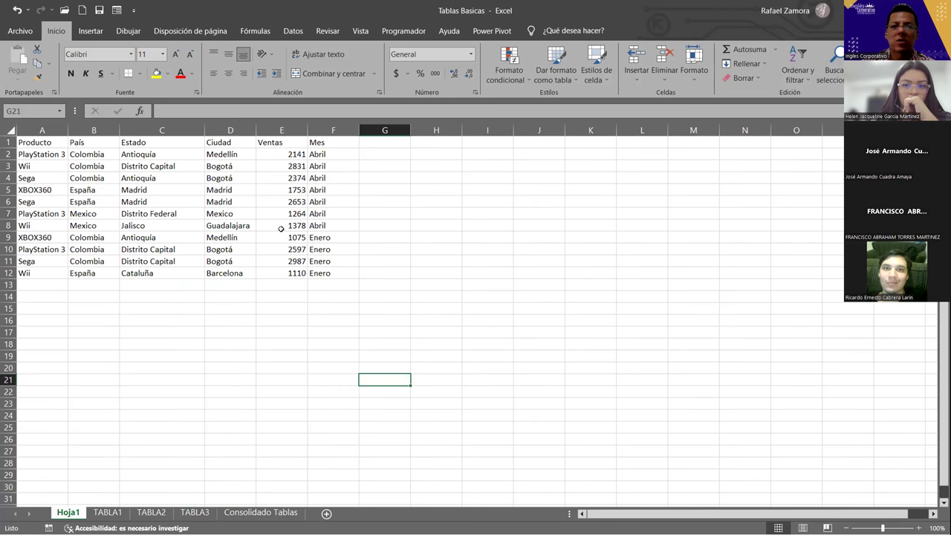
{"action": "scroll", "coordinate": [440, 392], "scroll_direction": "up", "scroll_amount": 1, "text": "ctrl"}
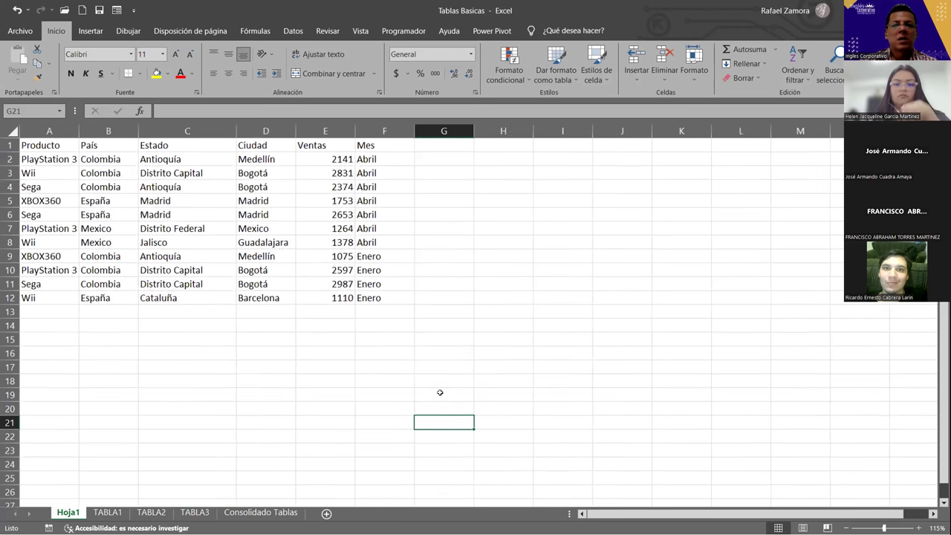
{"action": "scroll", "coordinate": [439, 392], "scroll_direction": "up", "scroll_amount": 1, "text": "ctrl"}
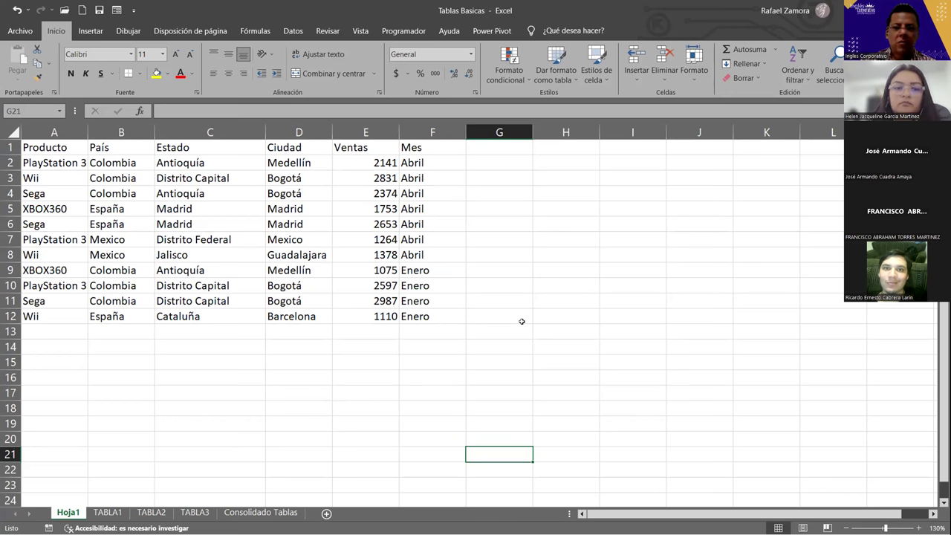
Widen column A so product names like XBOX360 show in full
{"action": "left_click_drag", "start_coordinate": [393, 202], "coordinate": [334, 206]}
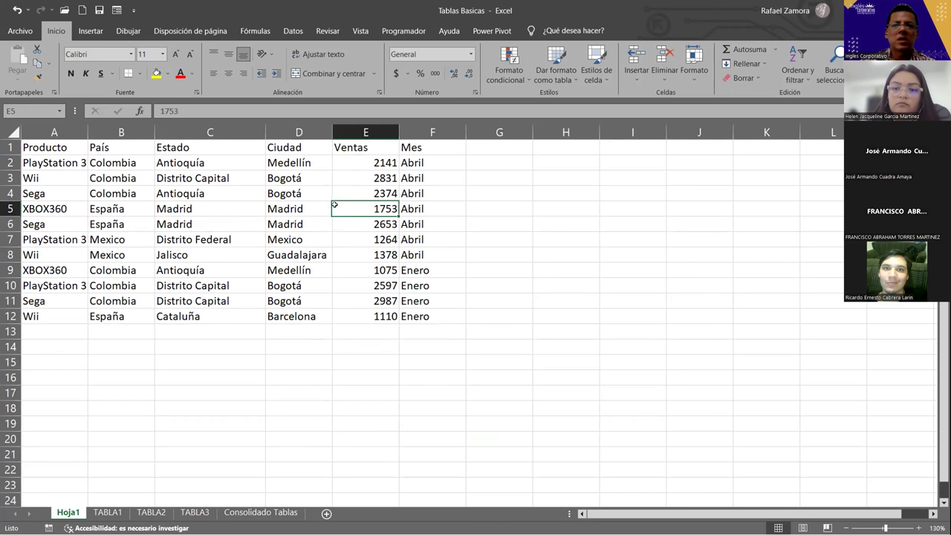
{"action": "left_click", "coordinate": [359, 254]}
{"action": "left_click", "coordinate": [227, 236]}
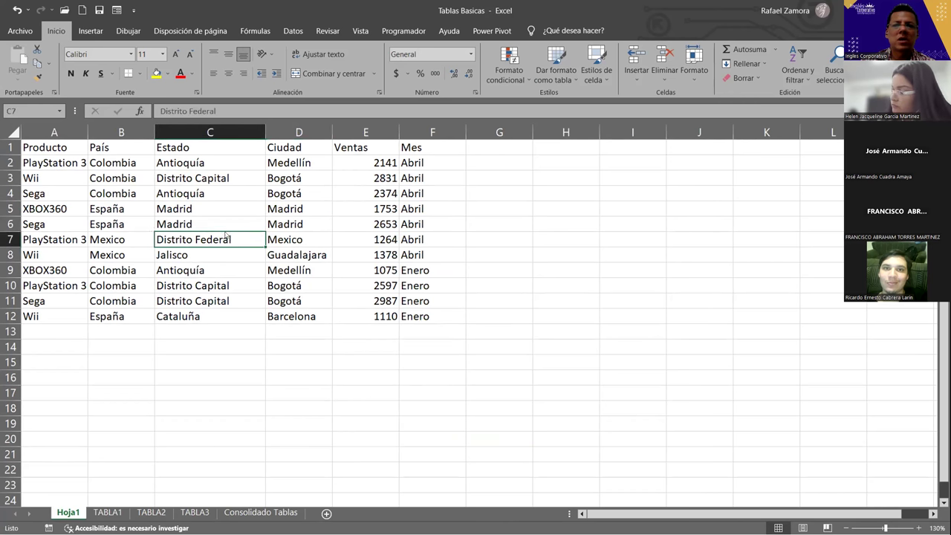
{"action": "left_click", "coordinate": [71, 209]}
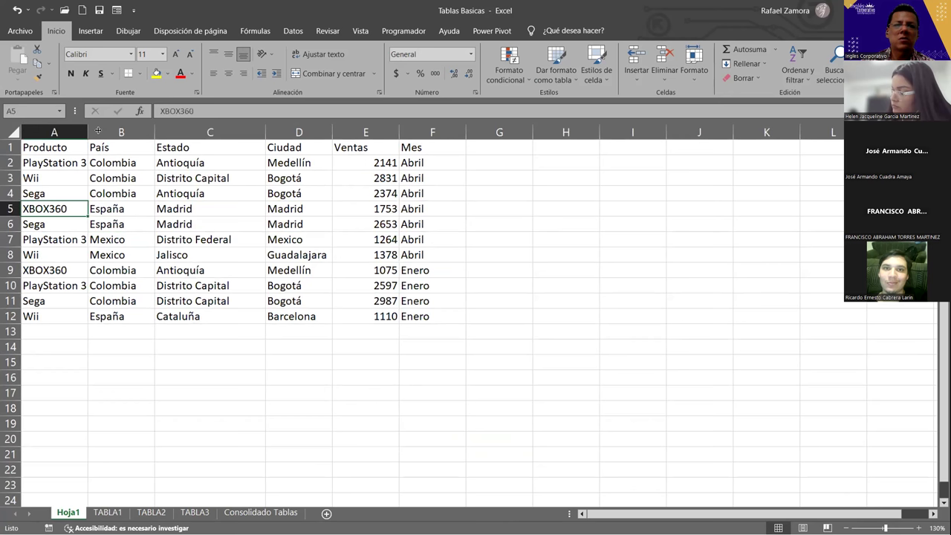
{"action": "left_click_drag", "start_coordinate": [88, 131], "coordinate": [100, 131]}
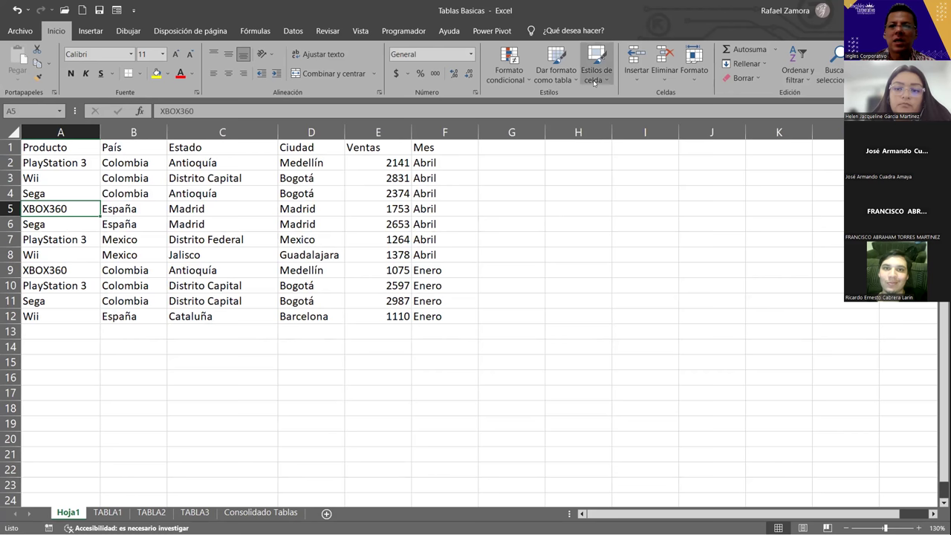
{"action": "left_click", "coordinate": [552, 76]}
Fill the header row A1:F1 with blue
{"action": "left_click", "coordinate": [490, 235]}
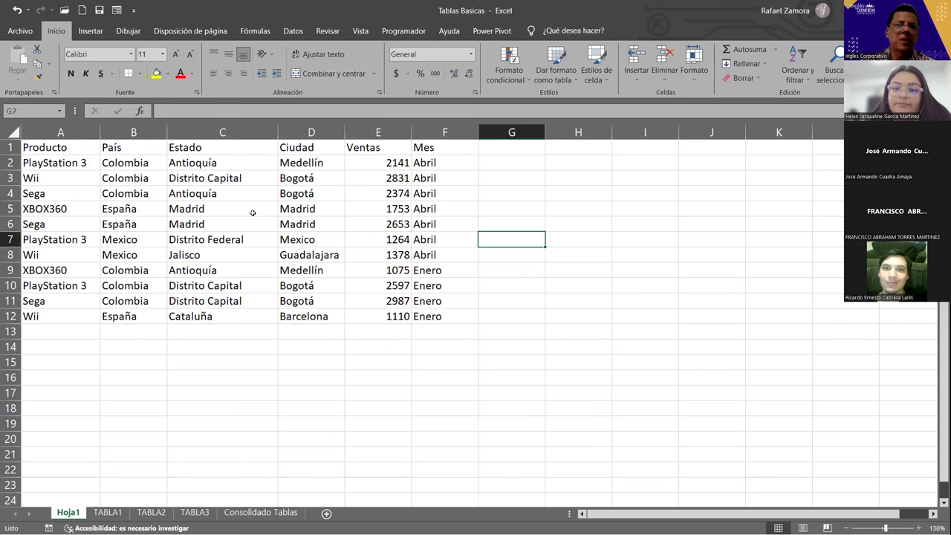
{"action": "left_click_drag", "start_coordinate": [69, 142], "coordinate": [418, 145]}
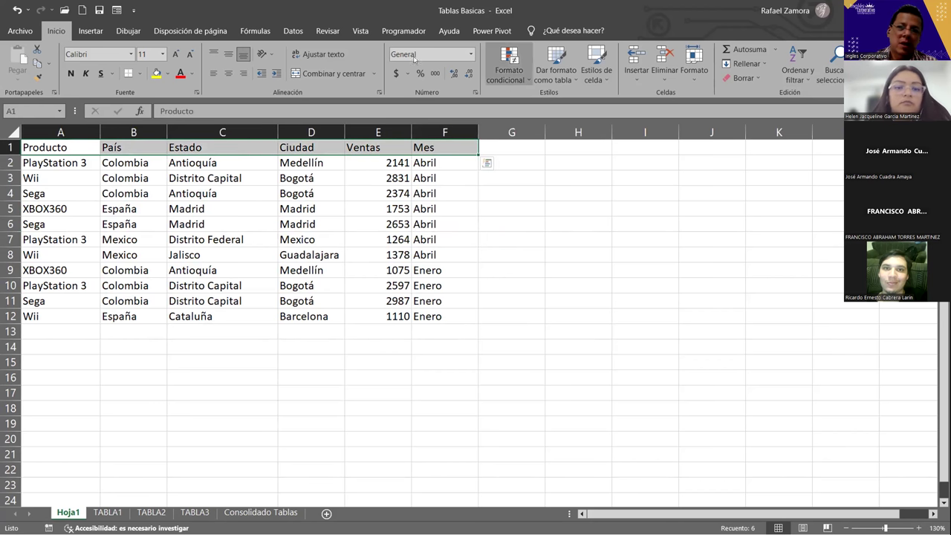
{"action": "left_click", "coordinate": [168, 75]}
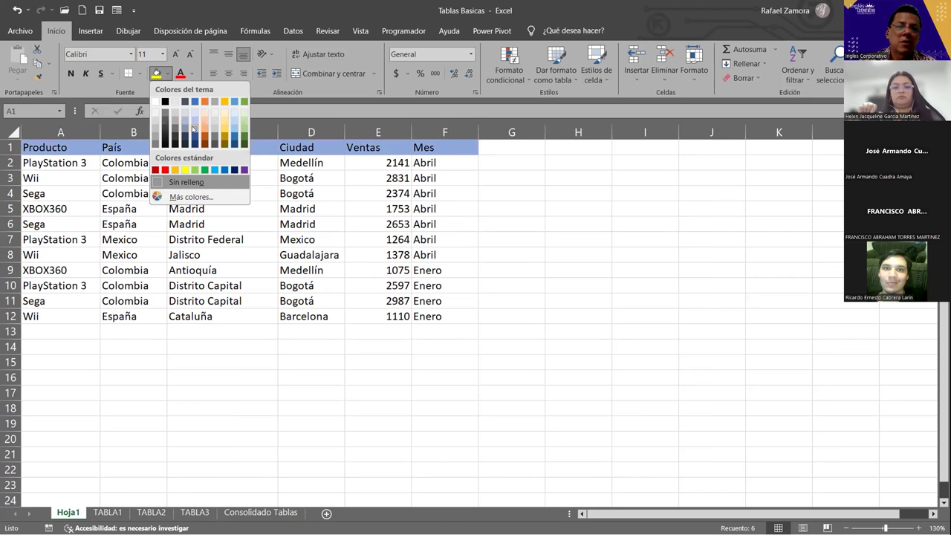
Shade rows 3, 5, 7, 9 and 11 (A:F) with Azul, Énfasis 1, Claro 80%
{"action": "left_click_drag", "start_coordinate": [30, 178], "coordinate": [362, 173]}
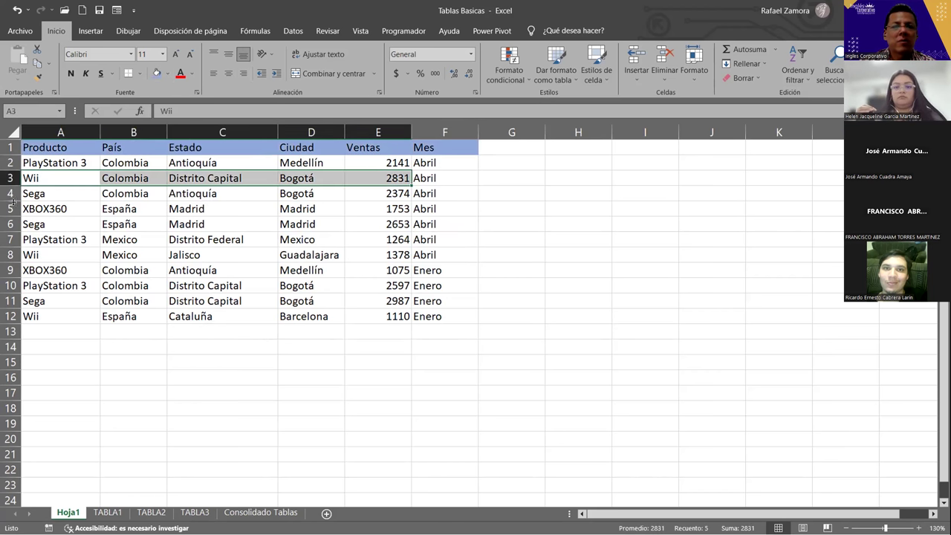
{"action": "left_click_drag", "start_coordinate": [37, 179], "coordinate": [446, 178]}
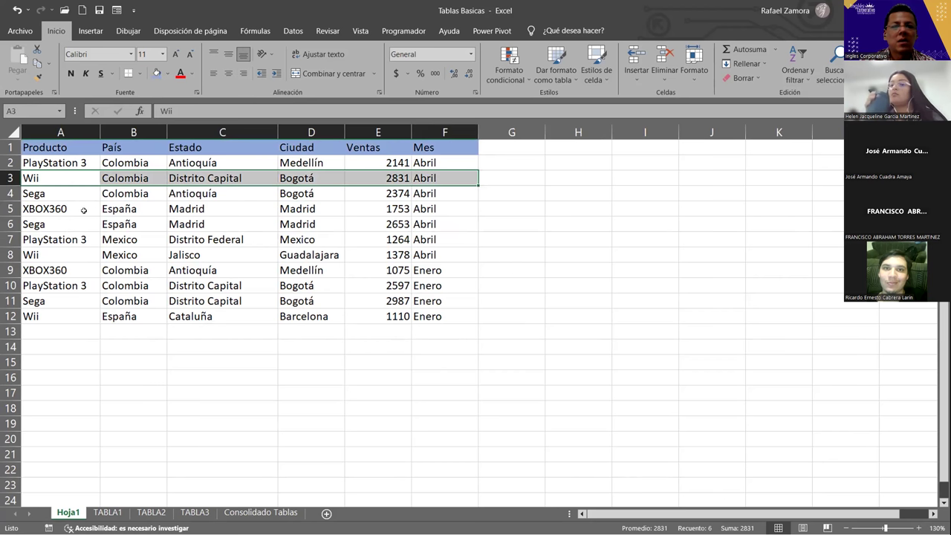
{"action": "left_click_drag", "start_coordinate": [84, 210], "coordinate": [446, 209]}
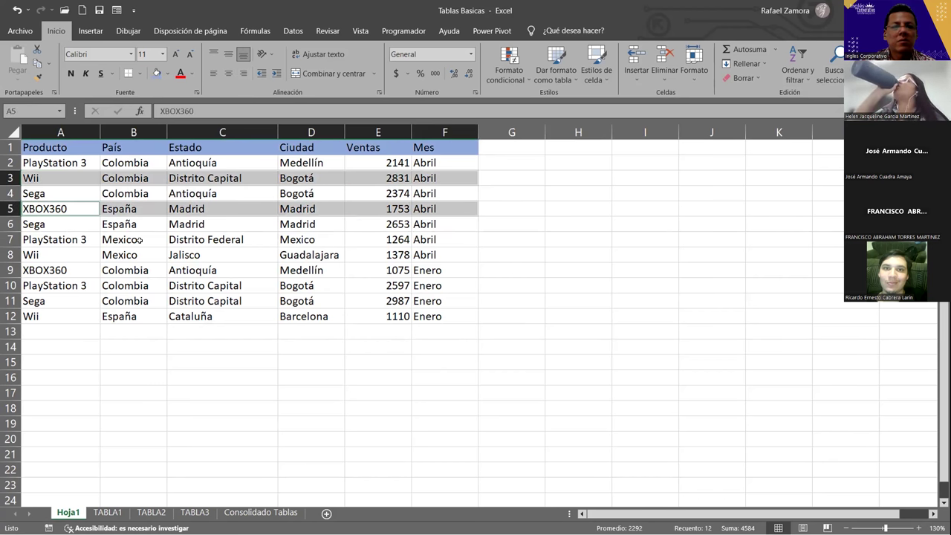
{"action": "left_click_drag", "start_coordinate": [74, 240], "coordinate": [446, 239]}
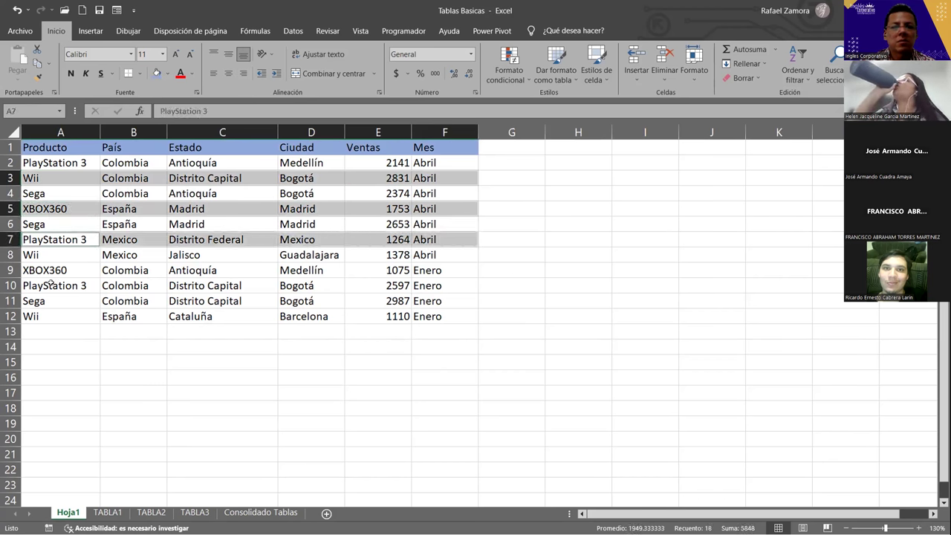
{"action": "left_click", "coordinate": [63, 269], "text": "ctrl"}
{"action": "left_click_drag", "start_coordinate": [62, 270], "coordinate": [446, 269]}
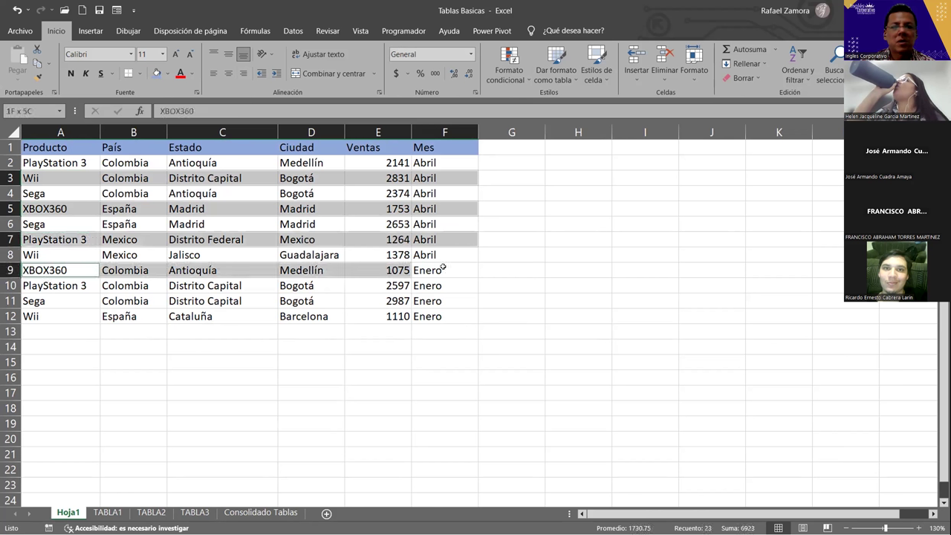
{"action": "left_click", "coordinate": [67, 301], "text": "ctrl"}
{"action": "left_click_drag", "start_coordinate": [66, 301], "coordinate": [446, 301]}
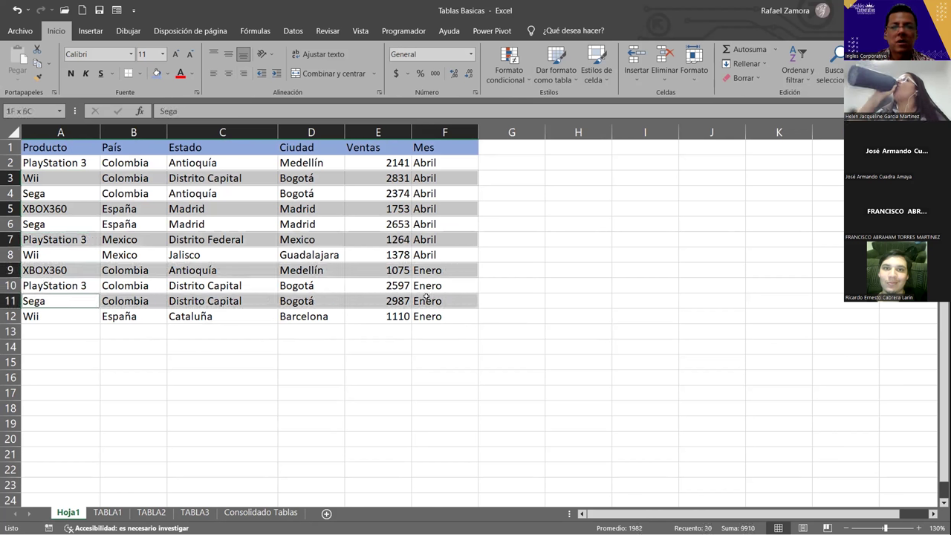
{"action": "left_click", "coordinate": [166, 73]}
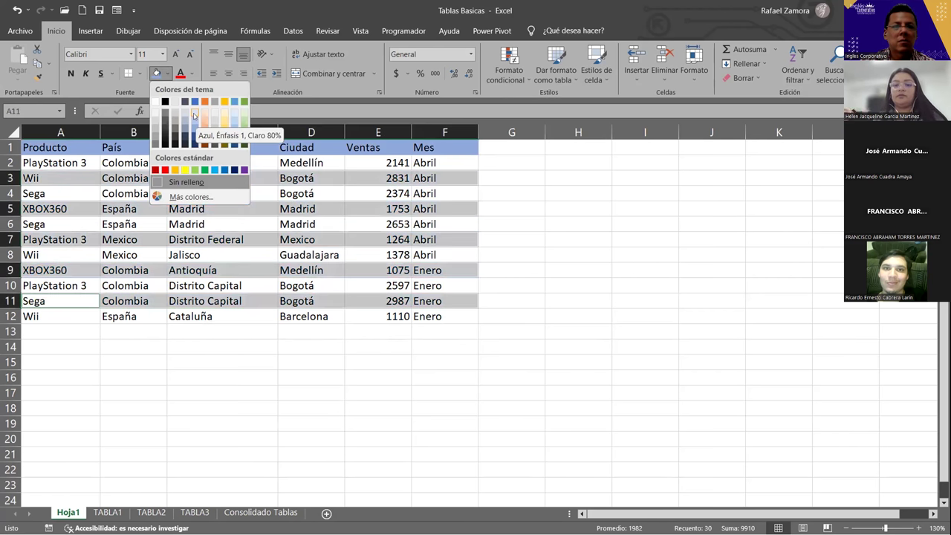
{"action": "left_click", "coordinate": [604, 267]}
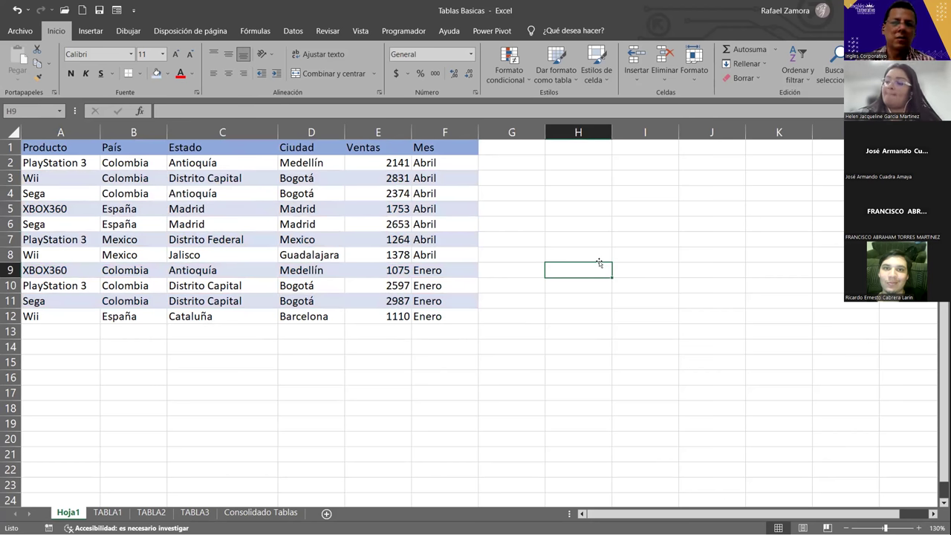
Insert a blank row at row 6, above the second Sega row
{"action": "left_click", "coordinate": [564, 84]}
{"action": "left_click", "coordinate": [504, 192]}
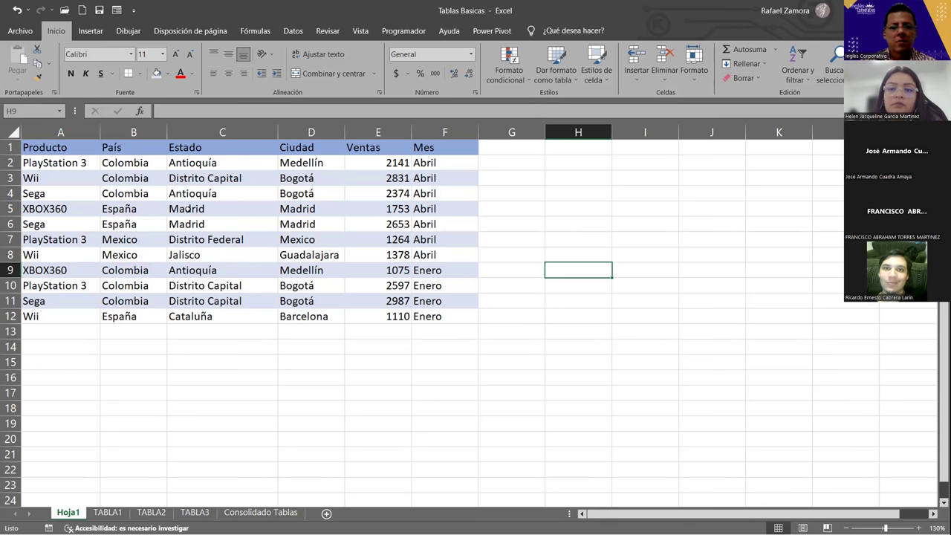
{"action": "left_click", "coordinate": [10, 224]}
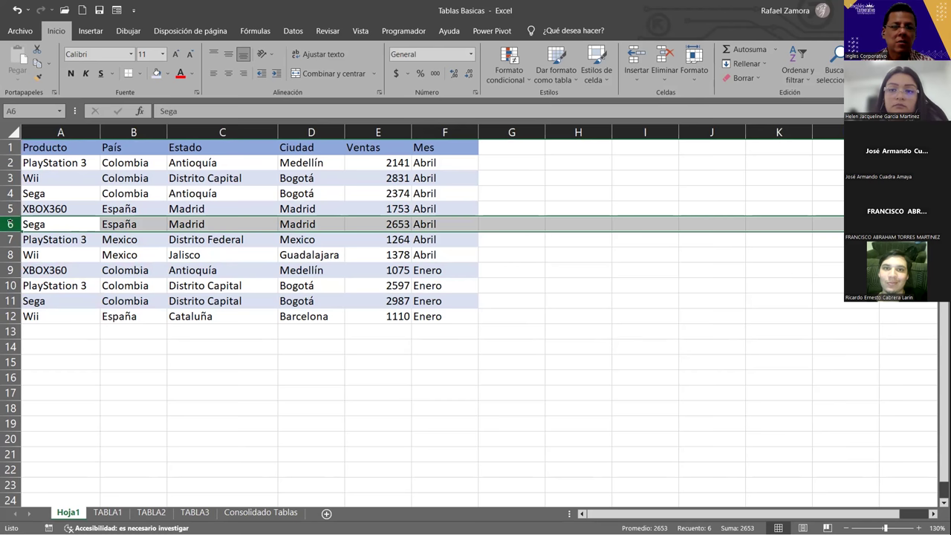
{"action": "key", "text": "ctrl+plus"}
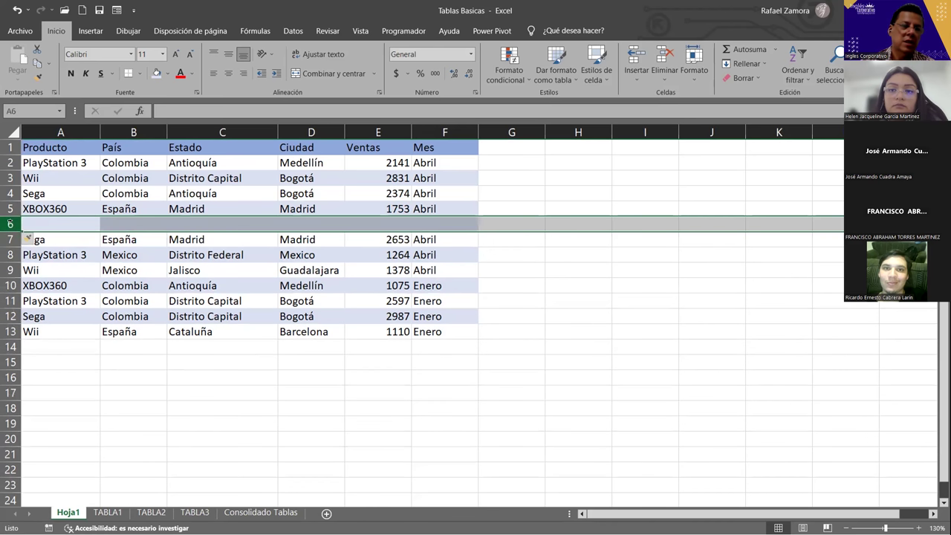
{"action": "left_click", "coordinate": [483, 378]}
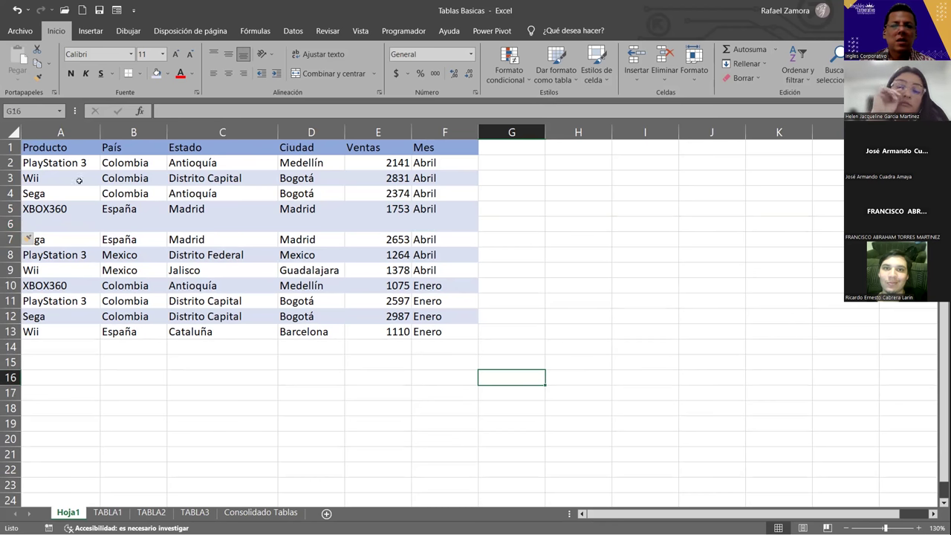
Insert a blank column D before Ciudad and select cell A14
{"action": "left_click", "coordinate": [312, 130]}
{"action": "key", "text": "ctrl+plus"}
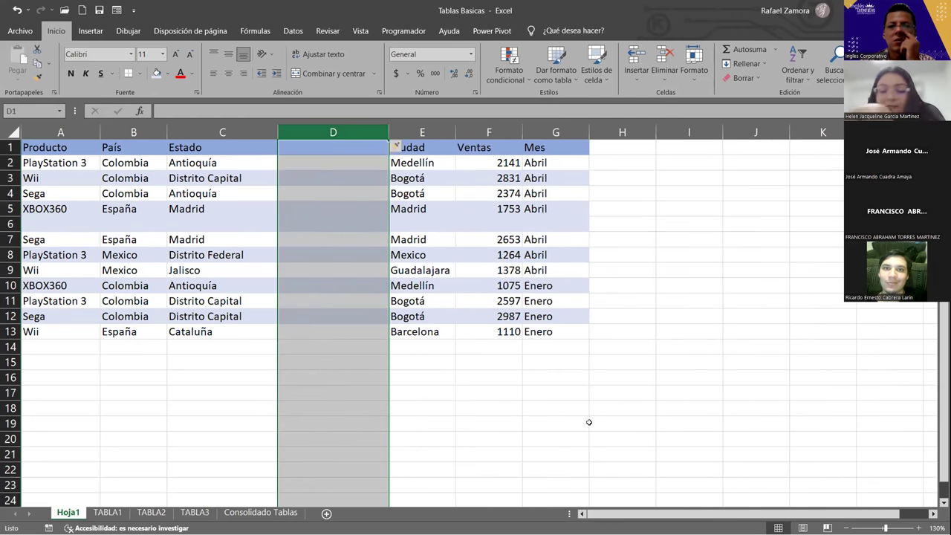
{"action": "left_click", "coordinate": [598, 440]}
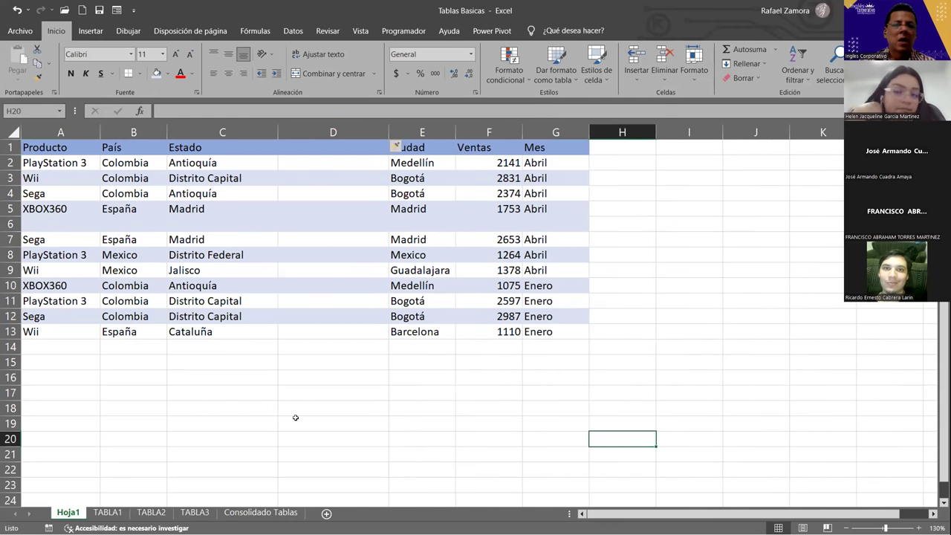
{"action": "left_click", "coordinate": [55, 356]}
{"action": "left_click", "coordinate": [58, 347]}
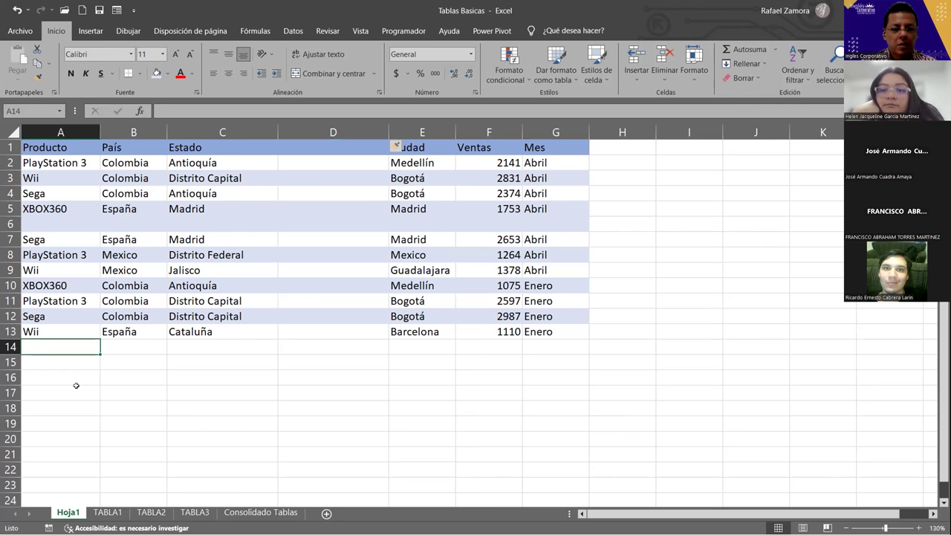
Enter Sega in A14 and Colombia in B14
{"action": "type", "text": "sEGA"}
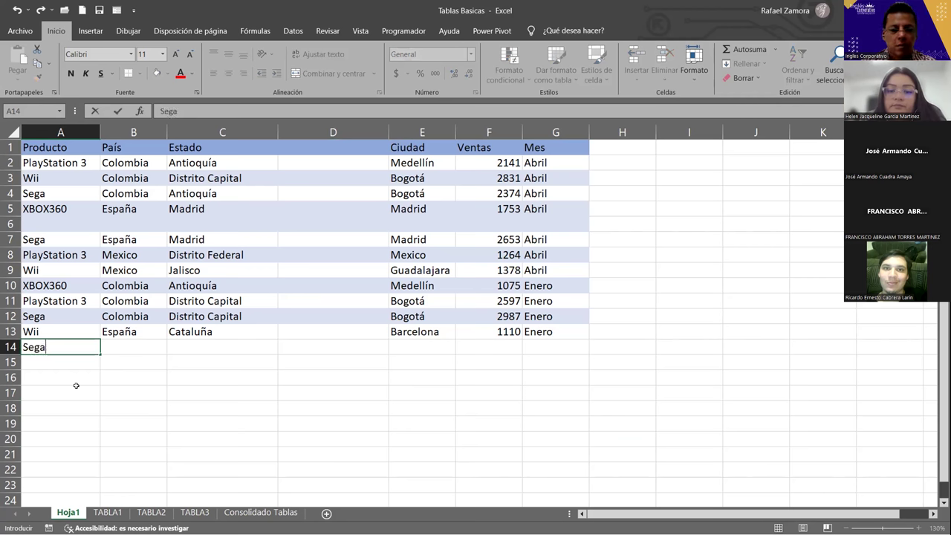
{"action": "key", "text": "Tab"}
{"action": "type", "text": "Espa"}
{"action": "key", "text": "BackSpace"}
{"action": "key", "text": "BackSpace"}
{"action": "key", "text": "BackSpace"}
{"action": "key", "text": "BackSpace"}
{"action": "type", "text": "E"}
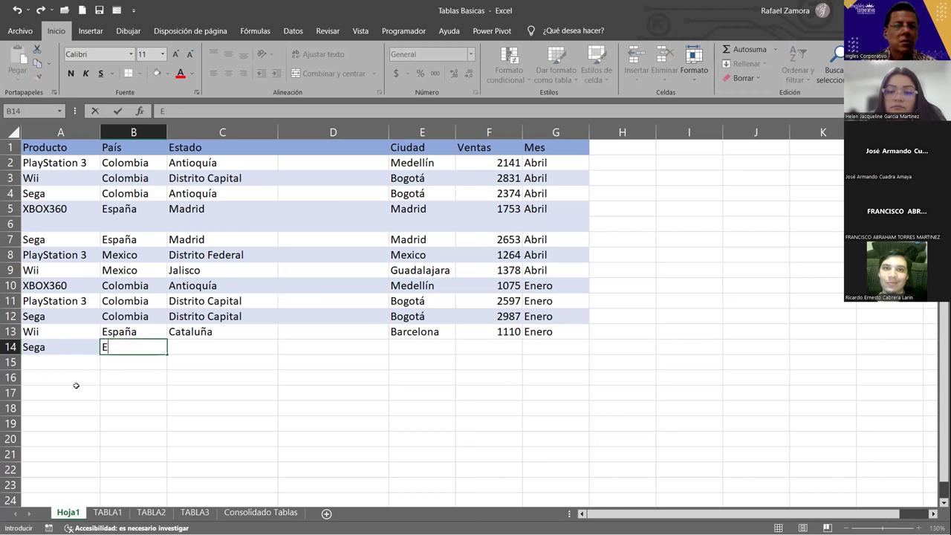
{"action": "type", "text": "lColombia"}
{"action": "key", "text": "Tab"}
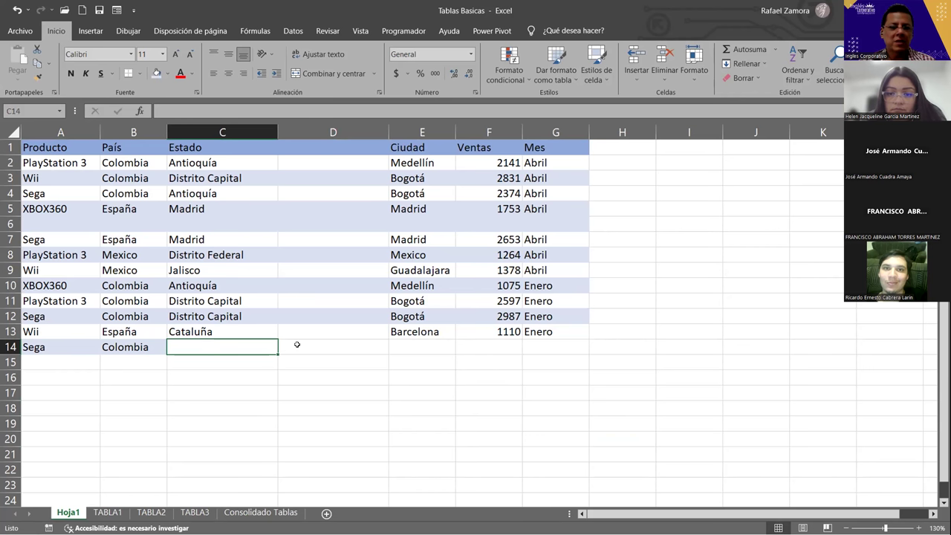
Enter Antioquía in C14 by accepting the AutoComplete suggestion
{"action": "key", "text": "Right"}
{"action": "key", "text": "Right"}
{"action": "key", "text": "Right"}
{"action": "key", "text": "Right"}
{"action": "key", "text": "Up"}
{"action": "left_click", "coordinate": [333, 377]}
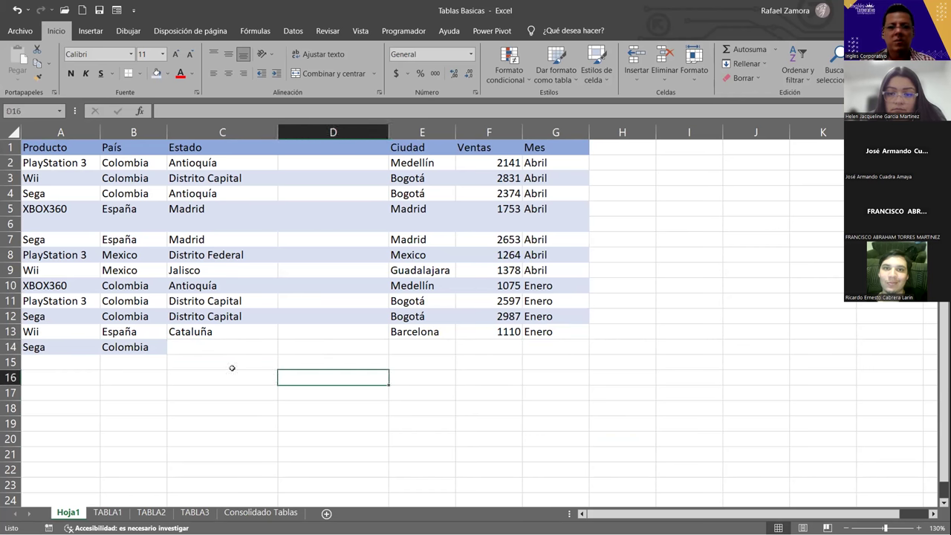
{"action": "left_click", "coordinate": [223, 347]}
{"action": "left_click", "coordinate": [543, 362]}
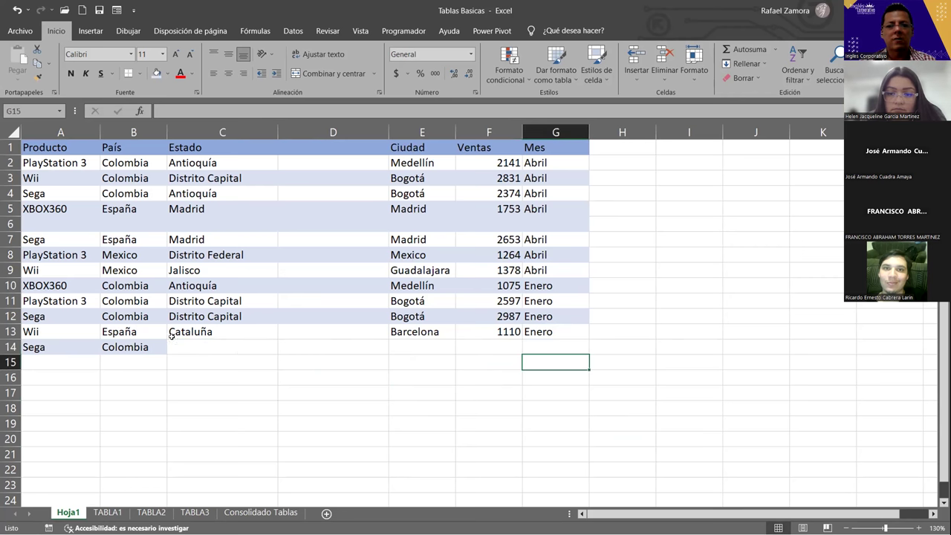
{"action": "left_click", "coordinate": [242, 347]}
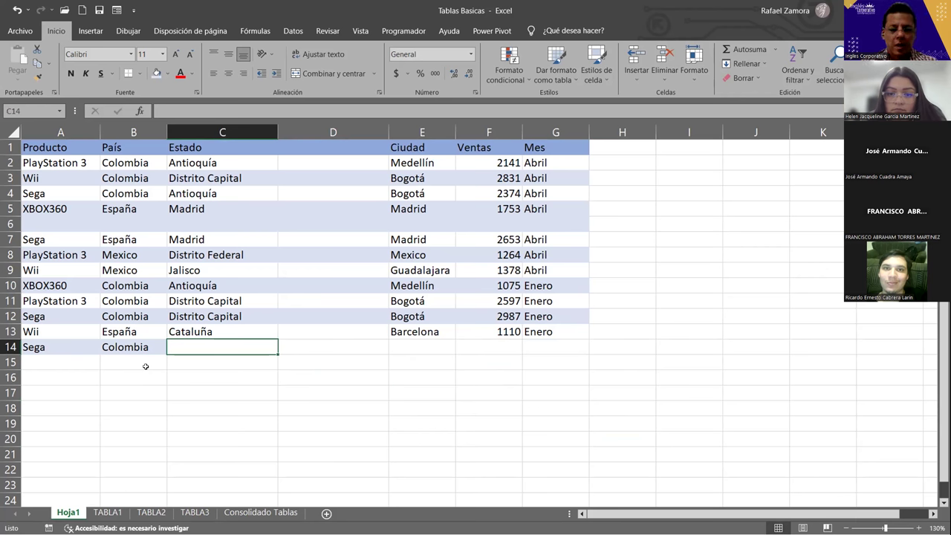
{"action": "type", "text": "Antioquía"}
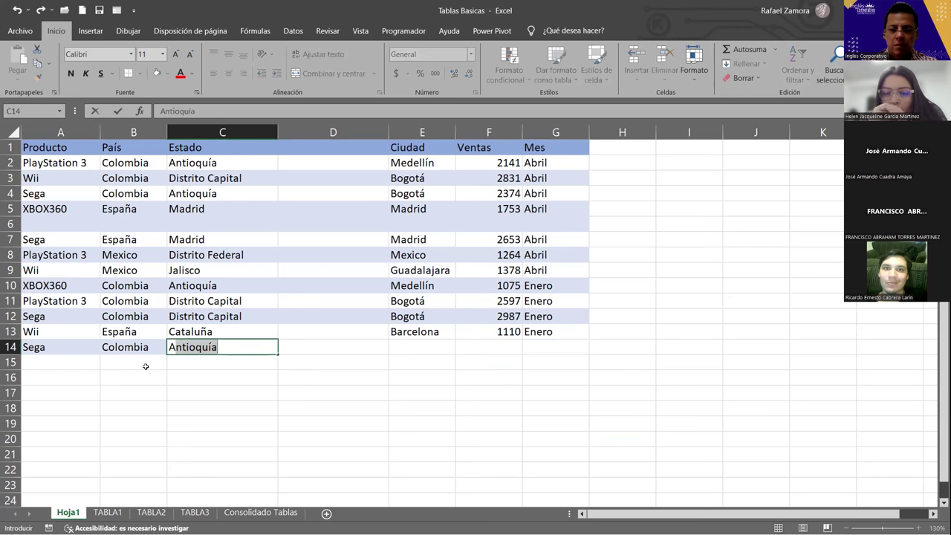
{"action": "key", "text": "Tab"}
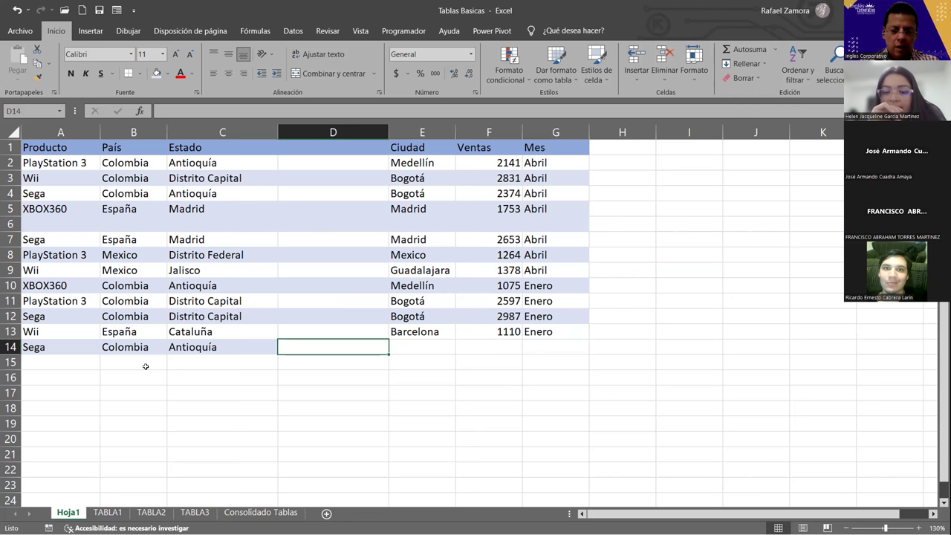
{"action": "key", "text": "Tab"}
{"action": "key", "text": "Left"}
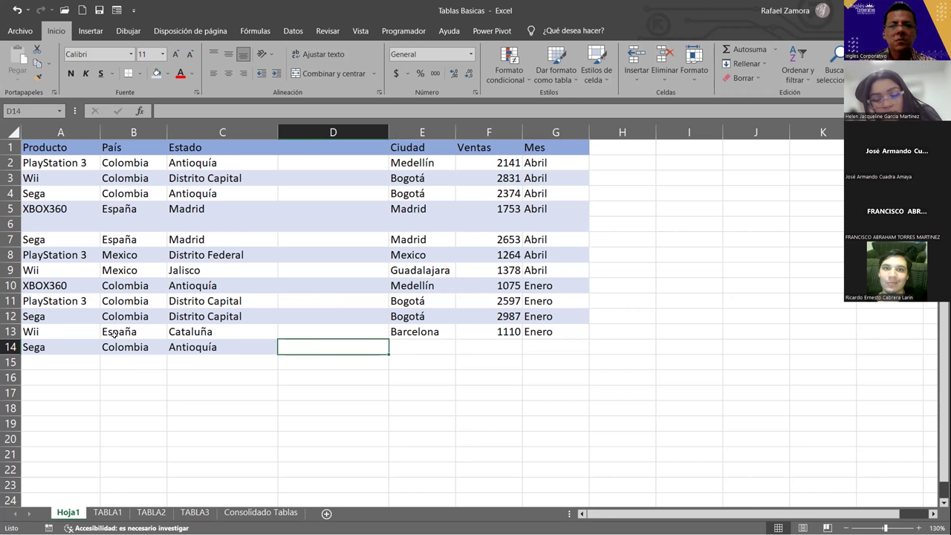
Insert three blank rows at rows 8–10 via the row right-click Insertar
{"action": "left_click", "coordinate": [10, 224]}
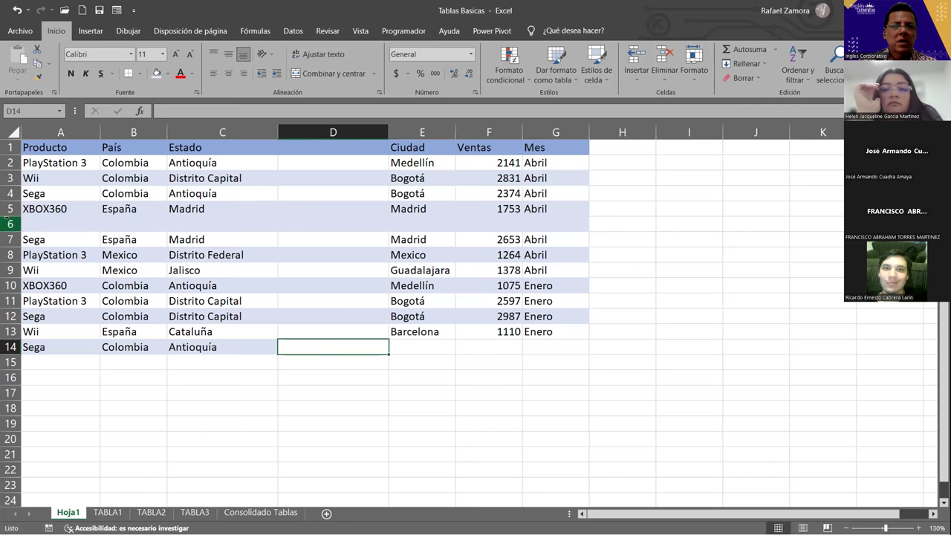
{"action": "left_click", "coordinate": [7, 254]}
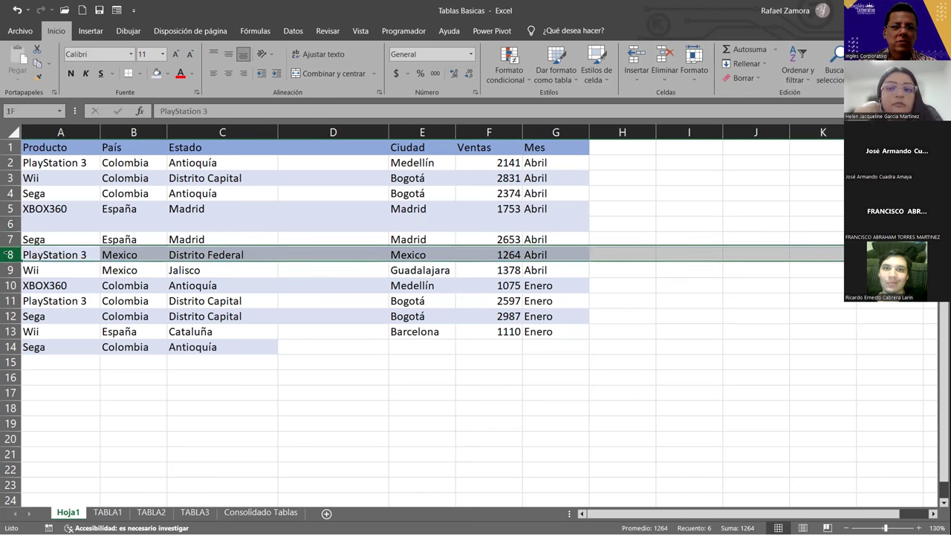
{"action": "left_click_drag", "start_coordinate": [6, 254], "coordinate": [7, 255]}
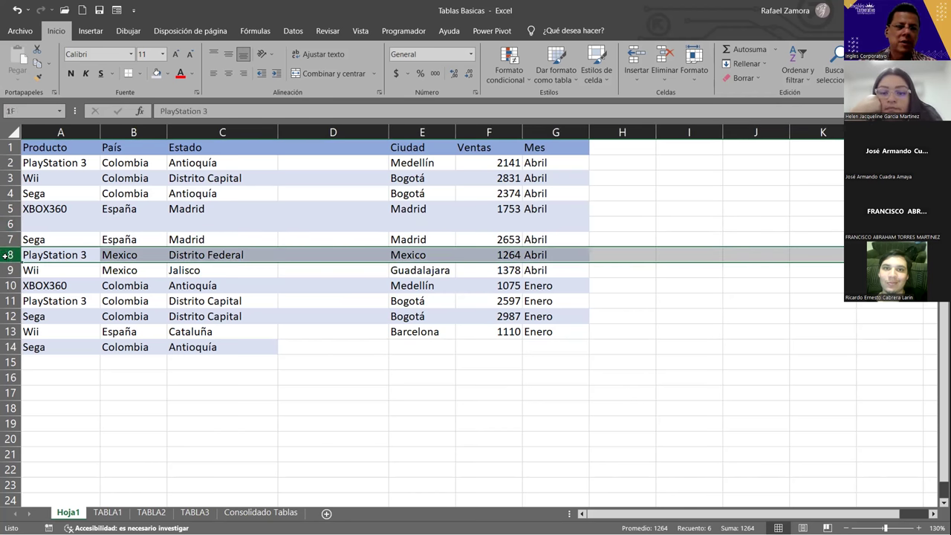
{"action": "right_click", "coordinate": [7, 291]}
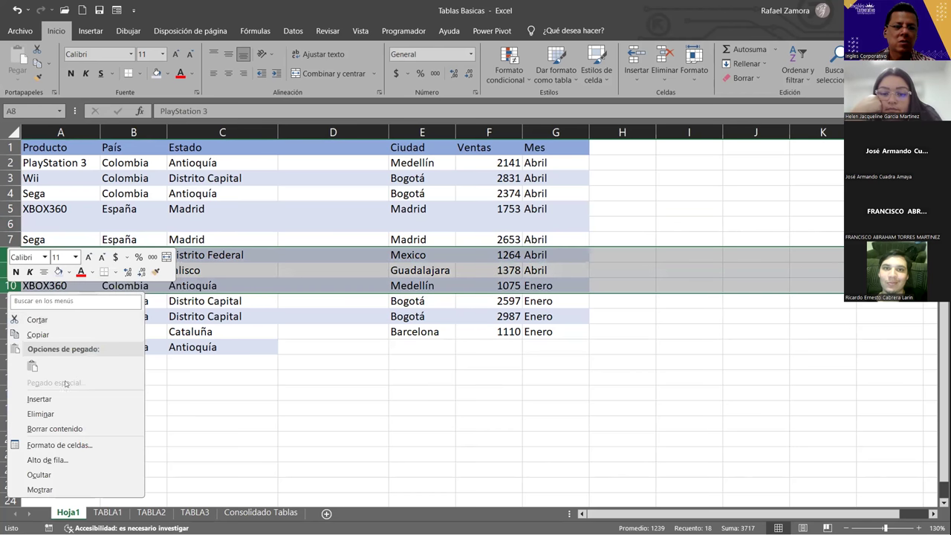
{"action": "left_click", "coordinate": [37, 398]}
{"action": "left_click", "coordinate": [392, 443]}
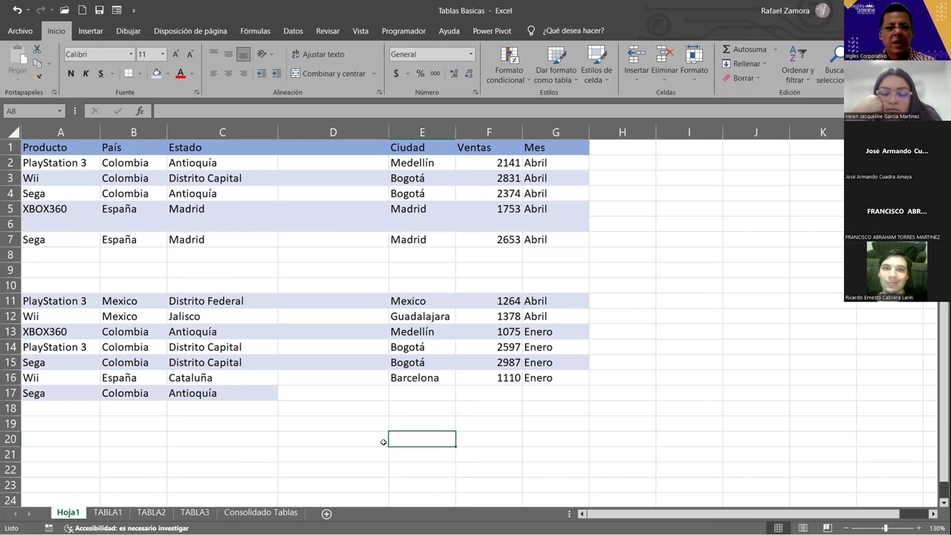
Undo the inserted rows and row-14 entries, then select the list A1:F12
{"action": "key", "text": "ctrl+z"}
{"action": "key", "text": "ctrl+z"}
{"action": "key", "text": "ctrl+z"}
{"action": "key", "text": "ctrl+z"}
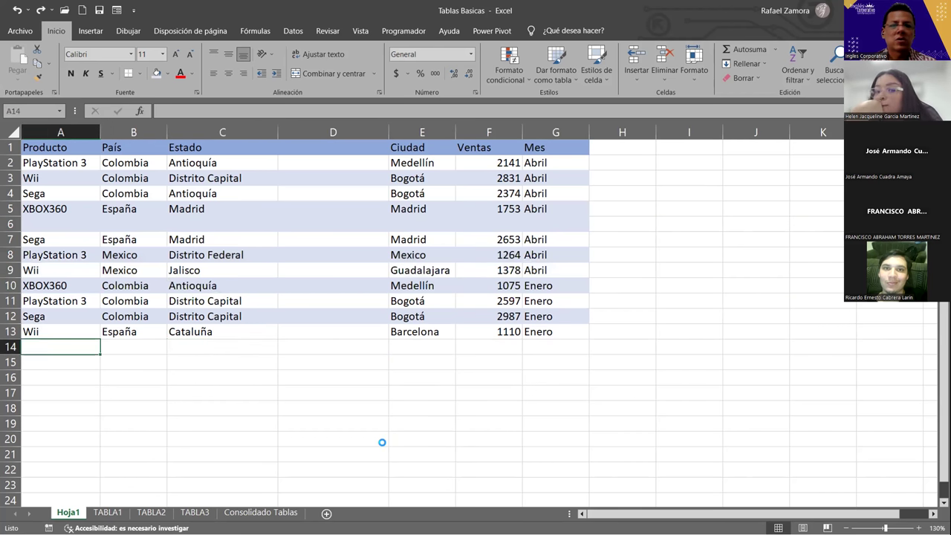
{"action": "key", "text": "ctrl+z"}
{"action": "key", "text": "ctrl+z"}
{"action": "left_click", "coordinate": [374, 440]}
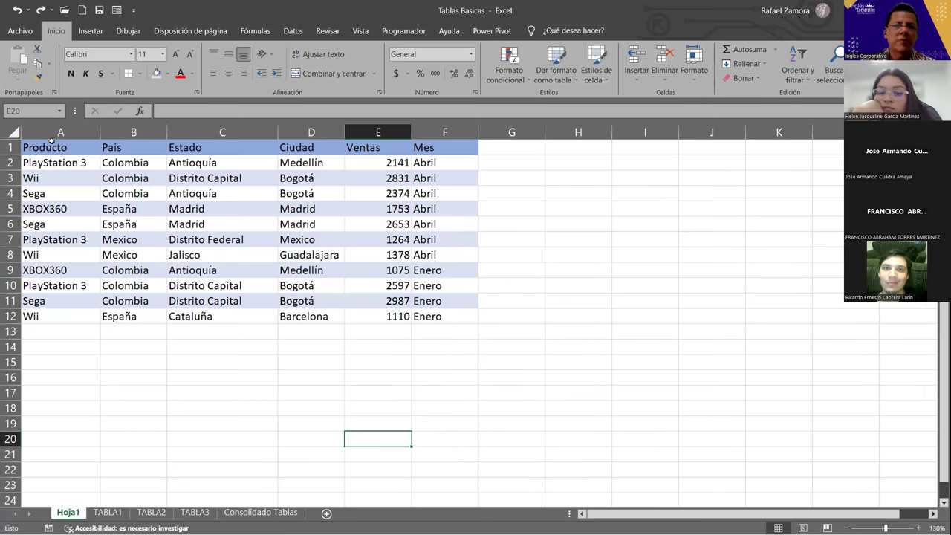
{"action": "left_click_drag", "start_coordinate": [51, 142], "coordinate": [476, 321]}
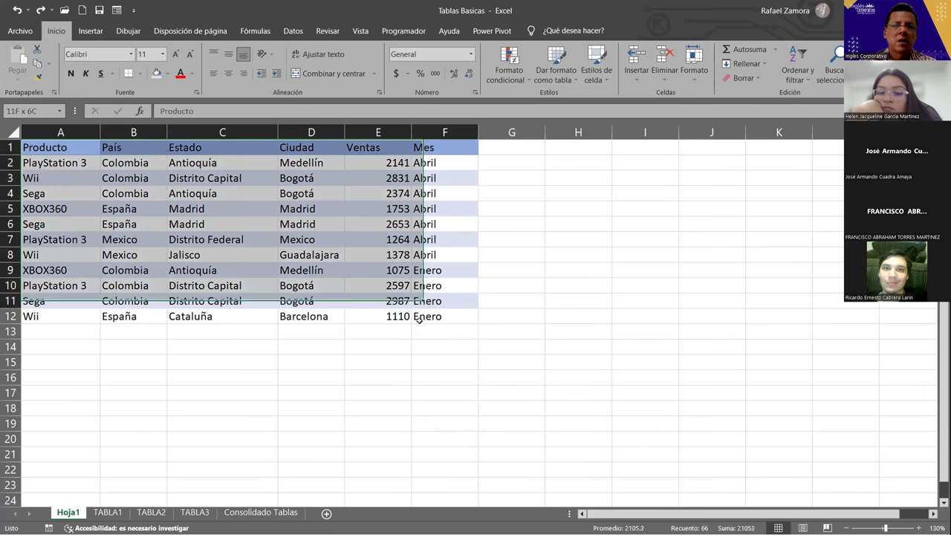
Remove all formatting from A1:F12 with Borrar formatos
{"action": "left_click", "coordinate": [755, 79]}
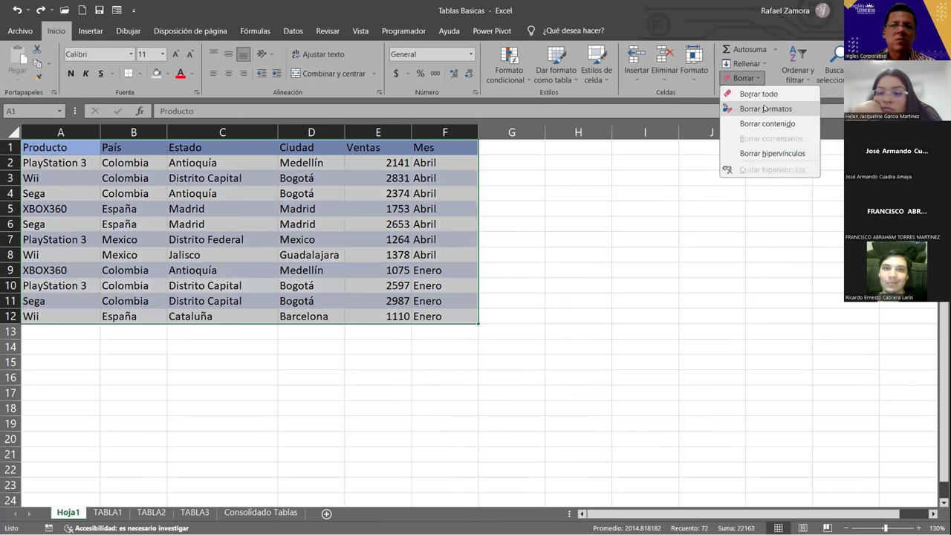
{"action": "left_click", "coordinate": [764, 110]}
{"action": "left_click", "coordinate": [575, 311]}
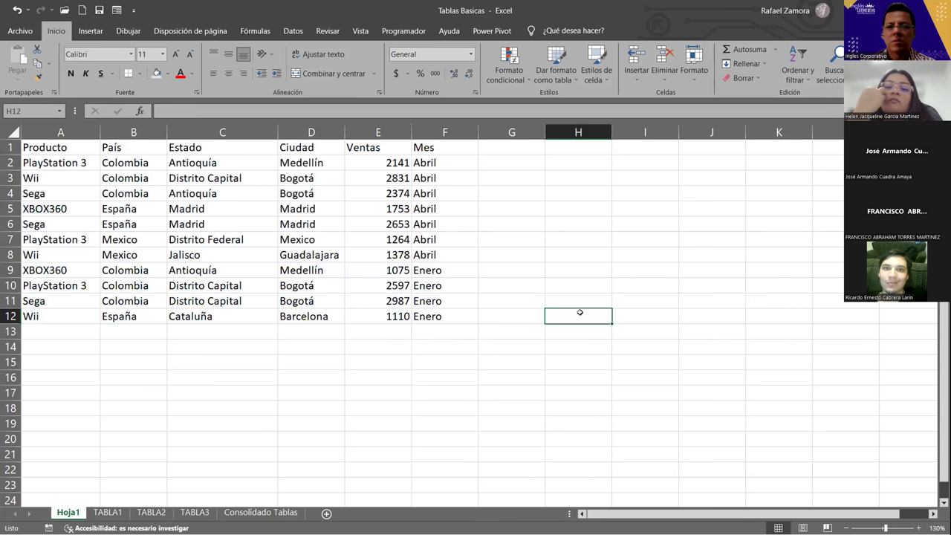
Select the sales data and switch to the Insertar tab
{"action": "left_click", "coordinate": [385, 195]}
{"action": "left_click", "coordinate": [242, 236]}
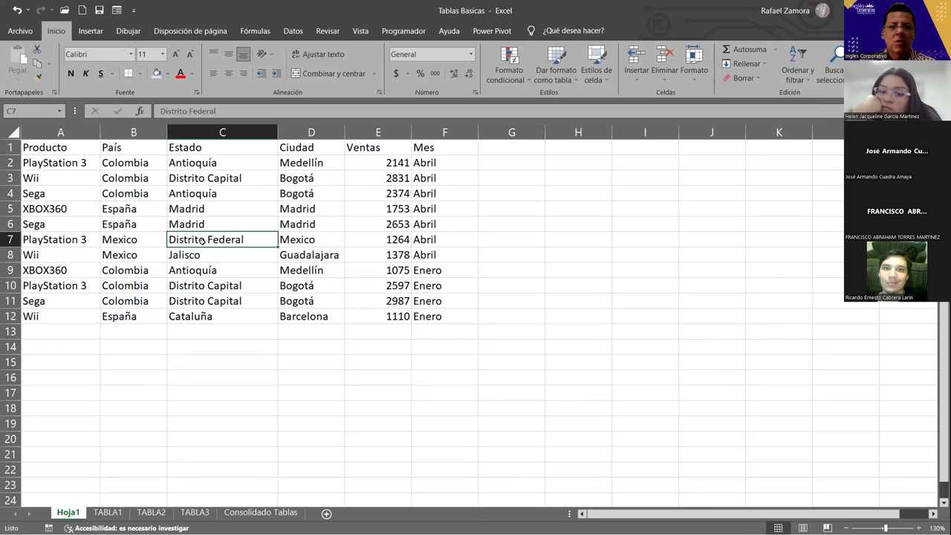
{"action": "left_click", "coordinate": [242, 217]}
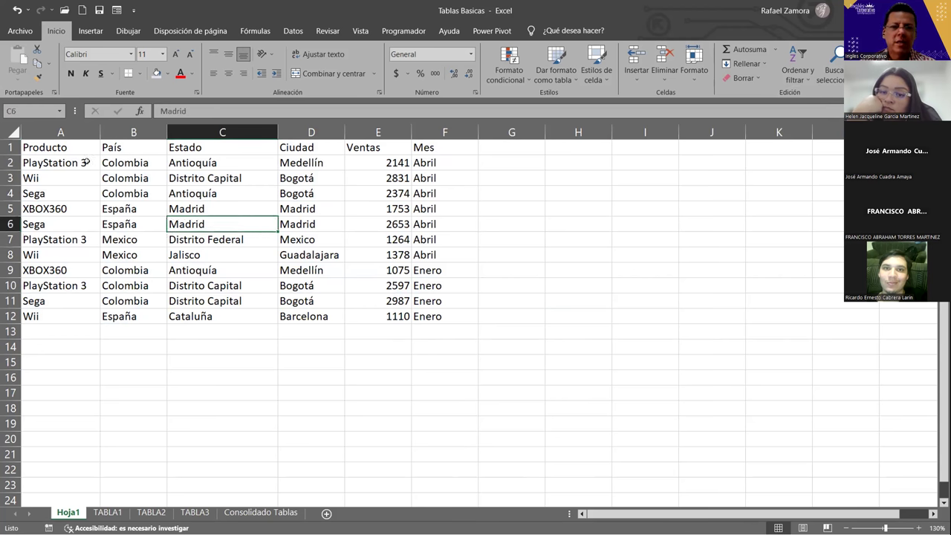
{"action": "key", "text": "ctrl+a"}
{"action": "left_click", "coordinate": [329, 285]}
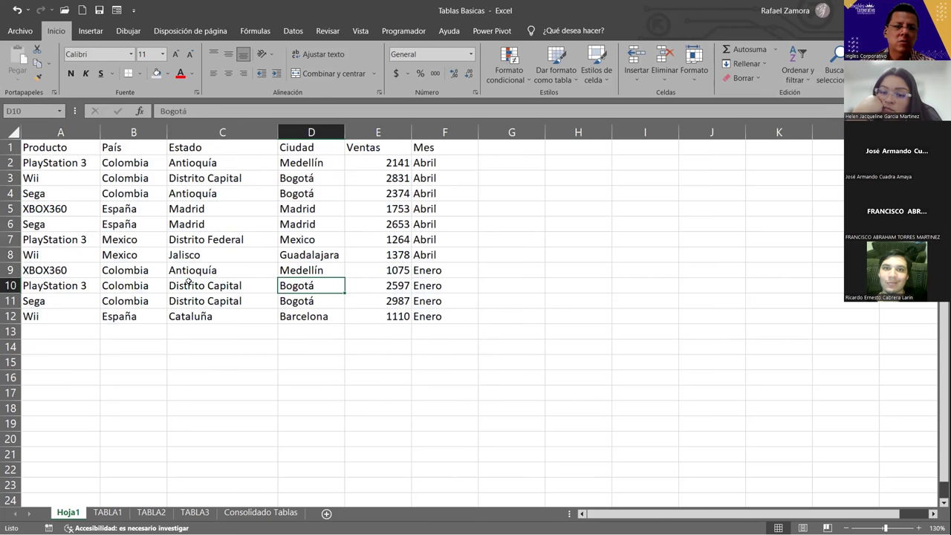
{"action": "left_click", "coordinate": [188, 281]}
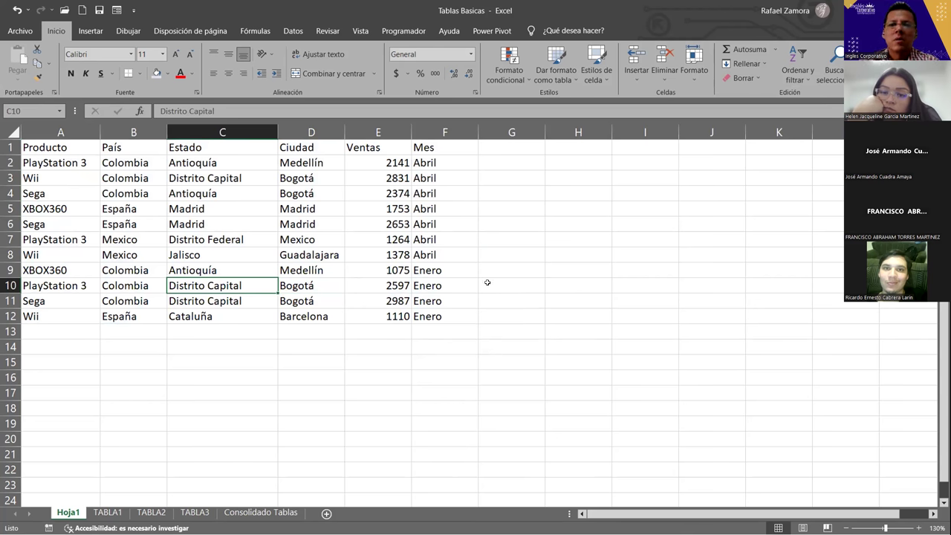
{"action": "key", "text": "alt"}
{"action": "key", "text": "b"}
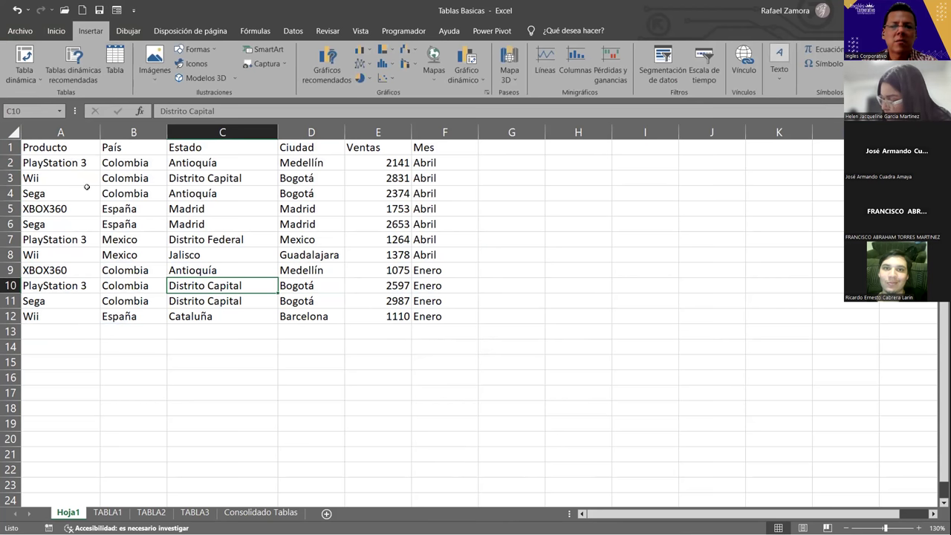
{"action": "left_click", "coordinate": [124, 59]}
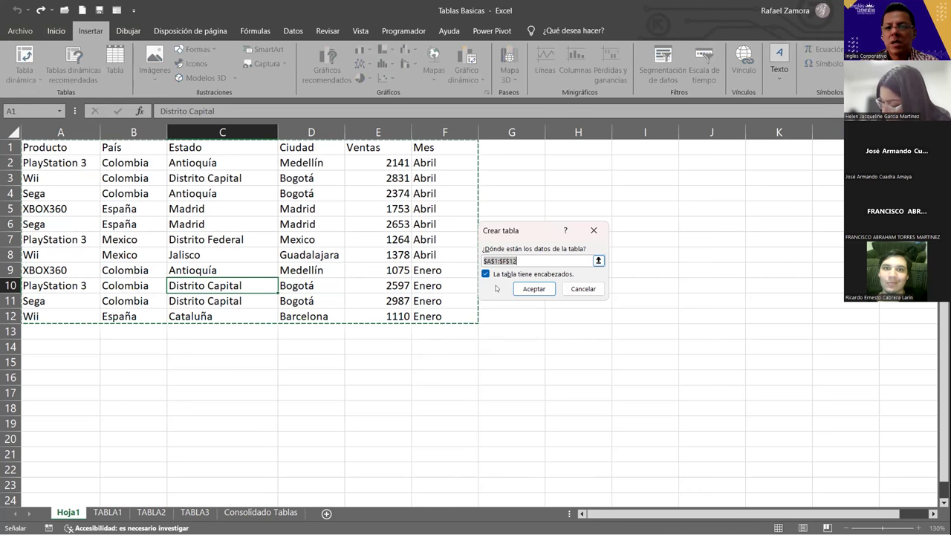
{"action": "left_click", "coordinate": [583, 289]}
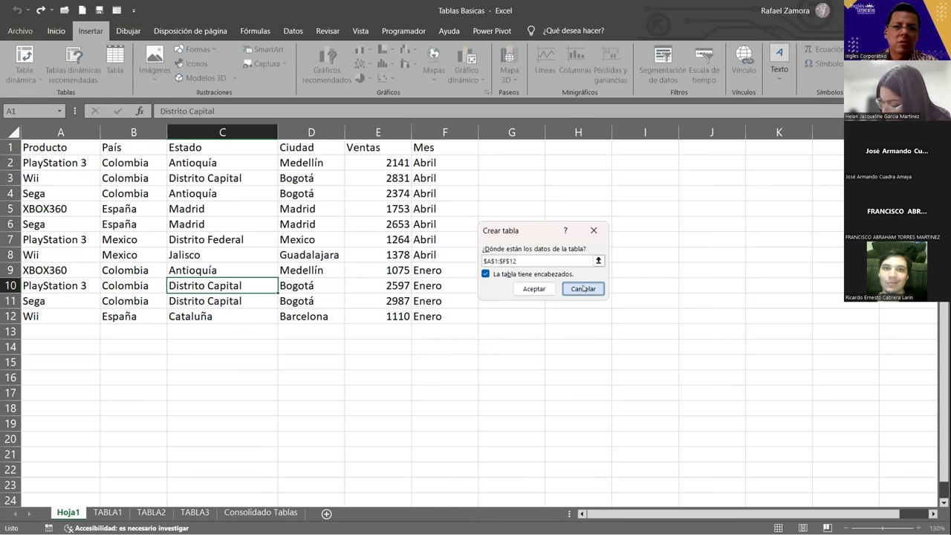
{"action": "left_click", "coordinate": [379, 178]}
{"action": "left_click", "coordinate": [236, 174]}
{"action": "left_click", "coordinate": [116, 189]}
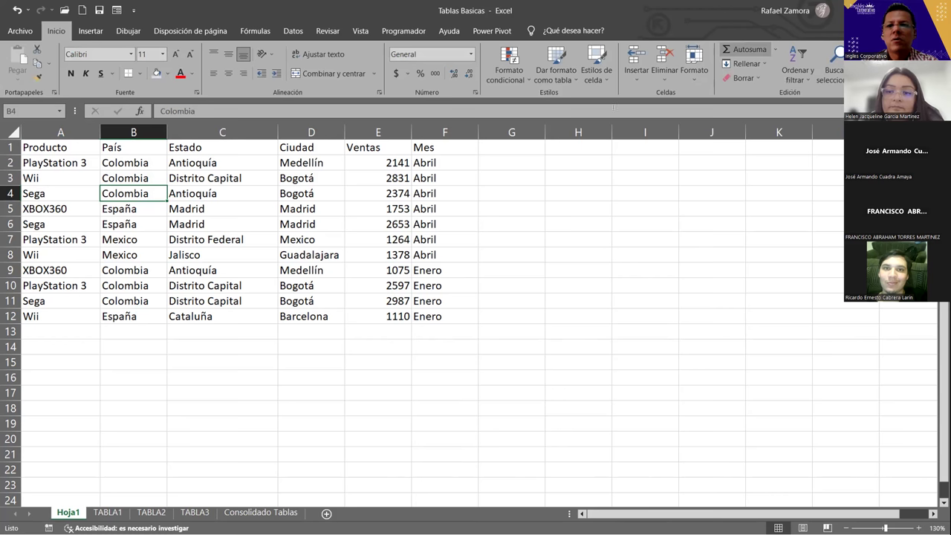
{"action": "left_click", "coordinate": [611, 78]}
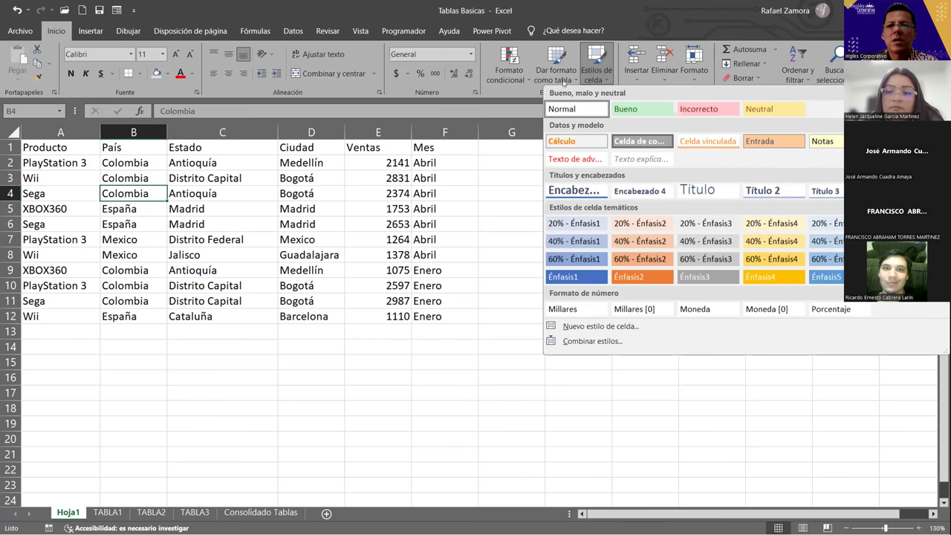
{"action": "left_click", "coordinate": [563, 81]}
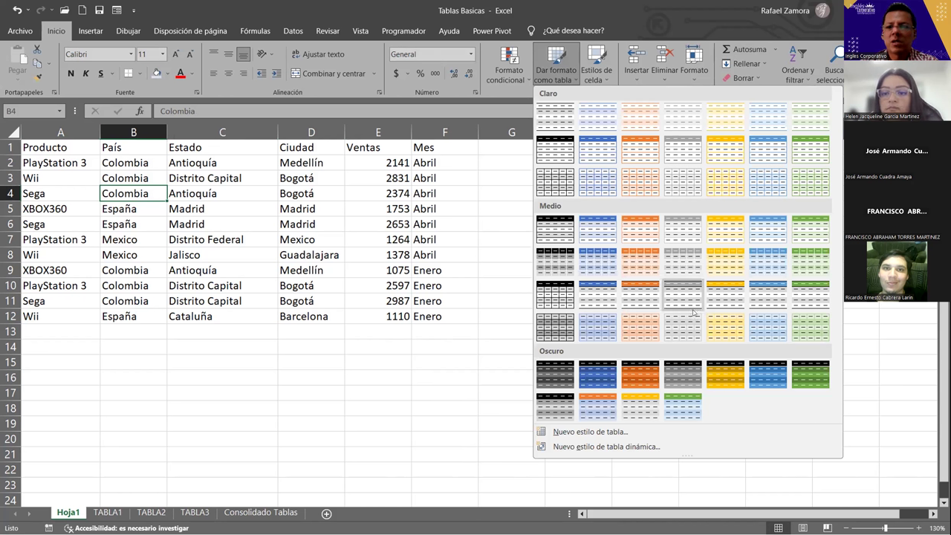
{"action": "left_click", "coordinate": [759, 147]}
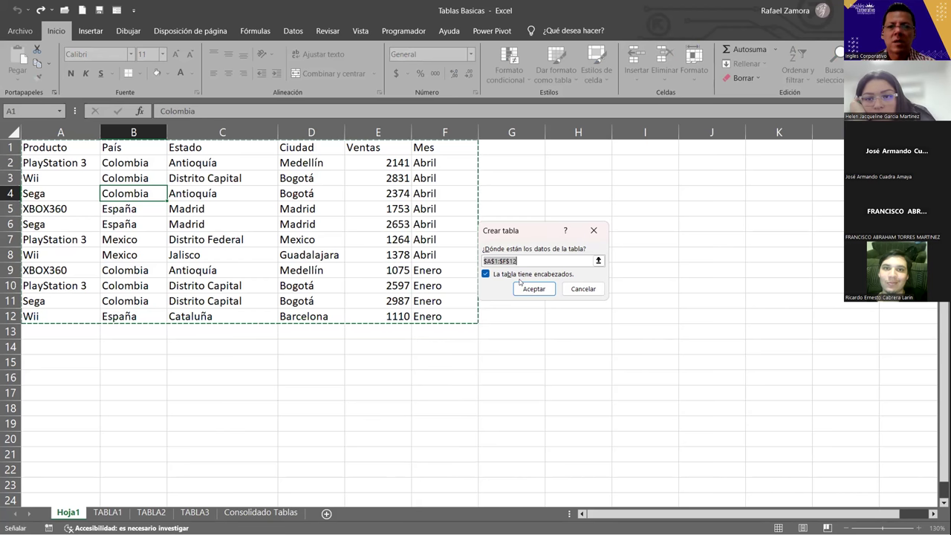
{"action": "left_click", "coordinate": [599, 290]}
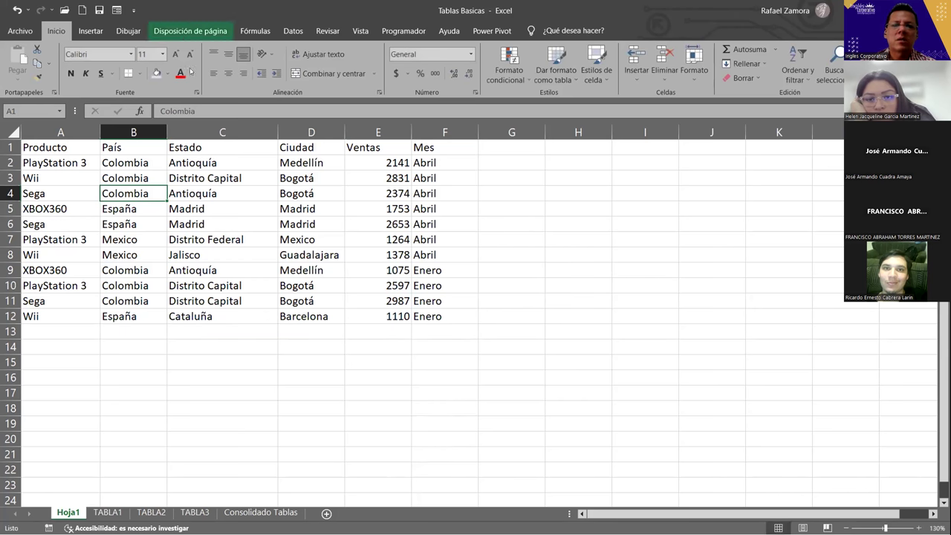
{"action": "left_click", "coordinate": [214, 228]}
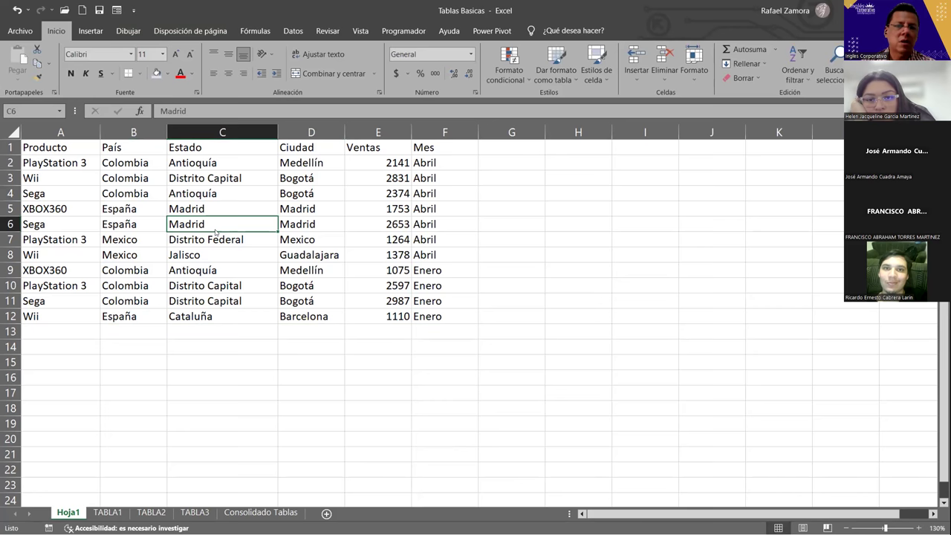
{"action": "key", "text": "ctrl+t"}
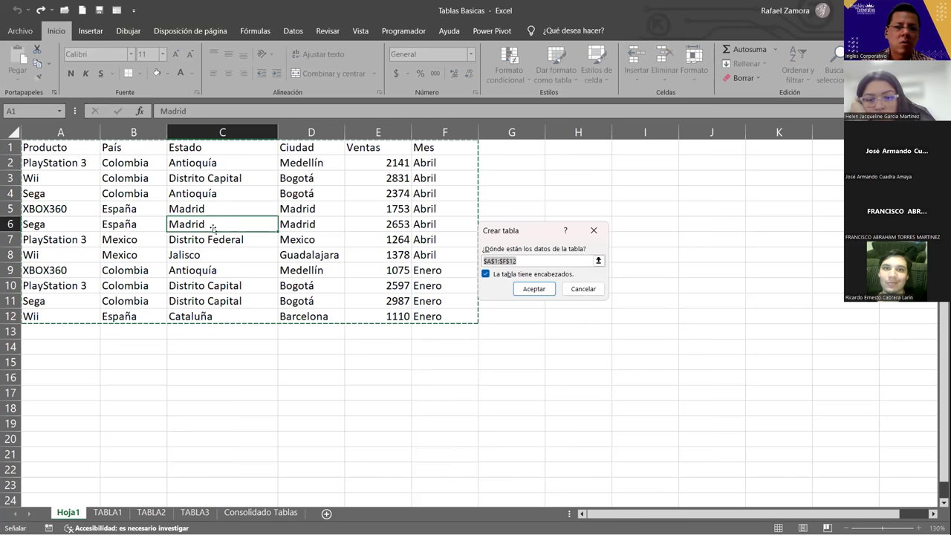
{"action": "key", "text": "Escape"}
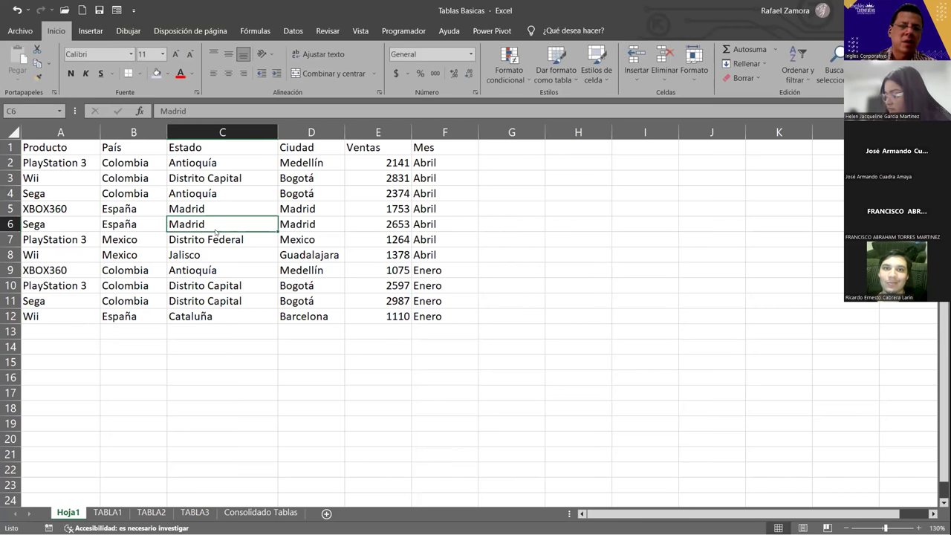
{"action": "key", "text": "ctrl+t"}
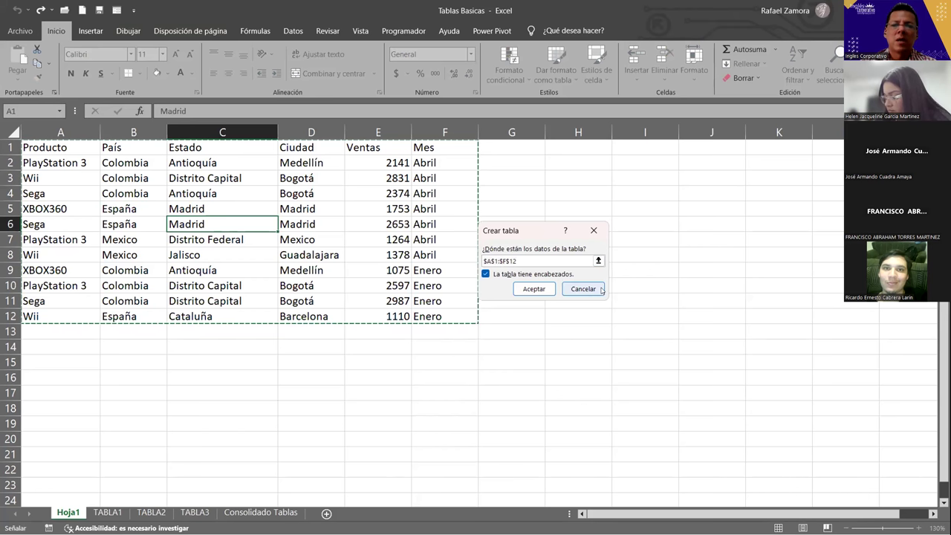
{"action": "key", "text": "Escape"}
{"action": "left_click", "coordinate": [331, 195]}
{"action": "left_click", "coordinate": [164, 206]}
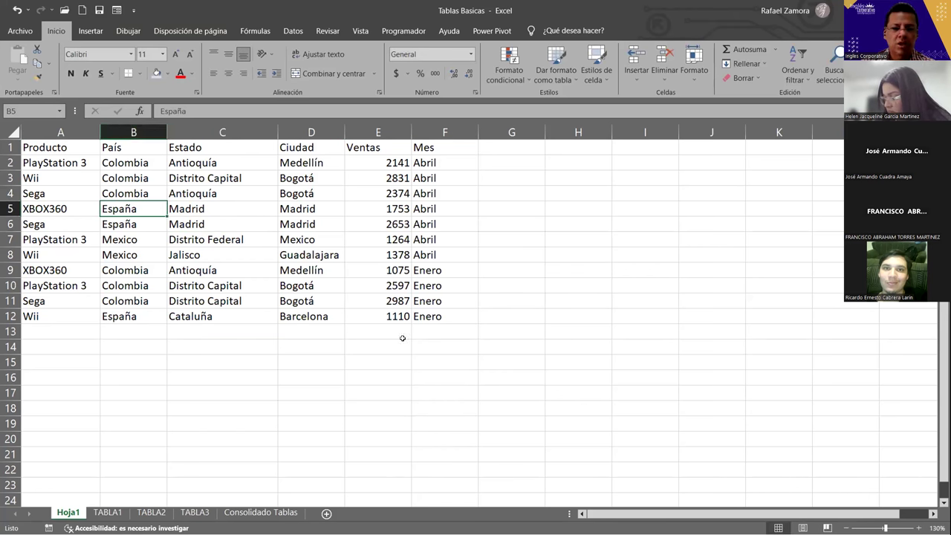
{"action": "left_click", "coordinate": [98, 179]}
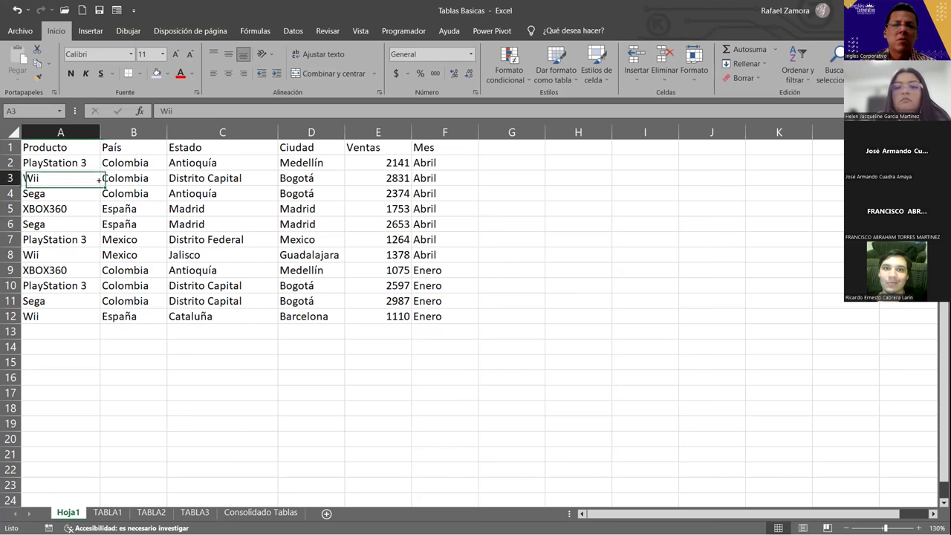
{"action": "left_click", "coordinate": [238, 192]}
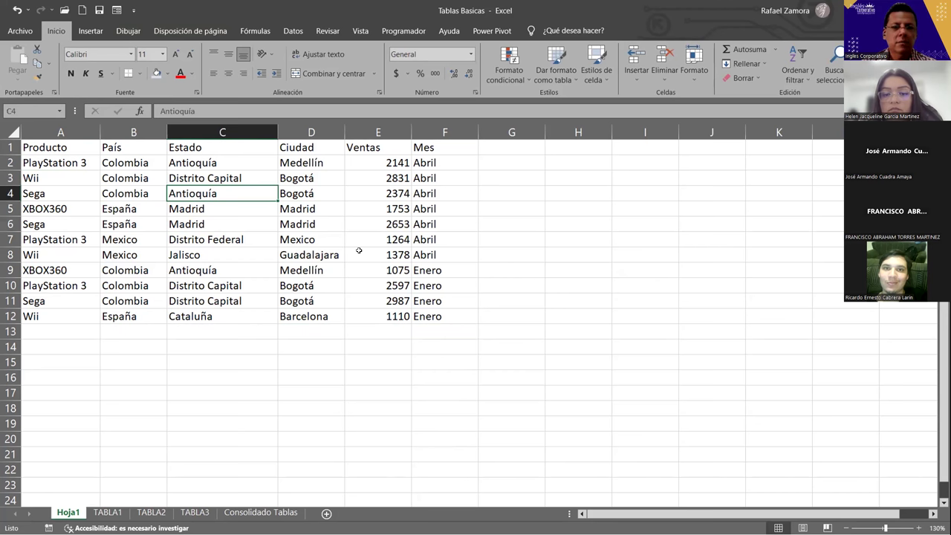
{"action": "key", "text": "ctrl+t"}
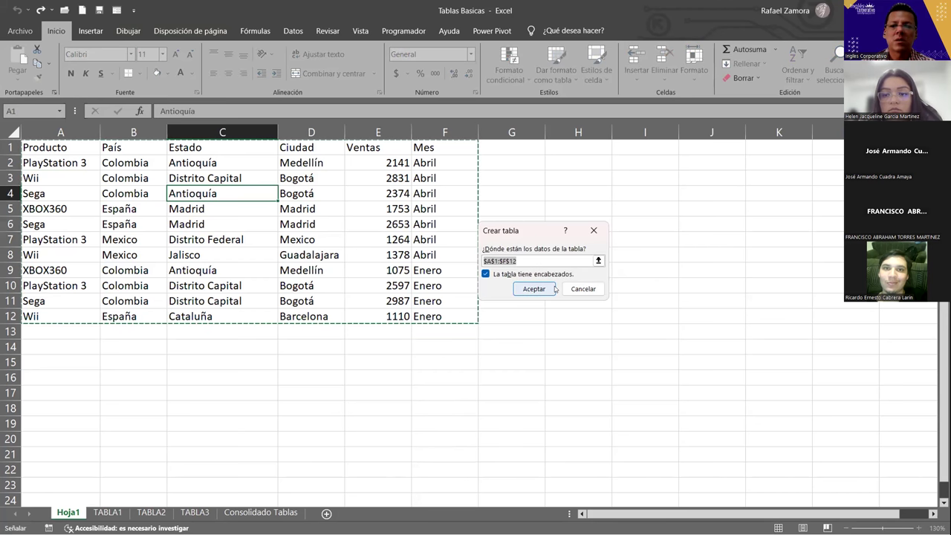
{"action": "left_click", "coordinate": [534, 288]}
{"action": "left_click", "coordinate": [511, 239]}
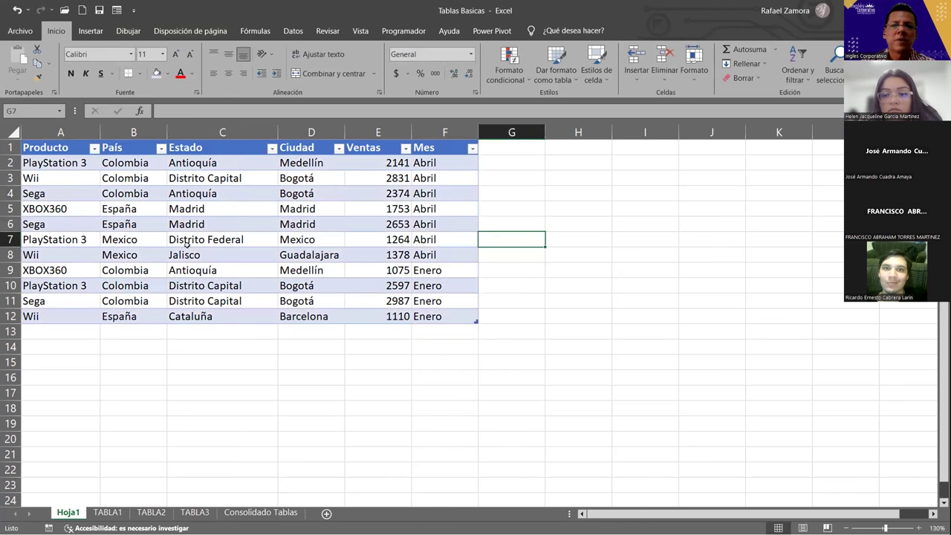
{"action": "left_click", "coordinate": [240, 221]}
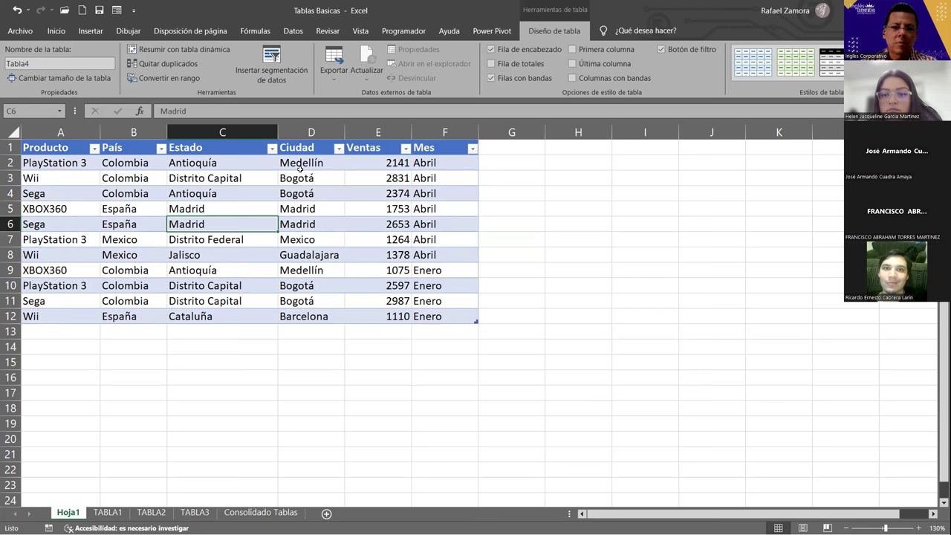
{"action": "left_click", "coordinate": [372, 210]}
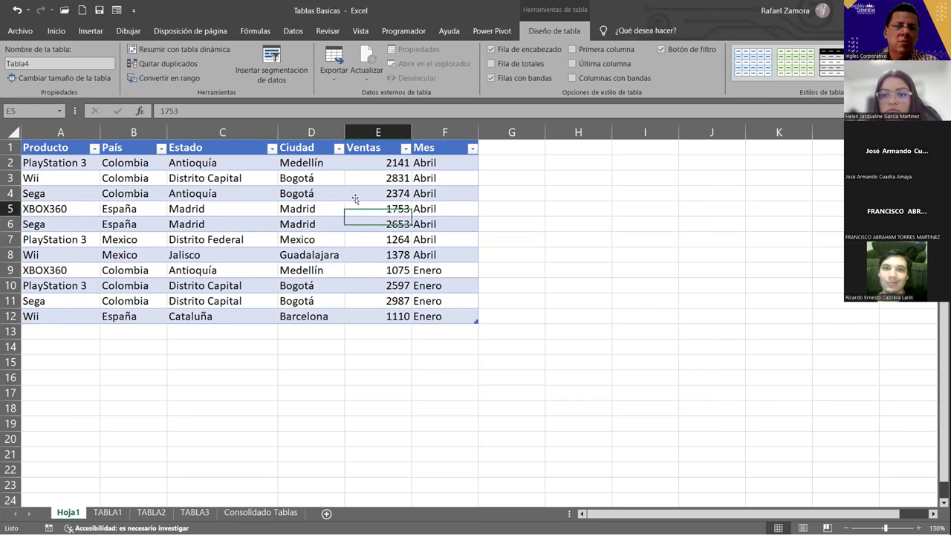
{"action": "left_click", "coordinate": [375, 177]}
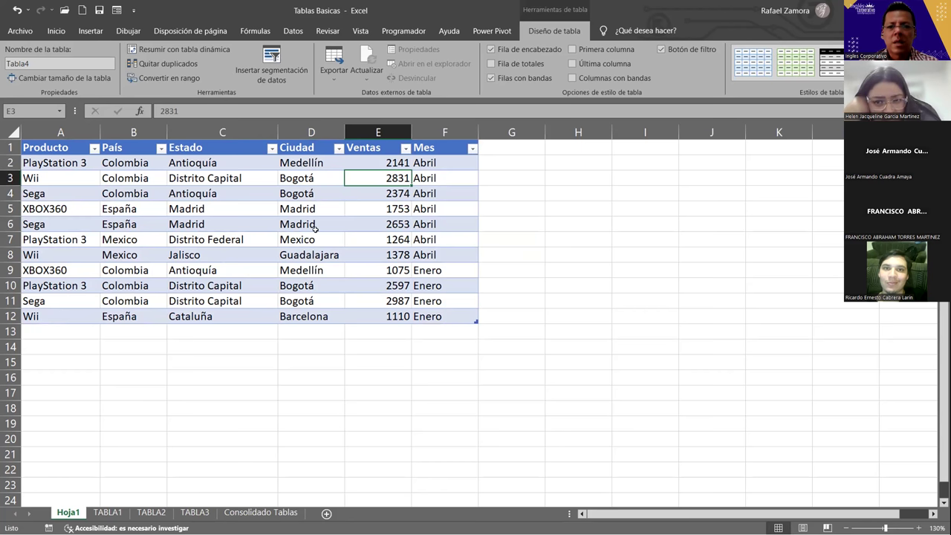
{"action": "key", "text": "ctrl+z"}
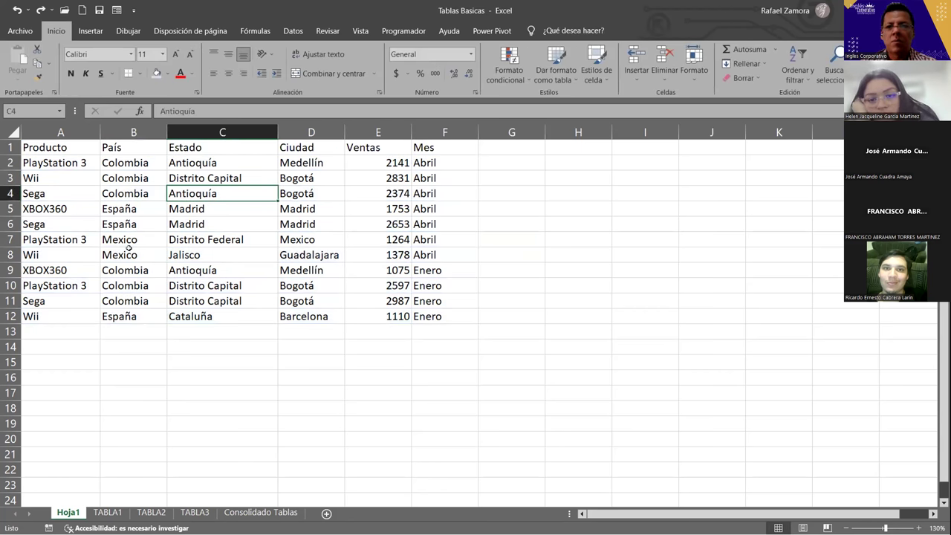
{"action": "key", "text": "ctrl+a"}
{"action": "left_click", "coordinate": [490, 376]}
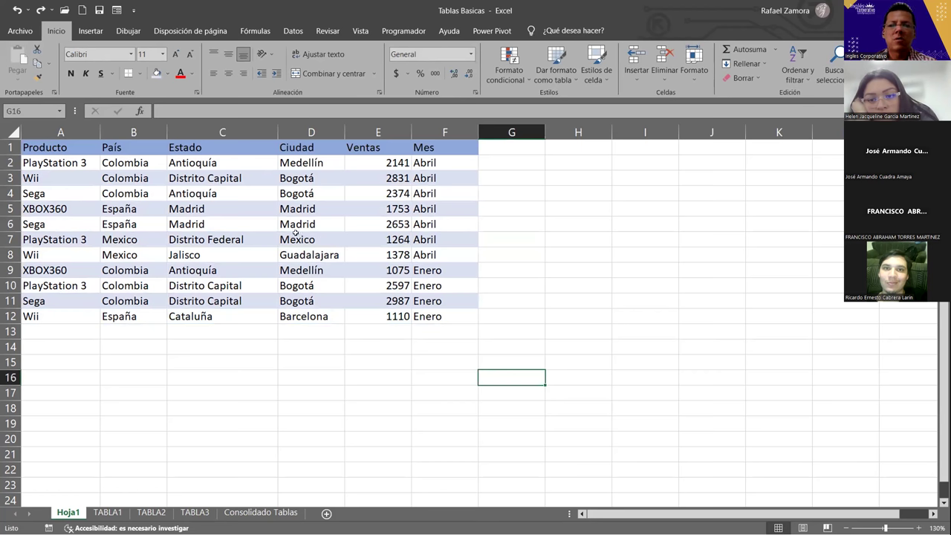
{"action": "left_click", "coordinate": [155, 202]}
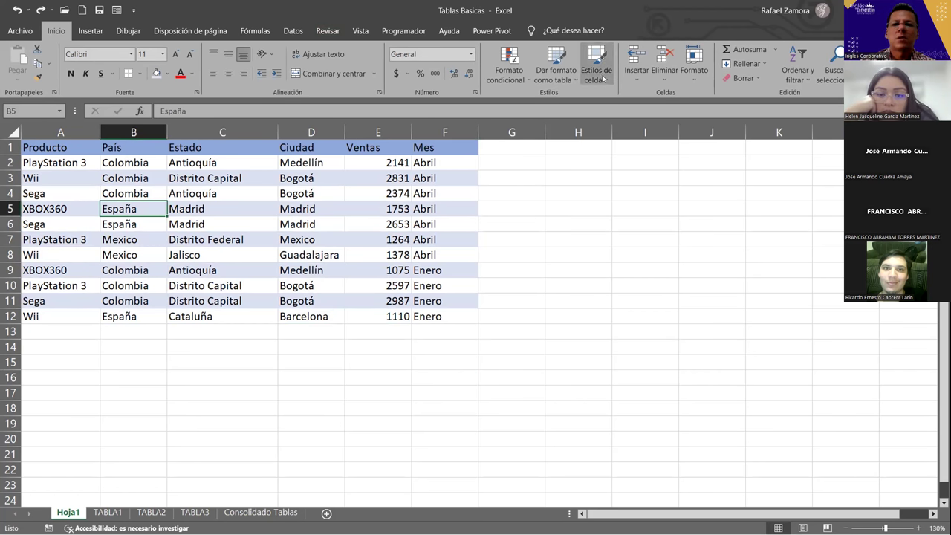
{"action": "left_click", "coordinate": [556, 71]}
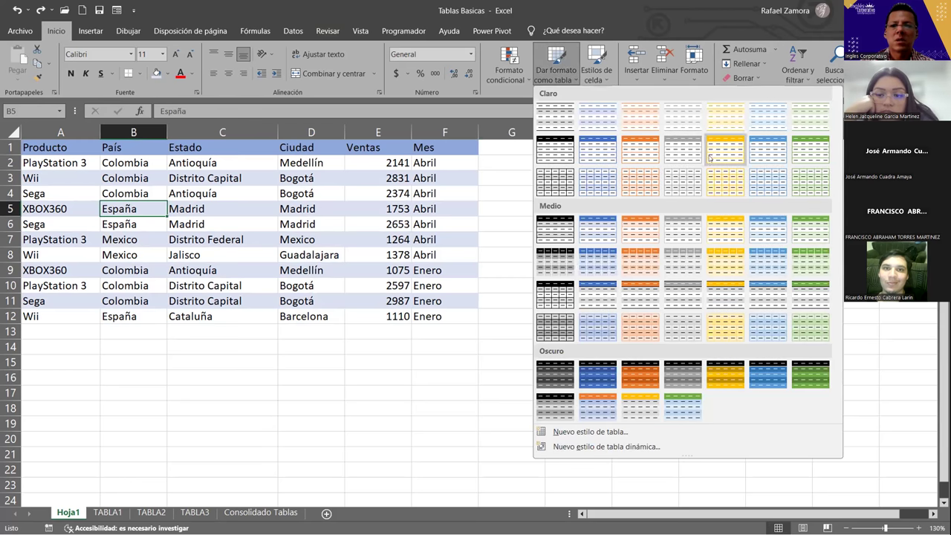
{"action": "left_click", "coordinate": [640, 182]}
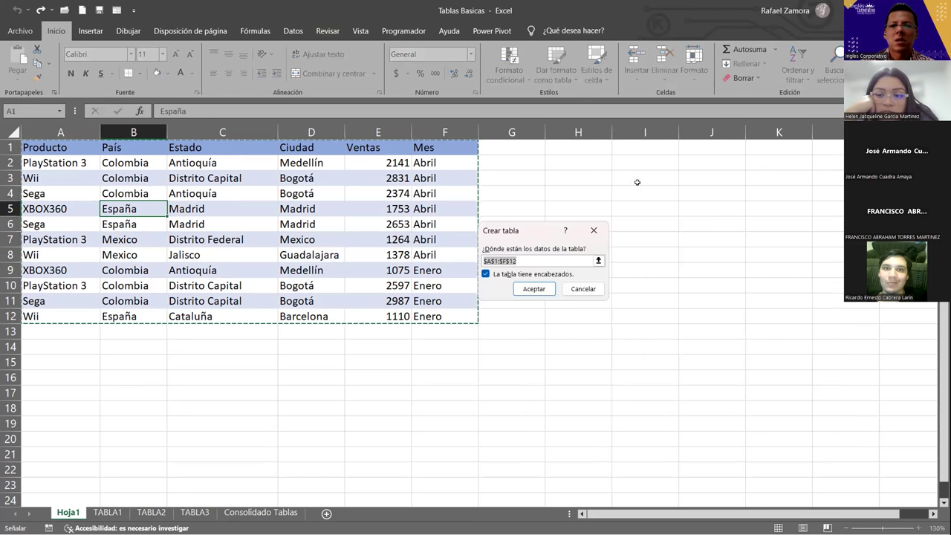
{"action": "left_click", "coordinate": [550, 289]}
{"action": "left_click", "coordinate": [547, 287]}
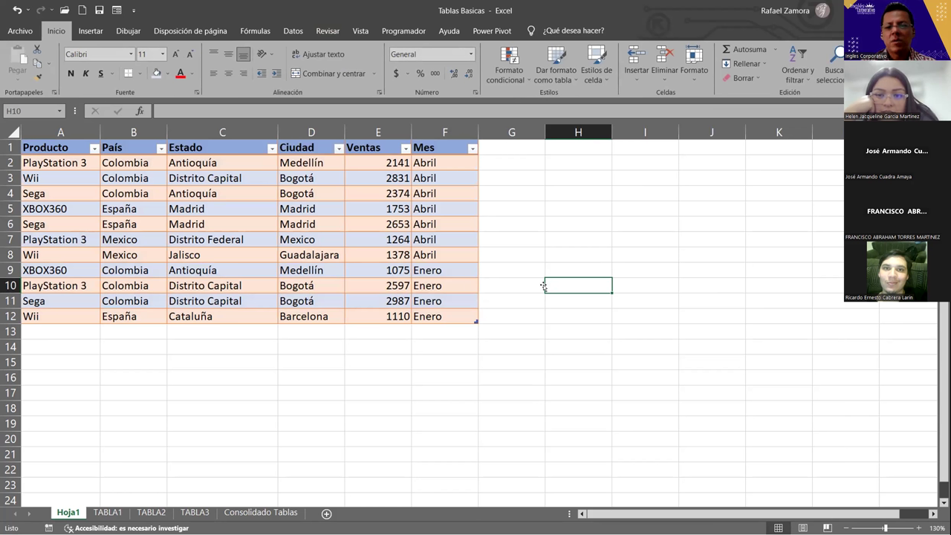
{"action": "key", "text": "ctrl+z"}
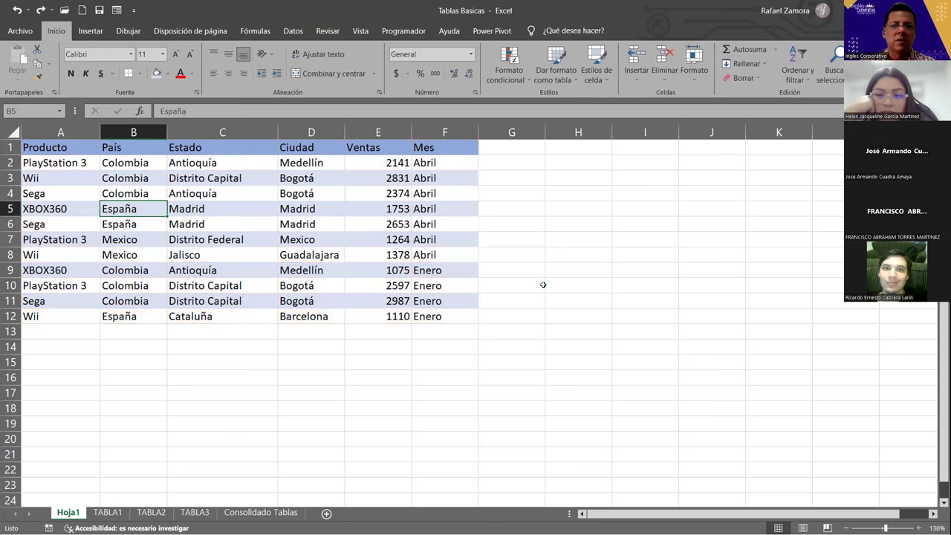
{"action": "left_click", "coordinate": [371, 224]}
{"action": "left_click", "coordinate": [249, 212]}
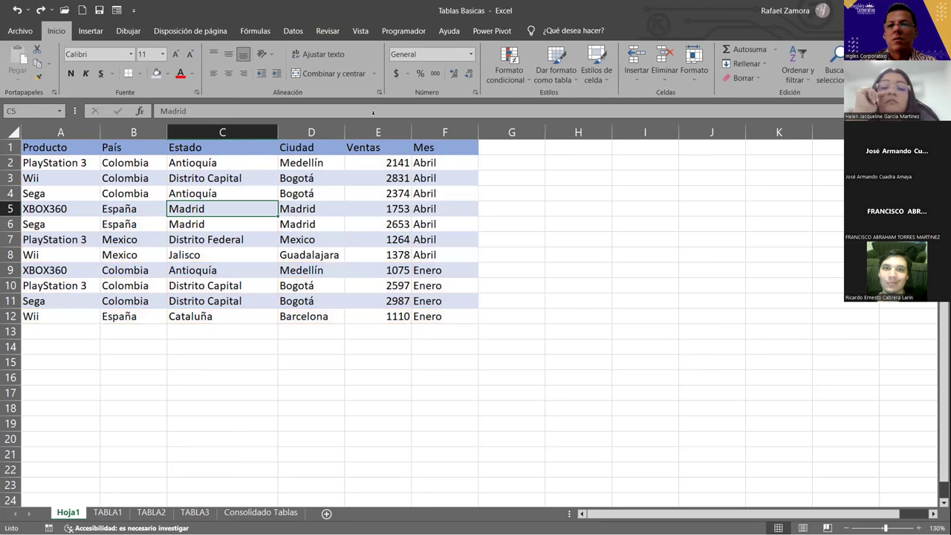
{"action": "left_click", "coordinate": [565, 75]}
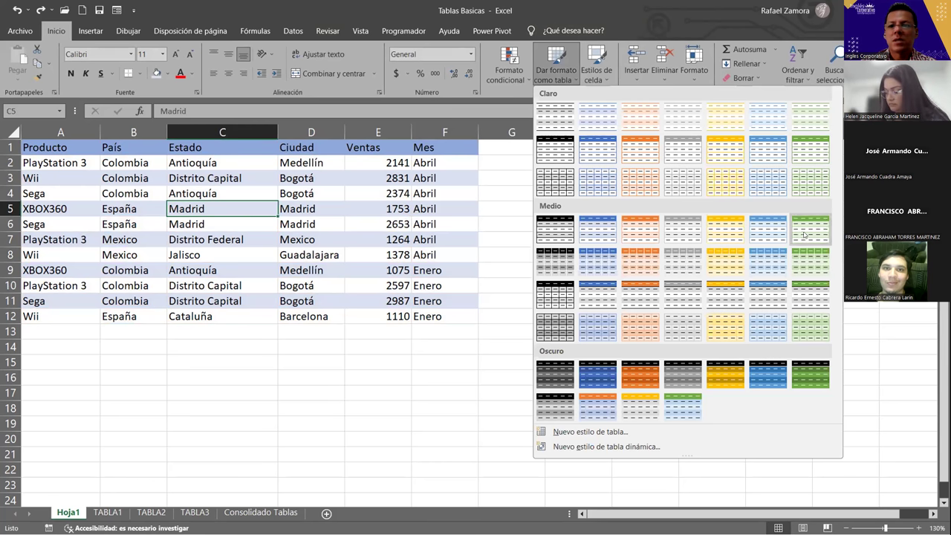
{"action": "left_click", "coordinate": [685, 237]}
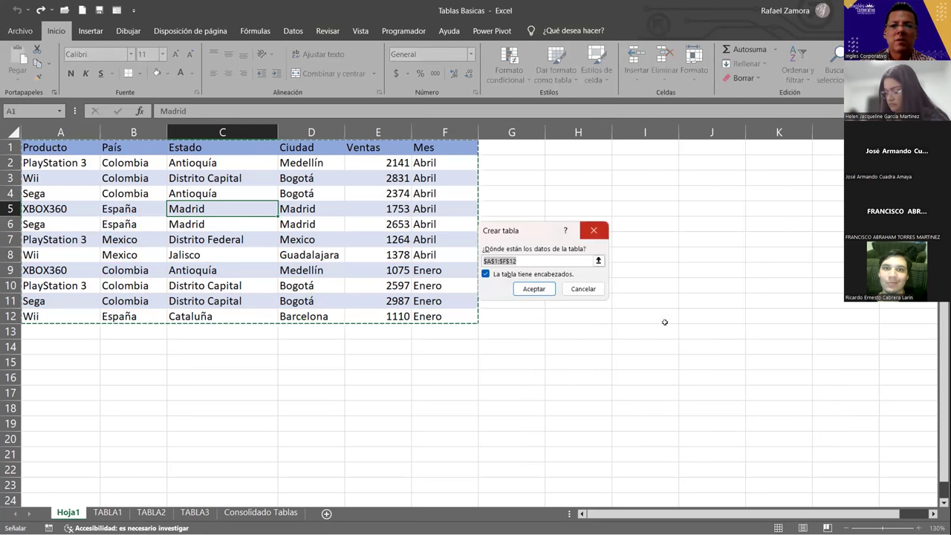
{"action": "left_click", "coordinate": [536, 288]}
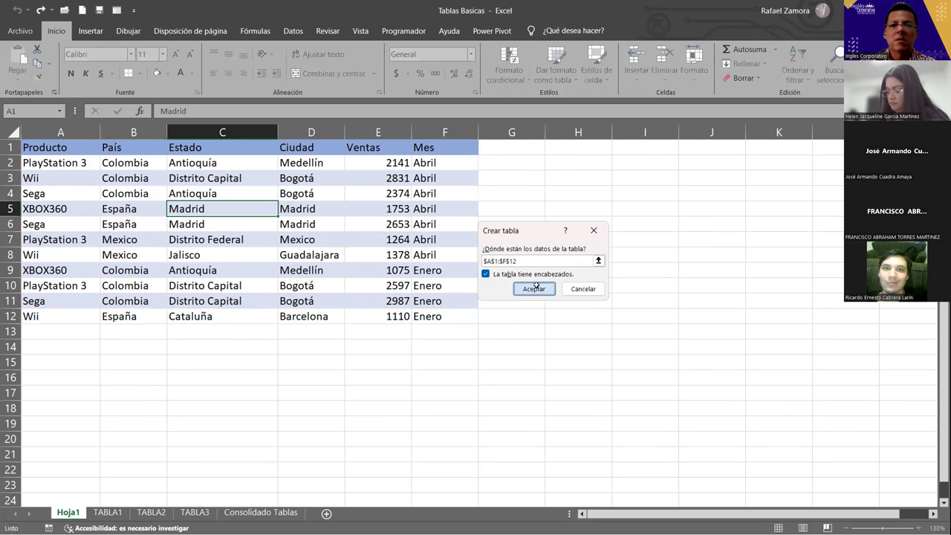
{"action": "left_click", "coordinate": [559, 300]}
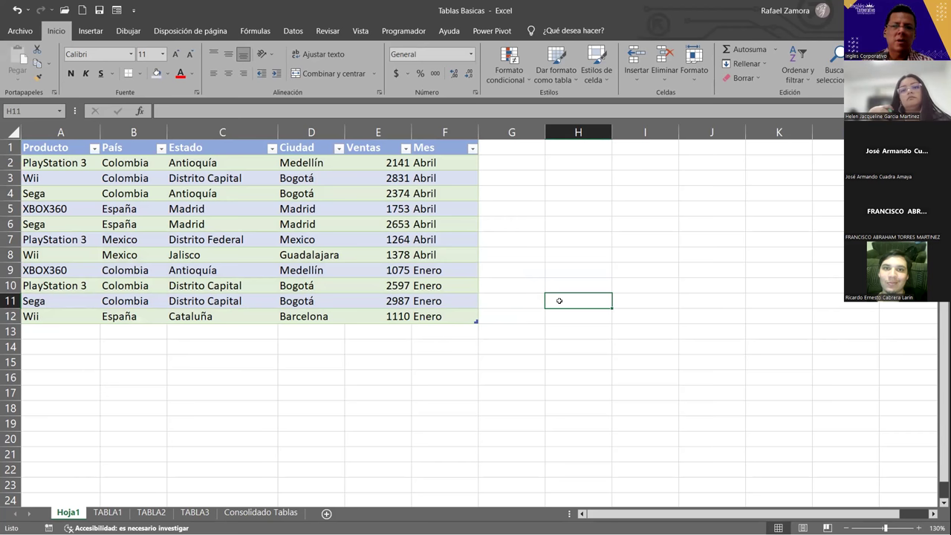
{"action": "key", "text": "ctrl+z"}
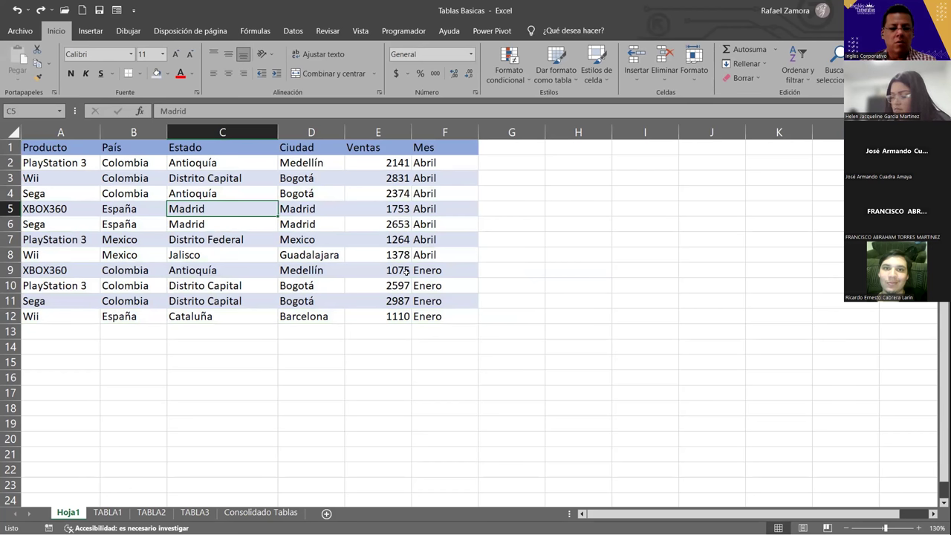
Undo the remaining blue shading, select C6 and open Dar formato como tabla
{"action": "key", "text": "ctrl+z"}
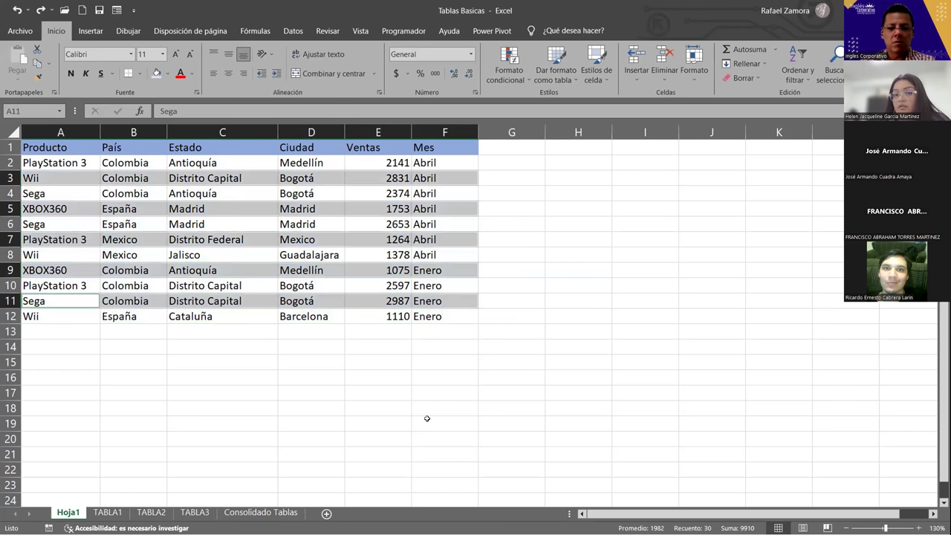
{"action": "key", "text": "ctrl+y"}
{"action": "key", "text": "ctrl+y"}
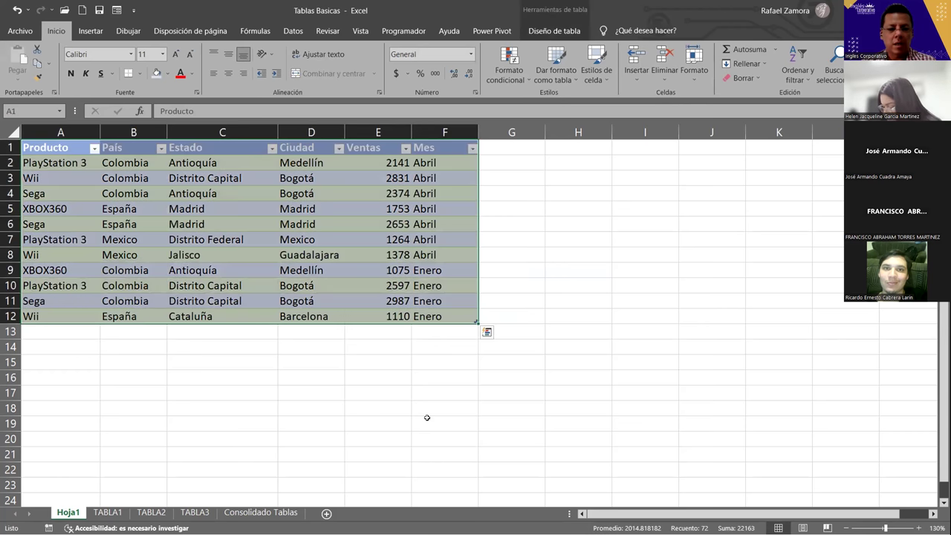
{"action": "key", "text": "ctrl+z"}
{"action": "key", "text": "ctrl+z"}
{"action": "left_click", "coordinate": [427, 417]}
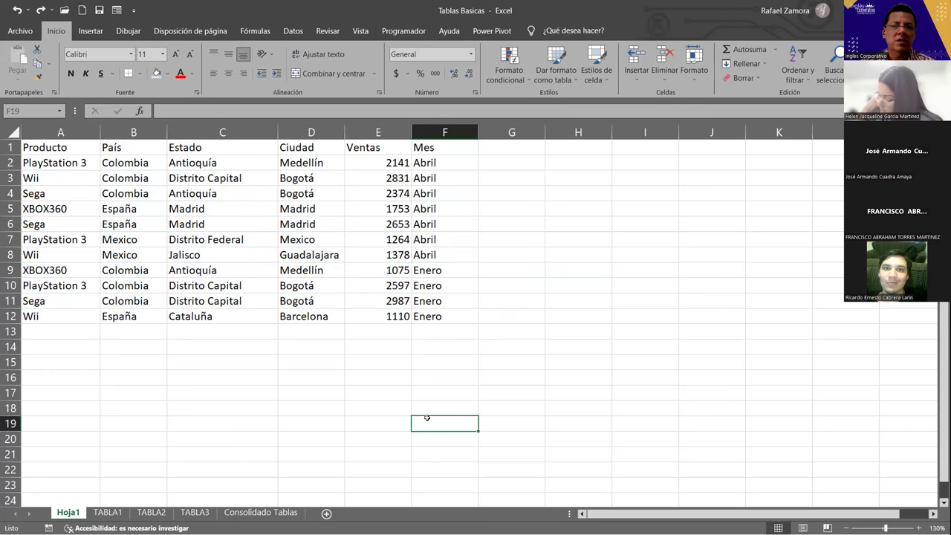
{"action": "left_click", "coordinate": [242, 224]}
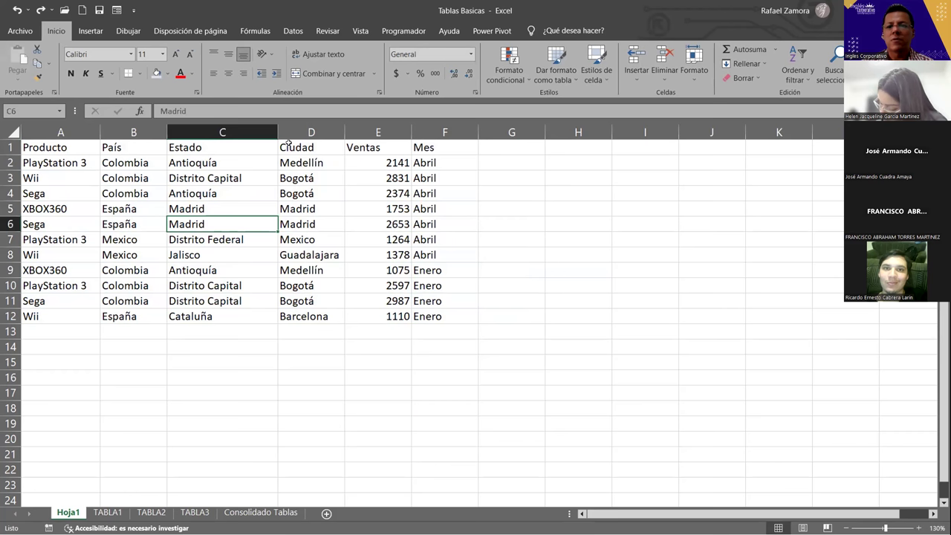
{"action": "left_click", "coordinate": [572, 77]}
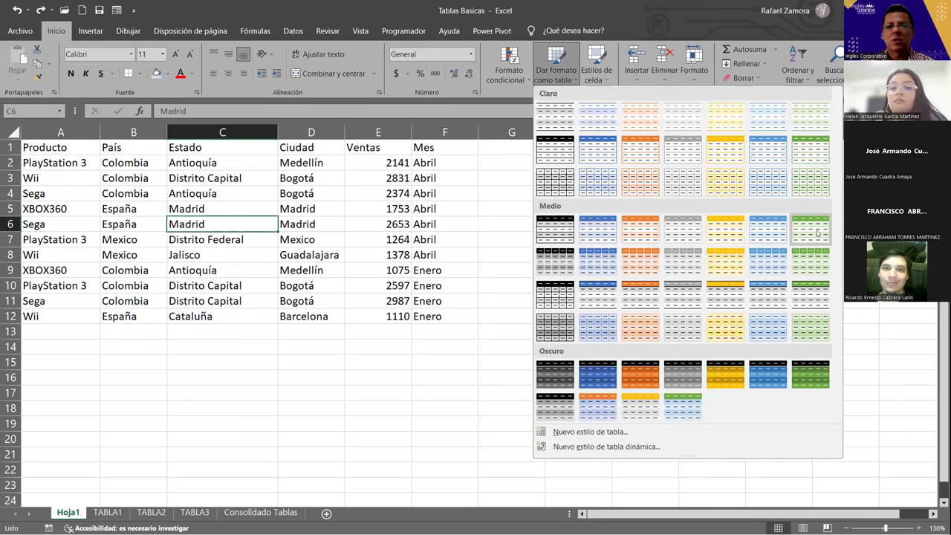
Format A1:F12 as a table with headers using a green Medio style
{"action": "left_click", "coordinate": [818, 234]}
{"action": "left_click", "coordinate": [534, 288]}
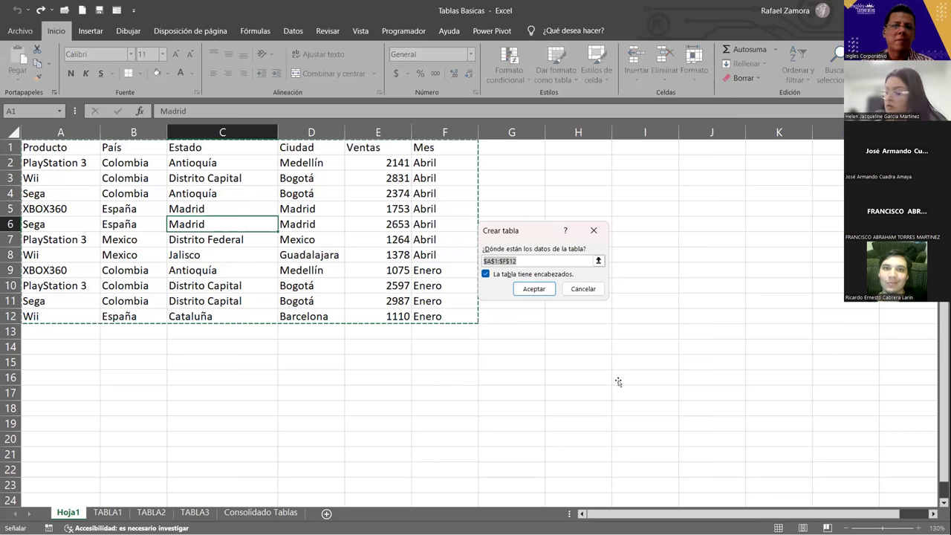
{"action": "left_click", "coordinate": [618, 381]}
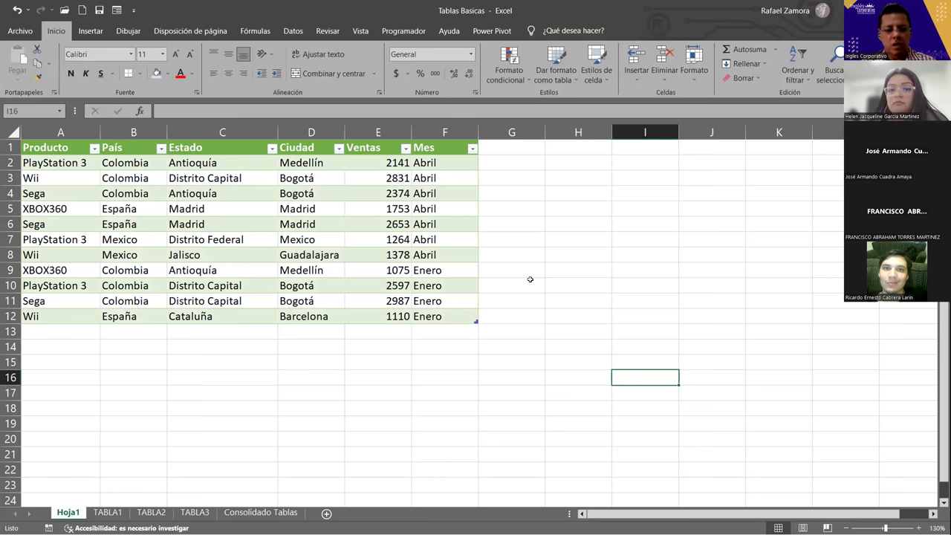
Toggle the green table formatting with Ctrl+Z and Ctrl+Y, ending undone
{"action": "key", "text": "ctrl+z"}
{"action": "left_click", "coordinate": [350, 255]}
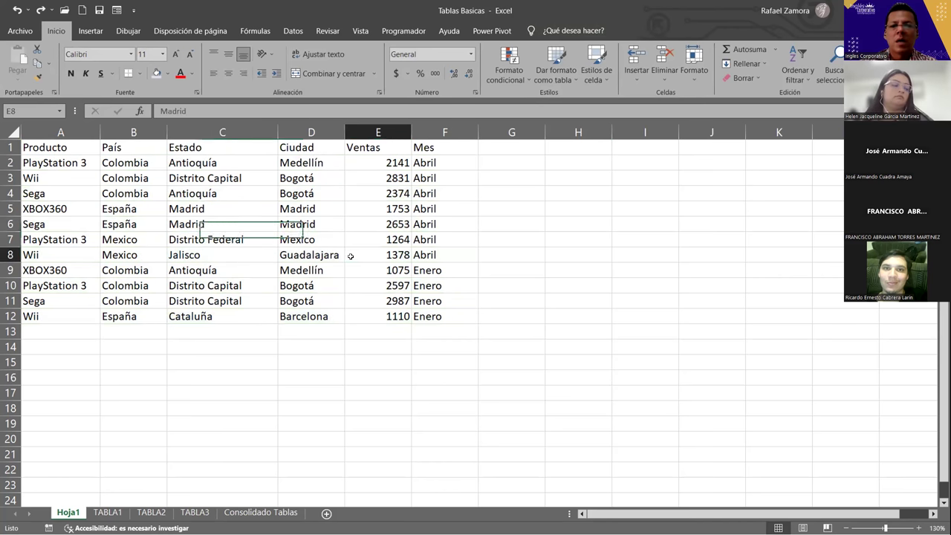
{"action": "key", "text": "ctrl+z"}
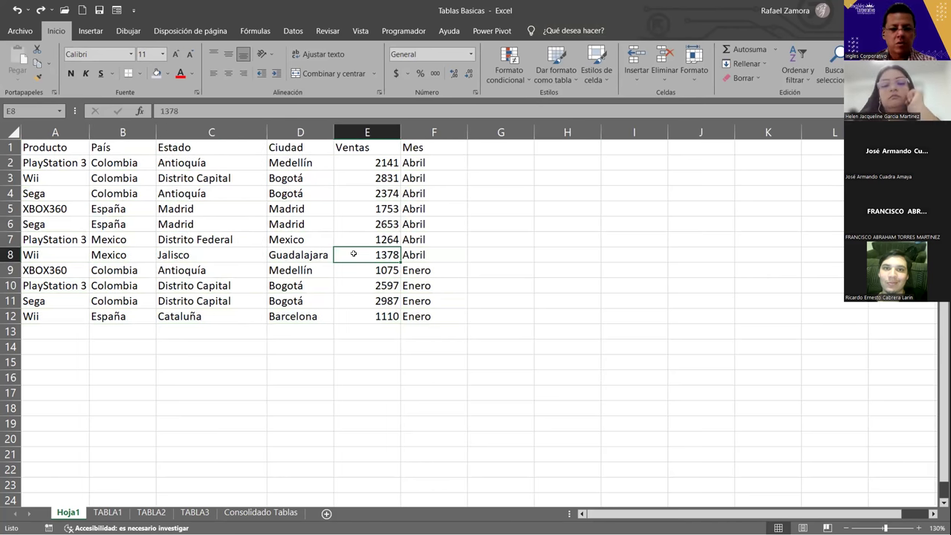
{"action": "key", "text": "ctrl+y"}
{"action": "key", "text": "ctrl+y"}
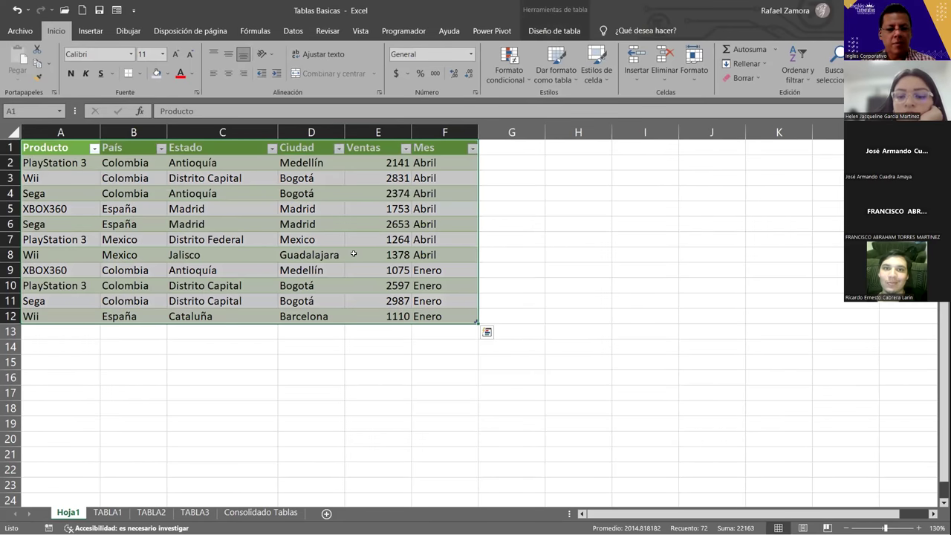
{"action": "key", "text": "ctrl+z"}
{"action": "key", "text": "ctrl+z"}
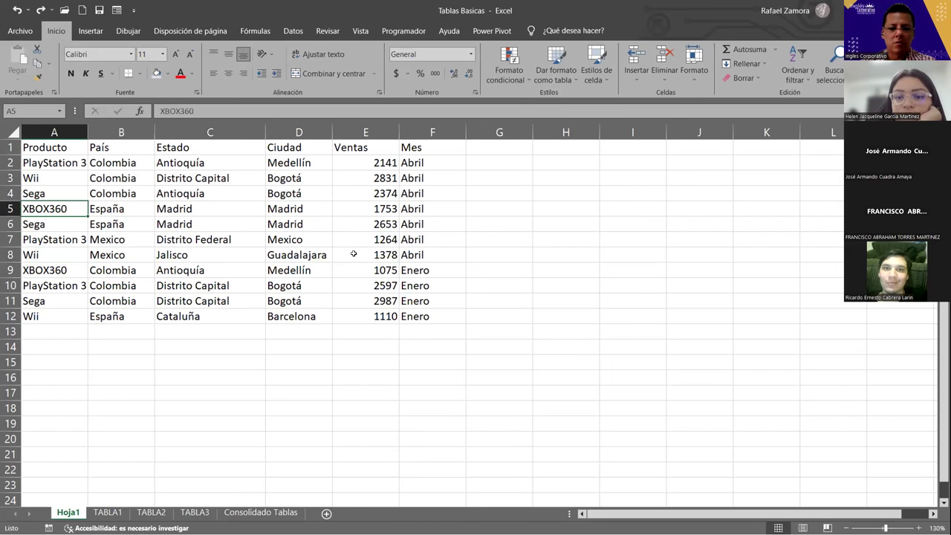
{"action": "key", "text": "ctrl+y"}
{"action": "key", "text": "ctrl+y"}
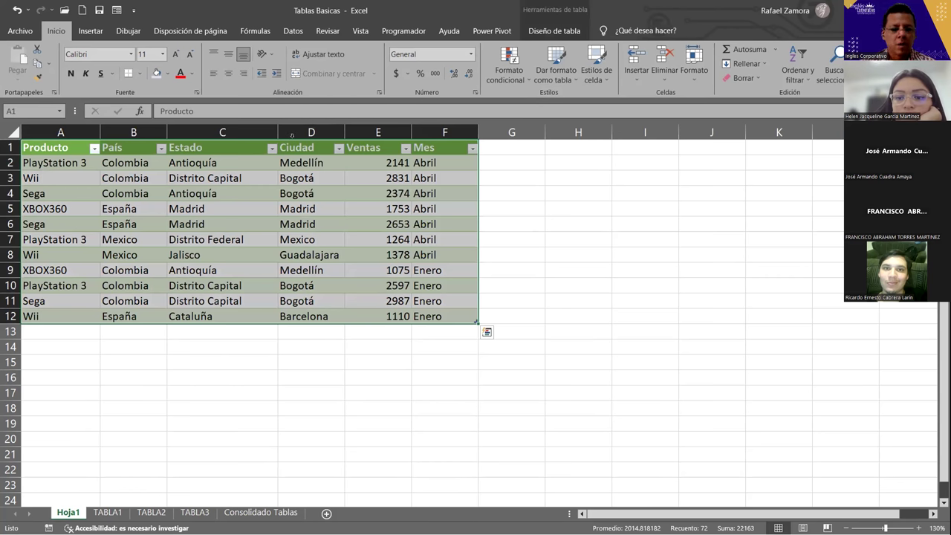
{"action": "key", "text": "ctrl+z"}
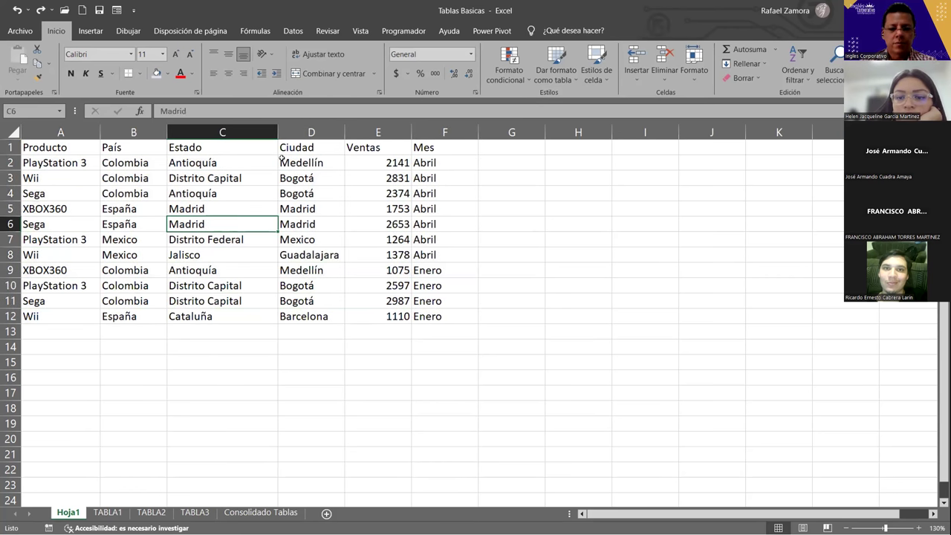
Recreate the green table with Ctrl+T and convert it to a normal range
{"action": "key", "text": "ctrl+t"}
{"action": "key", "text": "Return"}
{"action": "left_click", "coordinate": [282, 161]}
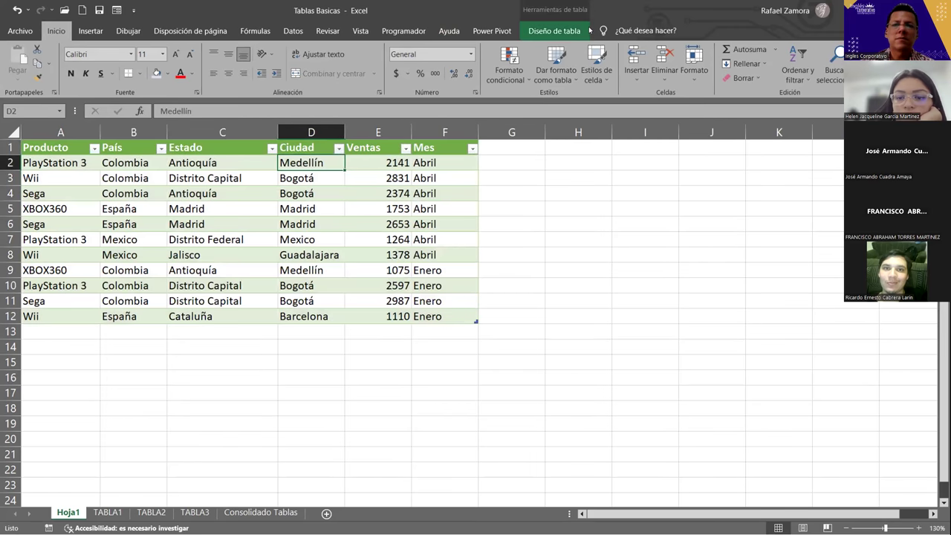
{"action": "left_click", "coordinate": [554, 31]}
{"action": "left_click", "coordinate": [180, 78]}
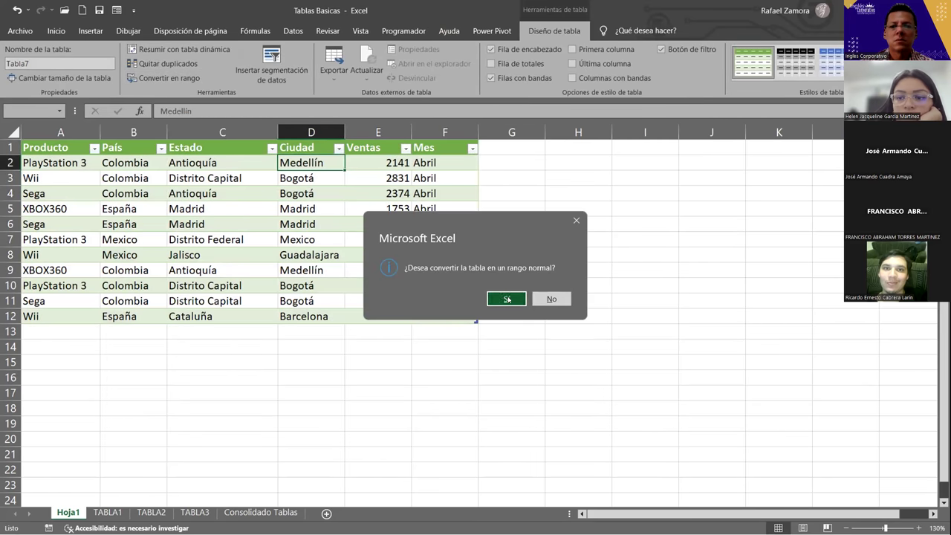
{"action": "left_click", "coordinate": [505, 298]}
Cancel the accidental replace-data prompt and reselect cells in the data
{"action": "left_click", "coordinate": [244, 256]}
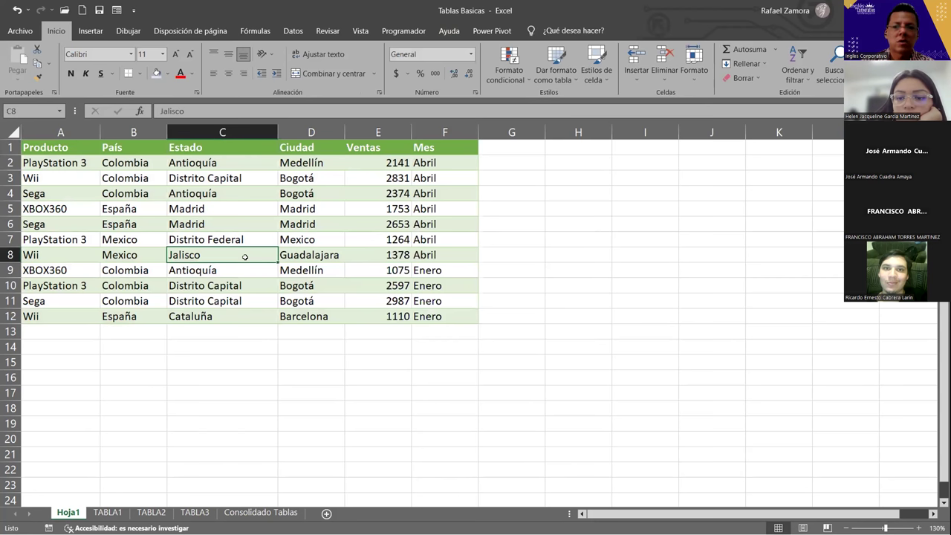
{"action": "left_click", "coordinate": [355, 239]}
{"action": "left_click", "coordinate": [188, 211]}
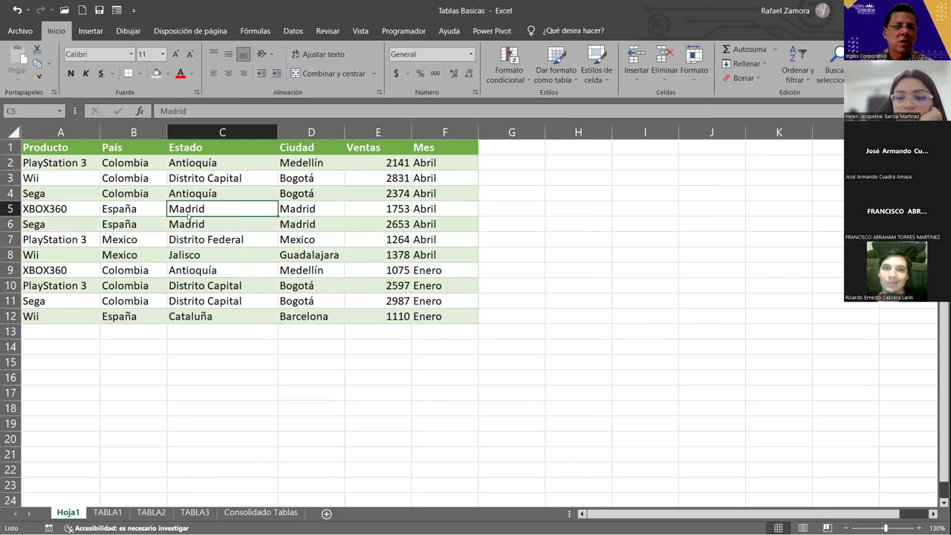
{"action": "left_click_drag", "start_coordinate": [192, 217], "coordinate": [297, 227]}
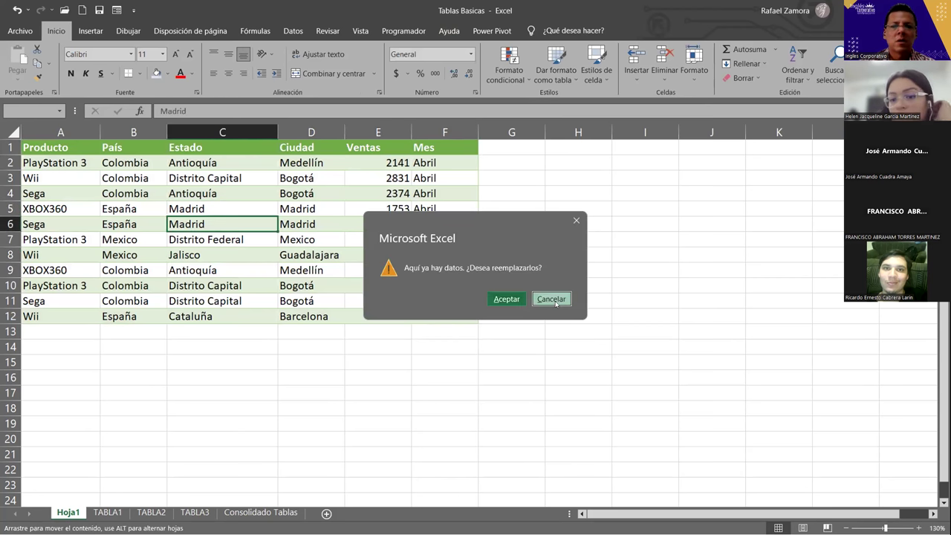
{"action": "left_click", "coordinate": [551, 298]}
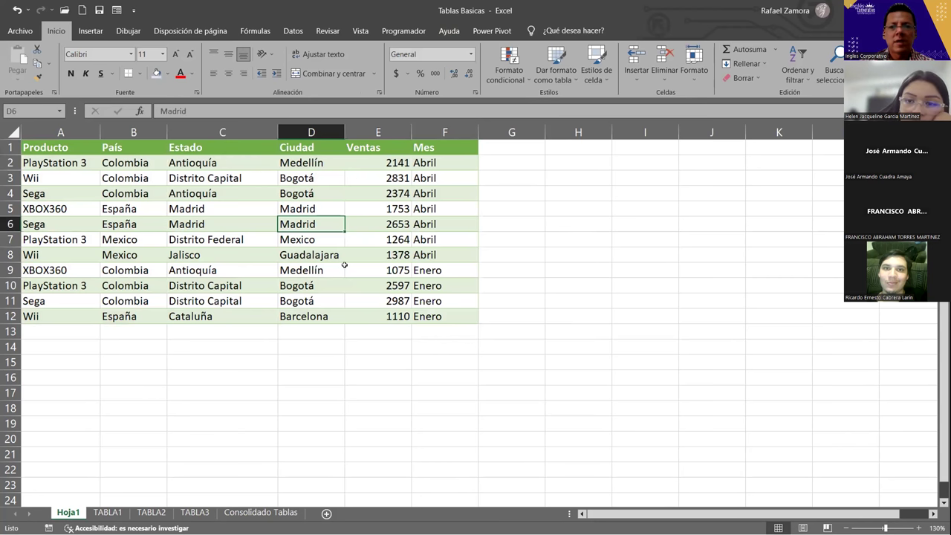
{"action": "key", "text": "Left"}
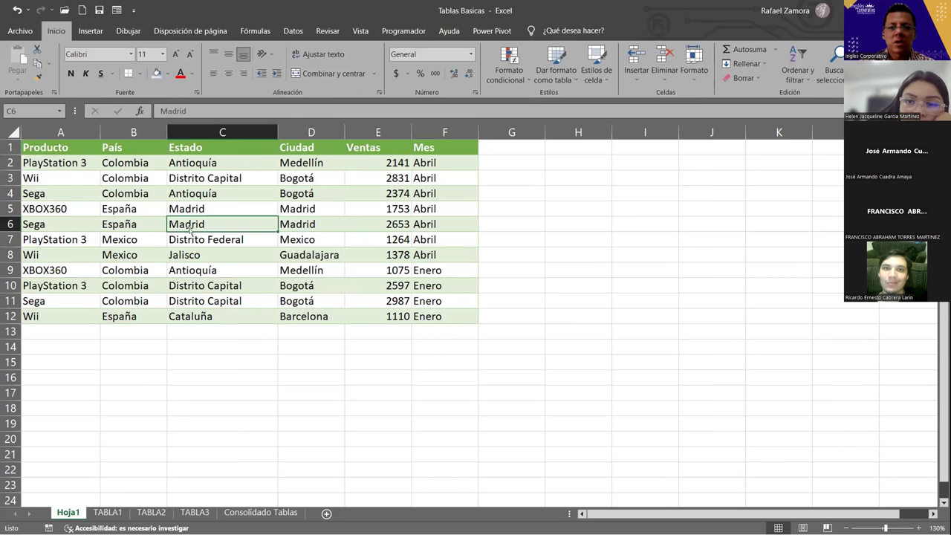
{"action": "key", "text": "Down"}
{"action": "key", "text": "Down"}
{"action": "key", "text": "Down"}
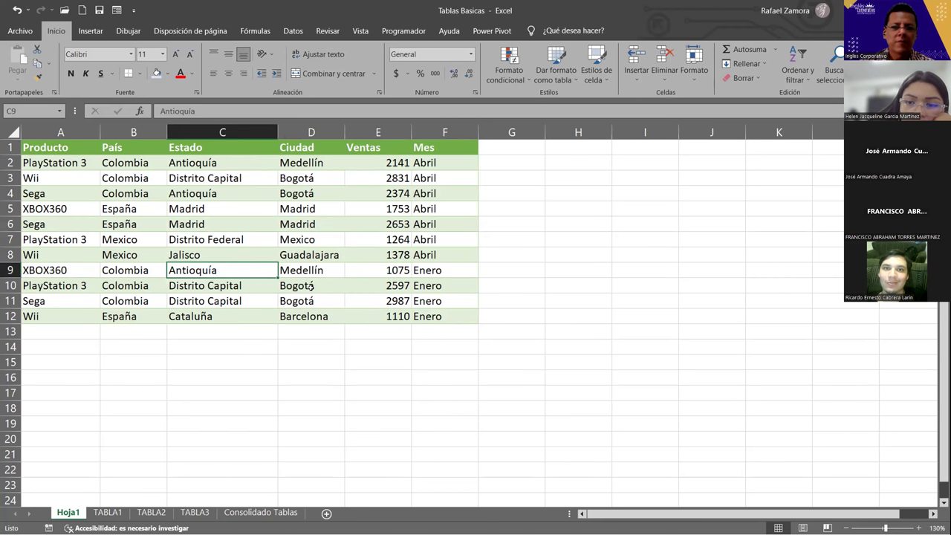
{"action": "left_click", "coordinate": [281, 292]}
{"action": "left_click", "coordinate": [106, 244]}
{"action": "key", "text": "Up"}
{"action": "key", "text": "Up"}
{"action": "key", "text": "Right"}
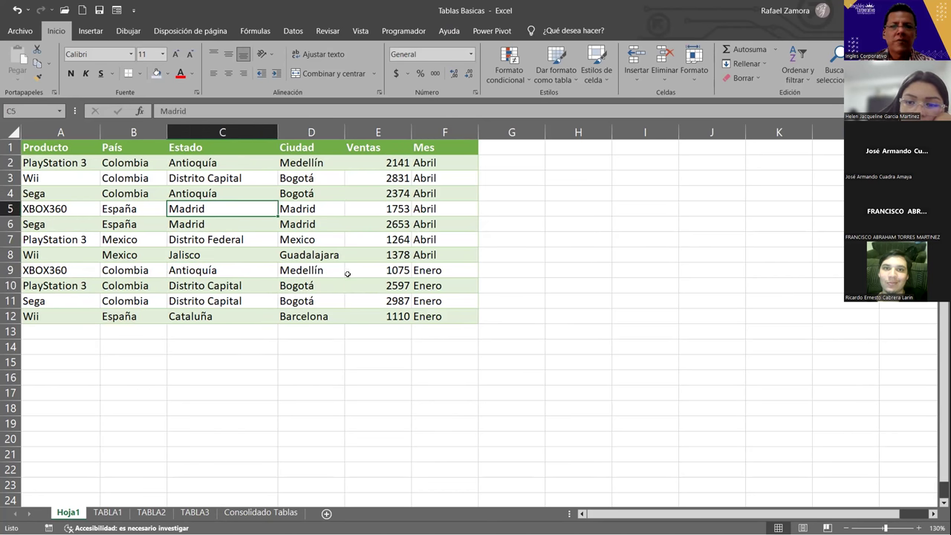
{"action": "left_click", "coordinate": [348, 274]}
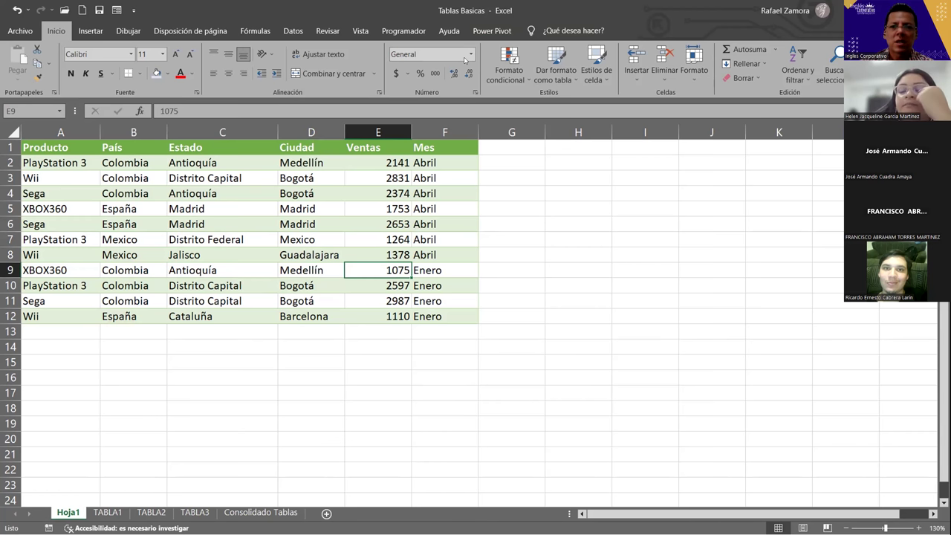
{"action": "left_click", "coordinate": [448, 211]}
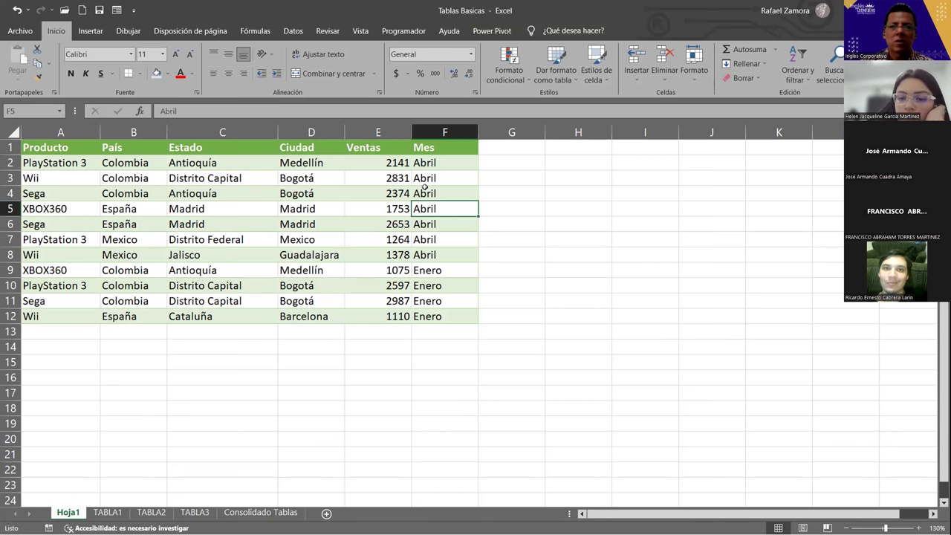
{"action": "left_click", "coordinate": [311, 240]}
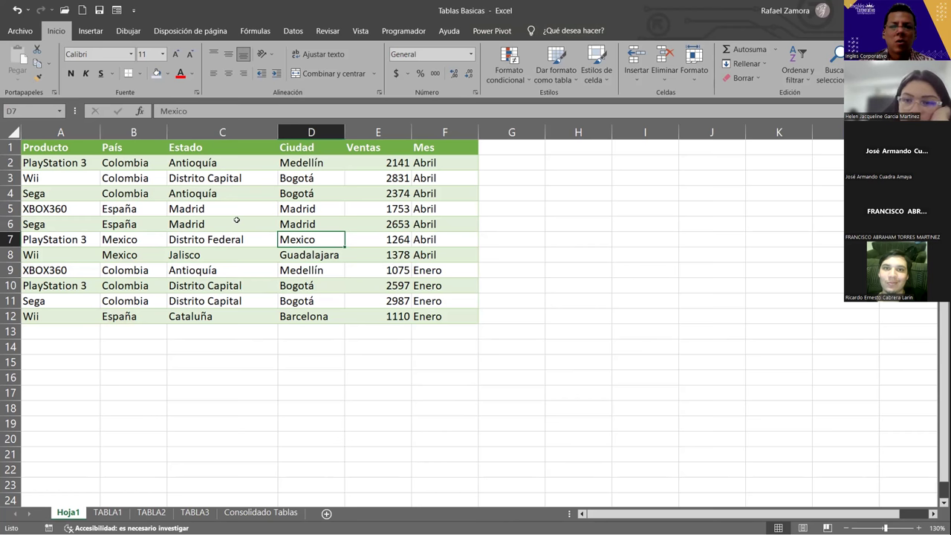
{"action": "left_click", "coordinate": [229, 179]}
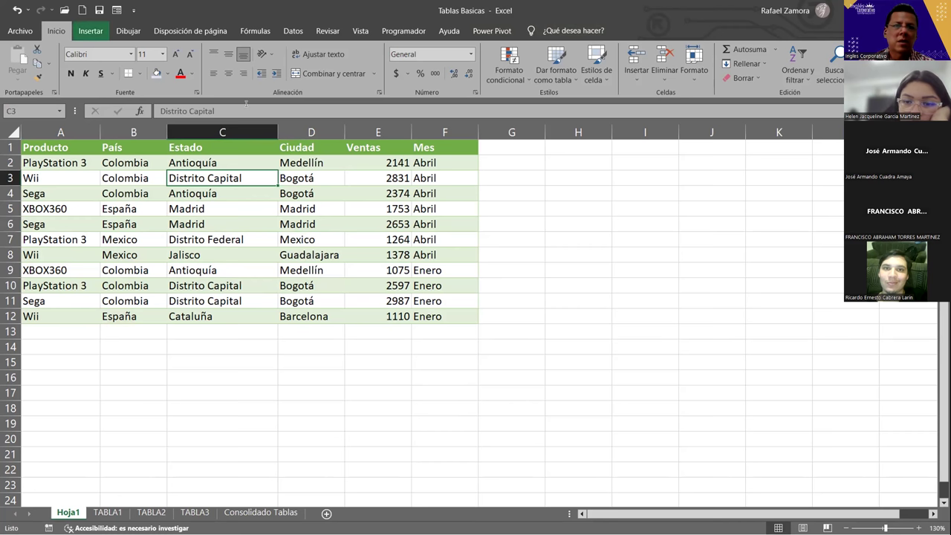
{"action": "left_click", "coordinate": [91, 31]}
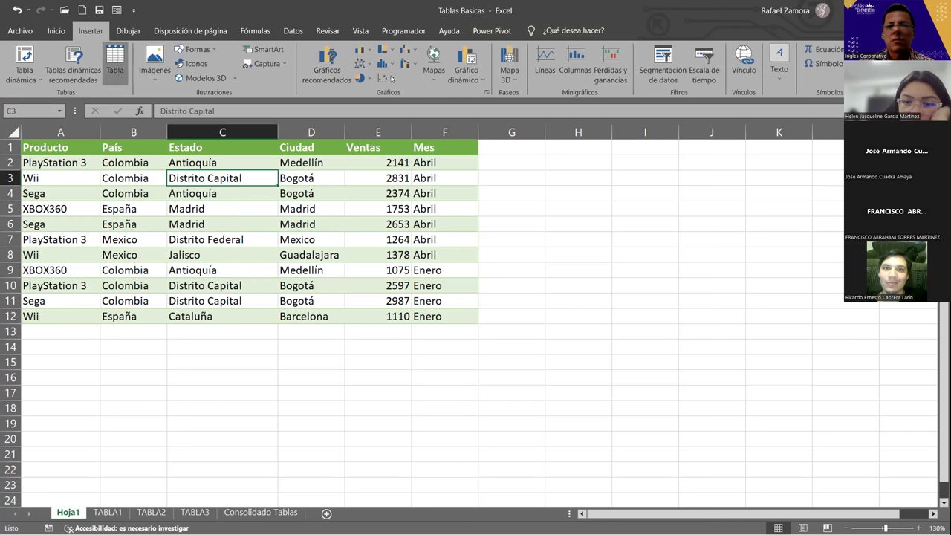
{"action": "left_click", "coordinate": [538, 288]}
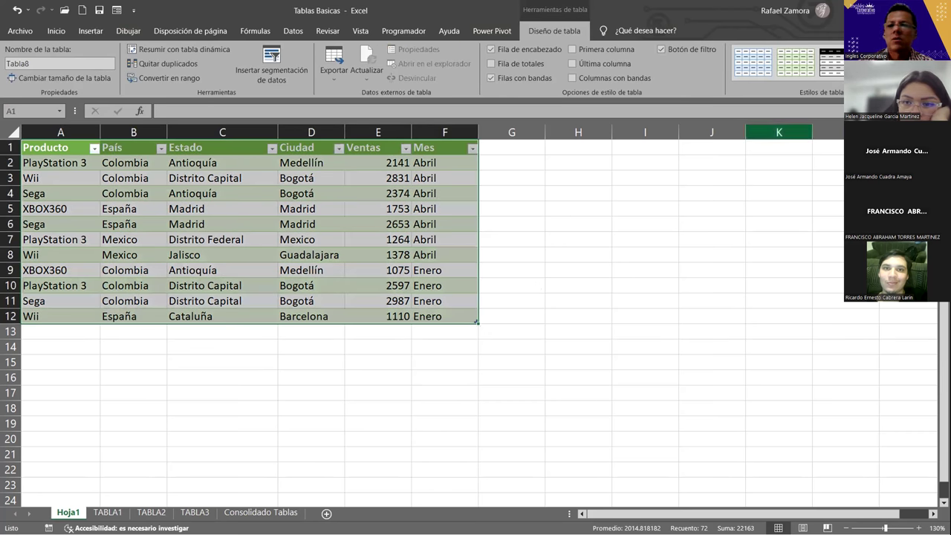
{"action": "left_click", "coordinate": [942, 82]}
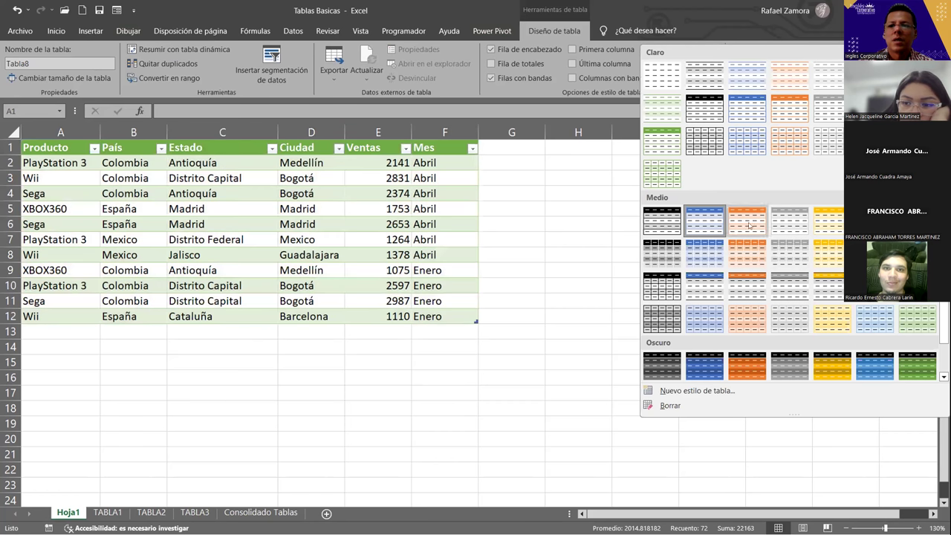
{"action": "left_click", "coordinate": [839, 221]}
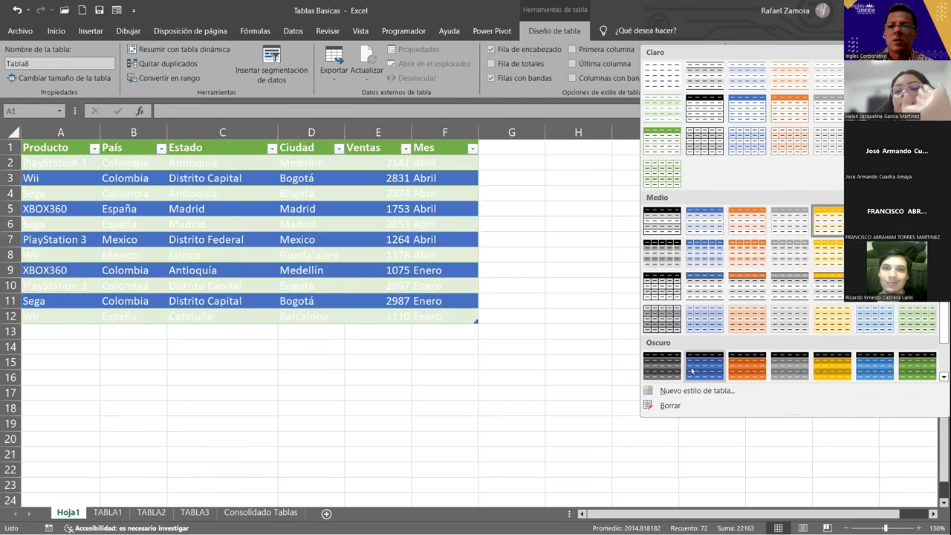
{"action": "left_click", "coordinate": [647, 316]}
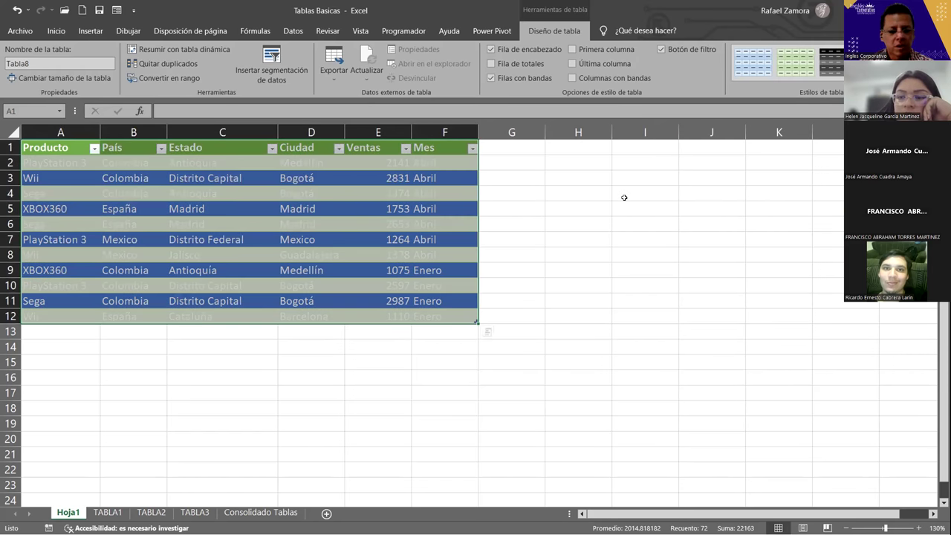
{"action": "key", "text": "ctrl+z"}
{"action": "key", "text": "ctrl+z"}
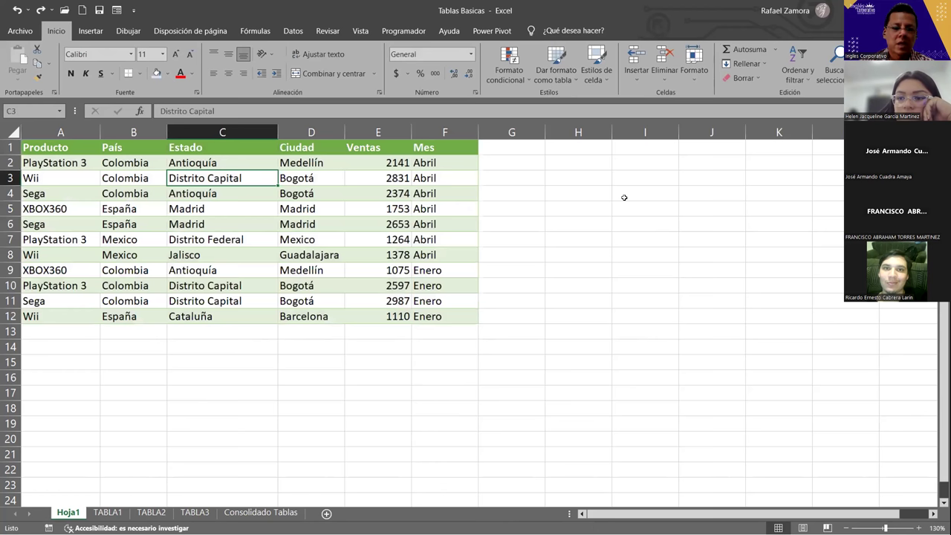
{"action": "left_click", "coordinate": [414, 235]}
{"action": "left_click", "coordinate": [198, 191]}
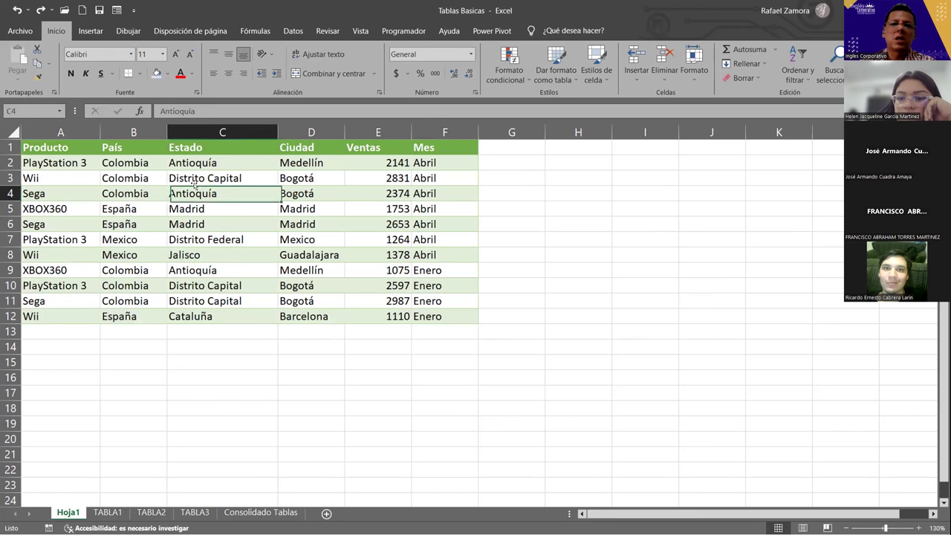
{"action": "left_click", "coordinate": [243, 202]}
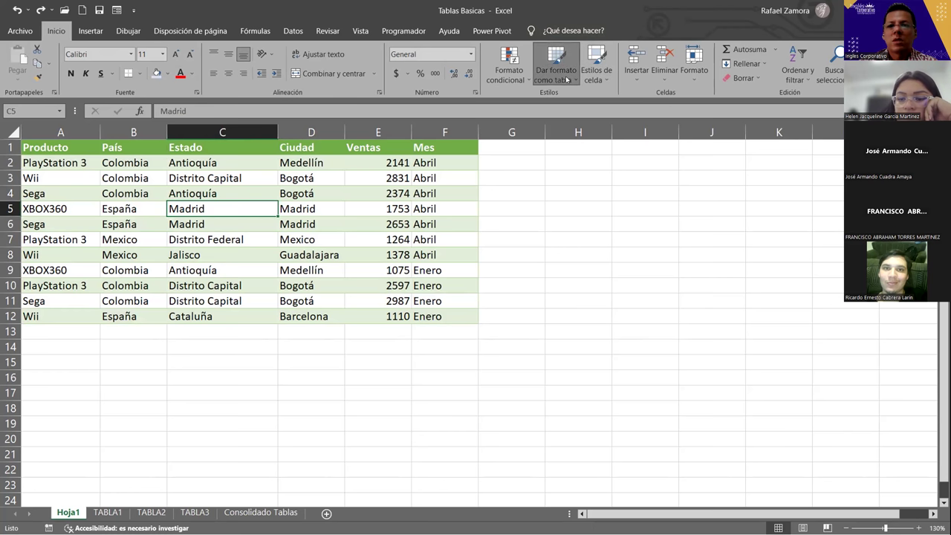
Format A1:F12 as a table with the gold medium style, then undo it
{"action": "left_click", "coordinate": [567, 80]}
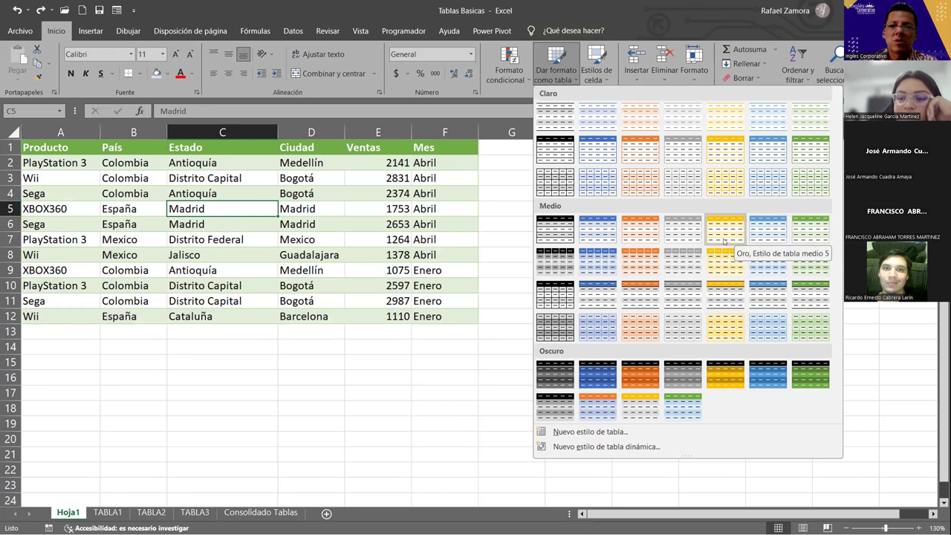
{"action": "left_click", "coordinate": [741, 227]}
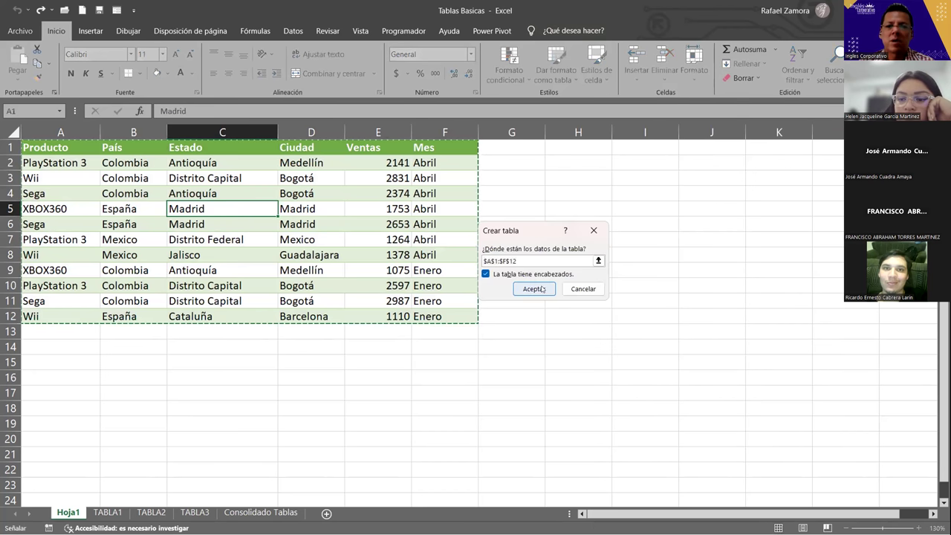
{"action": "left_click", "coordinate": [541, 289]}
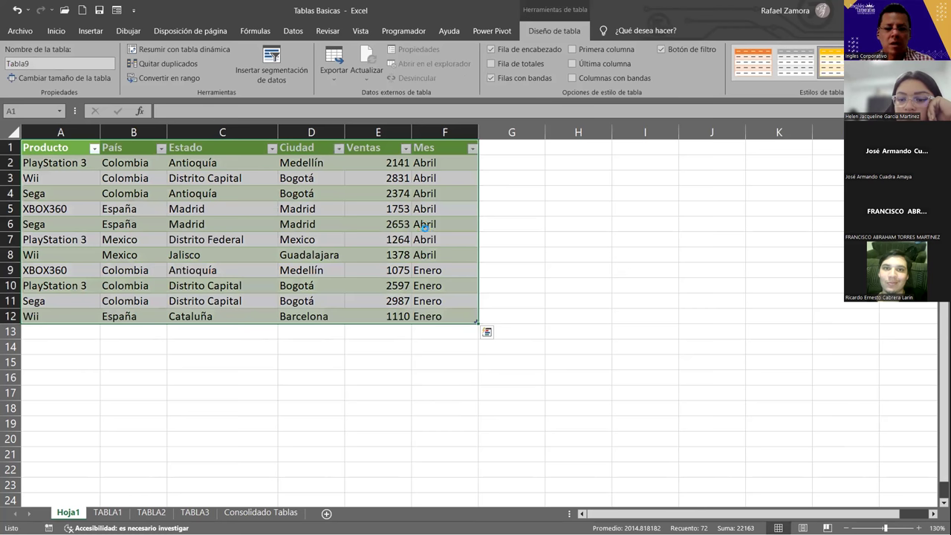
{"action": "key", "text": "ctrl+z"}
Reapply the gold medium table style to A1:F12 with headers, using the style's Apply option
{"action": "left_click", "coordinate": [414, 178]}
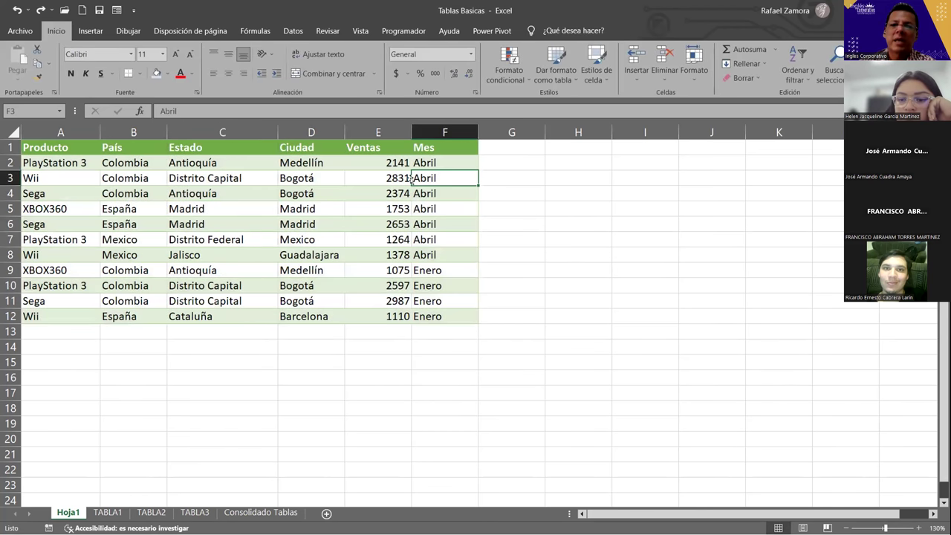
{"action": "left_click", "coordinate": [555, 79]}
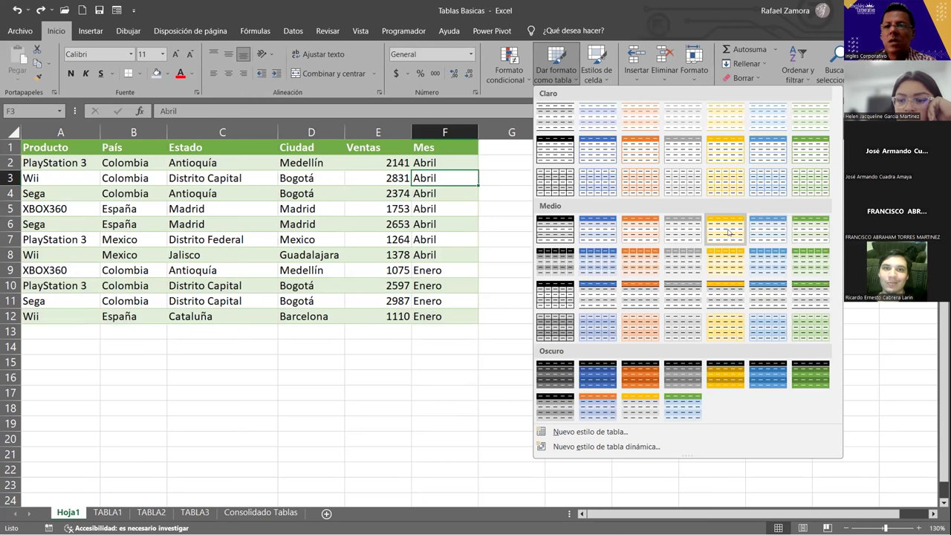
{"action": "right_click", "coordinate": [729, 233]}
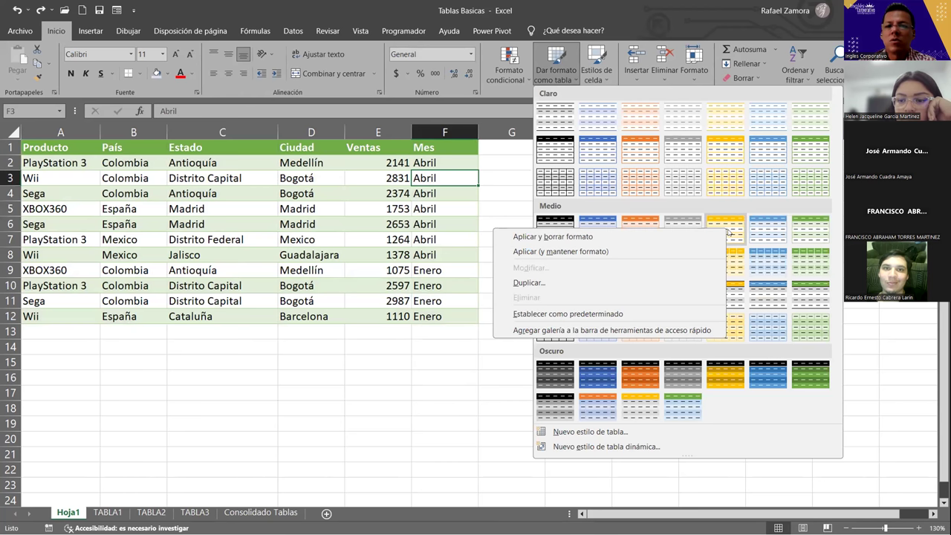
{"action": "left_click", "coordinate": [562, 236]}
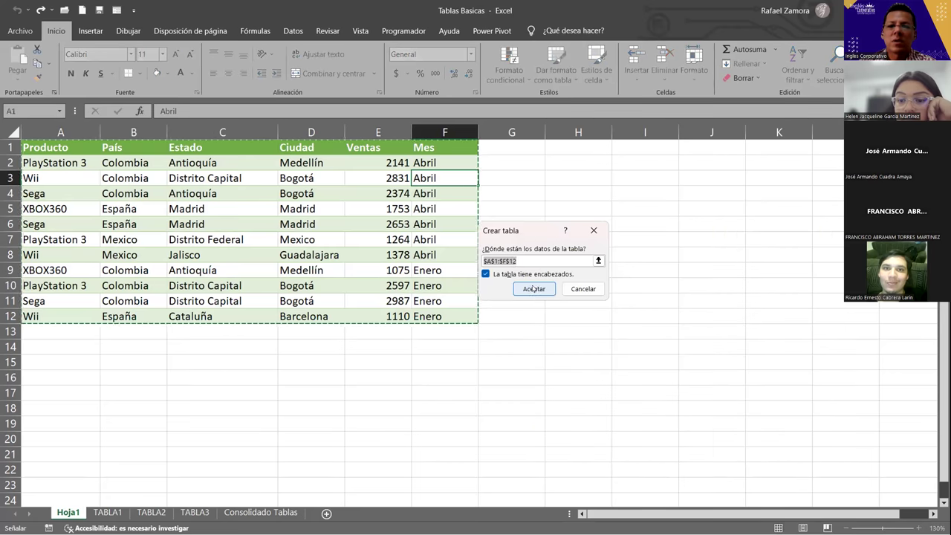
{"action": "left_click", "coordinate": [537, 289]}
{"action": "left_click", "coordinate": [617, 260]}
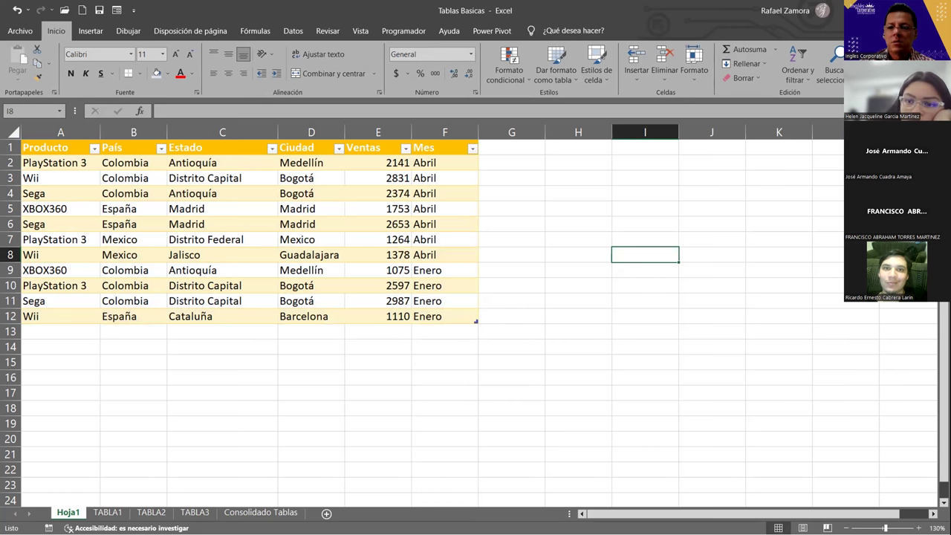
{"action": "left_click", "coordinate": [308, 269]}
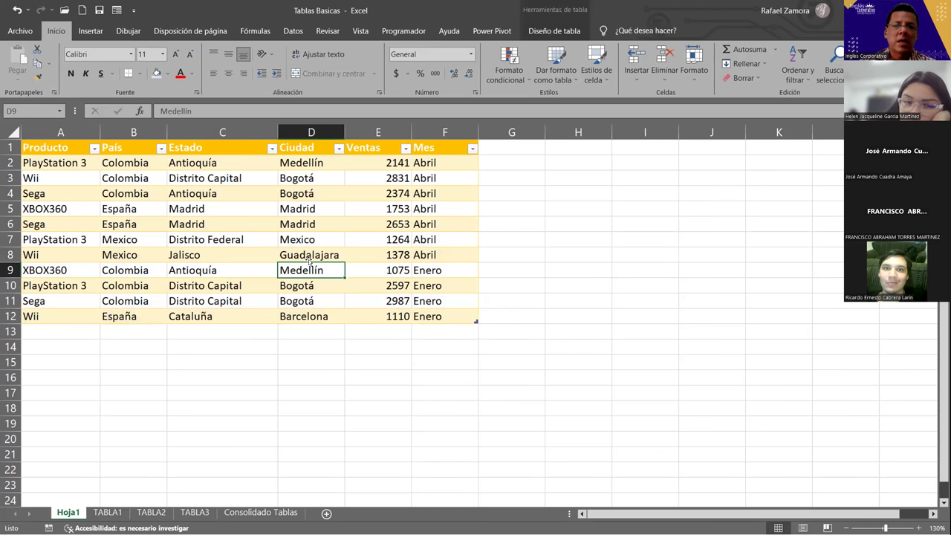
{"action": "left_click", "coordinate": [545, 304]}
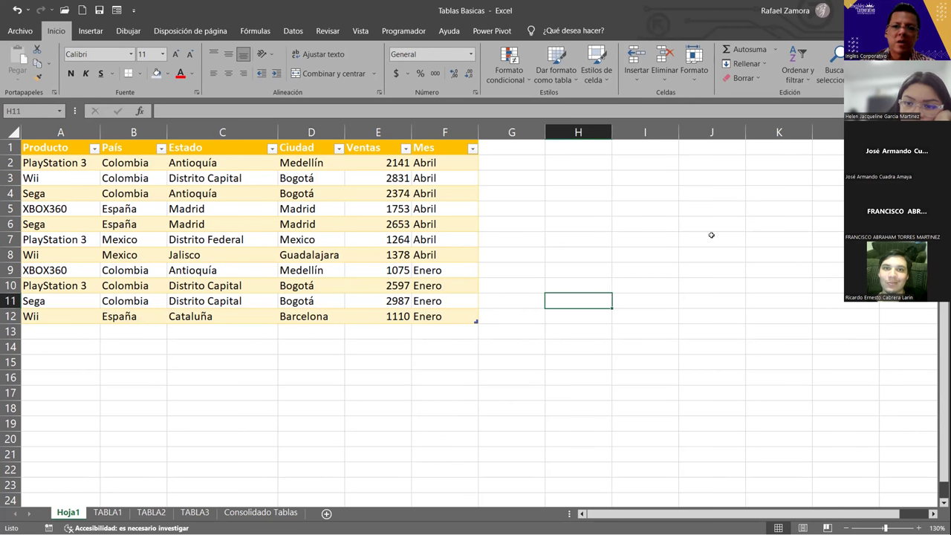
{"action": "left_click", "coordinate": [360, 250]}
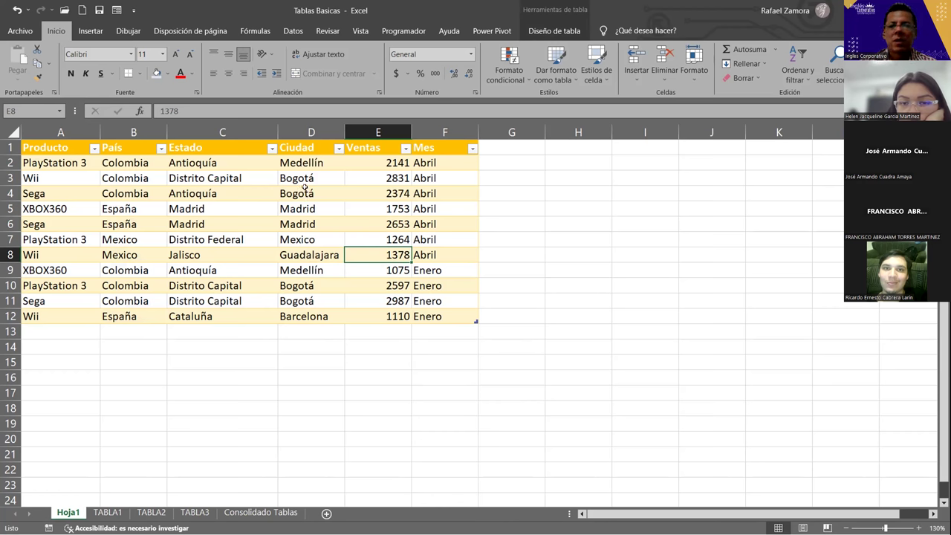
{"action": "left_click", "coordinate": [387, 210]}
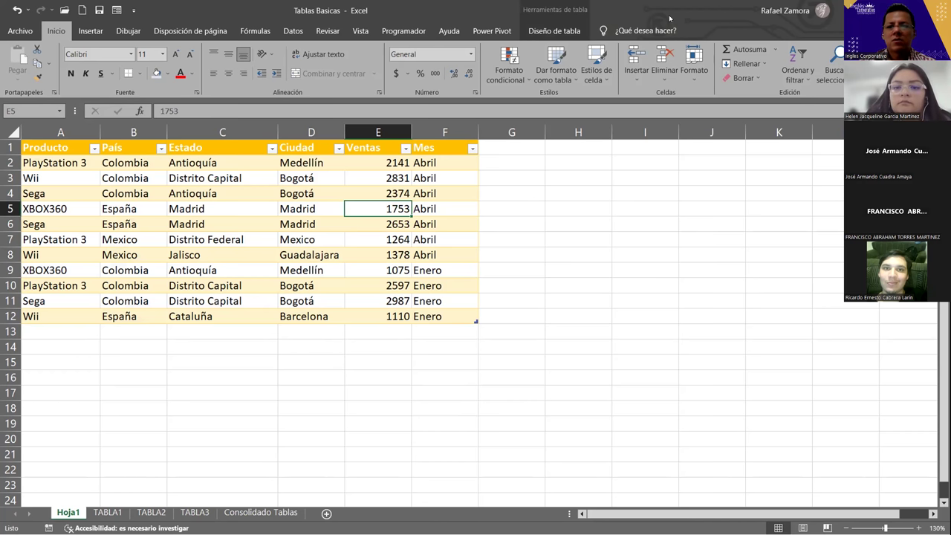
{"action": "left_click", "coordinate": [575, 24]}
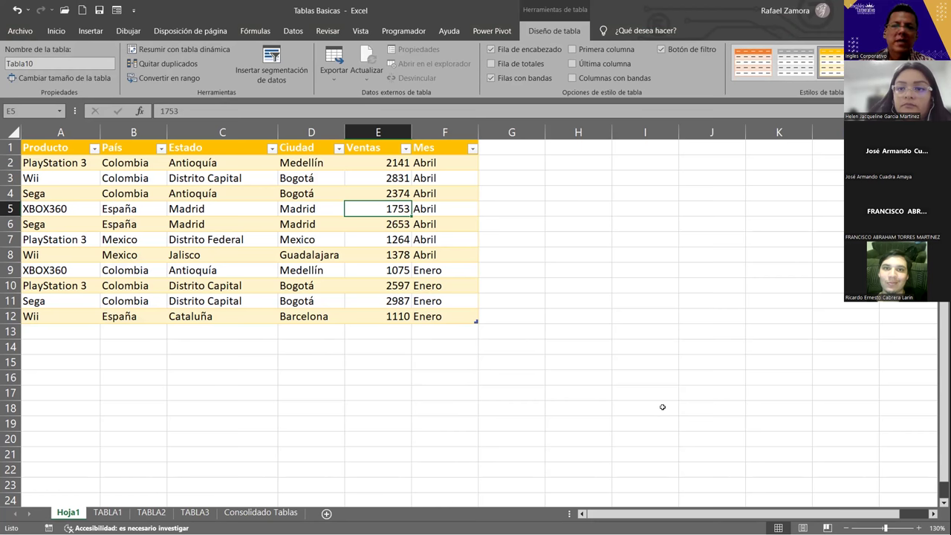
{"action": "left_click", "coordinate": [565, 235]}
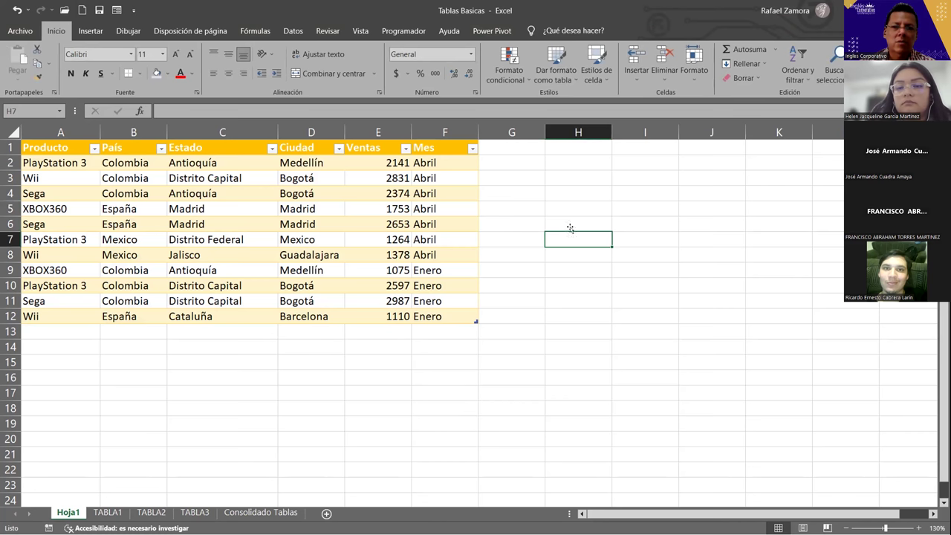
{"action": "left_click", "coordinate": [310, 207]}
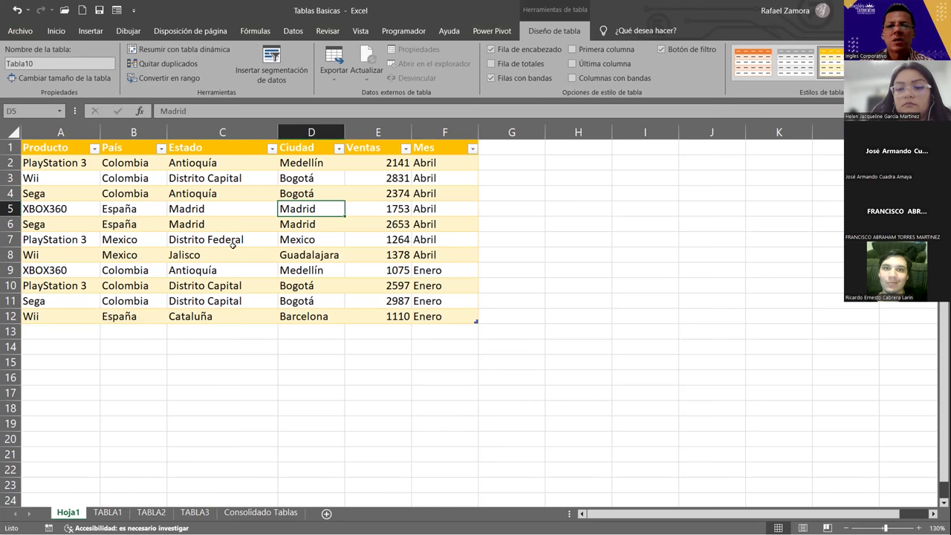
Turn off Tabla10's header filter buttons, also toggling them with Ctrl+Shift+L
{"action": "left_click", "coordinate": [515, 253]}
{"action": "left_click", "coordinate": [324, 167]}
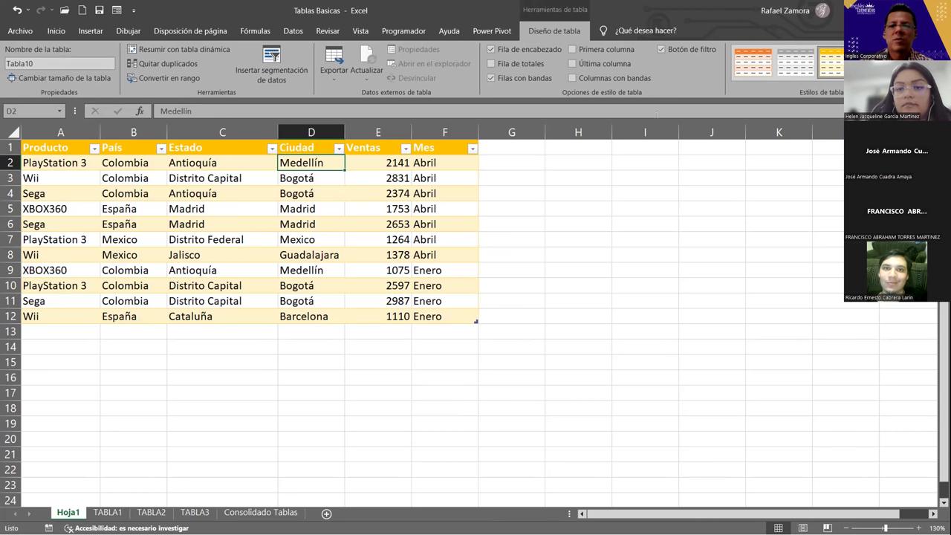
{"action": "left_click", "coordinate": [685, 51]}
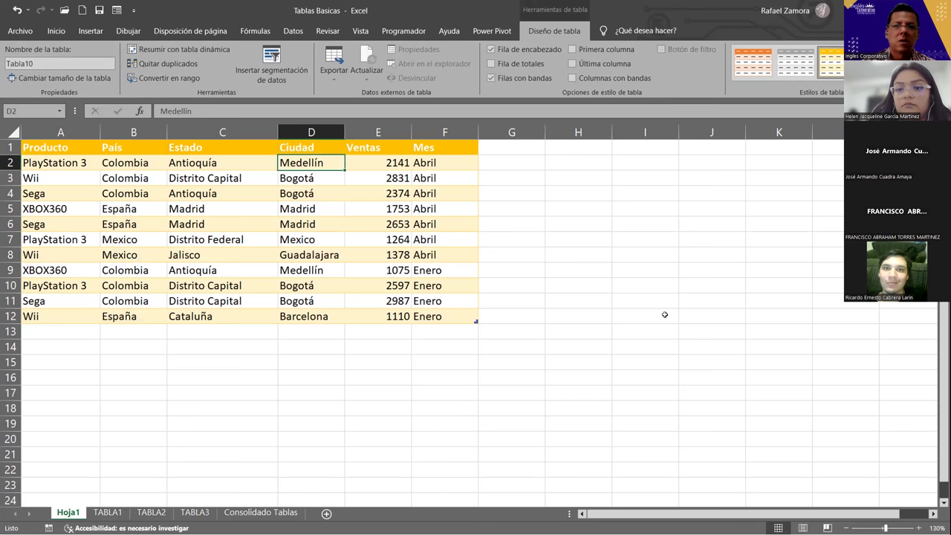
{"action": "left_click", "coordinate": [346, 192]}
{"action": "key", "text": "ctrl+shift+l"}
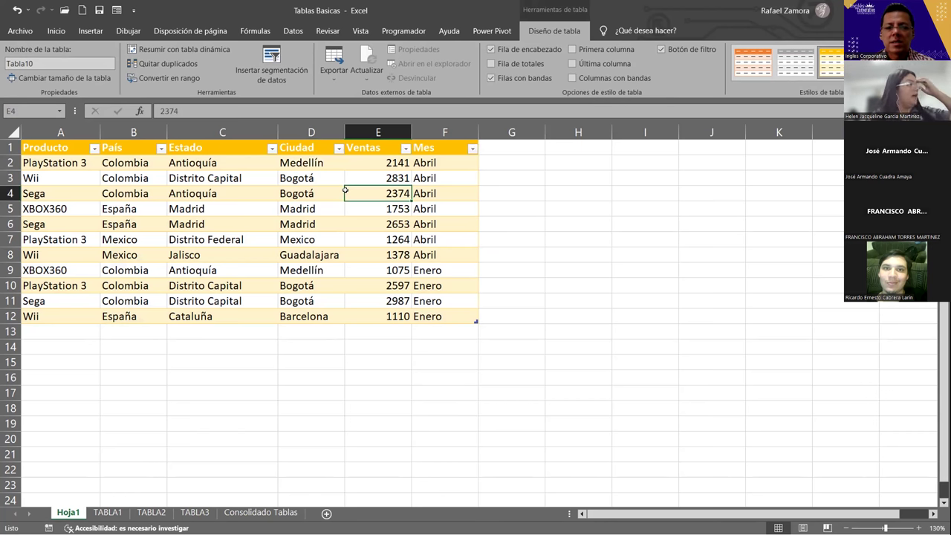
{"action": "key", "text": "ctrl+shift+l"}
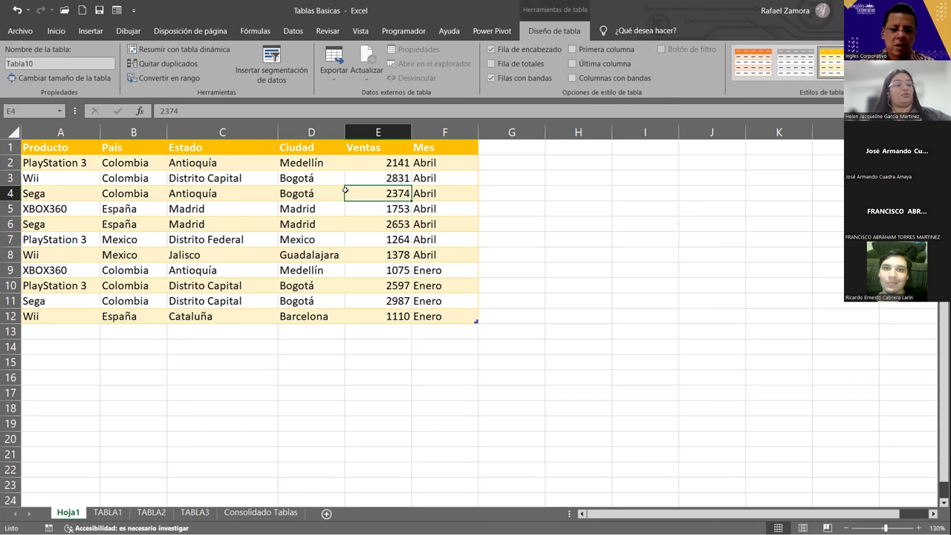
{"action": "key", "text": "ctrl+shift+l"}
{"action": "key", "text": "ctrl+shift+l"}
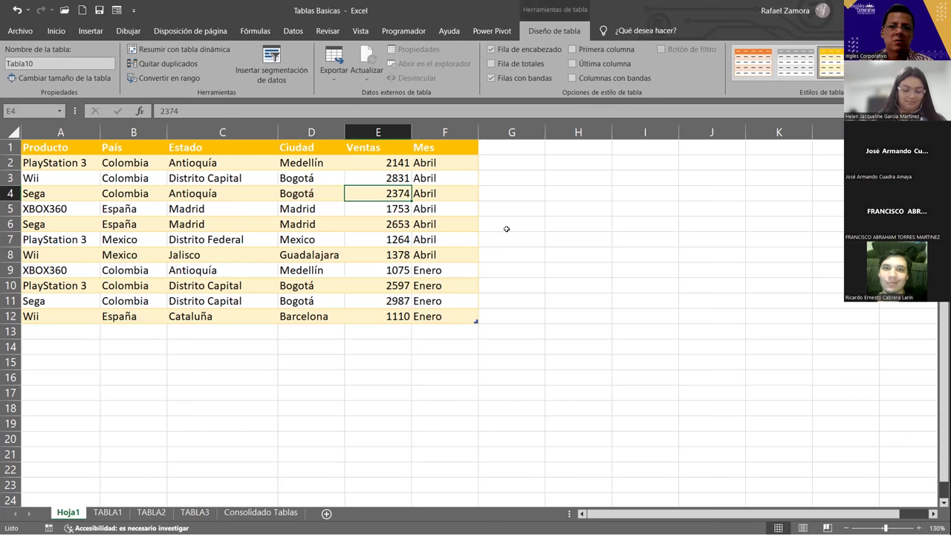
{"action": "left_click", "coordinate": [435, 212]}
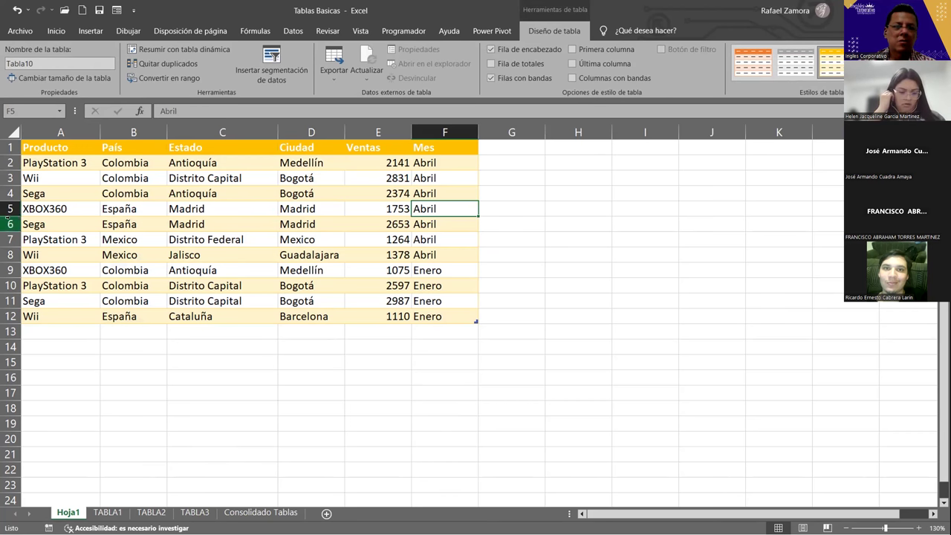
Insert a blank table row at row 6 above the Sega row
{"action": "left_click", "coordinate": [7, 223]}
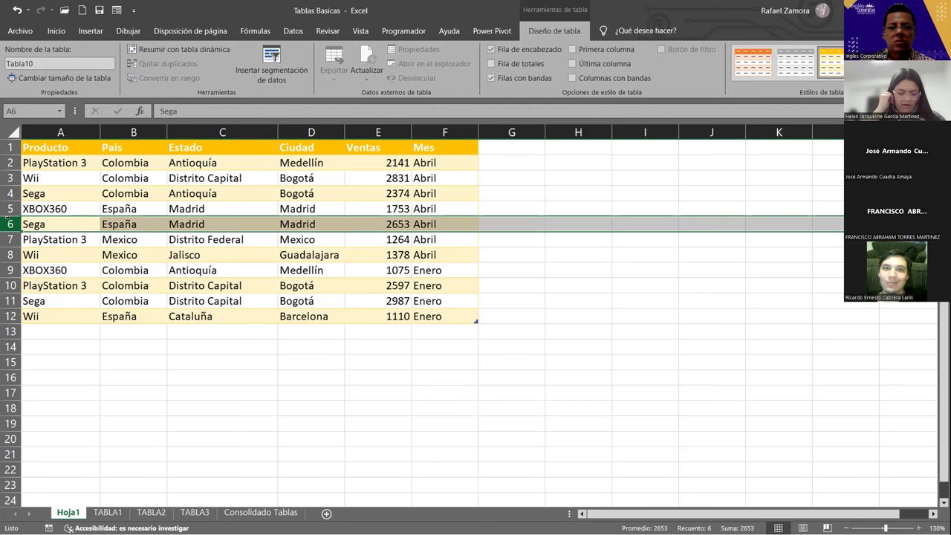
{"action": "key", "text": "ctrl+plus"}
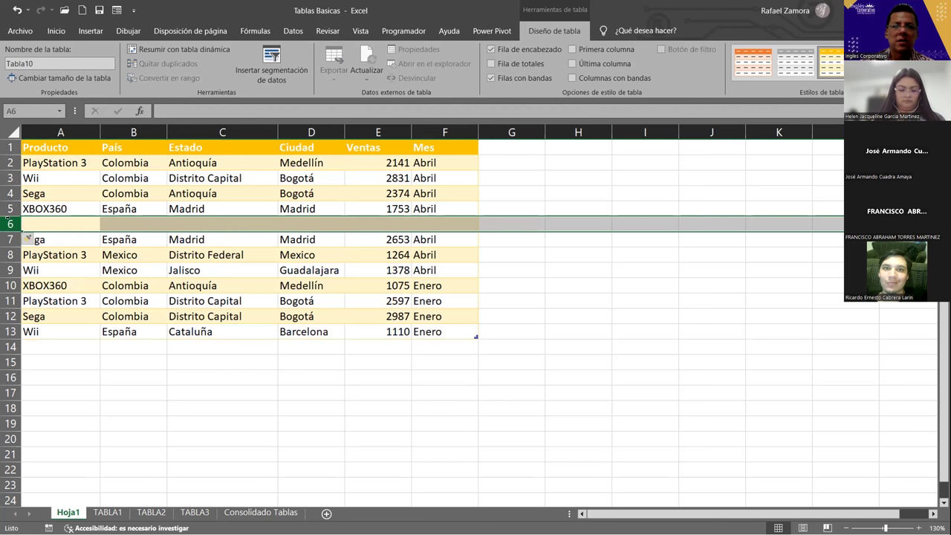
{"action": "left_click", "coordinate": [471, 218]}
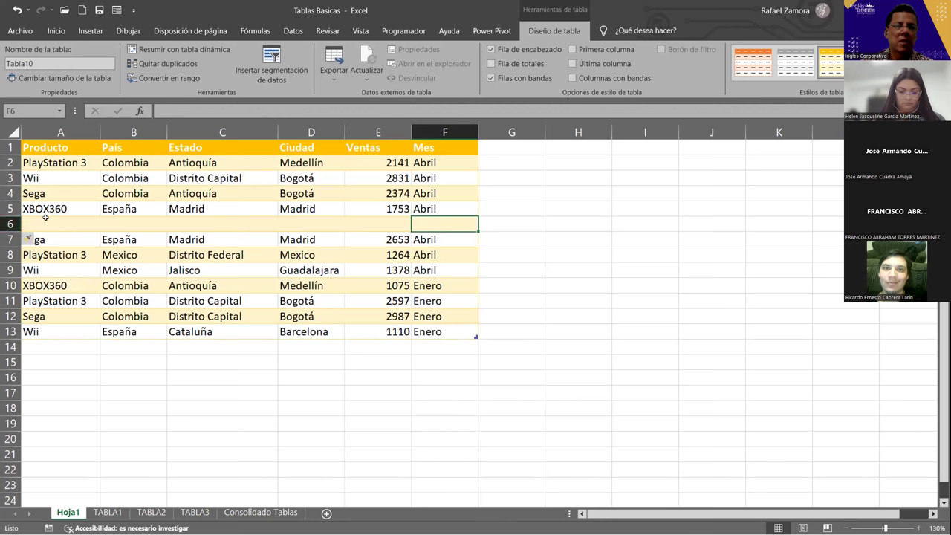
Insert four blank rows at rows 6–9, then undo so the records run continuously
{"action": "left_click", "coordinate": [9, 224]}
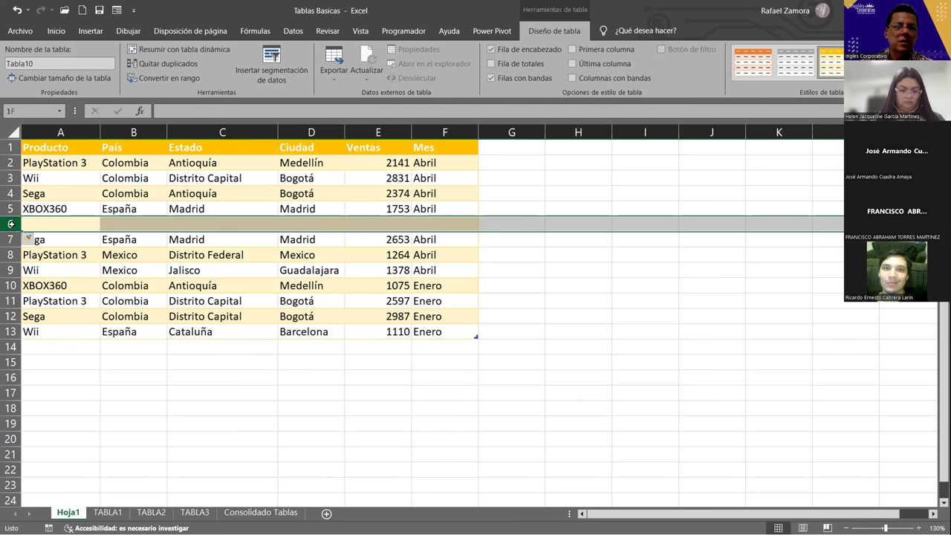
{"action": "left_click_drag", "start_coordinate": [28, 236], "coordinate": [27, 283]}
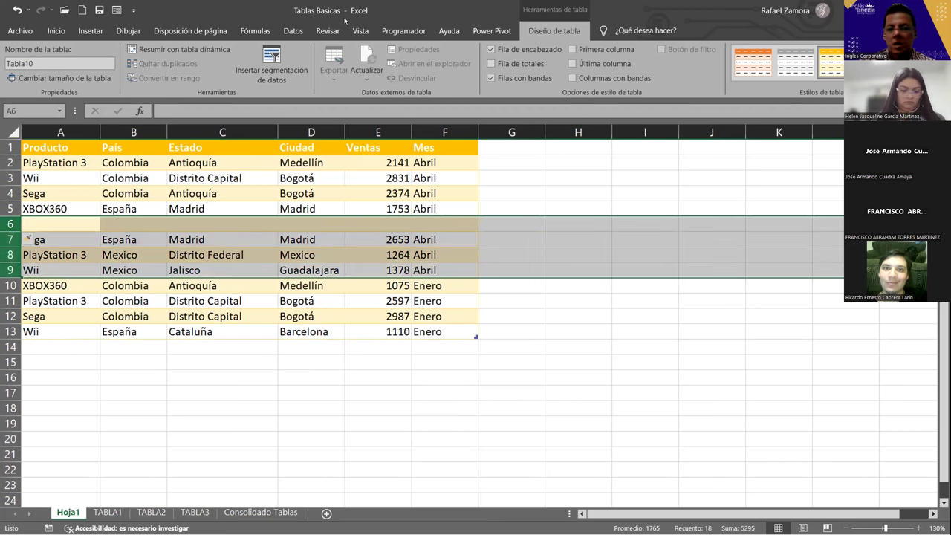
{"action": "key", "text": "ctrl+plus"}
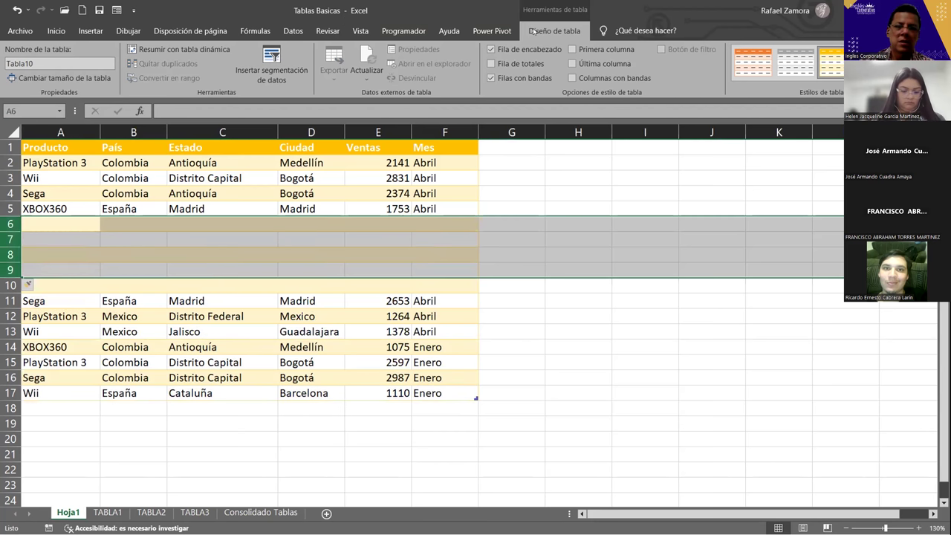
{"action": "left_click", "coordinate": [530, 281]}
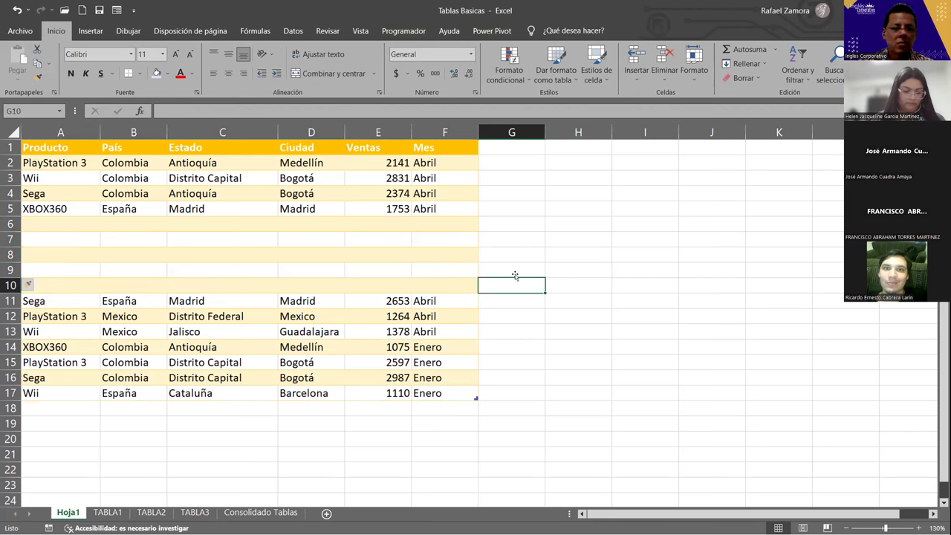
{"action": "key", "text": "ctrl+z"}
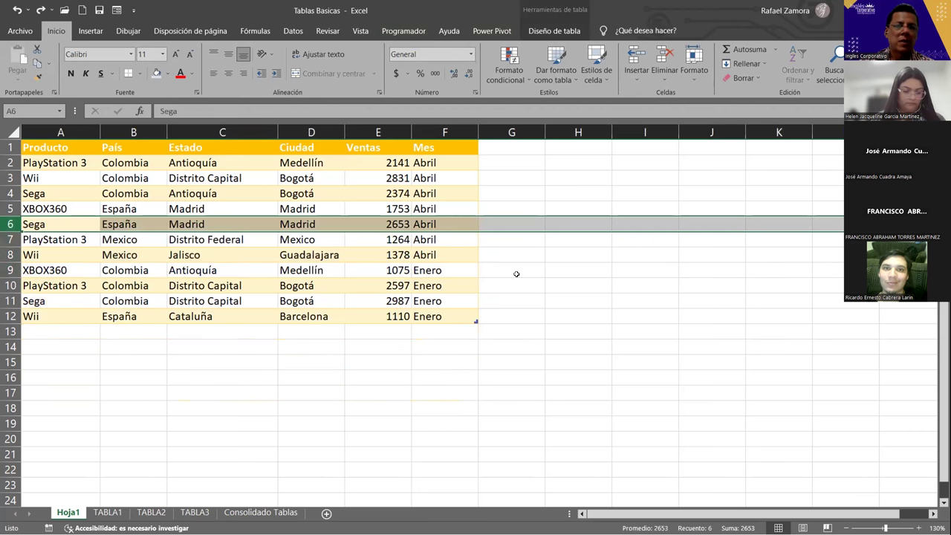
{"action": "left_click", "coordinate": [504, 340]}
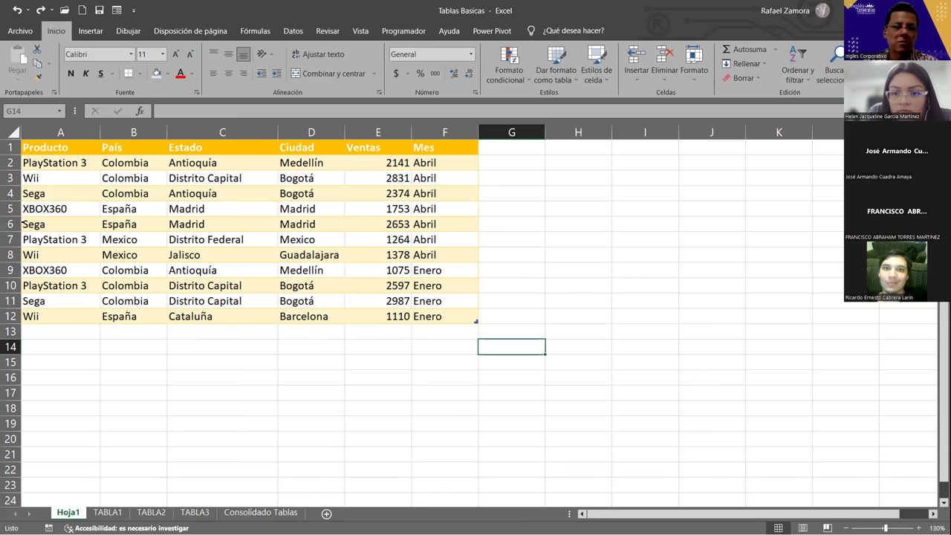
{"action": "left_click", "coordinate": [23, 224]}
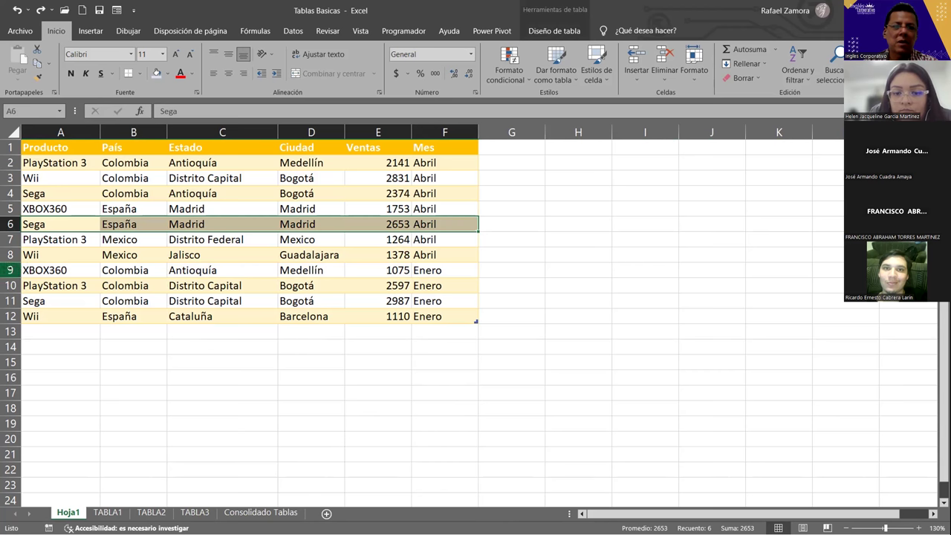
{"action": "left_click", "coordinate": [11, 270]}
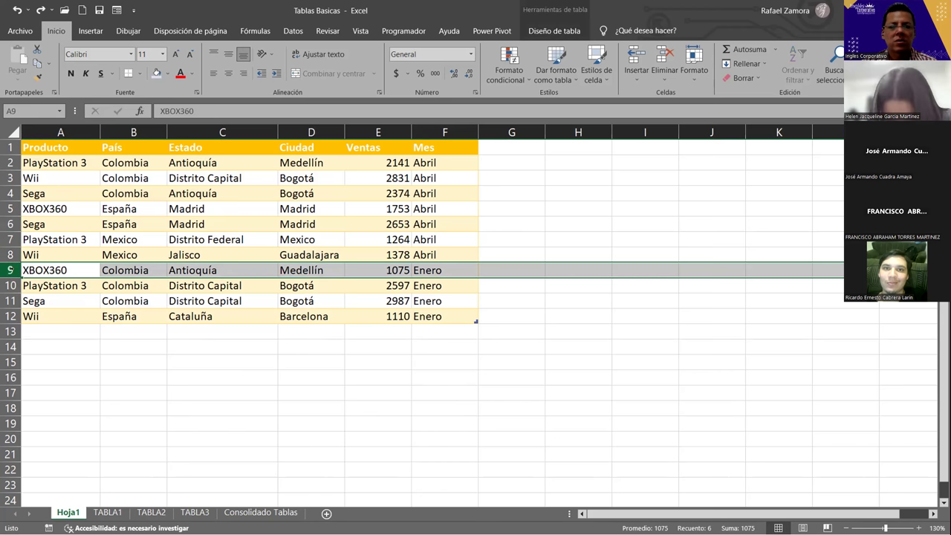
{"action": "left_click", "coordinate": [169, 236]}
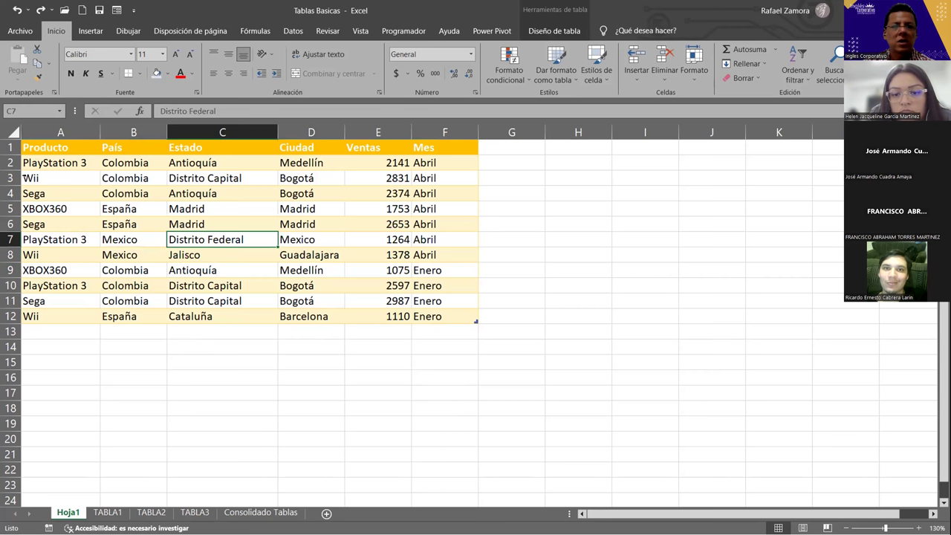
{"action": "left_click", "coordinate": [26, 178]}
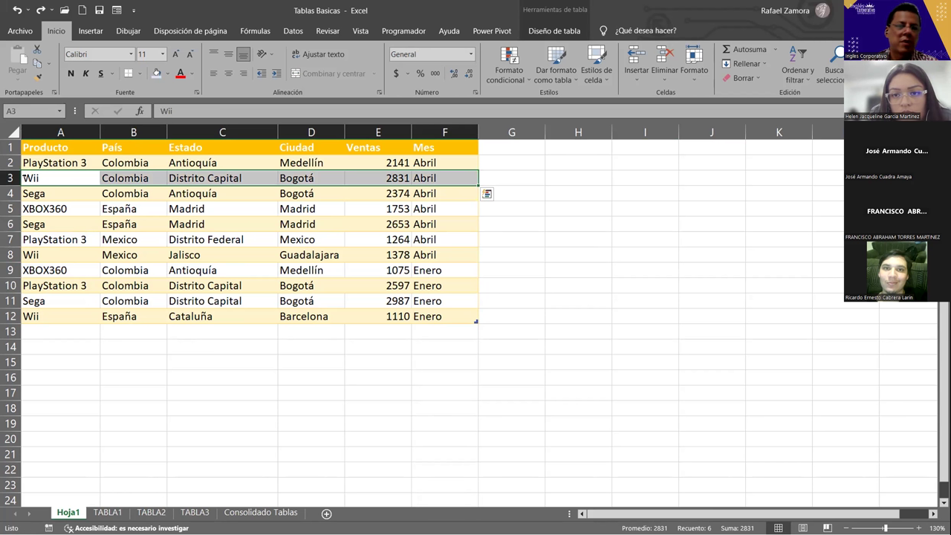
{"action": "left_click", "coordinate": [322, 128]}
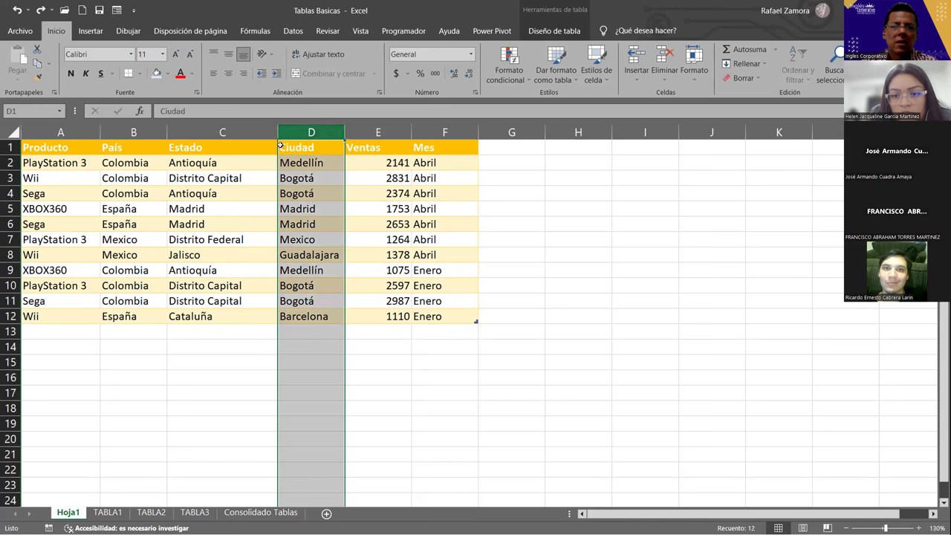
{"action": "left_click", "coordinate": [245, 135]}
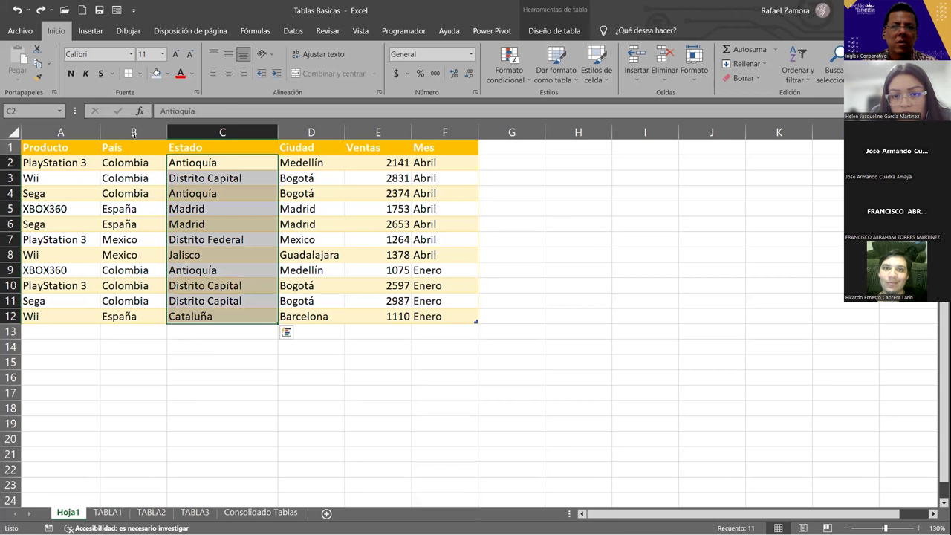
{"action": "left_click", "coordinate": [134, 132]}
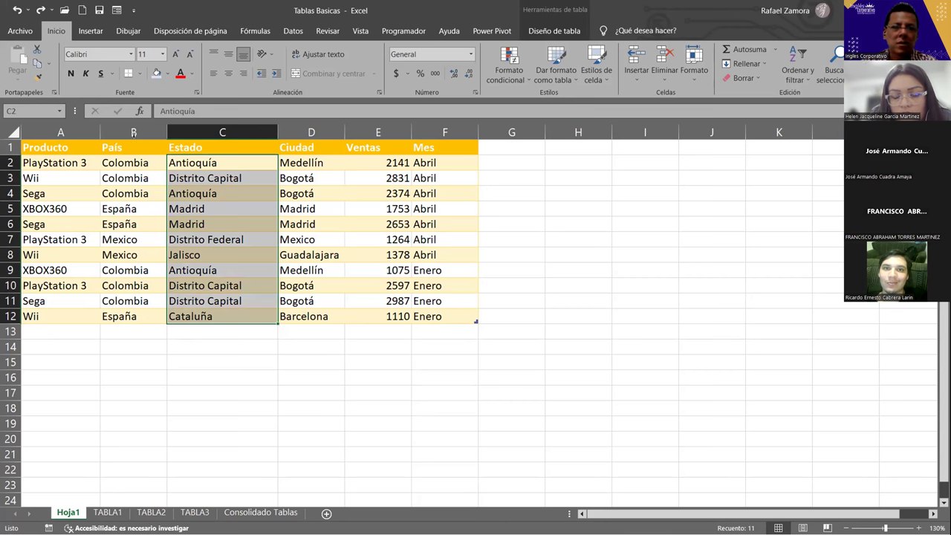
{"action": "left_click", "coordinate": [133, 135]}
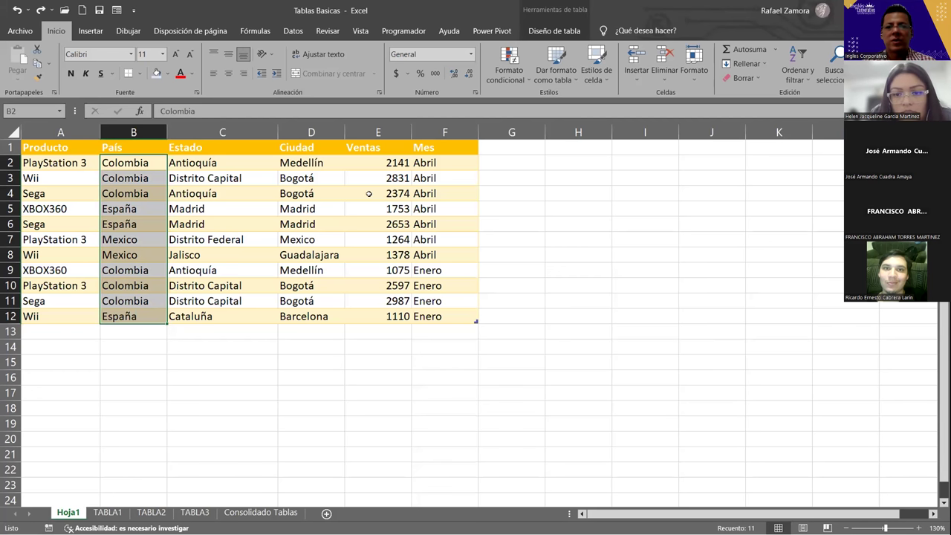
{"action": "left_click", "coordinate": [346, 235]}
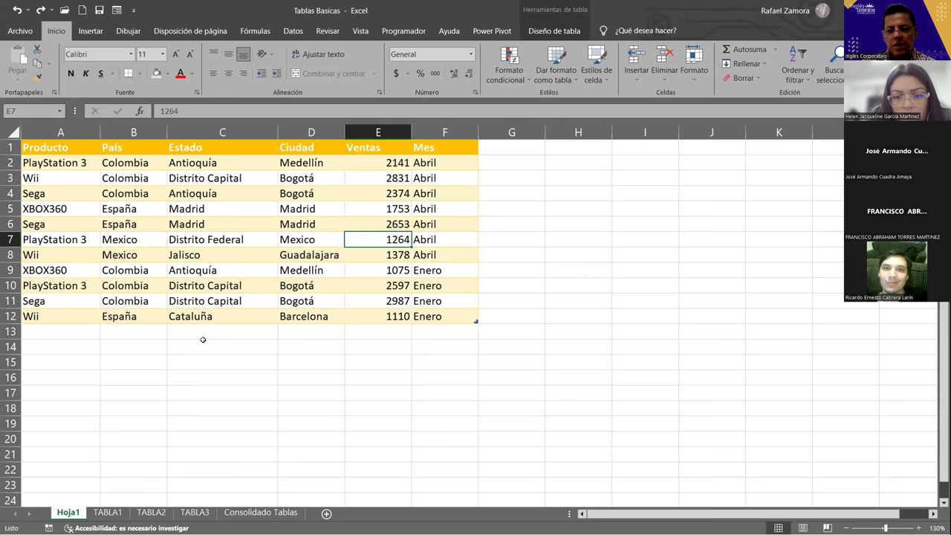
Enter PlayStation 3 in A13 and Sega in A14 directly below the table
{"action": "left_click", "coordinate": [50, 330]}
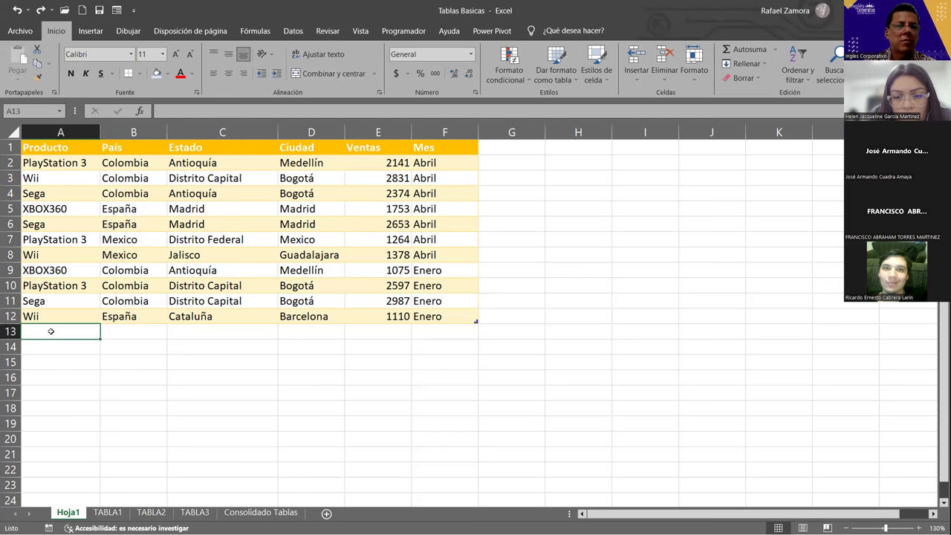
{"action": "type", "text": "PlayStation 3"}
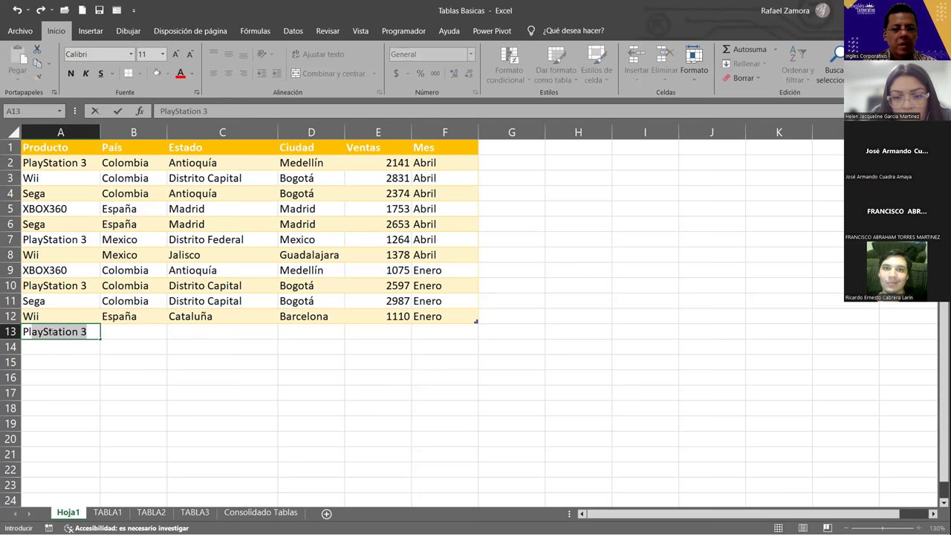
{"action": "key", "text": "Return"}
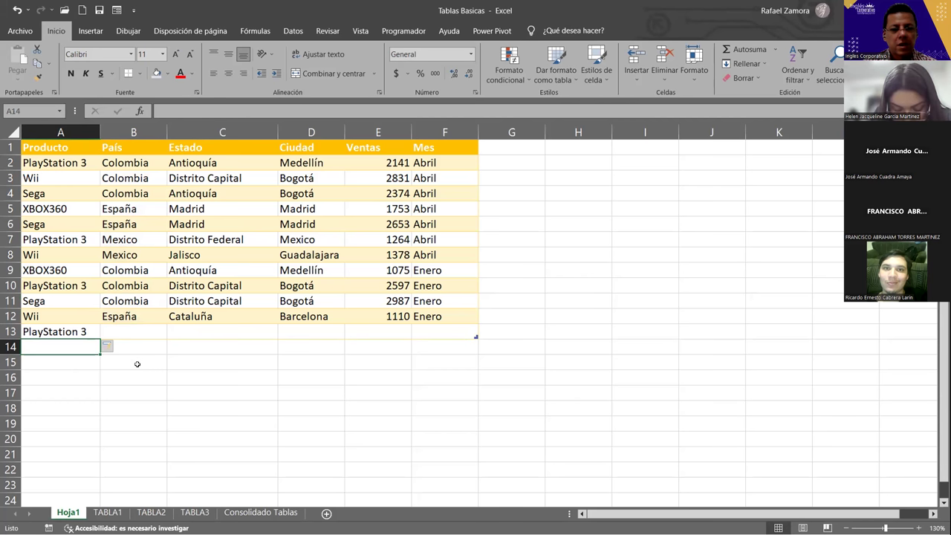
{"action": "type", "text": "Sega"}
{"action": "key", "text": "Return"}
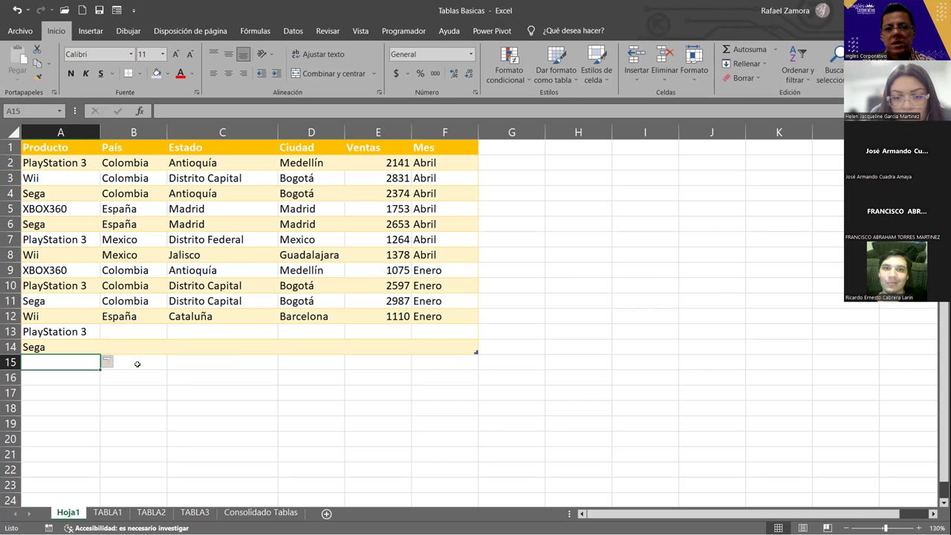
{"action": "left_click", "coordinate": [522, 346]}
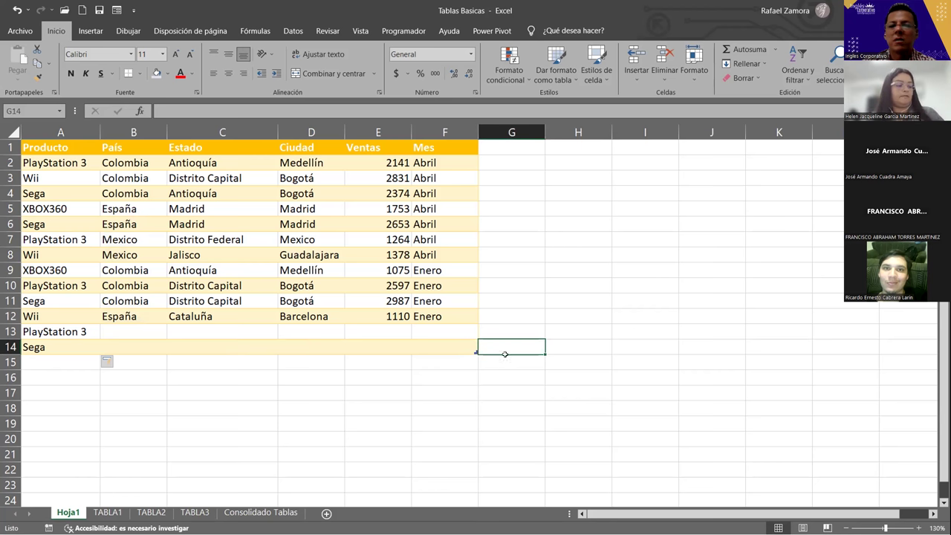
{"action": "left_click", "coordinate": [502, 141]}
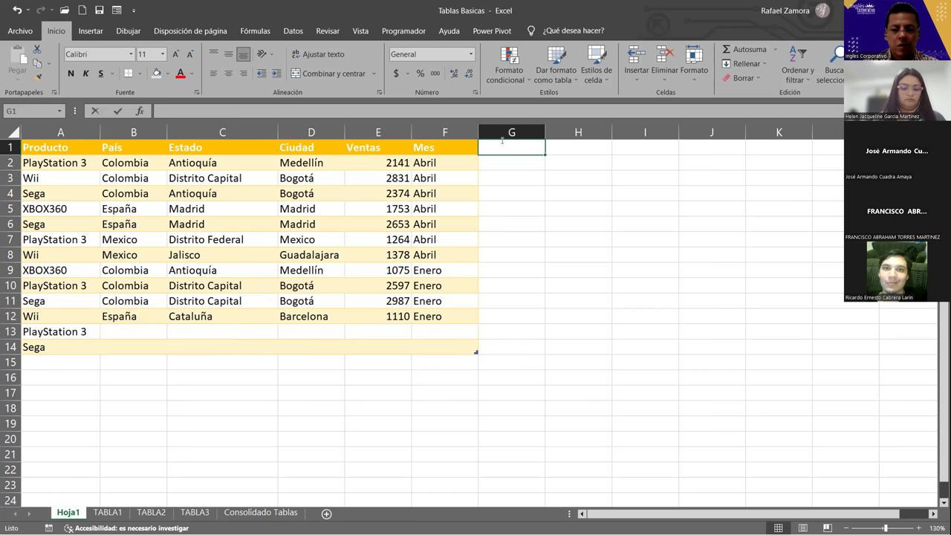
Type the header Total in G1 so the table widens to column G
{"action": "type", "text": "Total"}
{"action": "key", "text": "Return"}
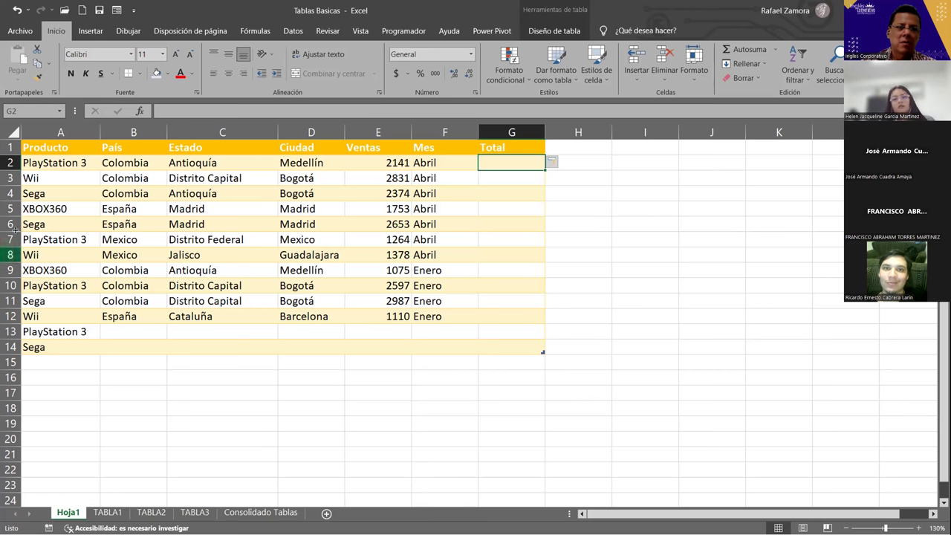
{"action": "left_click", "coordinate": [11, 192]}
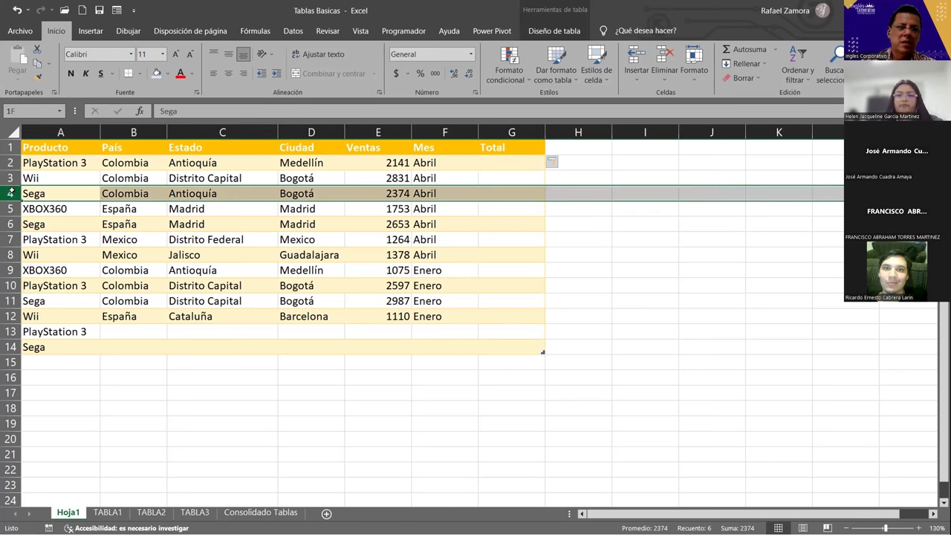
{"action": "left_click", "coordinate": [9, 286], "text": "shift"}
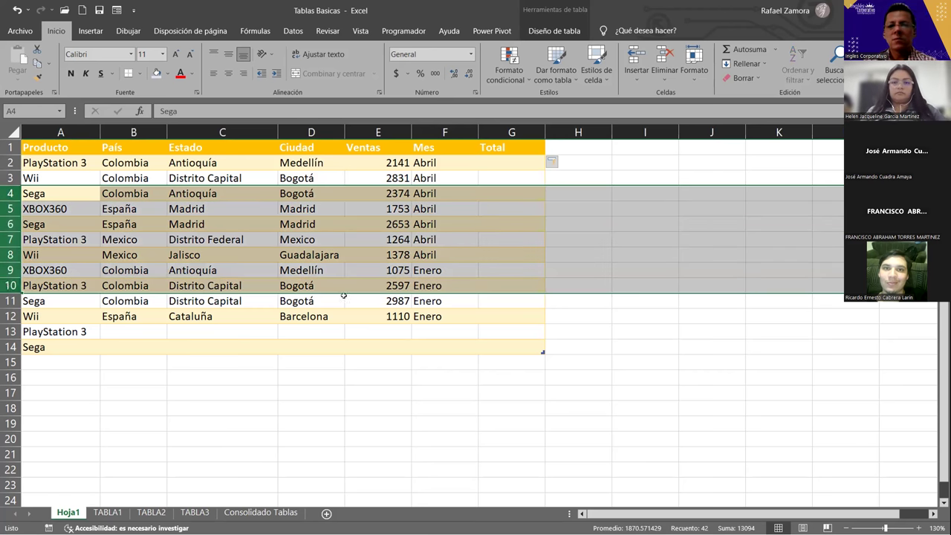
{"action": "left_click", "coordinate": [548, 435]}
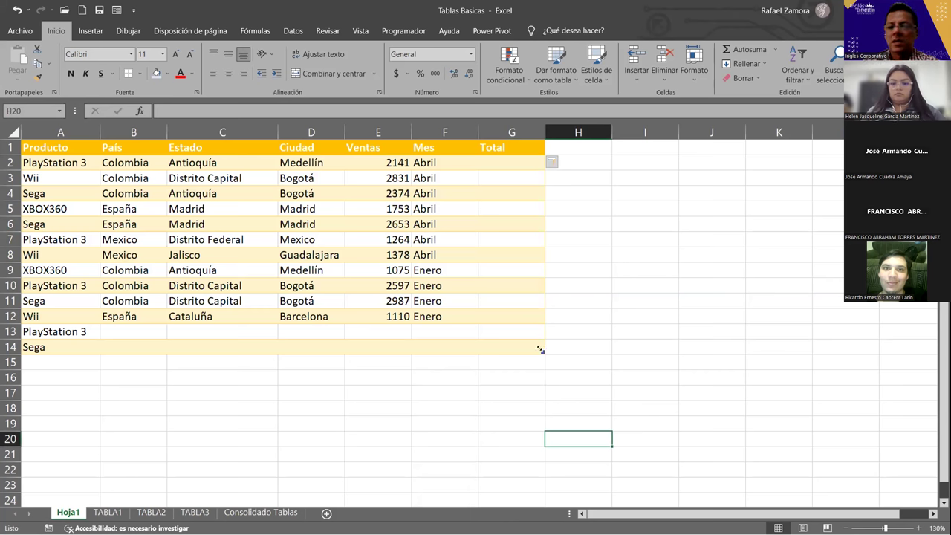
Stretch the table down to row 34 and check its last cell G34
{"action": "left_click_drag", "start_coordinate": [543, 353], "coordinate": [546, 491]}
{"action": "scroll", "coordinate": [520, 310], "scroll_direction": "down", "scroll_amount": 4}
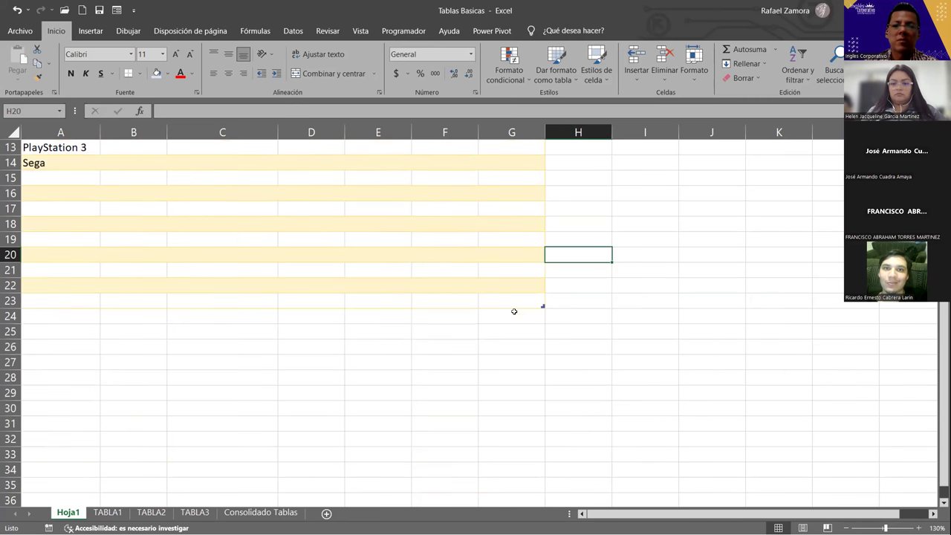
{"action": "left_click_drag", "start_coordinate": [538, 370], "coordinate": [540, 437]}
{"action": "scroll", "coordinate": [540, 437], "scroll_direction": "up", "scroll_amount": 4}
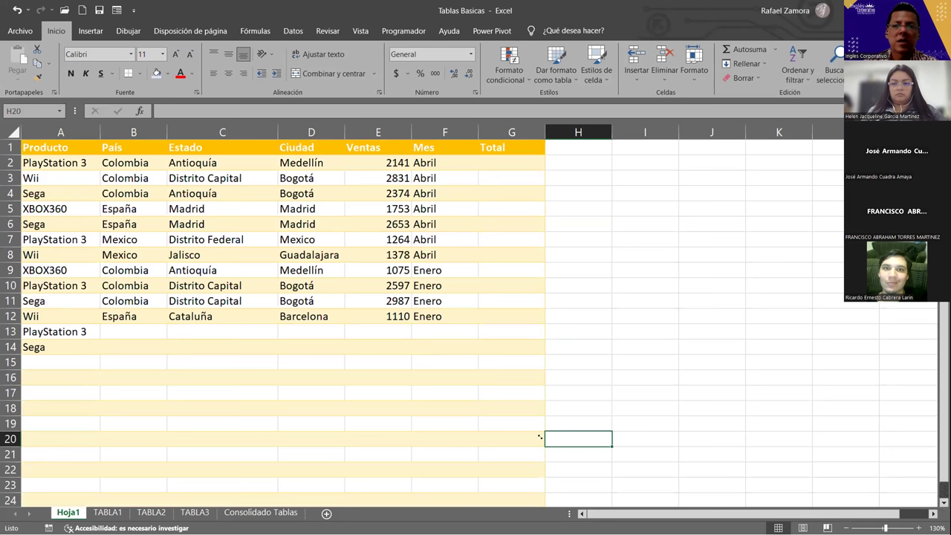
{"action": "scroll", "coordinate": [539, 437], "scroll_direction": "down", "scroll_amount": 8}
{"action": "scroll", "coordinate": [520, 387], "scroll_direction": "down", "scroll_amount": 1}
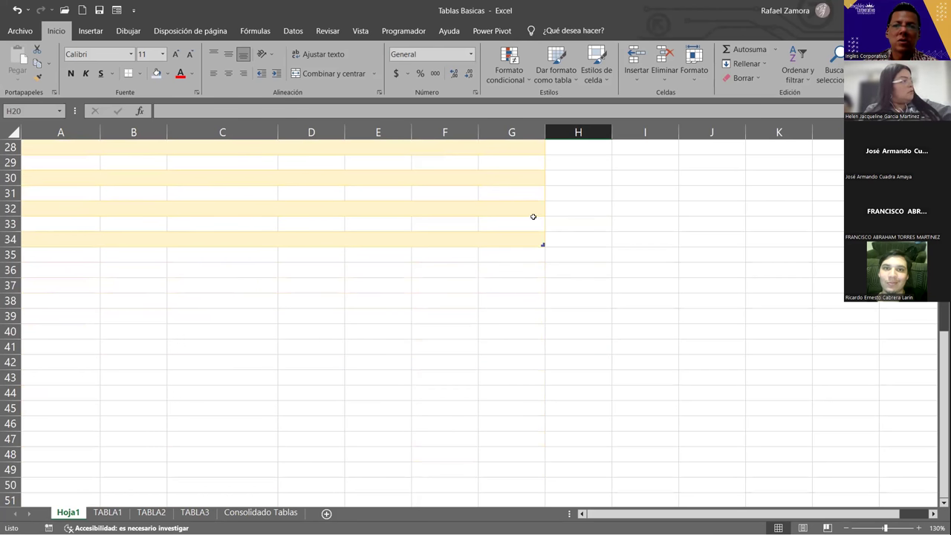
{"action": "left_click", "coordinate": [473, 212]}
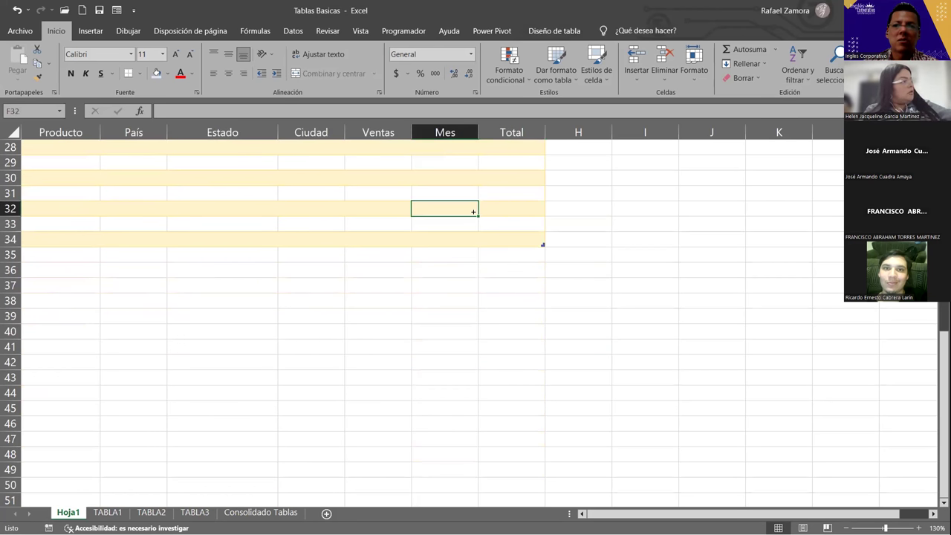
{"action": "left_click", "coordinate": [518, 239]}
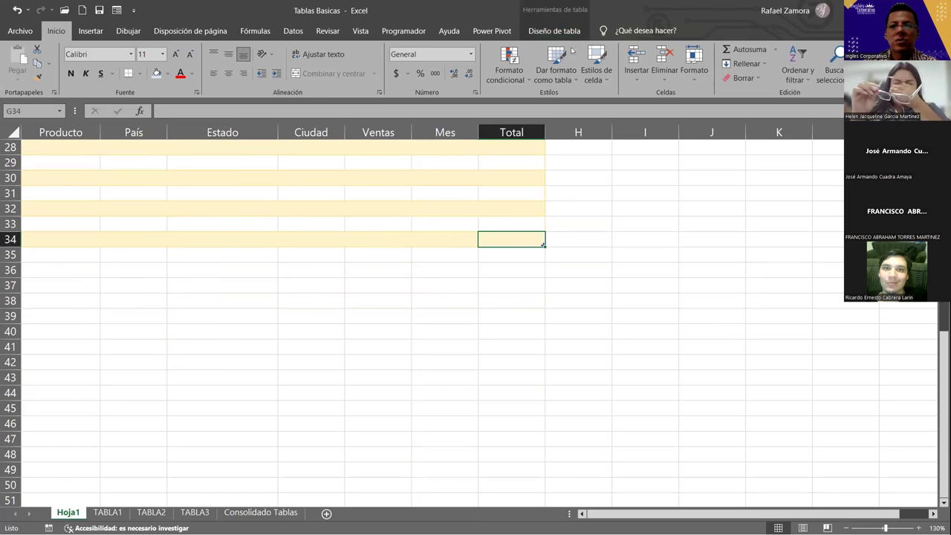
{"action": "left_click", "coordinate": [578, 237]}
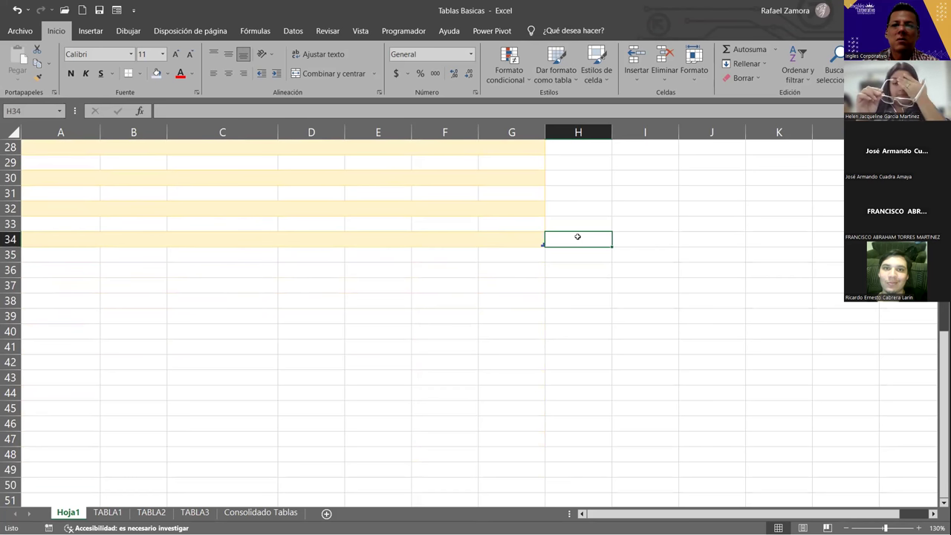
{"action": "key", "text": "Return"}
{"action": "left_click", "coordinate": [503, 257]}
{"action": "left_click", "coordinate": [576, 264]}
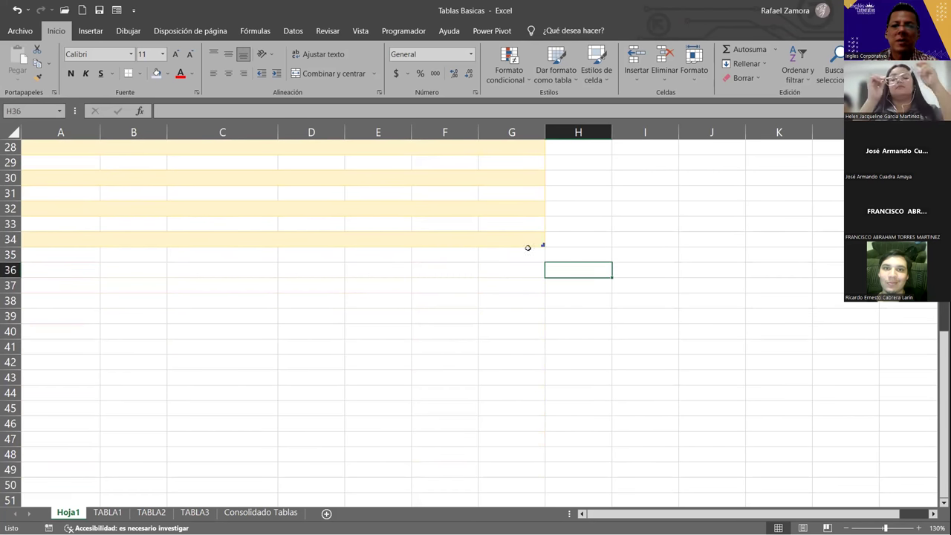
{"action": "left_click", "coordinate": [513, 237]}
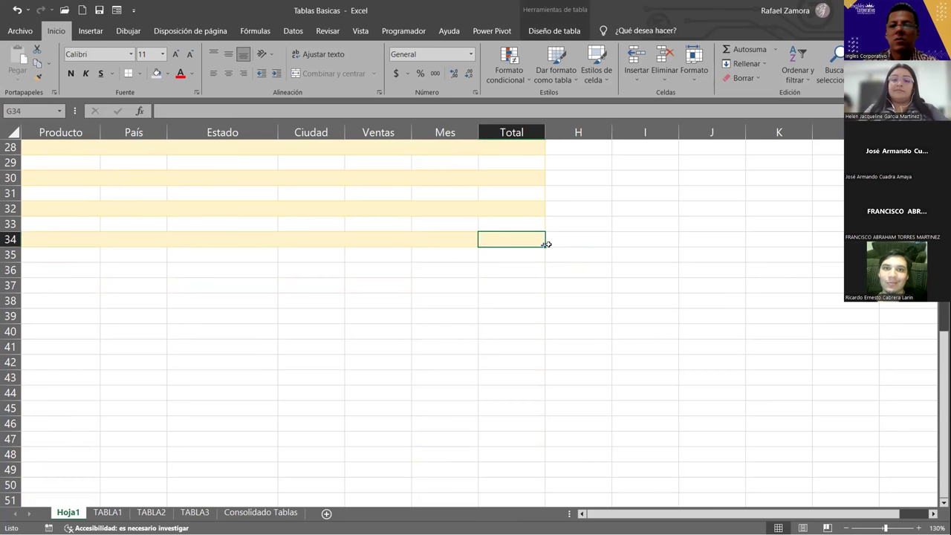
{"action": "scroll", "coordinate": [581, 259], "scroll_direction": "up", "scroll_amount": 4}
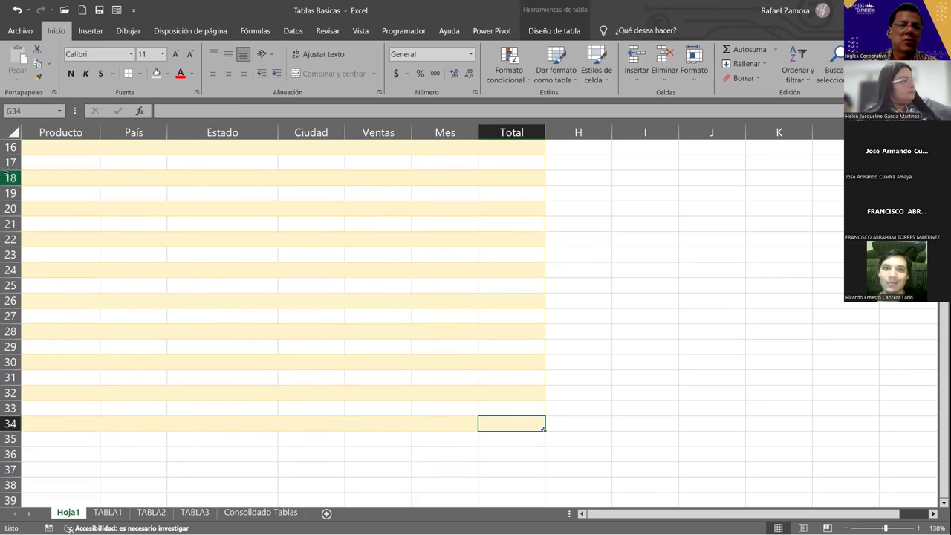
Drag the table's resize handle back up so the table ends at row 15
{"action": "left_click", "coordinate": [7, 177]}
{"action": "left_click_drag", "start_coordinate": [5, 172], "coordinate": [5, 392]}
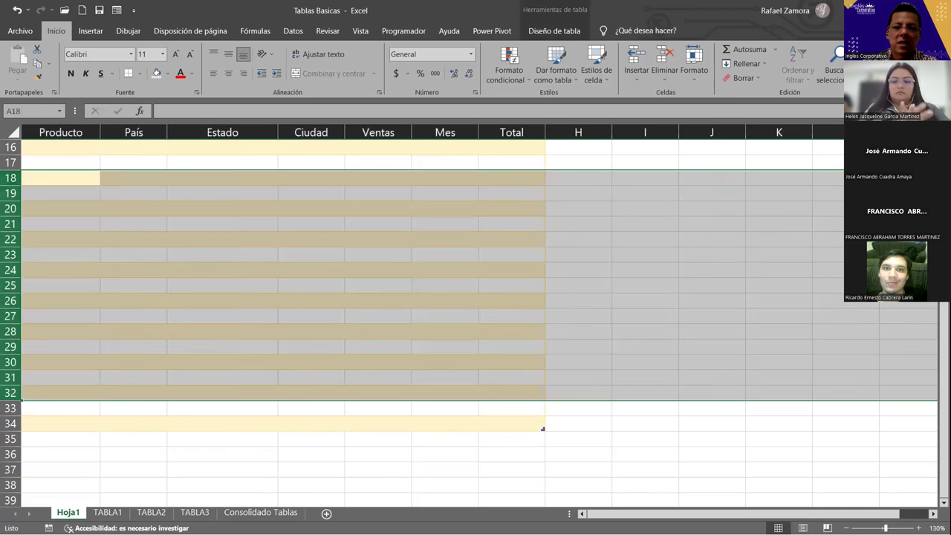
{"action": "left_click", "coordinate": [624, 451]}
{"action": "left_click", "coordinate": [535, 421]}
{"action": "left_click_drag", "start_coordinate": [541, 427], "coordinate": [468, 179]}
{"action": "mouse_move", "coordinate": [448, 331]}
{"action": "left_mouse_down"}
{"action": "mouse_move", "coordinate": [449, 318]}
{"action": "mouse_move", "coordinate": [448, 331]}
{"action": "left_mouse_up"}
{"action": "left_click_drag", "start_coordinate": [541, 427], "coordinate": [471, 166]}
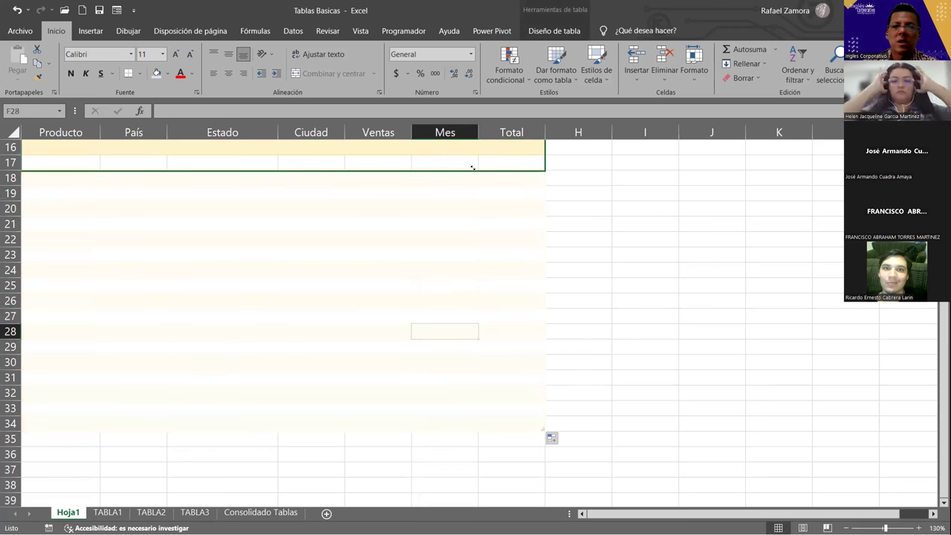
{"action": "scroll", "coordinate": [473, 168], "scroll_direction": "up", "scroll_amount": 4}
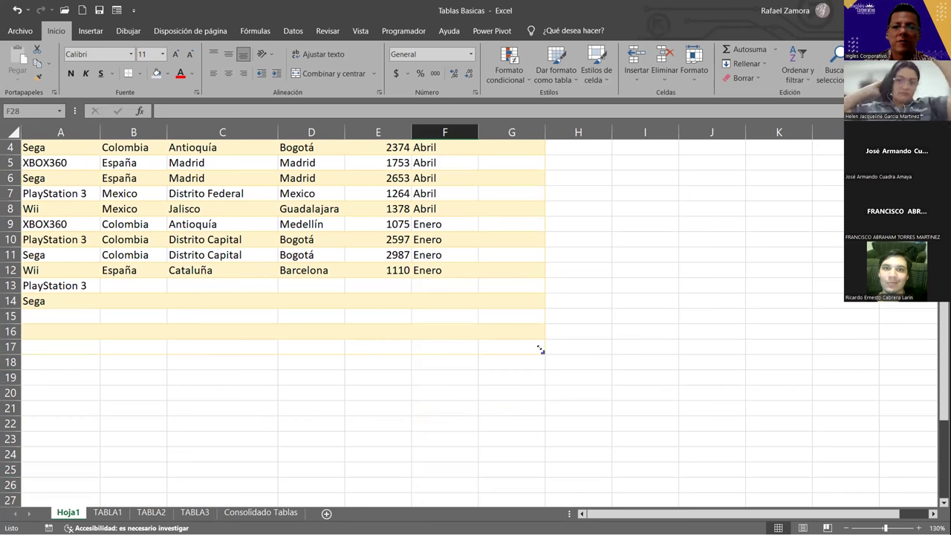
{"action": "left_click_drag", "start_coordinate": [539, 353], "coordinate": [522, 311]}
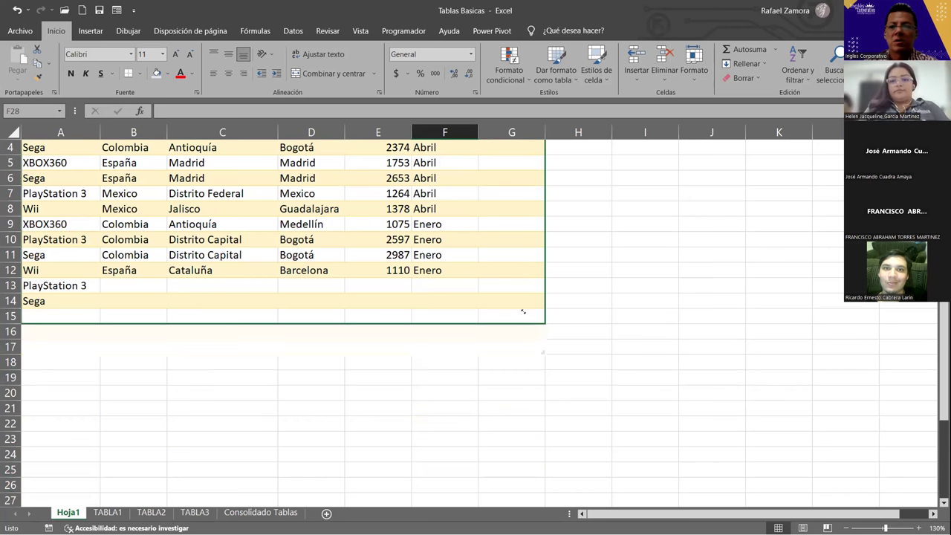
{"action": "scroll", "coordinate": [702, 404], "scroll_direction": "up", "scroll_amount": 1}
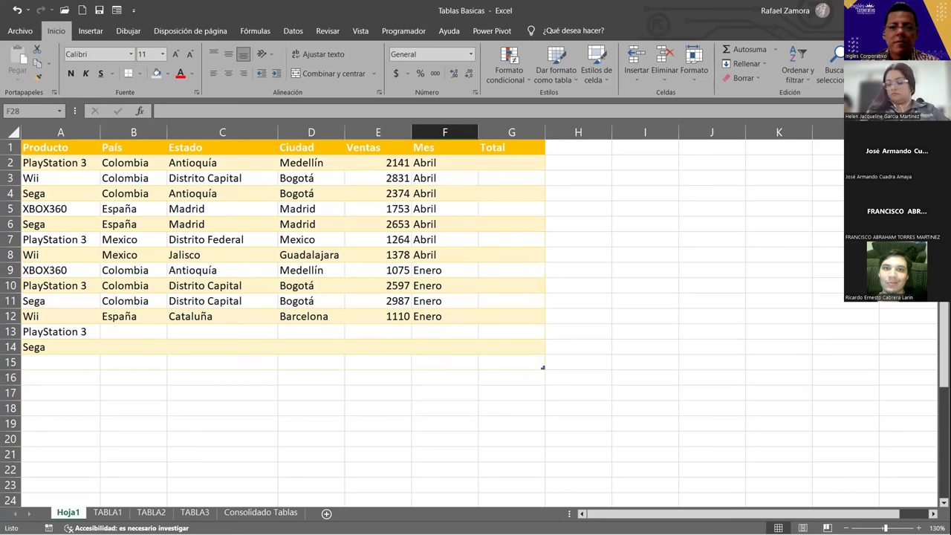
{"action": "left_click", "coordinate": [631, 364]}
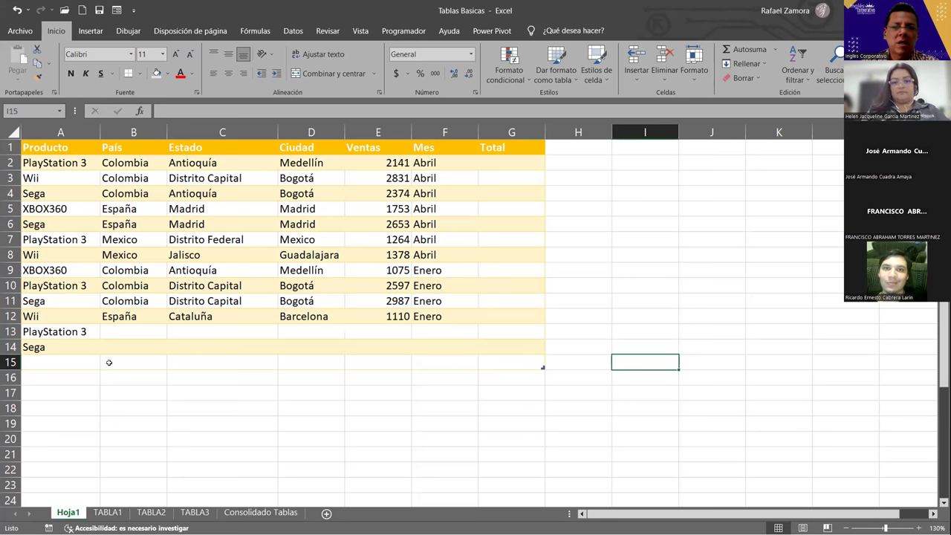
Open the TABLA1 sheet and inspect its entries such as Cataluña, Mexico and Sega
{"action": "left_click", "coordinate": [107, 513]}
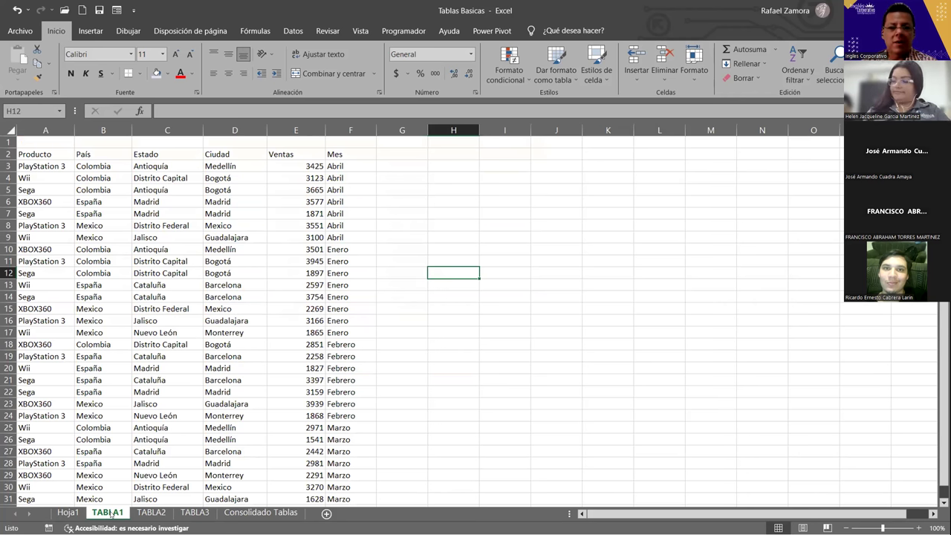
{"action": "left_click", "coordinate": [176, 381]}
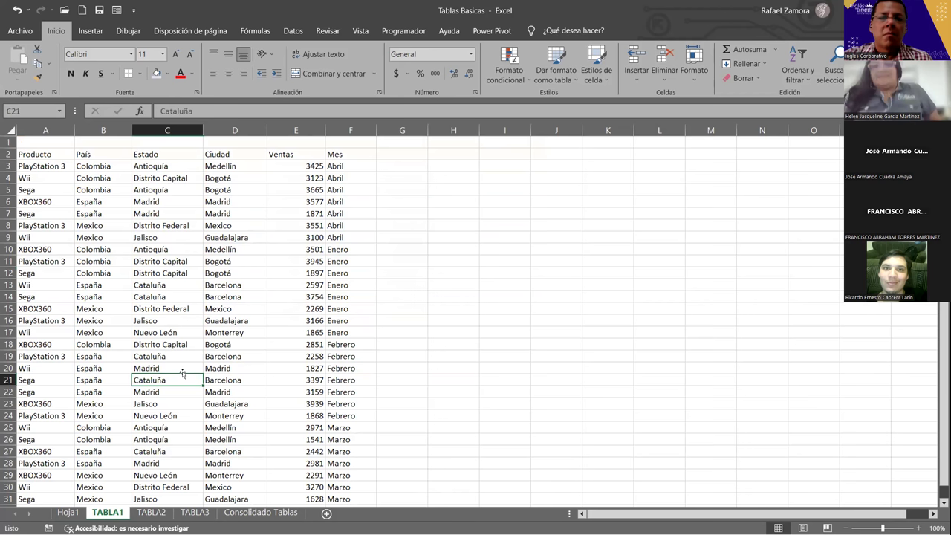
{"action": "left_click", "coordinate": [275, 286]}
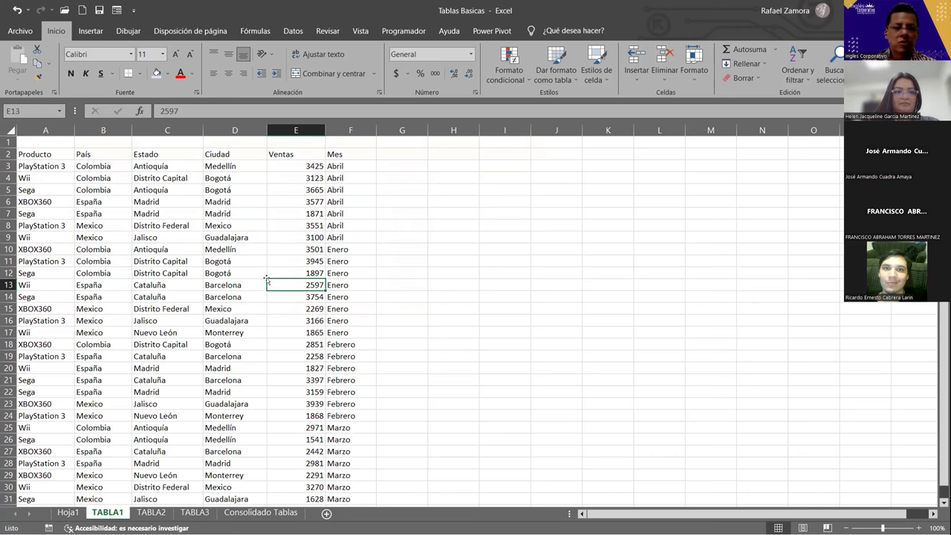
{"action": "left_click", "coordinate": [171, 282]}
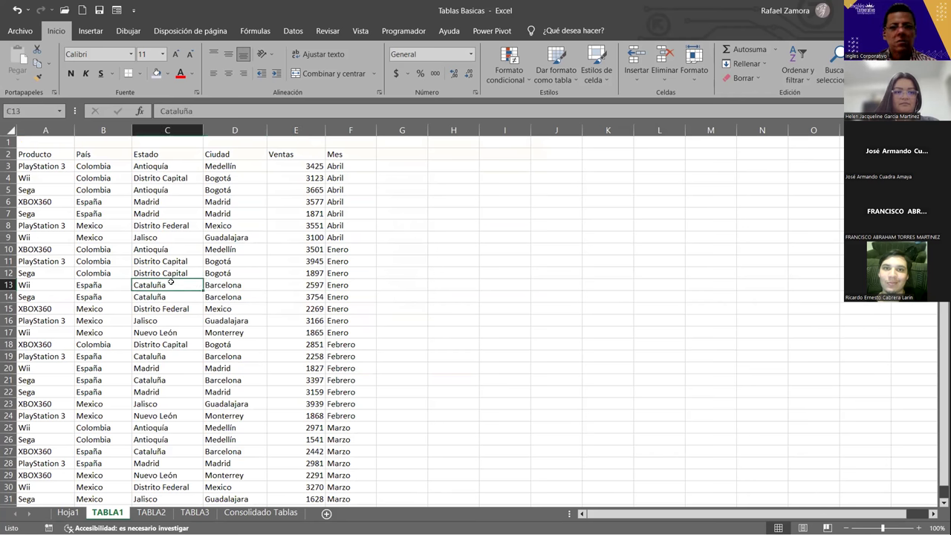
{"action": "left_click", "coordinate": [197, 261]}
{"action": "left_click", "coordinate": [114, 235]}
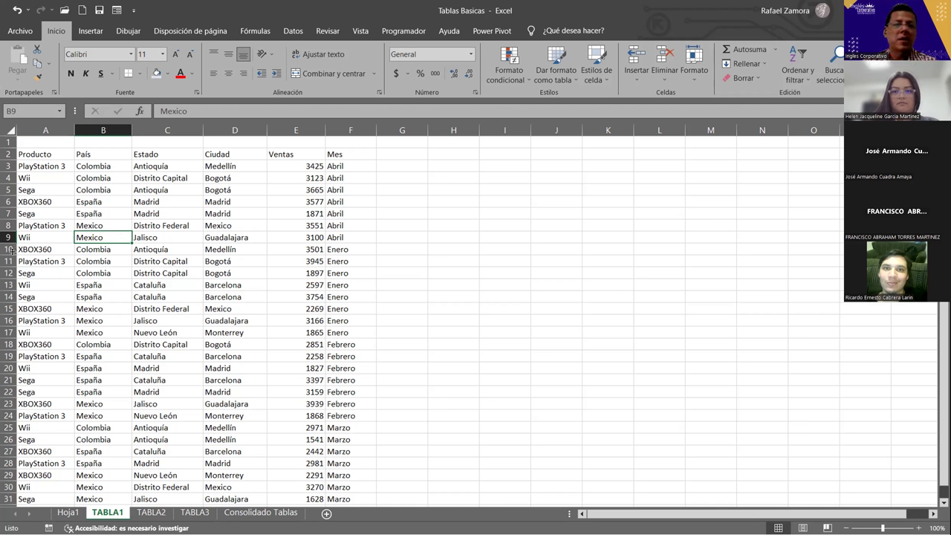
{"action": "left_click", "coordinate": [78, 190]}
{"action": "left_click", "coordinate": [66, 190]}
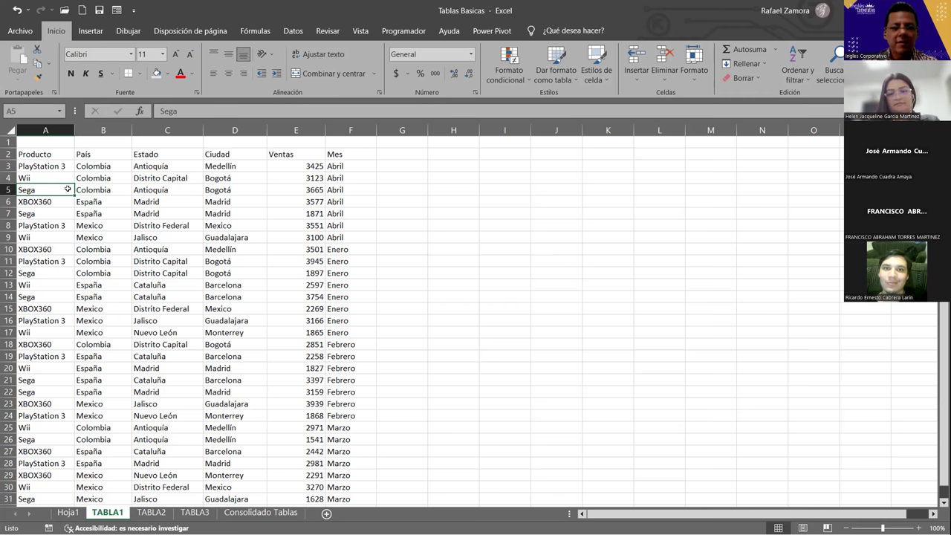
Compare the TABLA2 and TABLA3 sheets, returning to TABLA1 with a data cell selected
{"action": "left_click", "coordinate": [159, 513]}
{"action": "left_click", "coordinate": [186, 513]}
{"action": "left_click", "coordinate": [107, 513]}
{"action": "left_click", "coordinate": [151, 513]}
{"action": "left_click", "coordinate": [195, 513]}
{"action": "left_click", "coordinate": [151, 512]}
{"action": "key", "text": "ctrl+Page_Up"}
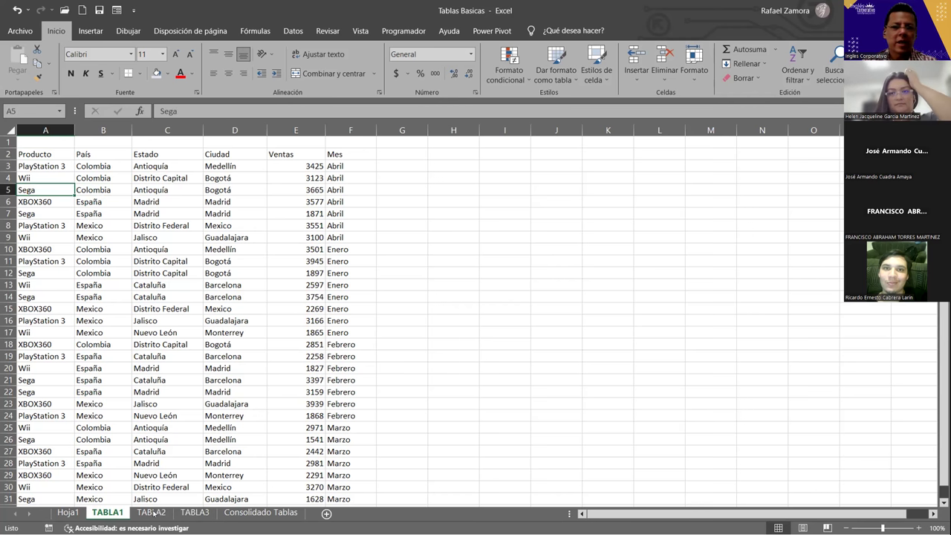
{"action": "left_click", "coordinate": [155, 515]}
{"action": "left_click", "coordinate": [191, 512]}
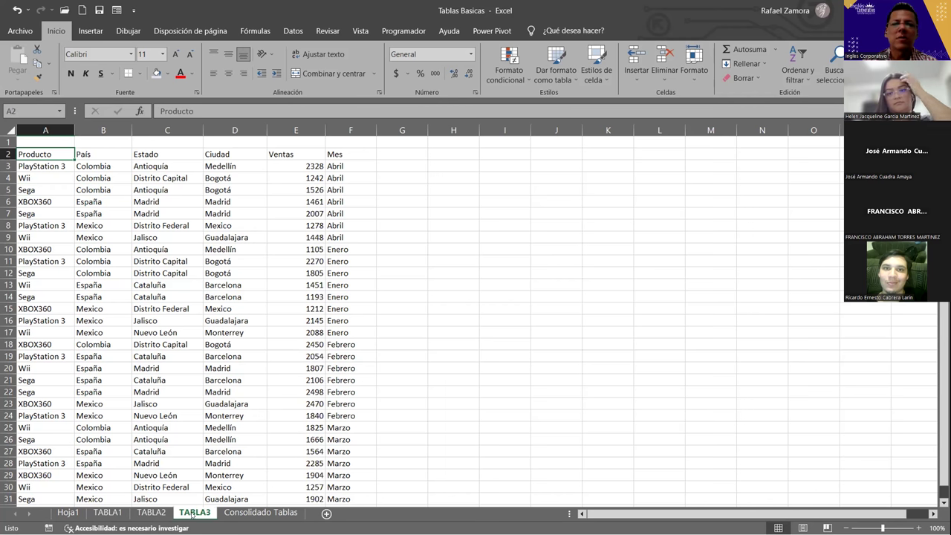
{"action": "key", "text": "ctrl+Page_Up"}
{"action": "key", "text": "ctrl+Page_Up"}
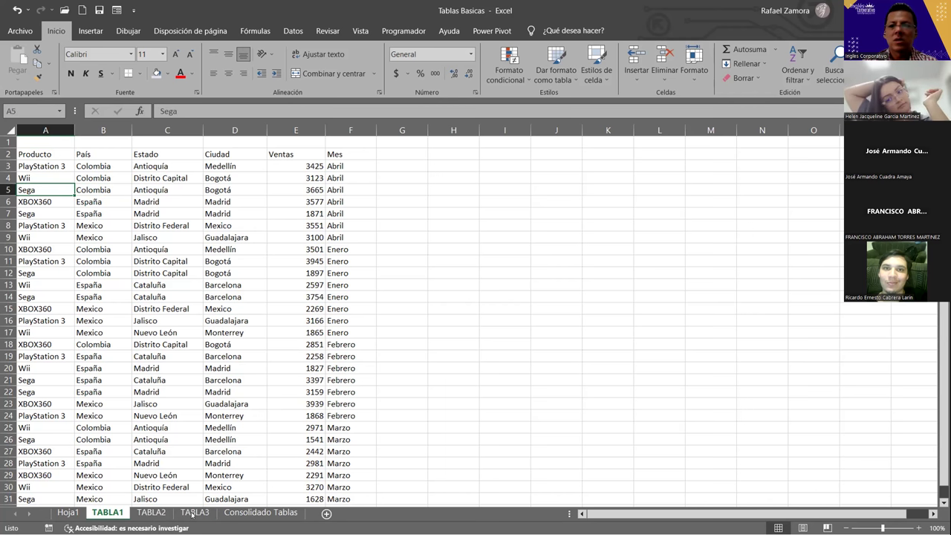
{"action": "left_click", "coordinate": [47, 273]}
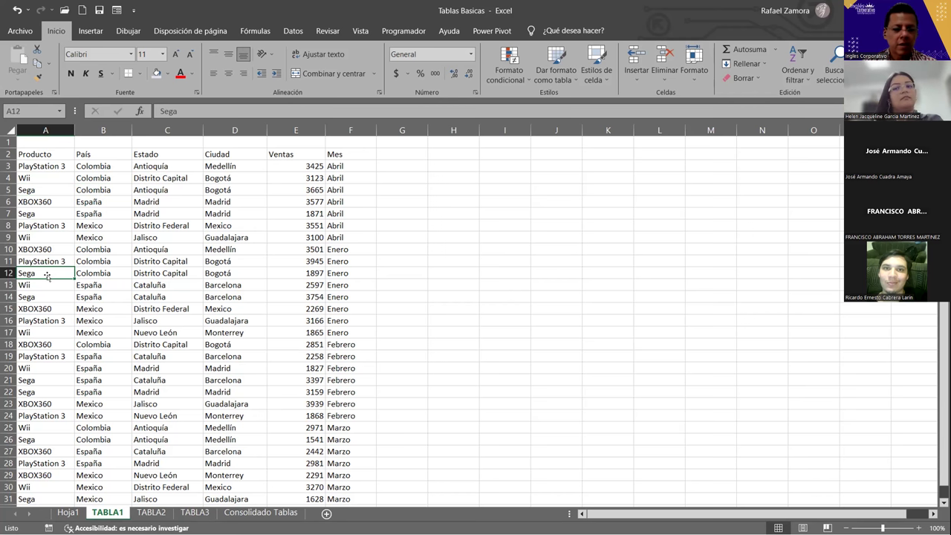
Convert the TABLA1 and TABLA2 data A2:F31 into tables with Ctrl+T
{"action": "key", "text": "ctrl+t"}
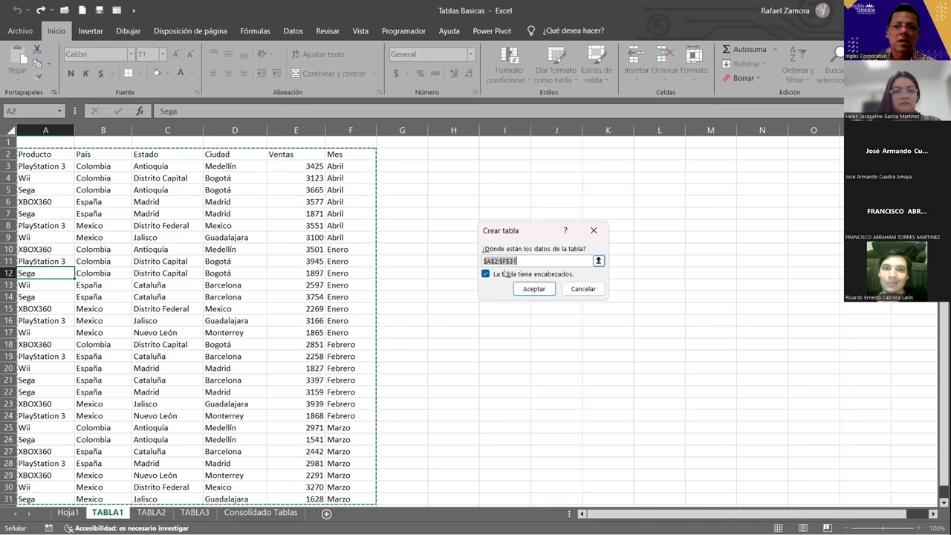
{"action": "left_click", "coordinate": [535, 289]}
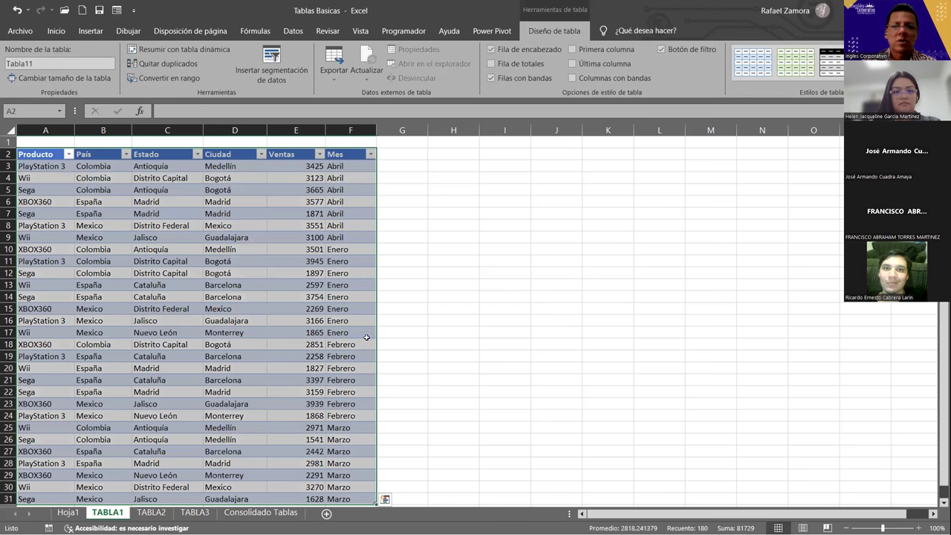
{"action": "left_click", "coordinate": [150, 512]}
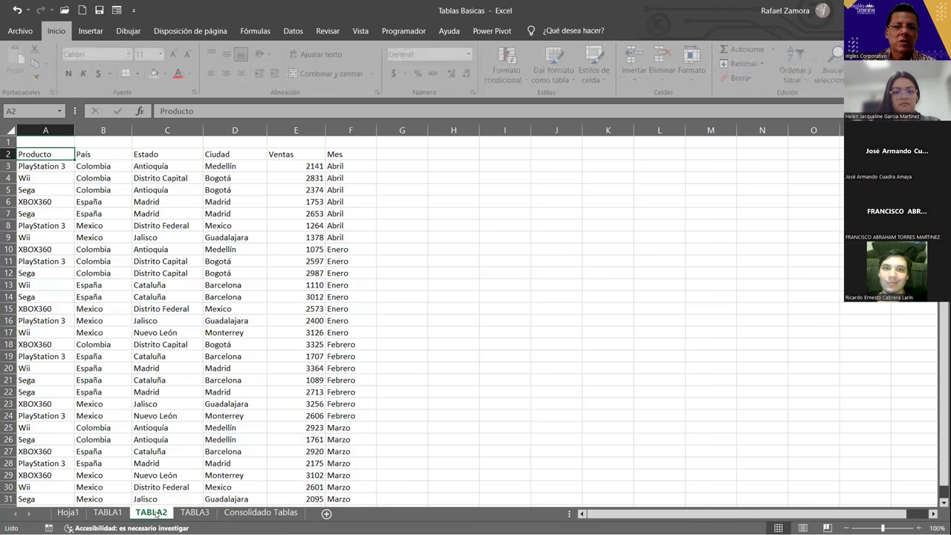
{"action": "left_click", "coordinate": [236, 284]}
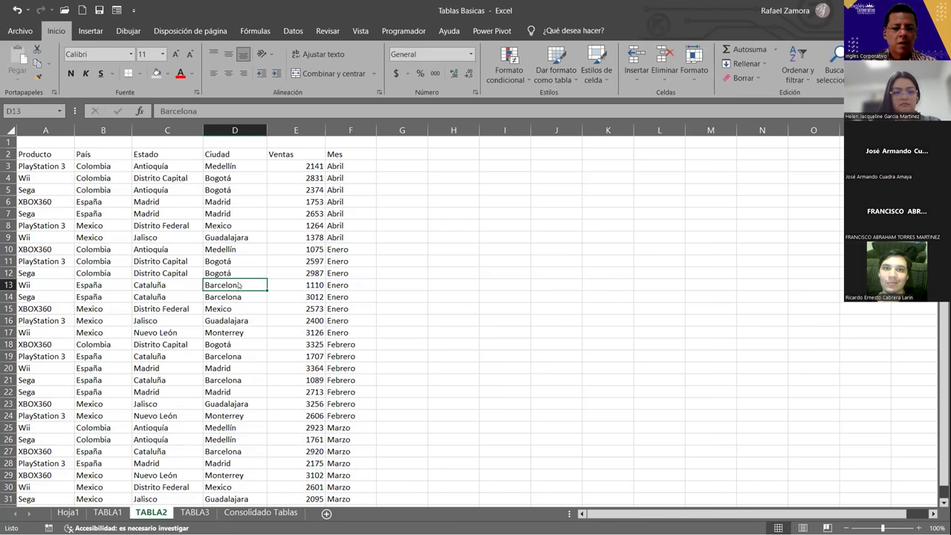
{"action": "key", "text": "ctrl+t"}
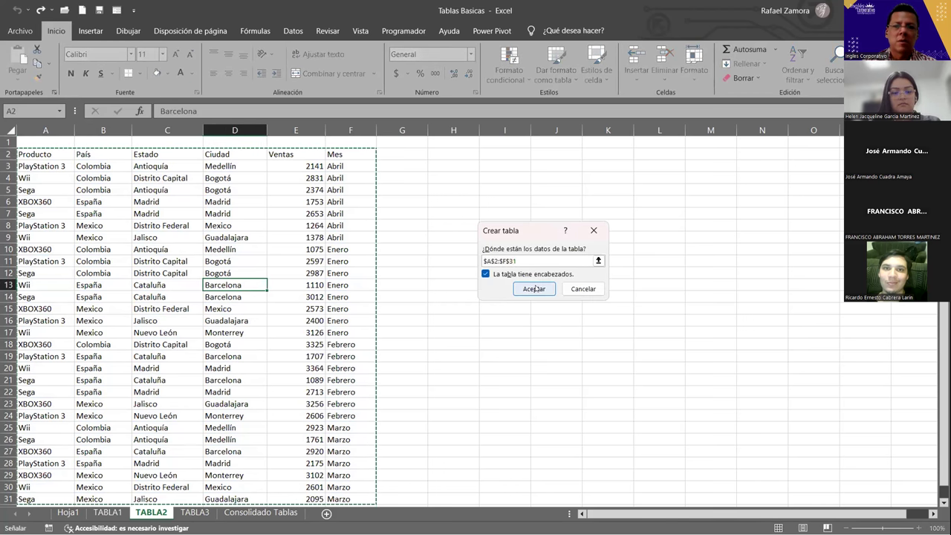
{"action": "key", "text": "Return"}
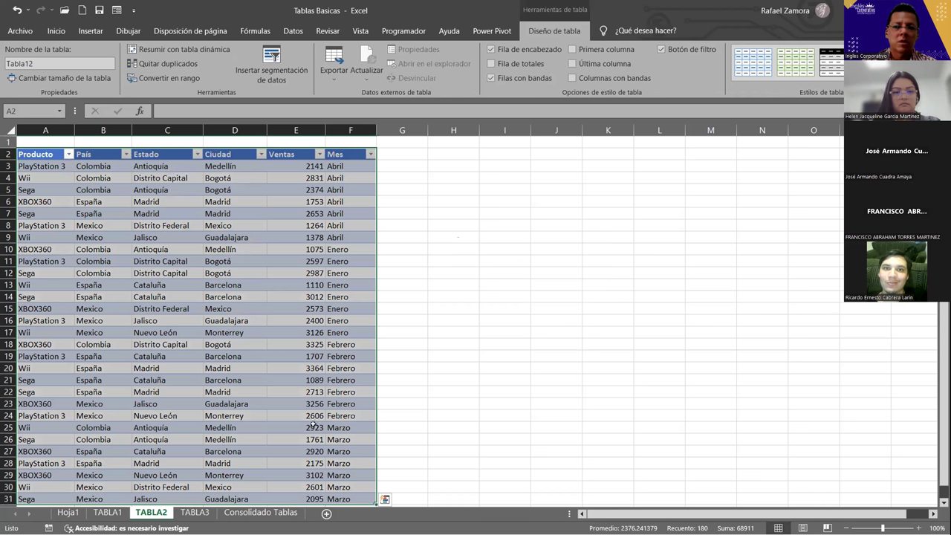
Format the TABLA3 data A2:F31 as a table with a yellow medium style
{"action": "key", "text": "ctrl+Page_Down"}
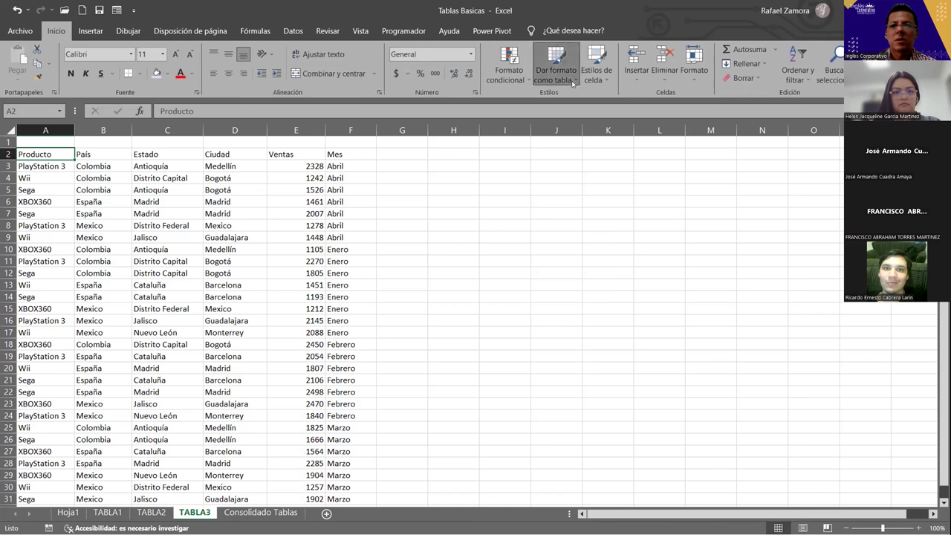
{"action": "left_click", "coordinate": [573, 84]}
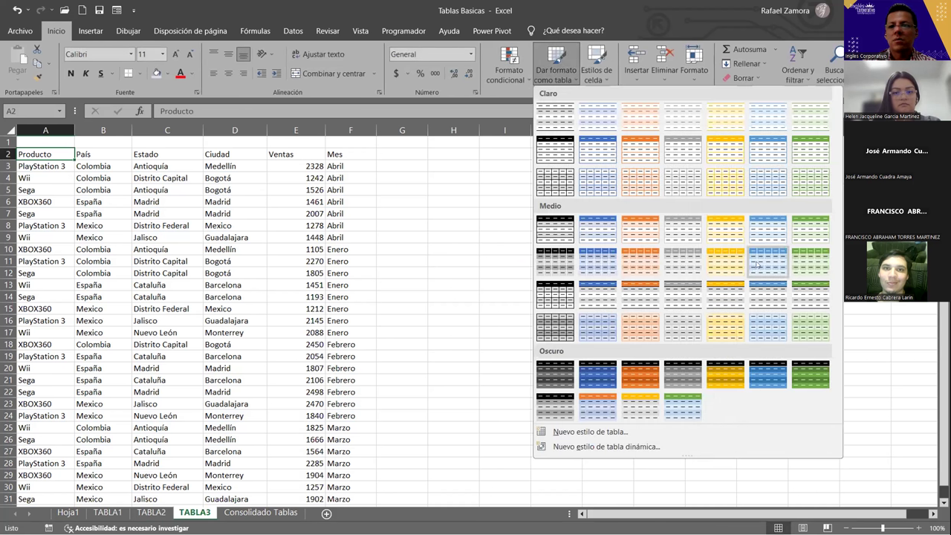
{"action": "left_click", "coordinate": [724, 229]}
{"action": "key", "text": "Return"}
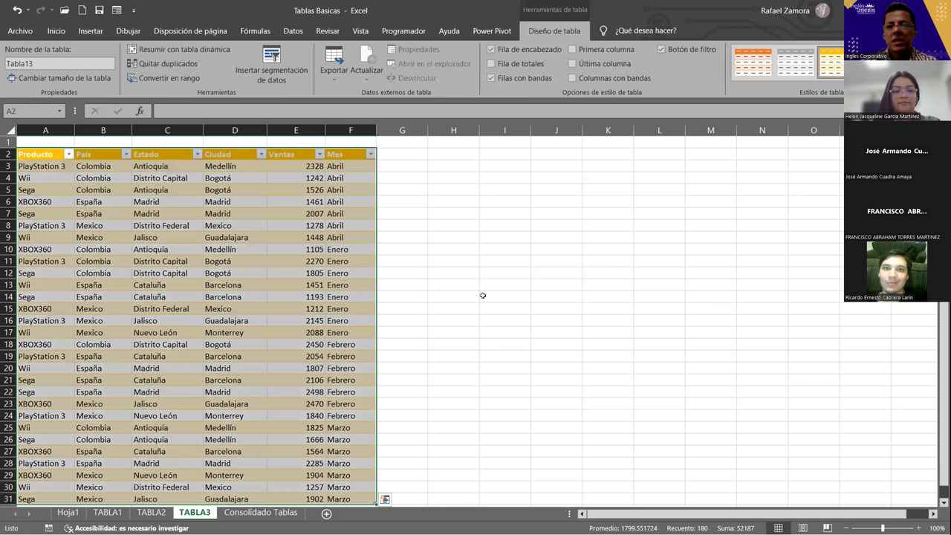
{"action": "left_click", "coordinate": [485, 296]}
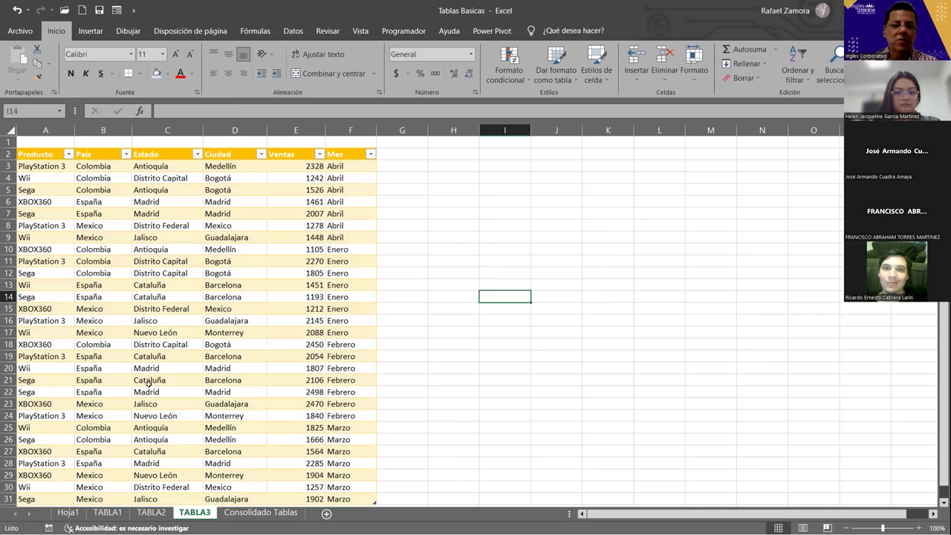
Review TABLA2's green table, opening the style gallery but leaving the style unchanged
{"action": "left_click", "coordinate": [151, 512]}
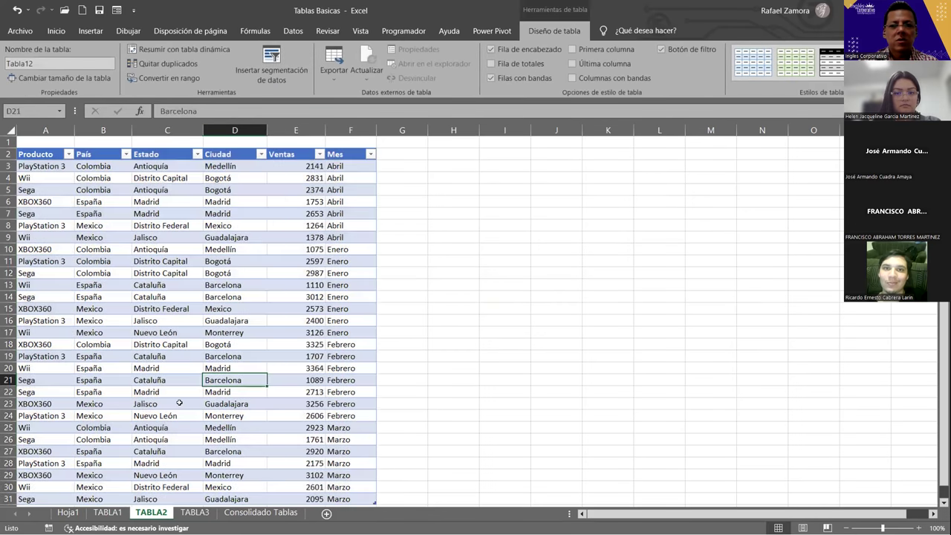
{"action": "left_click", "coordinate": [104, 516]}
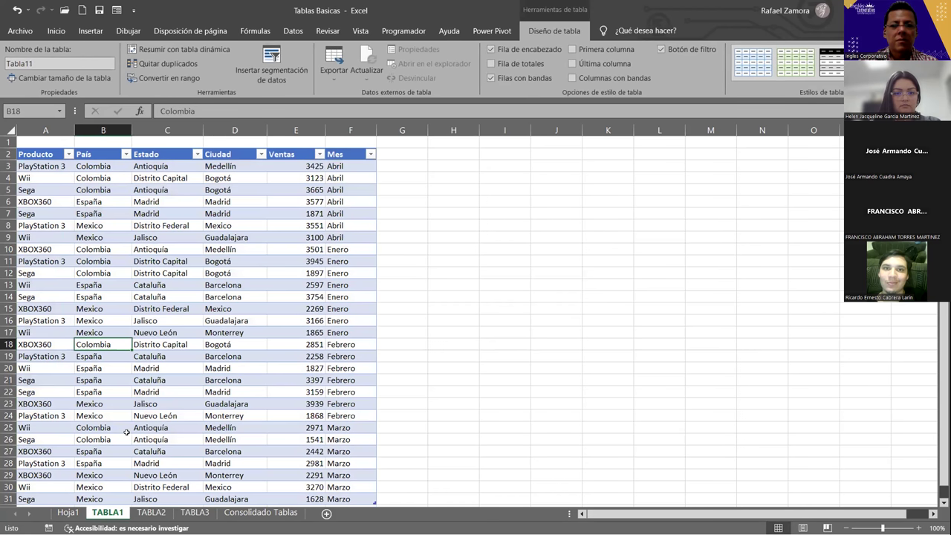
{"action": "left_click", "coordinate": [159, 513]}
{"action": "left_click", "coordinate": [173, 379]}
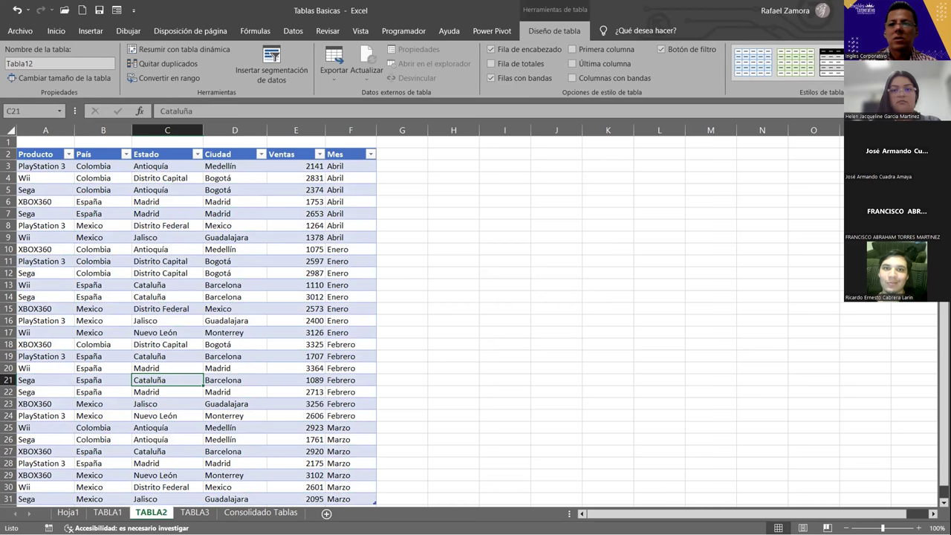
{"action": "left_click", "coordinate": [910, 75]}
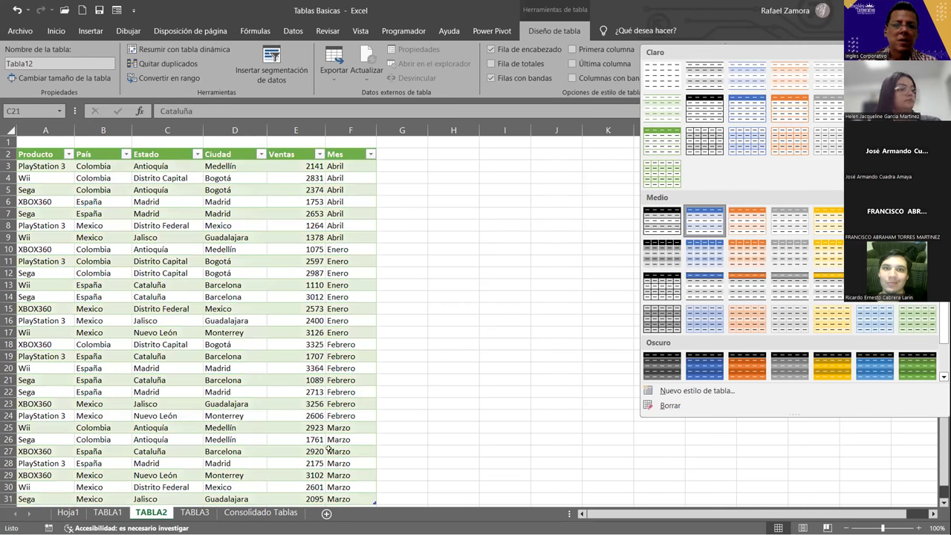
{"action": "left_click", "coordinate": [195, 513]}
{"action": "left_click", "coordinate": [150, 513]}
{"action": "left_click", "coordinate": [107, 512]}
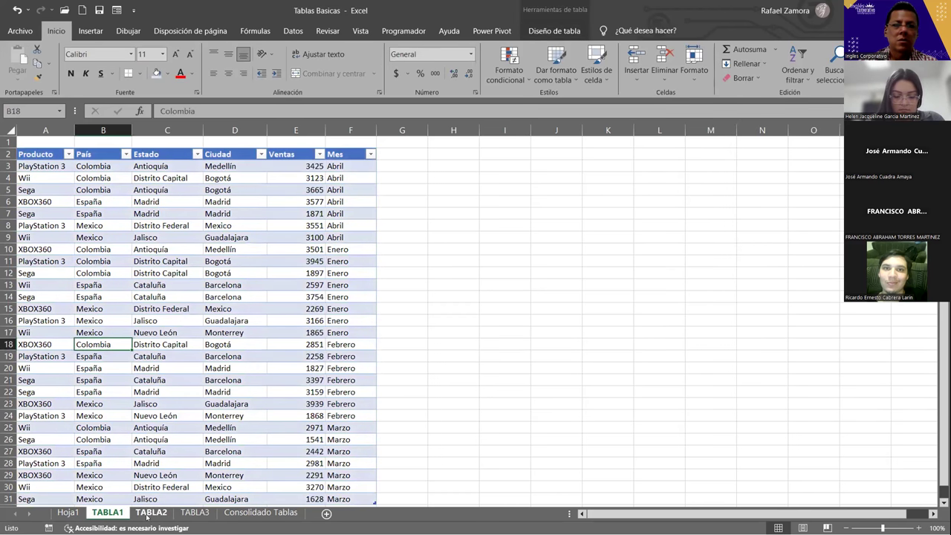
{"action": "left_click", "coordinate": [149, 512]}
{"action": "left_click", "coordinate": [226, 296]}
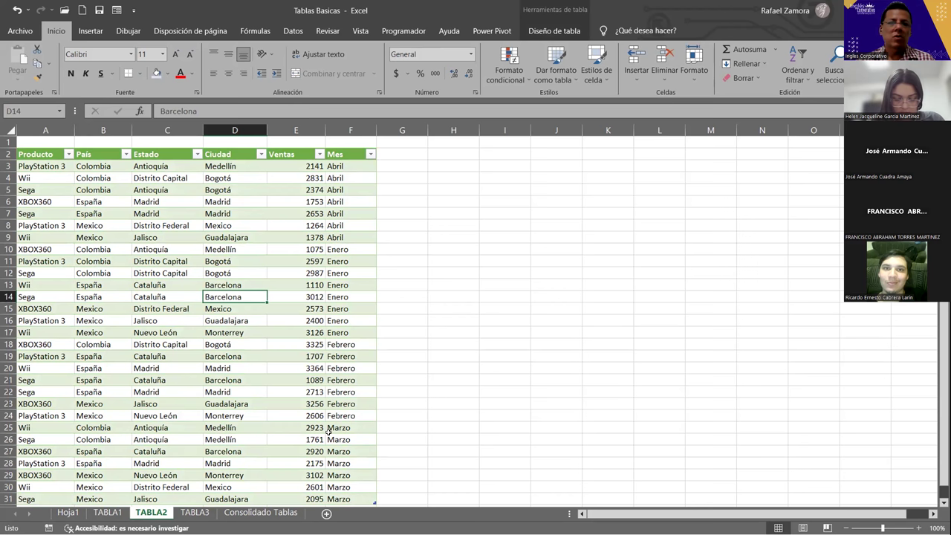
Browse the TABLA sheets and select cells inside the TABLA1 table
{"action": "left_click", "coordinate": [116, 512]}
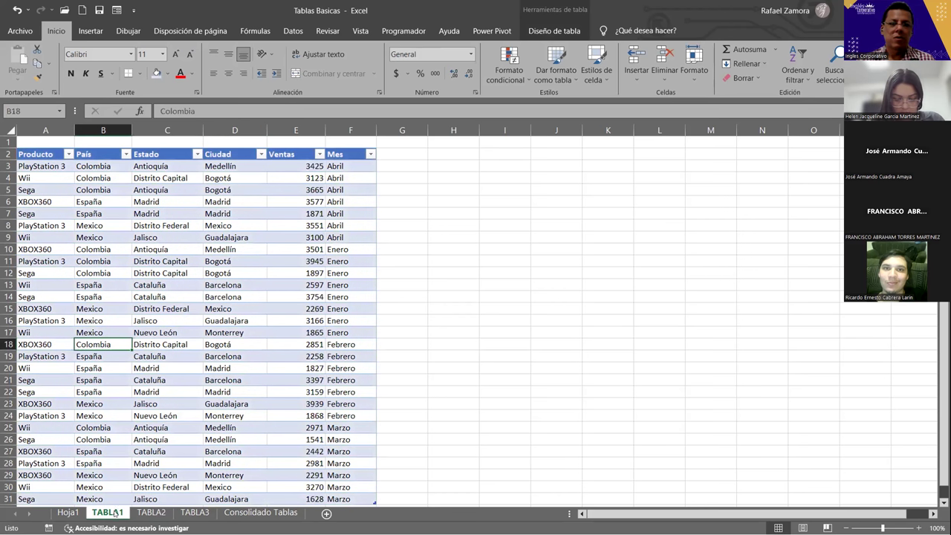
{"action": "left_click", "coordinate": [151, 513]}
{"action": "left_click", "coordinate": [194, 512]}
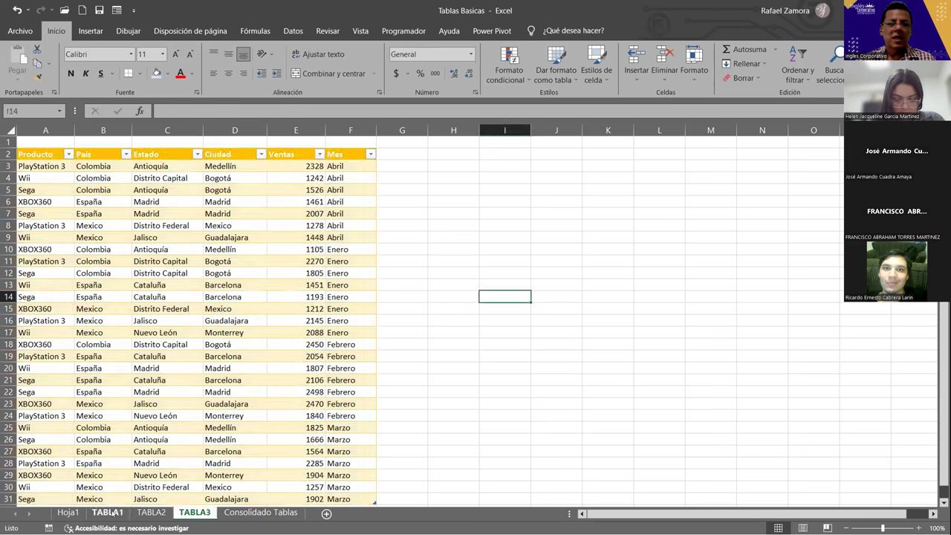
{"action": "left_click", "coordinate": [108, 512]}
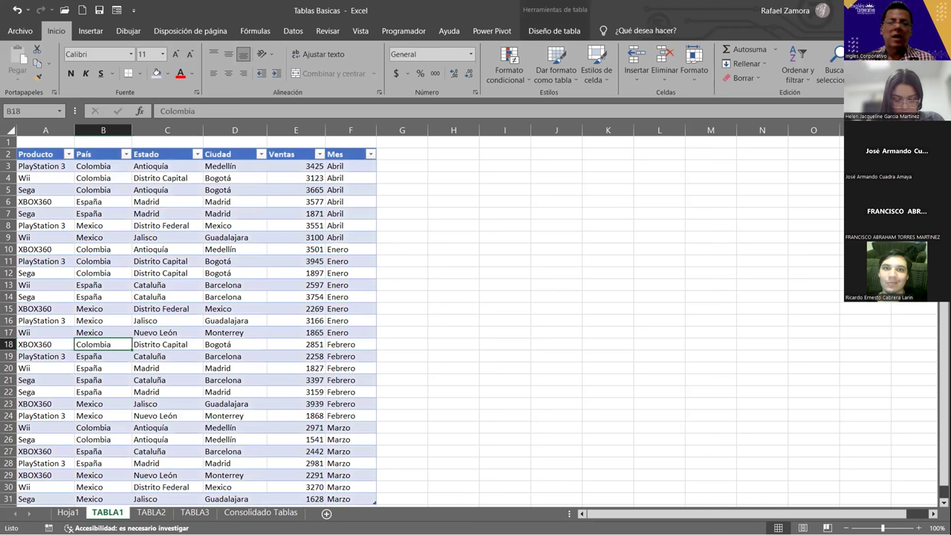
{"action": "left_click", "coordinate": [178, 332]}
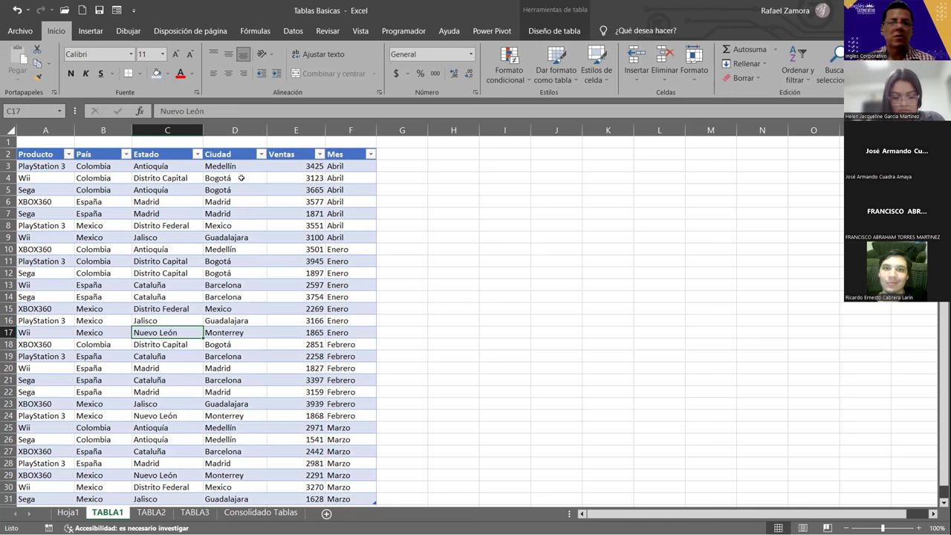
{"action": "key", "text": "ctrl+a"}
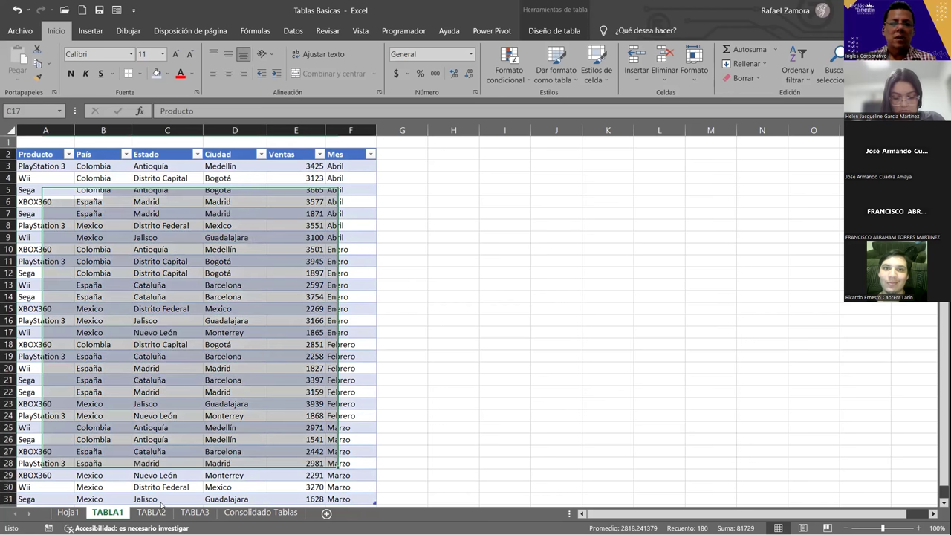
{"action": "left_click", "coordinate": [159, 512]}
{"action": "left_click", "coordinate": [178, 513]}
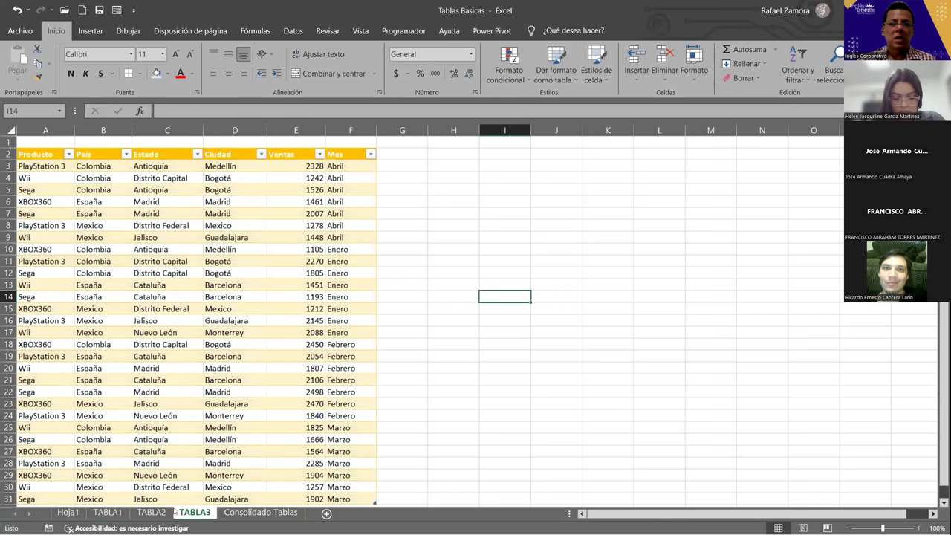
{"action": "left_click", "coordinate": [157, 512]}
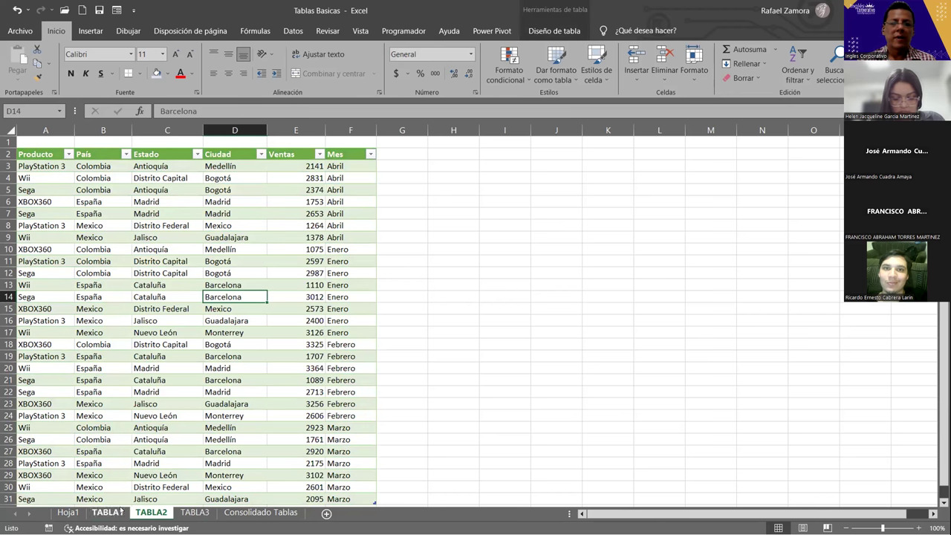
{"action": "left_click", "coordinate": [120, 511]}
{"action": "left_click", "coordinate": [138, 300]}
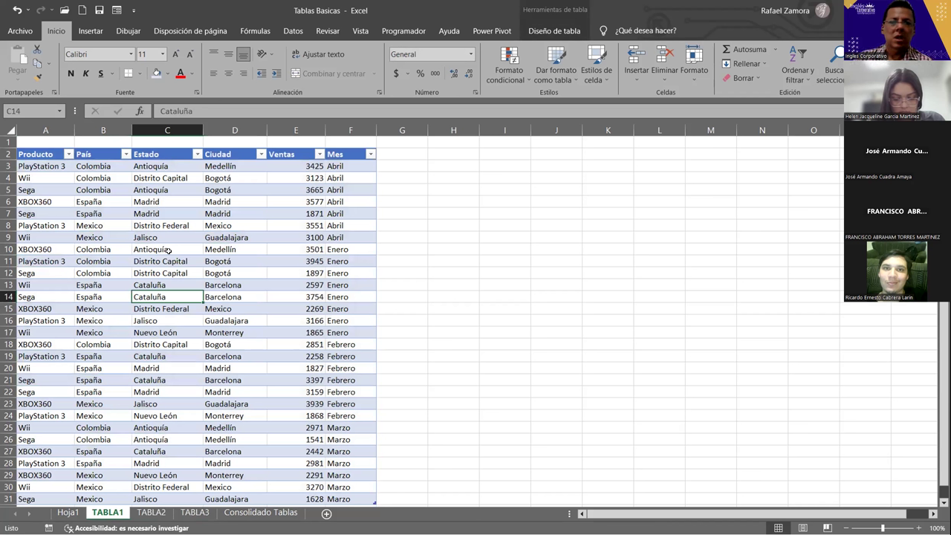
{"action": "left_click", "coordinate": [189, 236]}
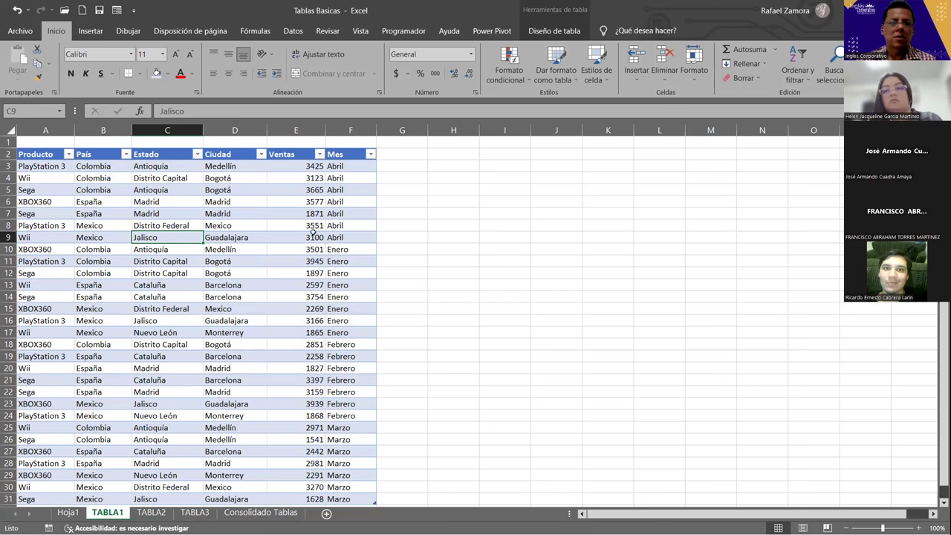
{"action": "left_click", "coordinate": [195, 269]}
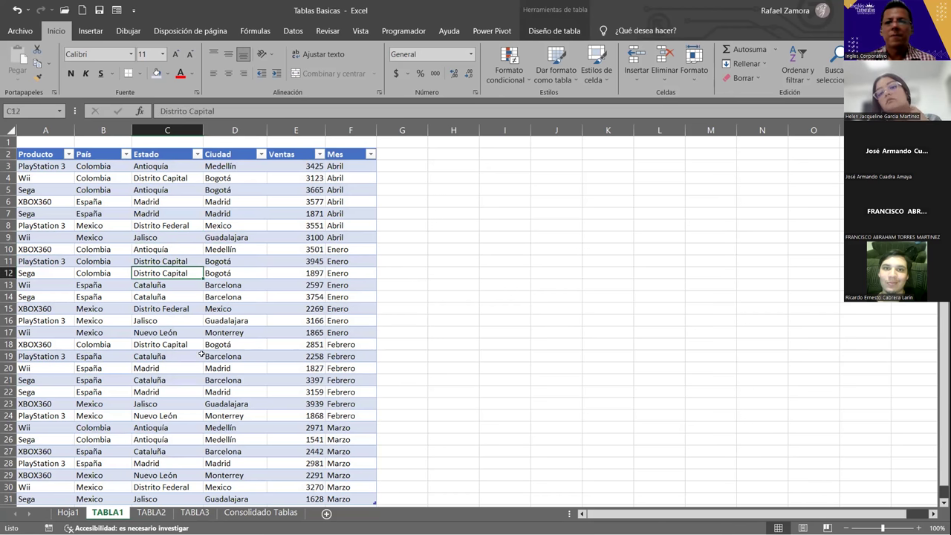
Uncheck Botón de filtro in Diseño de tabla to hide TABLA1's header arrows
{"action": "left_click", "coordinate": [569, 31]}
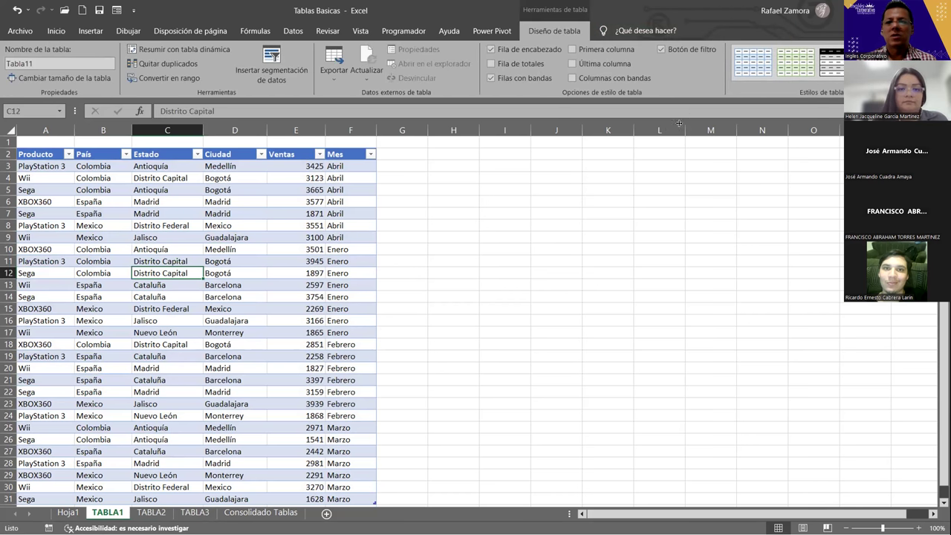
{"action": "left_click", "coordinate": [661, 49]}
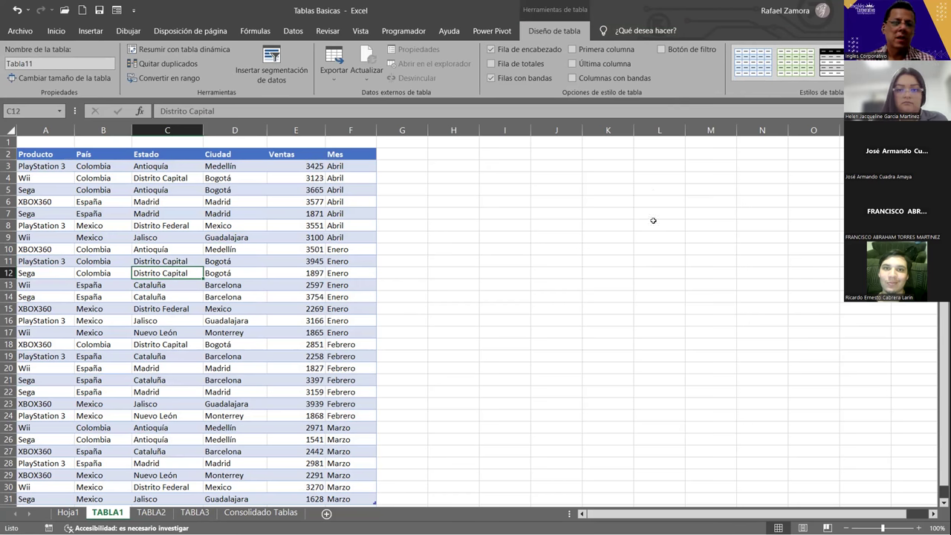
{"action": "left_click", "coordinate": [429, 246]}
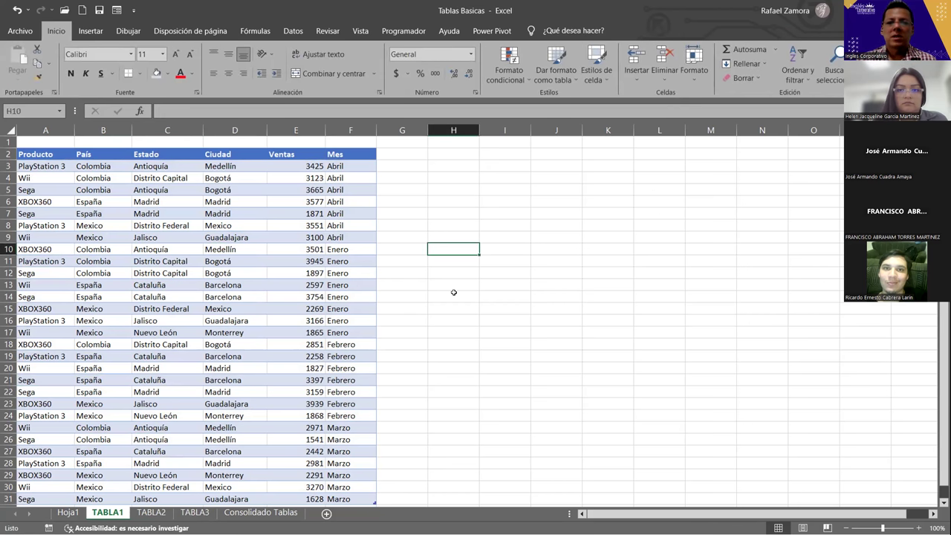
{"action": "scroll", "coordinate": [453, 292], "scroll_direction": "down", "scroll_amount": 1}
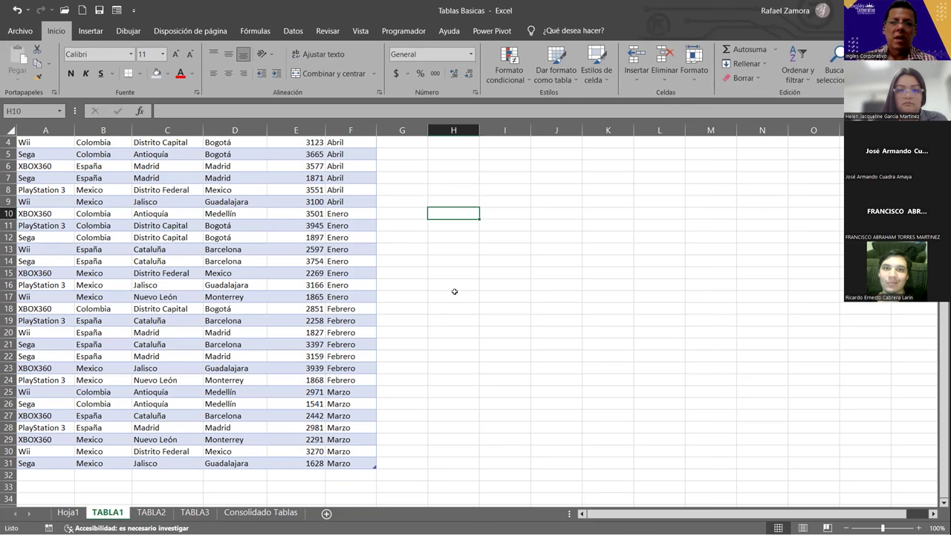
{"action": "scroll", "coordinate": [454, 292], "scroll_direction": "up", "scroll_amount": 1}
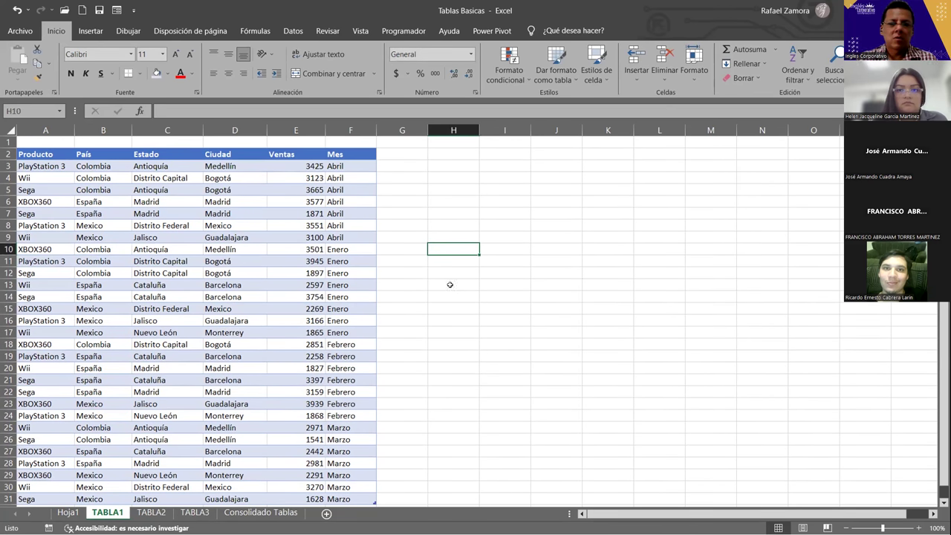
{"action": "scroll", "coordinate": [518, 344], "scroll_direction": "down", "scroll_amount": 3}
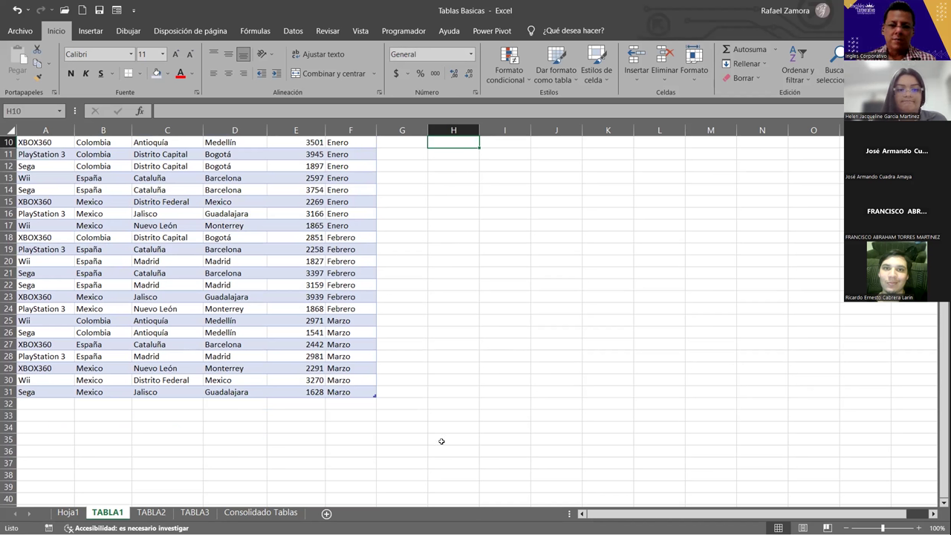
{"action": "scroll", "coordinate": [496, 335], "scroll_direction": "up", "scroll_amount": 3}
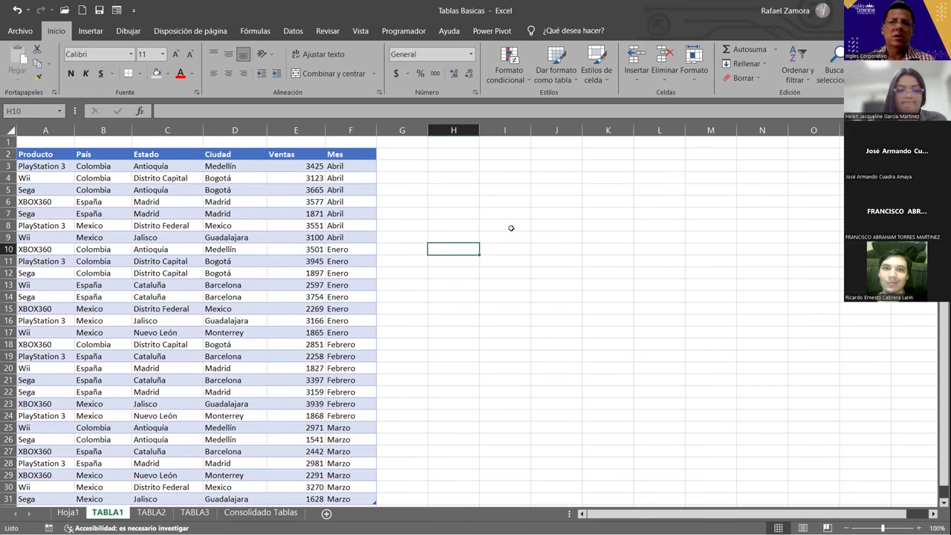
{"action": "left_click", "coordinate": [368, 226]}
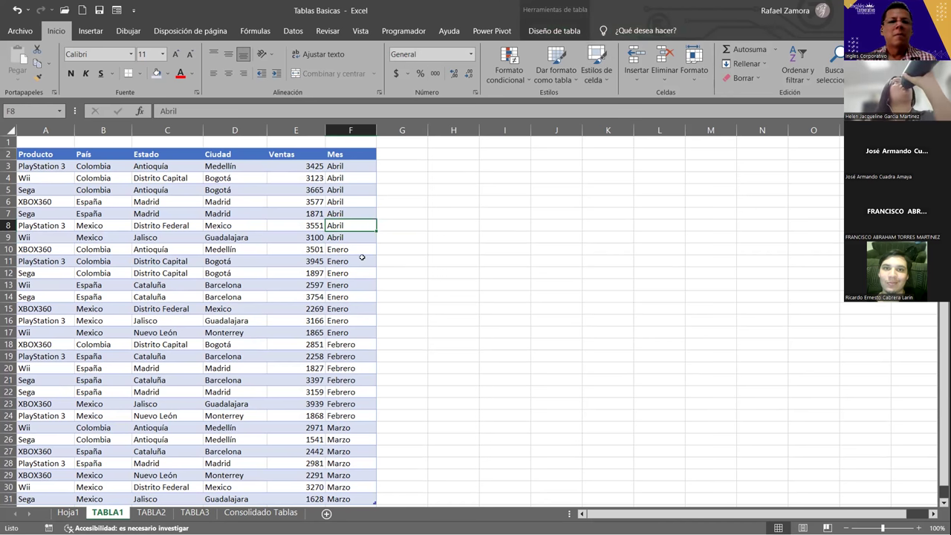
Apply accounting format to TABLA3's Ventas values in E3:E31
{"action": "left_click", "coordinate": [296, 165]}
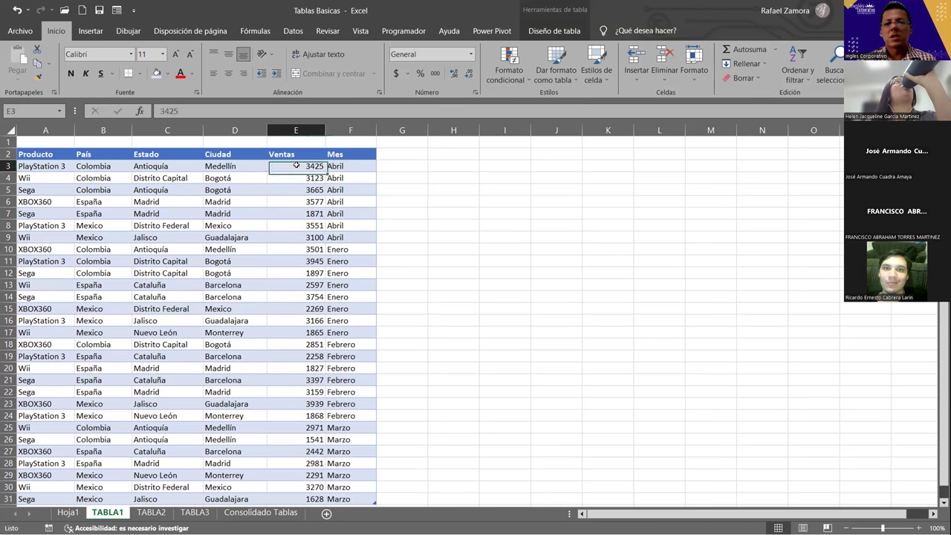
{"action": "key", "text": "ctrl+shift+Down"}
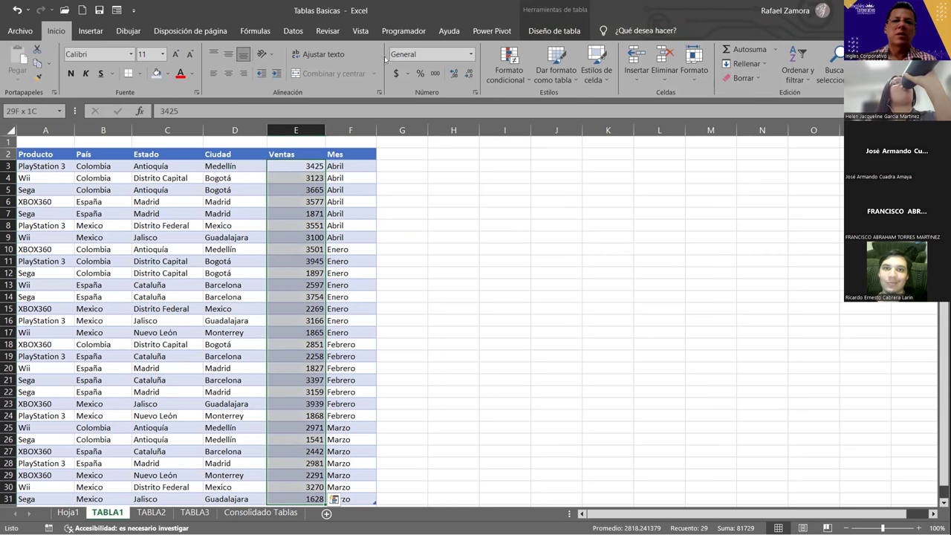
{"action": "left_click", "coordinate": [396, 73]}
{"action": "left_click", "coordinate": [290, 357]}
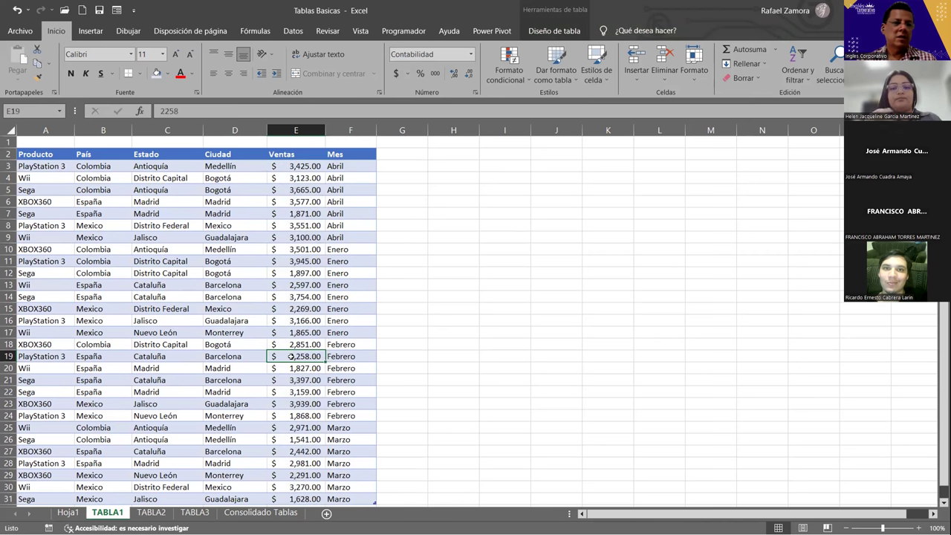
Give the TABLA2 table's Ventas column accounting format
{"action": "left_click", "coordinate": [155, 512]}
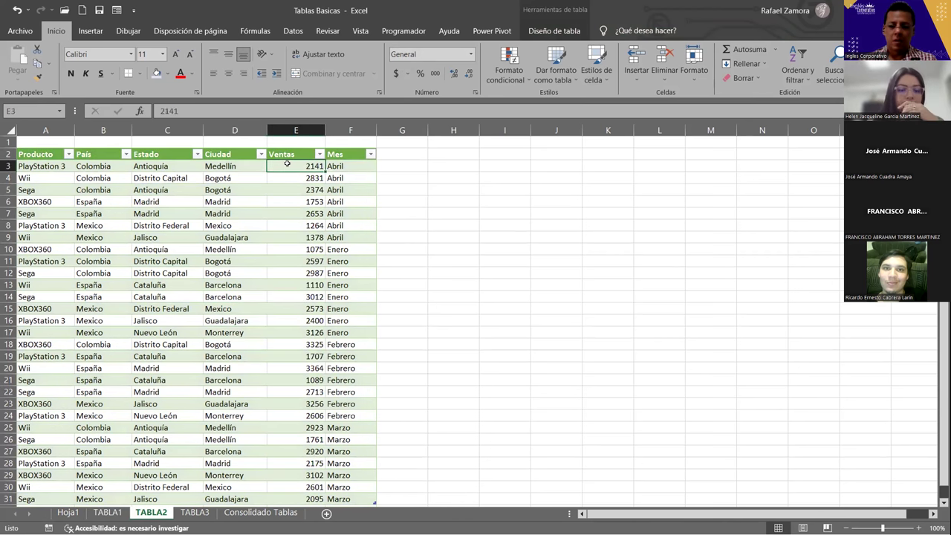
{"action": "left_click", "coordinate": [317, 151]}
{"action": "left_click", "coordinate": [396, 73]}
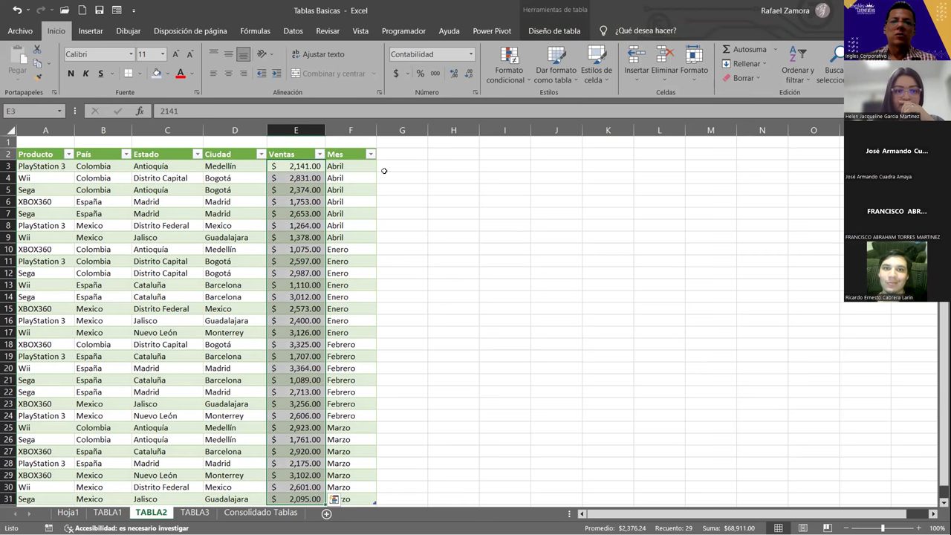
Reapply accounting format to TABLA3's Ventas column, then go back to TABLA2
{"action": "left_click", "coordinate": [195, 512]}
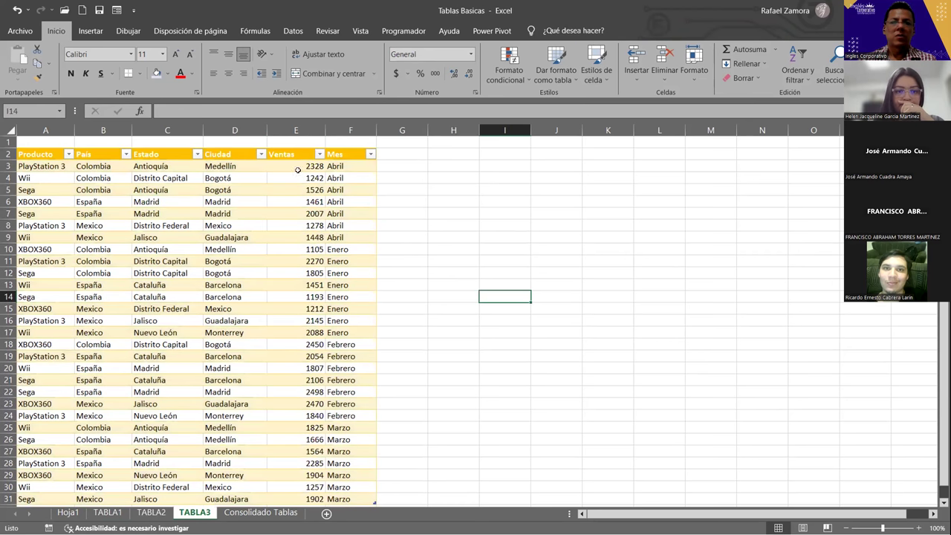
{"action": "left_click", "coordinate": [299, 165]}
{"action": "left_click", "coordinate": [300, 164]}
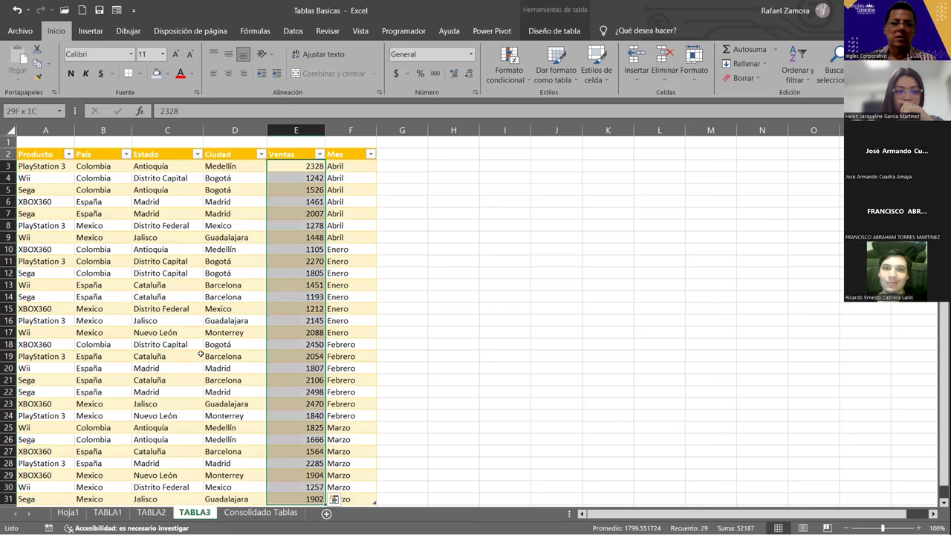
{"action": "left_click", "coordinate": [396, 73]}
{"action": "left_click", "coordinate": [457, 296]}
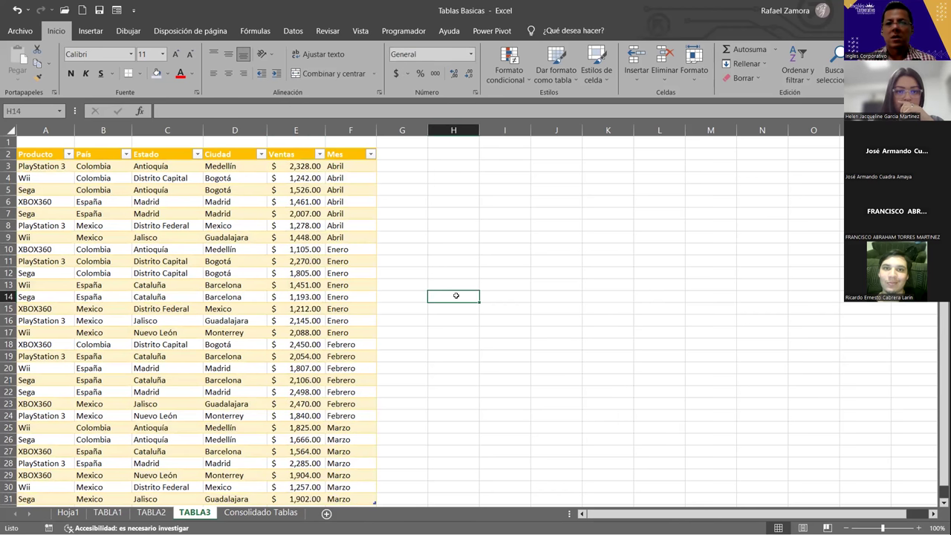
{"action": "left_click", "coordinate": [65, 166]}
{"action": "left_click", "coordinate": [151, 513]}
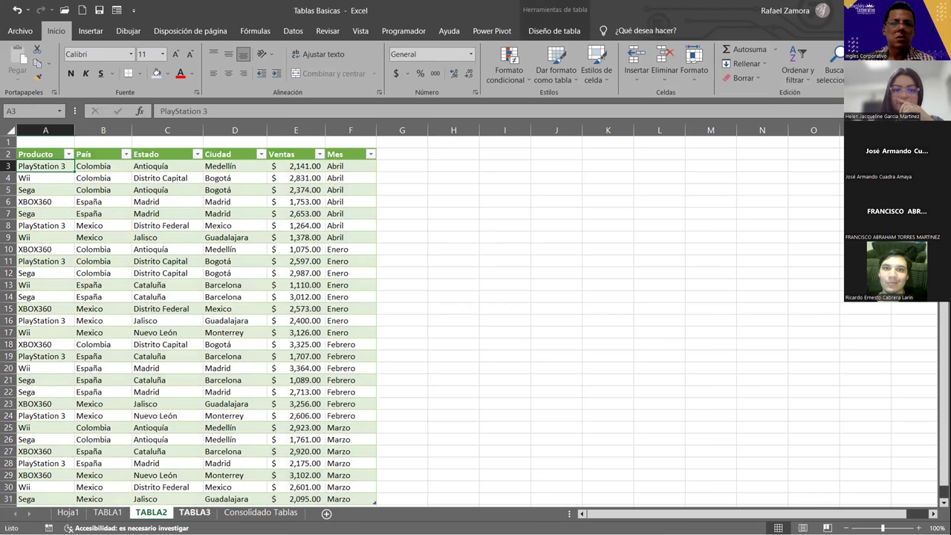
Show the filter buttons on the TABLA1 table headers with Ctrl+Shift+L
{"action": "left_click", "coordinate": [107, 513]}
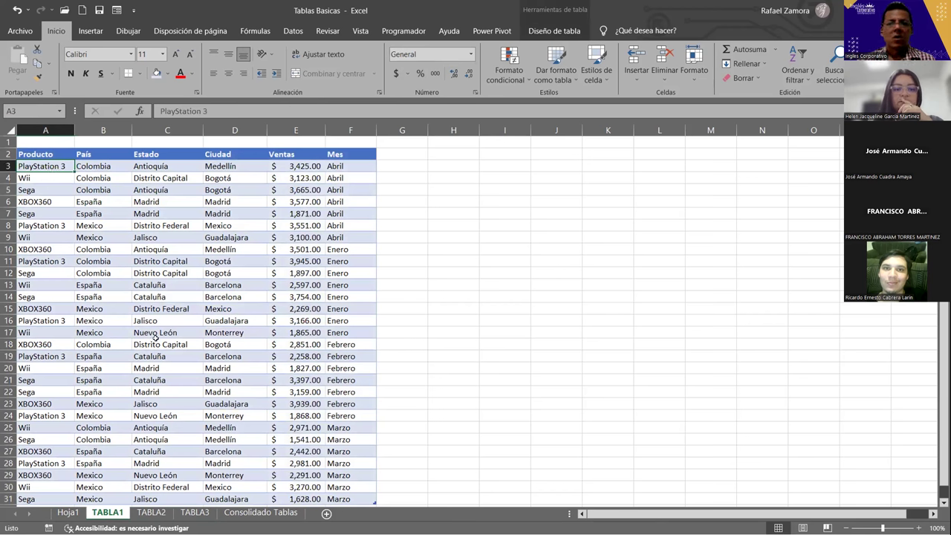
{"action": "left_click", "coordinate": [173, 285]}
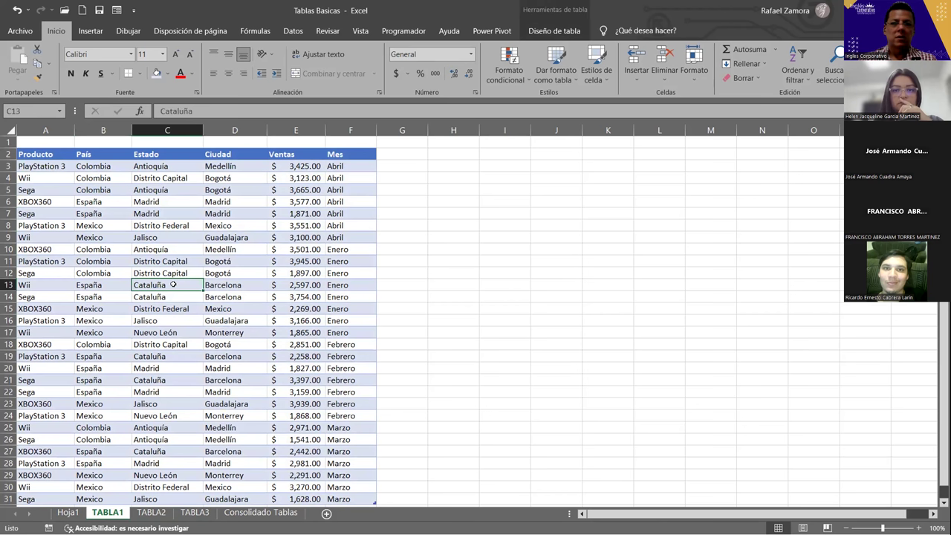
{"action": "key", "text": "ctrl+shift+l"}
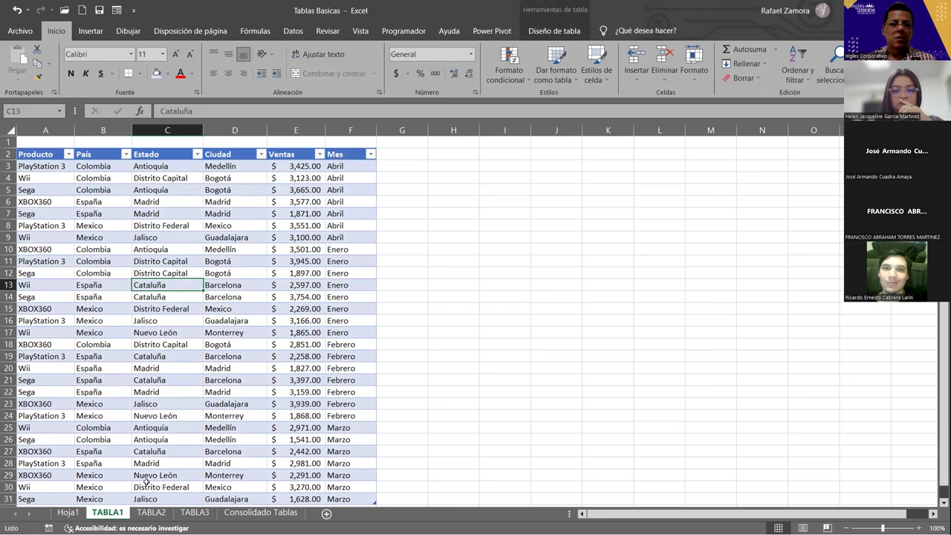
Flip between the TABLA2 and TABLA3 sheets to compare the tables
{"action": "left_click", "coordinate": [151, 512]}
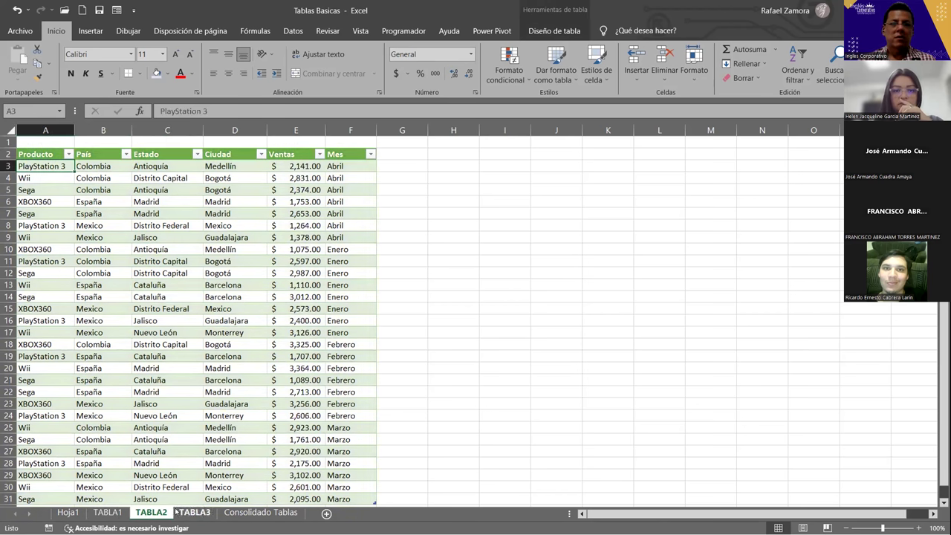
{"action": "left_click", "coordinate": [194, 513]}
{"action": "left_click", "coordinate": [151, 512]}
{"action": "key", "text": "ctrl+Page_Up"}
{"action": "left_click", "coordinate": [151, 513]}
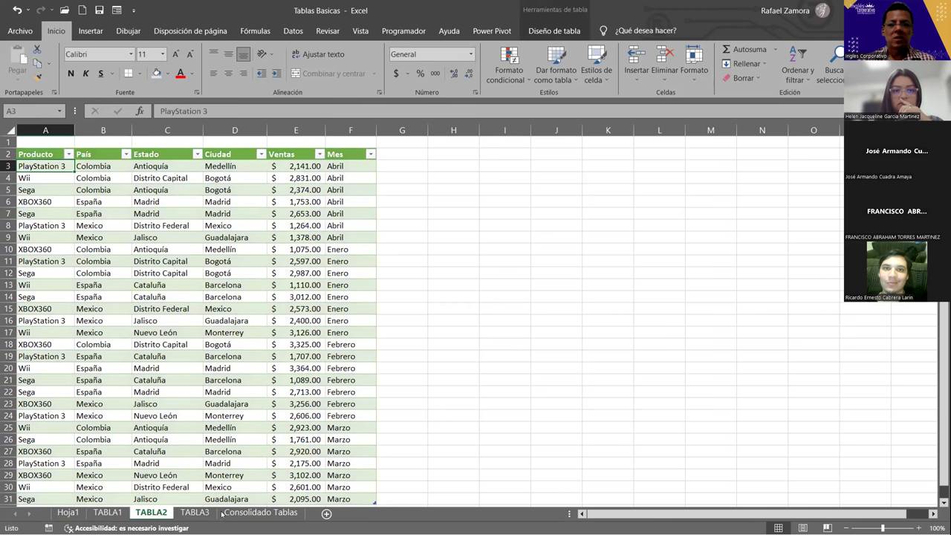
{"action": "left_click", "coordinate": [195, 513]}
{"action": "left_click", "coordinate": [151, 513]}
{"action": "key", "text": "ctrl+Page_Up"}
{"action": "left_click", "coordinate": [153, 513]}
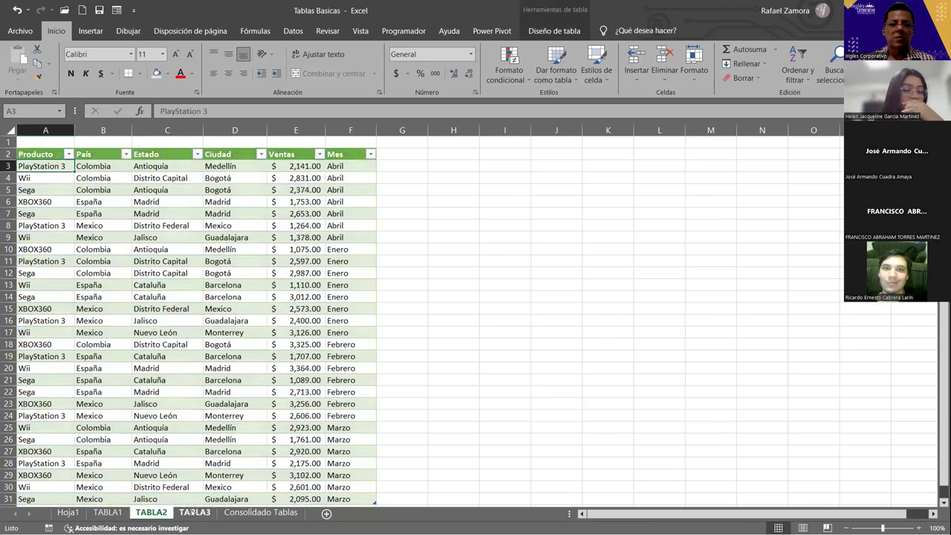
{"action": "left_click", "coordinate": [194, 512]}
Return to TABLA1 and bring up the Diseño de tabla settings for its table
{"action": "left_click", "coordinate": [108, 513]}
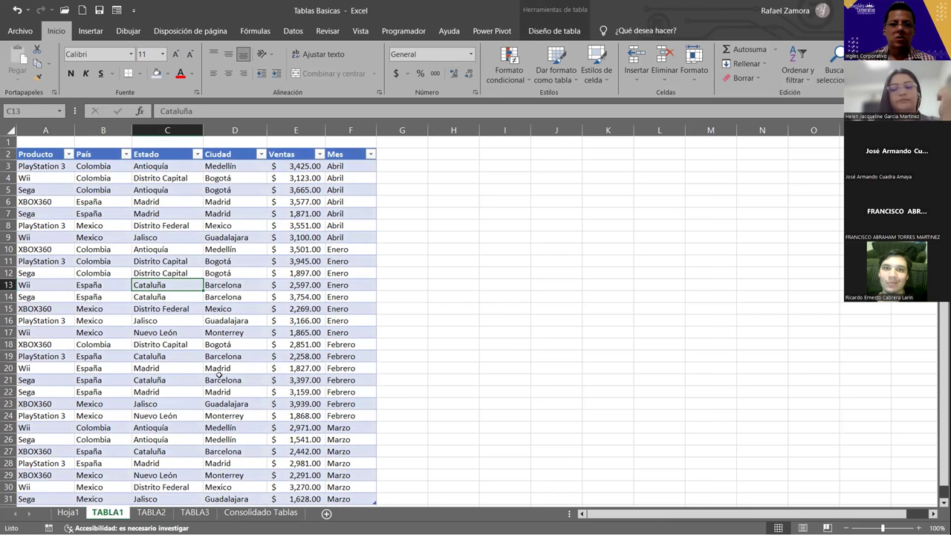
{"action": "left_click", "coordinate": [219, 378]}
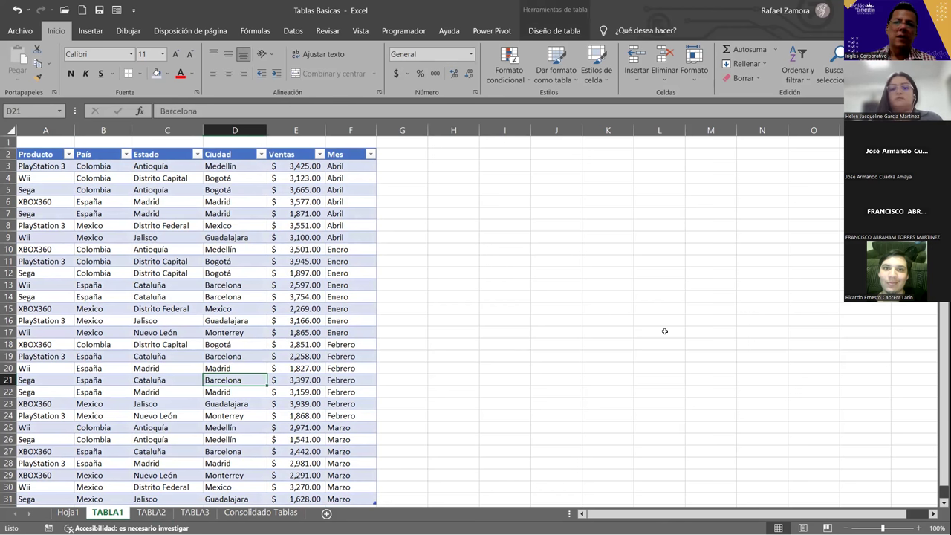
{"action": "left_click", "coordinate": [554, 30]}
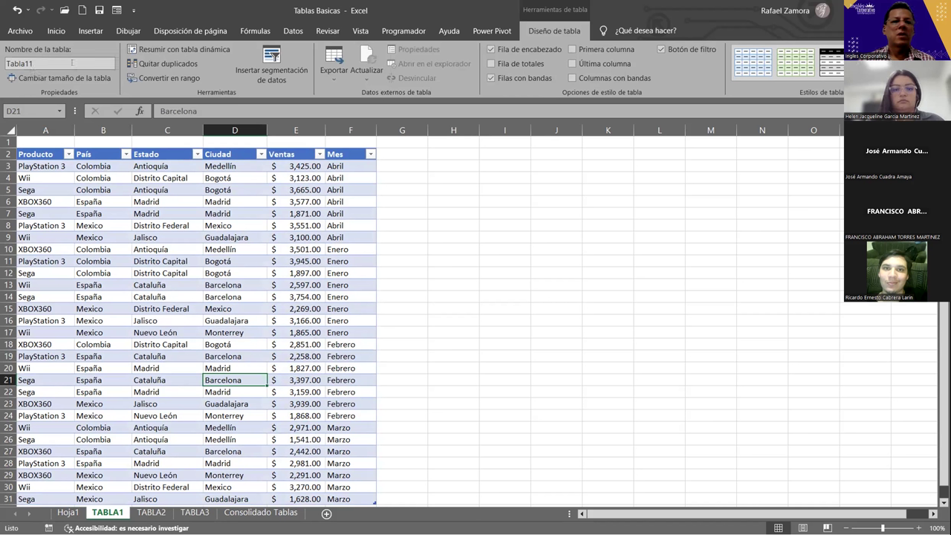
Rename the TABLA1 table from Tabla11 to Ventas1
{"action": "double_click", "coordinate": [38, 62]}
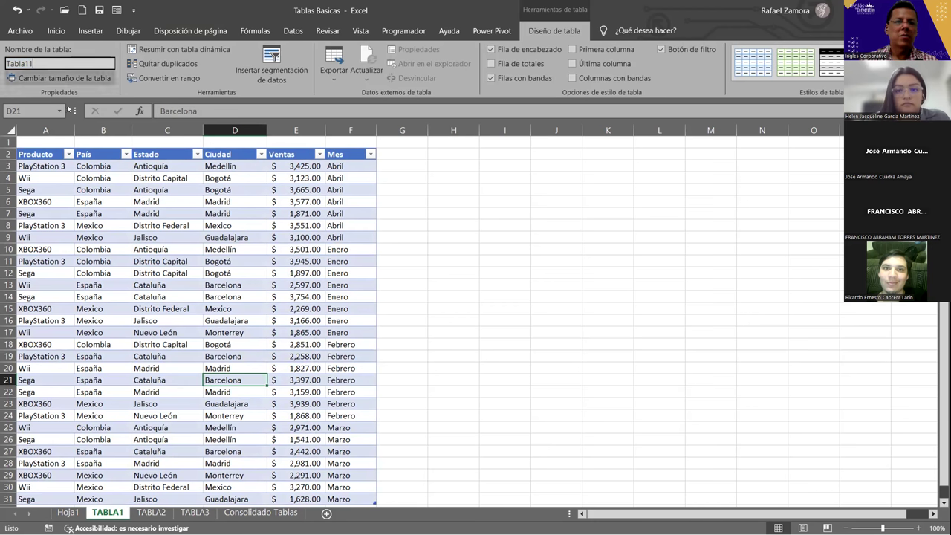
{"action": "double_click", "coordinate": [23, 63]}
{"action": "type", "text": "Ventas1"}
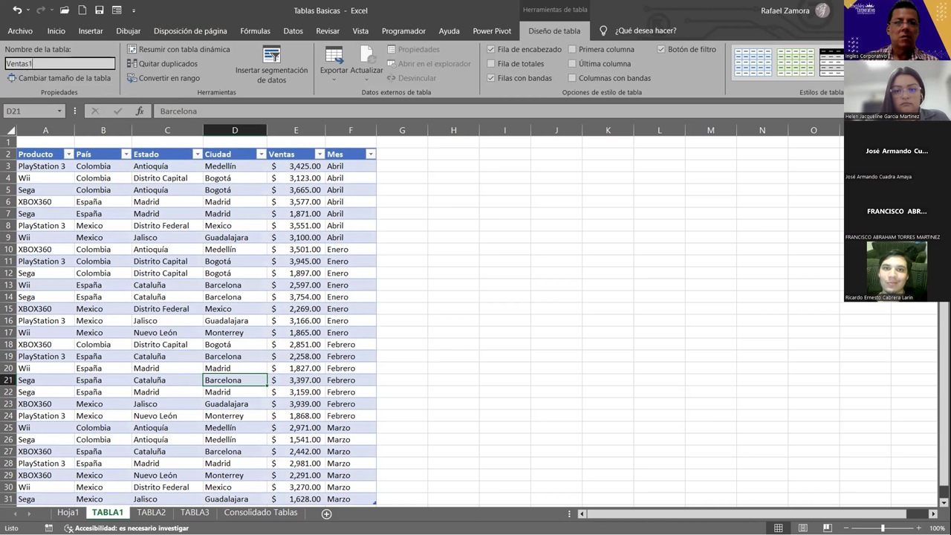
{"action": "key", "text": "Return"}
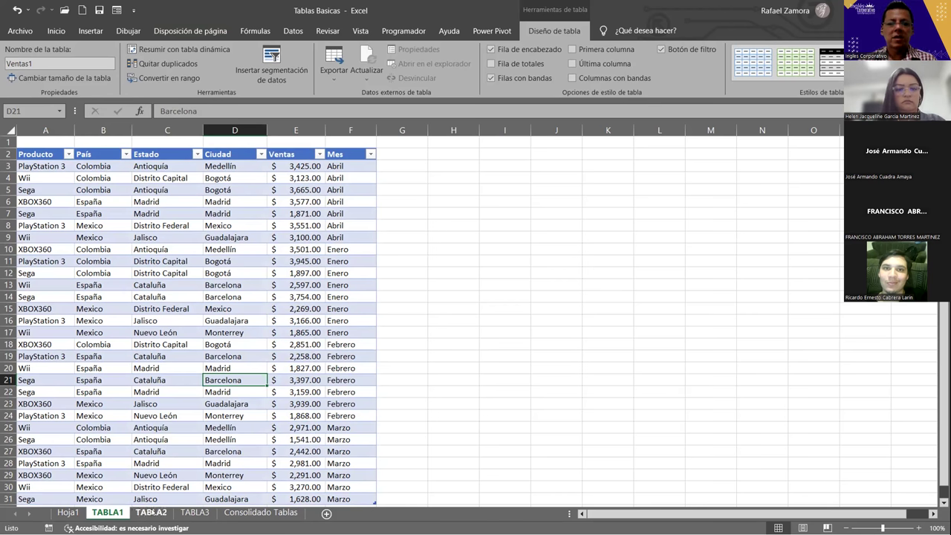
Rename the TABLA2 table from Tabla12 to Ventas2
{"action": "left_click", "coordinate": [151, 512]}
{"action": "left_click", "coordinate": [35, 65]}
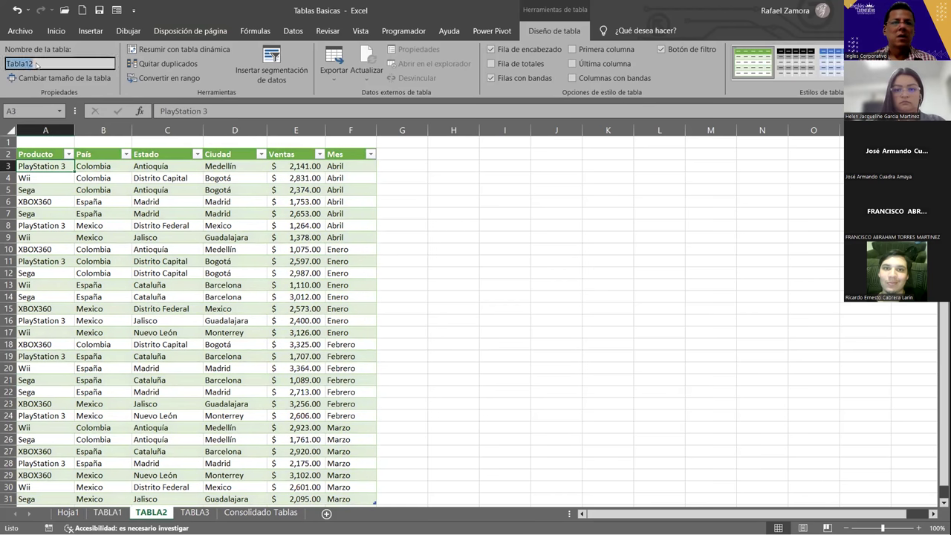
{"action": "type", "text": "V"}
{"action": "type", "text": "entas2"}
{"action": "key", "text": "Return"}
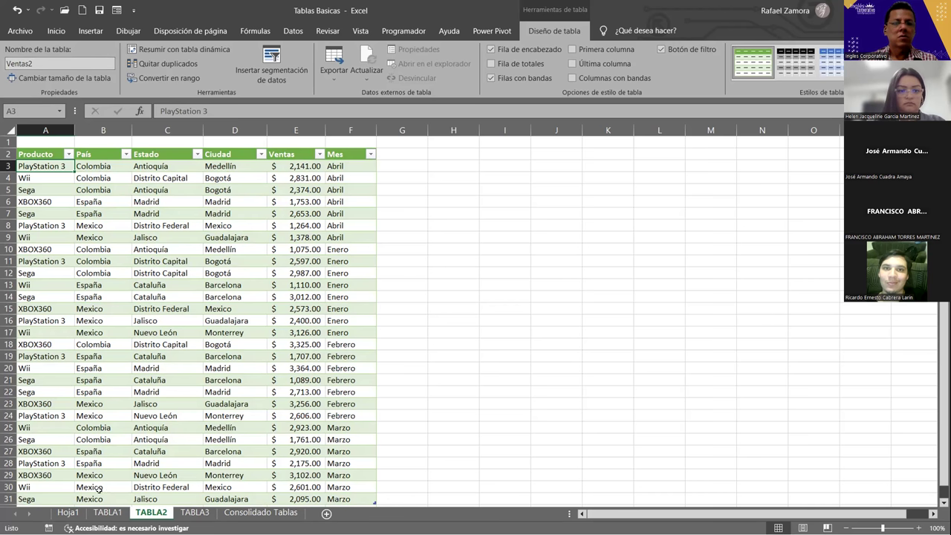
Rename the TABLA3 table from Tabla13 to Ventas3 and check the sheets
{"action": "left_click", "coordinate": [97, 512]}
{"action": "left_click", "coordinate": [151, 512]}
{"action": "left_click", "coordinate": [194, 512]}
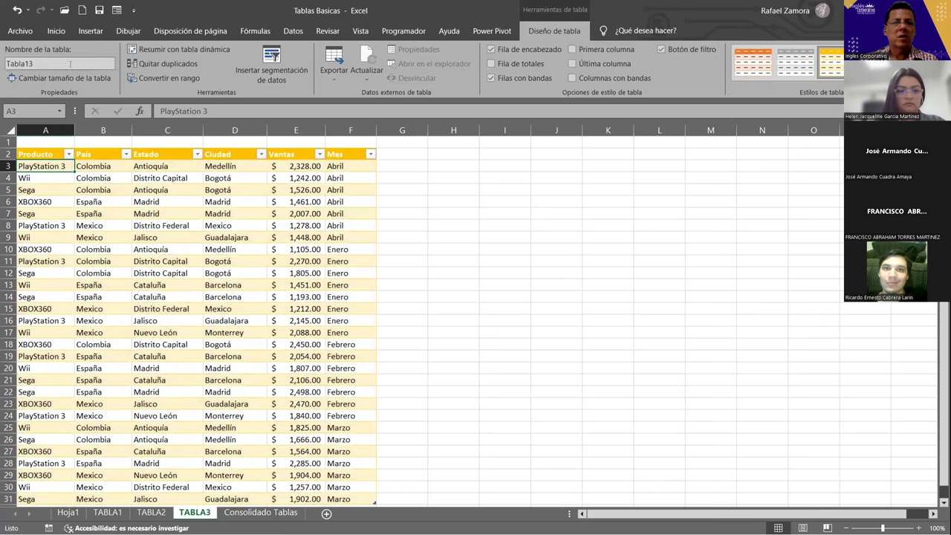
{"action": "left_click", "coordinate": [70, 64]}
{"action": "type", "text": "Ventas3"}
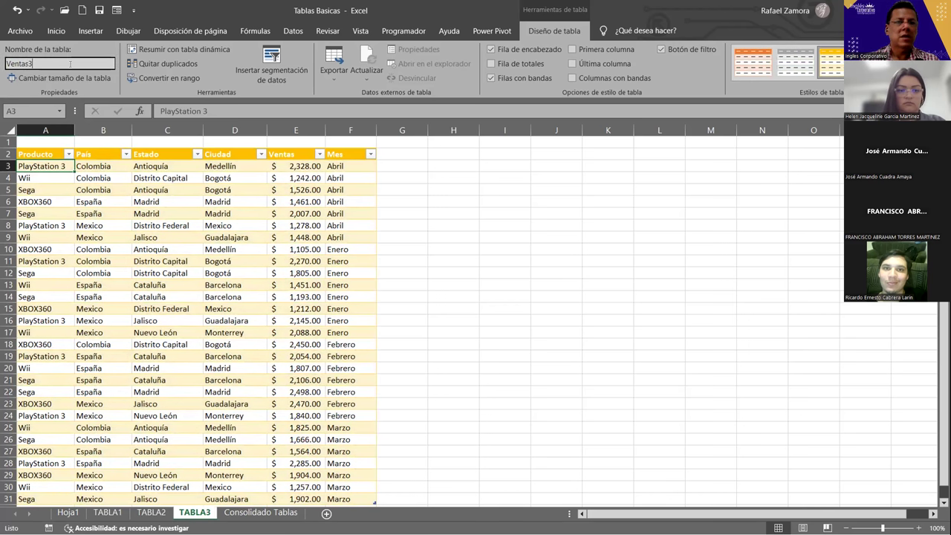
{"action": "key", "text": "Return"}
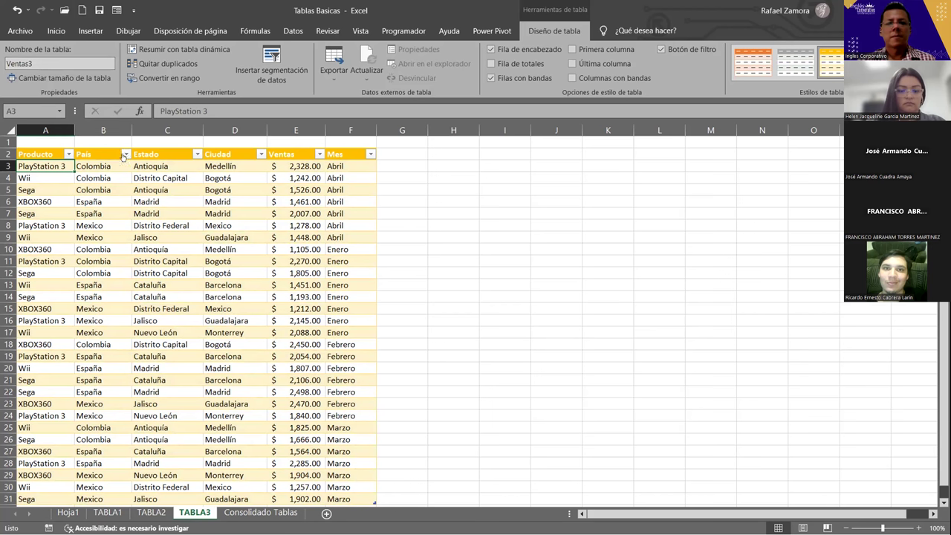
{"action": "left_click", "coordinate": [175, 306]}
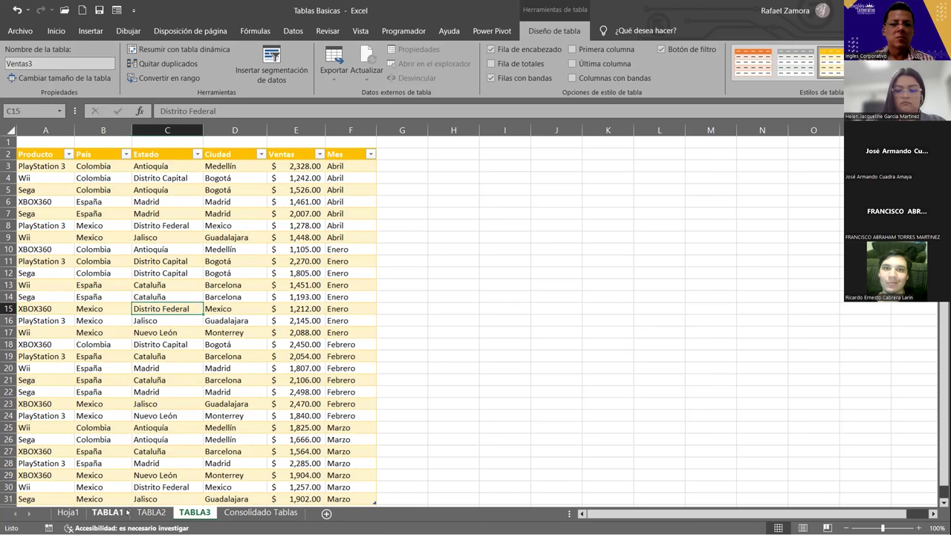
{"action": "left_click", "coordinate": [107, 513]}
{"action": "left_click", "coordinate": [148, 513]}
{"action": "left_click", "coordinate": [193, 512]}
Open and load the workbook's accessibility check results
{"action": "left_click", "coordinate": [113, 506]}
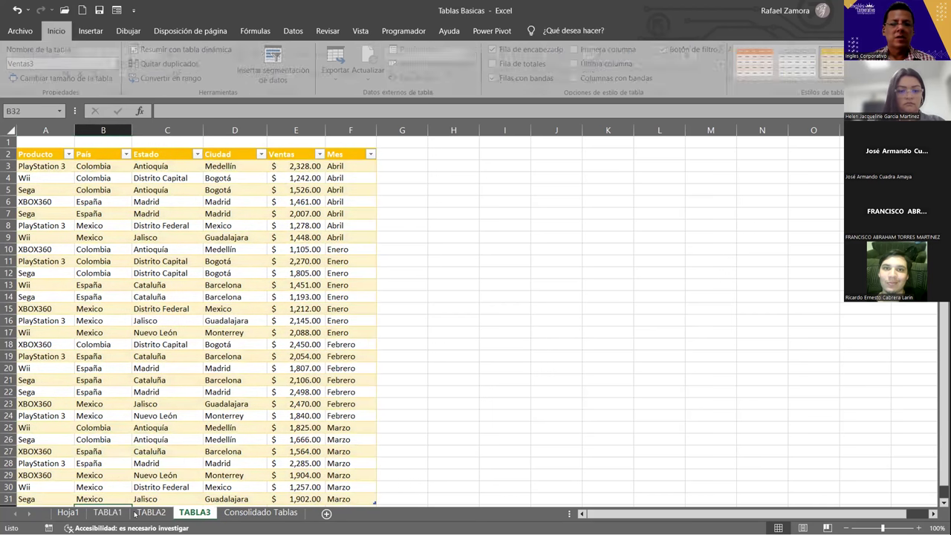
{"action": "left_click", "coordinate": [128, 527]}
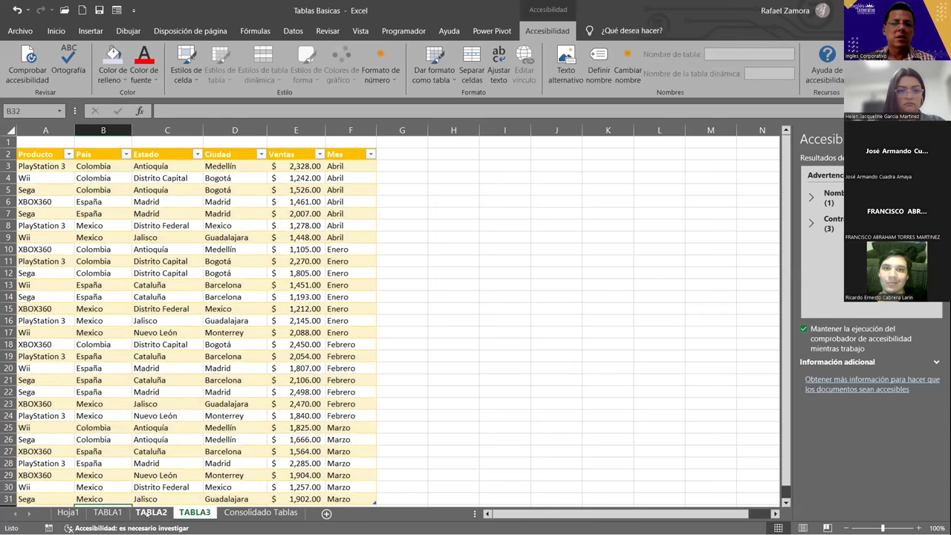
{"action": "left_click", "coordinate": [394, 402]}
{"action": "left_click", "coordinate": [135, 468]}
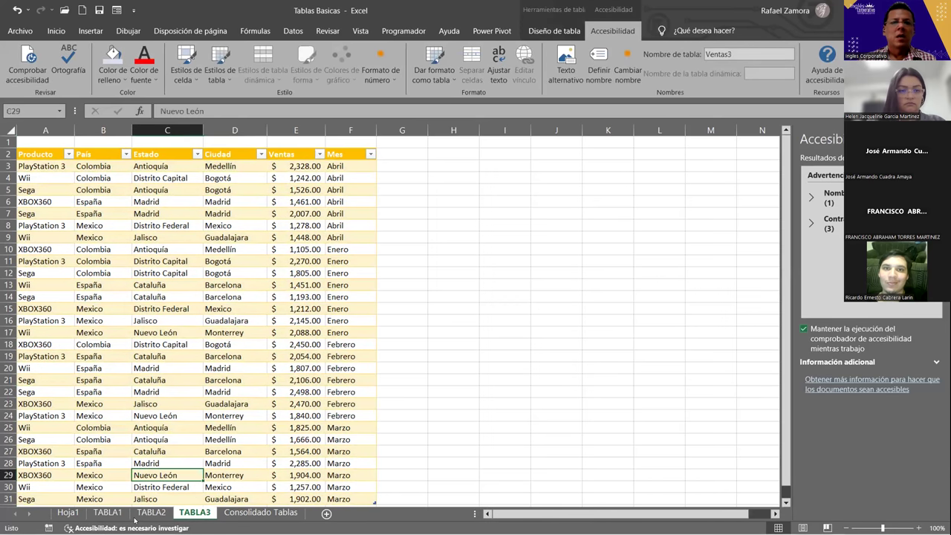
Review the defined names in Administrador de nombres, confirming Ventas1, Ventas2 and Ventas3
{"action": "left_click", "coordinate": [255, 30]}
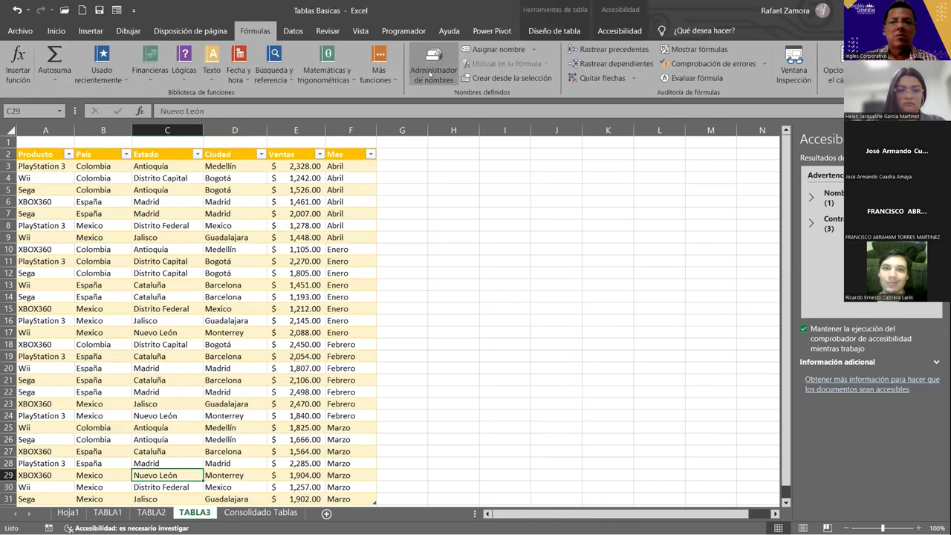
{"action": "left_click", "coordinate": [430, 73]}
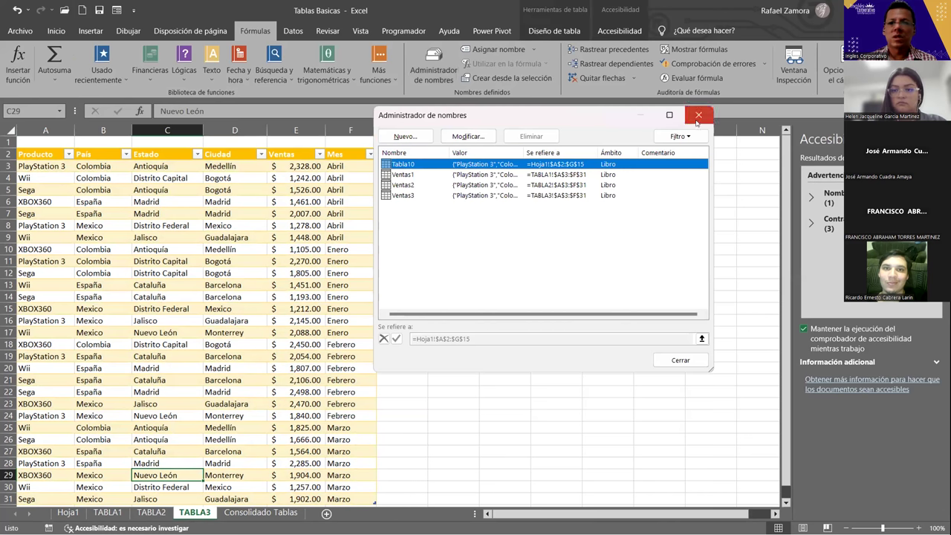
{"action": "left_click", "coordinate": [698, 115]}
{"action": "left_click", "coordinate": [286, 273]}
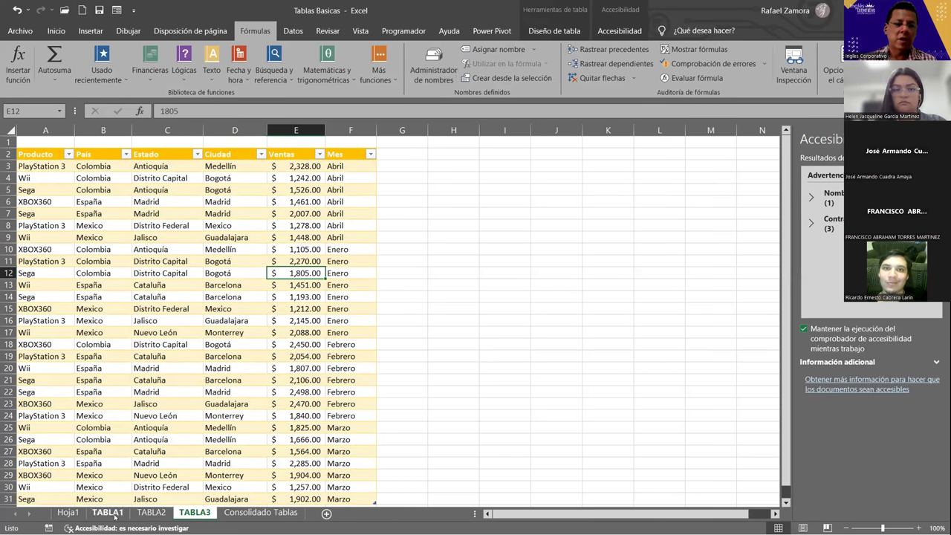
Flip through the TABLA1, TABLA2 and TABLA3 sheets, ending on TABLA3
{"action": "left_click", "coordinate": [107, 513]}
{"action": "left_click", "coordinate": [152, 513]}
{"action": "left_click", "coordinate": [115, 512]}
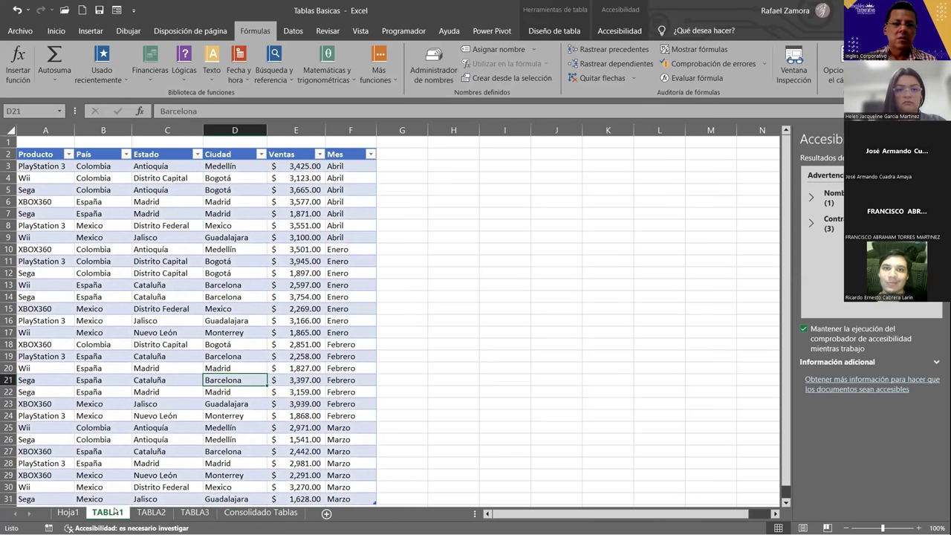
{"action": "left_click", "coordinate": [152, 513]}
{"action": "left_click", "coordinate": [187, 513]}
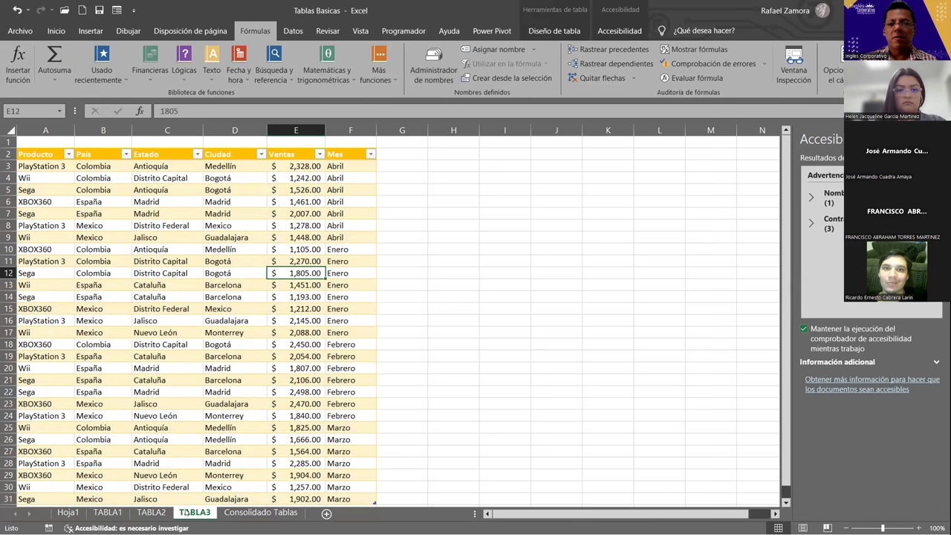
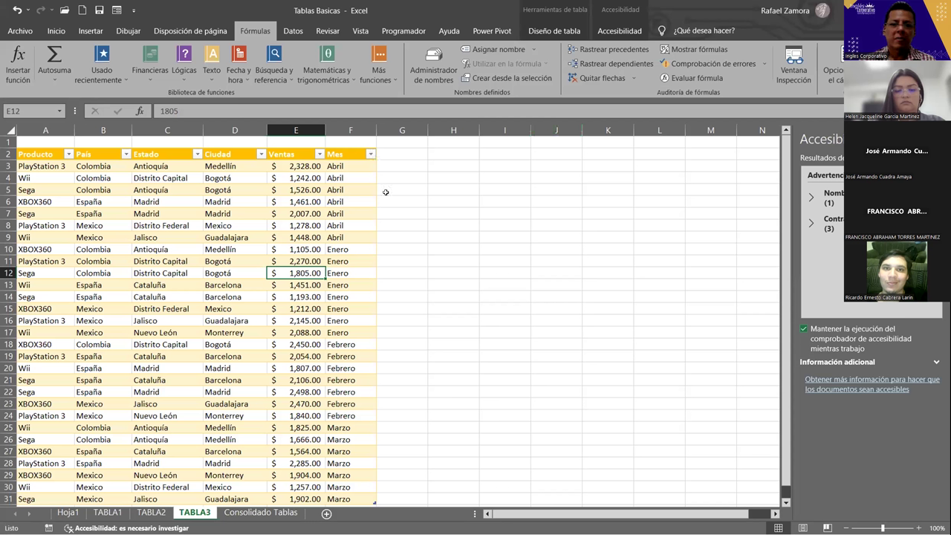
Select the 2,270.00 sales figure in E11 on TABLA3, then go to the Consolidado Tablas sheet
{"action": "left_click", "coordinate": [314, 258]}
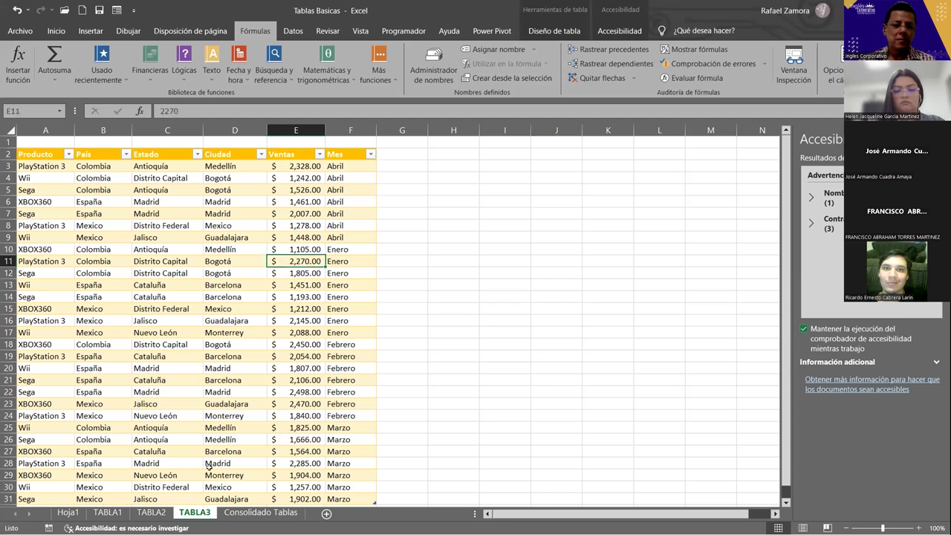
{"action": "left_click", "coordinate": [249, 513]}
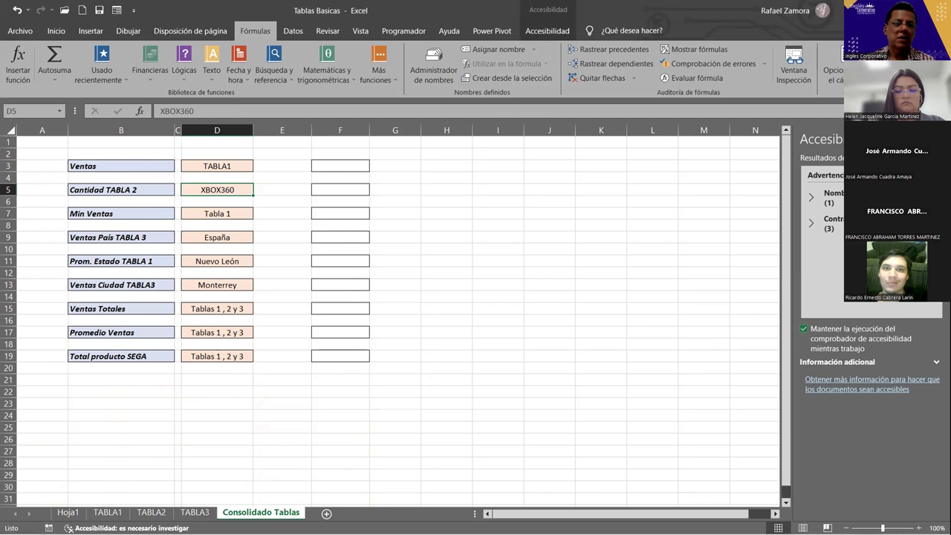
Review the column D source labels and empty result cell F3, then bring up TABLA1
{"action": "left_click", "coordinate": [226, 165]}
{"action": "left_click", "coordinate": [225, 187]}
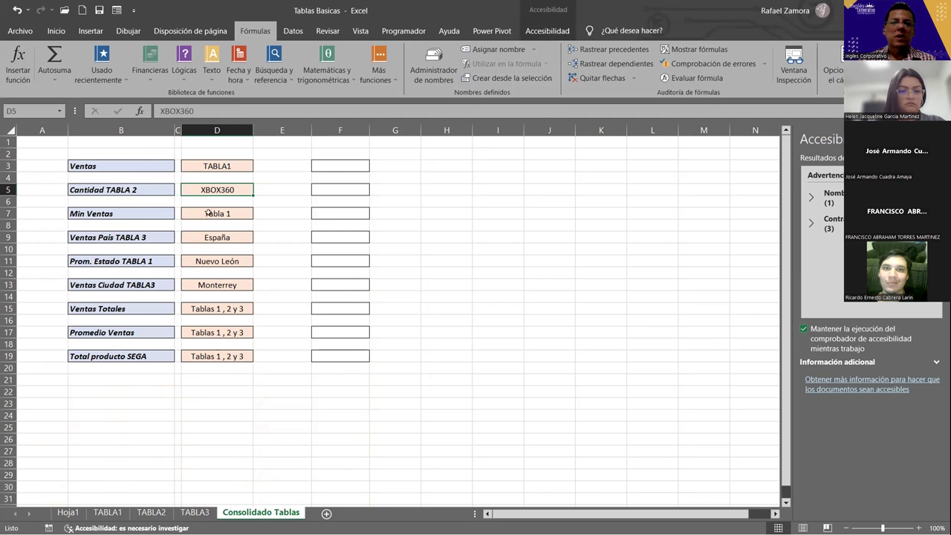
{"action": "left_click_drag", "start_coordinate": [208, 223], "coordinate": [260, 380]}
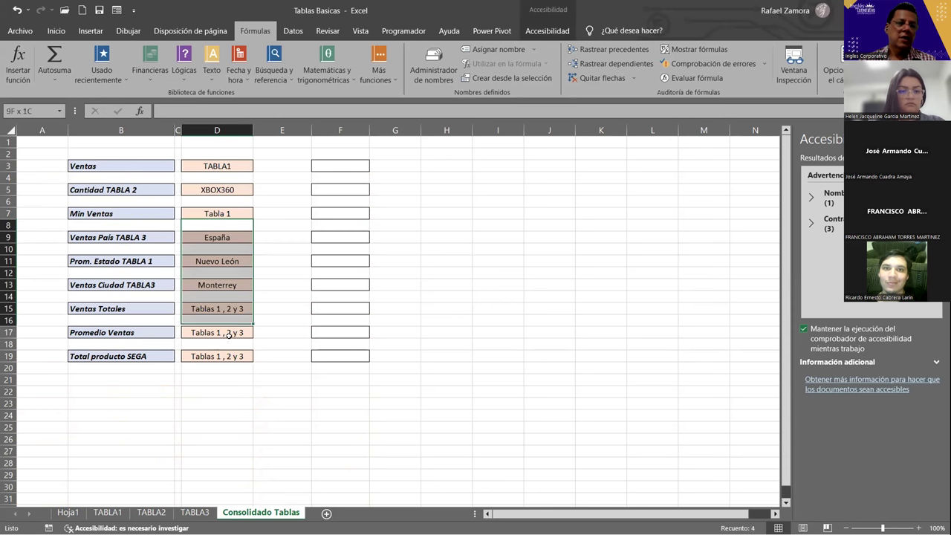
{"action": "left_click", "coordinate": [245, 165]}
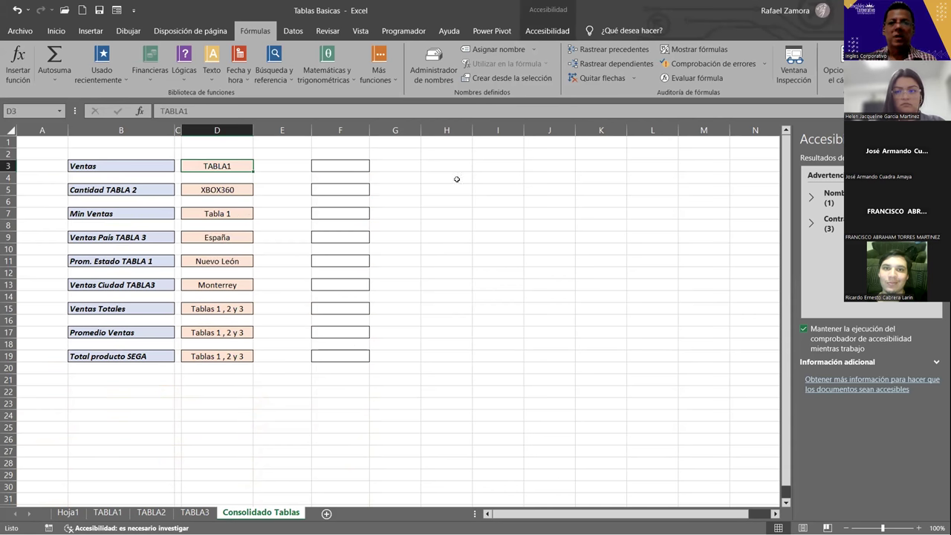
{"action": "scroll", "coordinate": [457, 179], "scroll_direction": "up", "scroll_amount": 1, "text": "ctrl"}
{"action": "scroll", "coordinate": [457, 179], "scroll_direction": "up", "scroll_amount": 1, "text": "ctrl"}
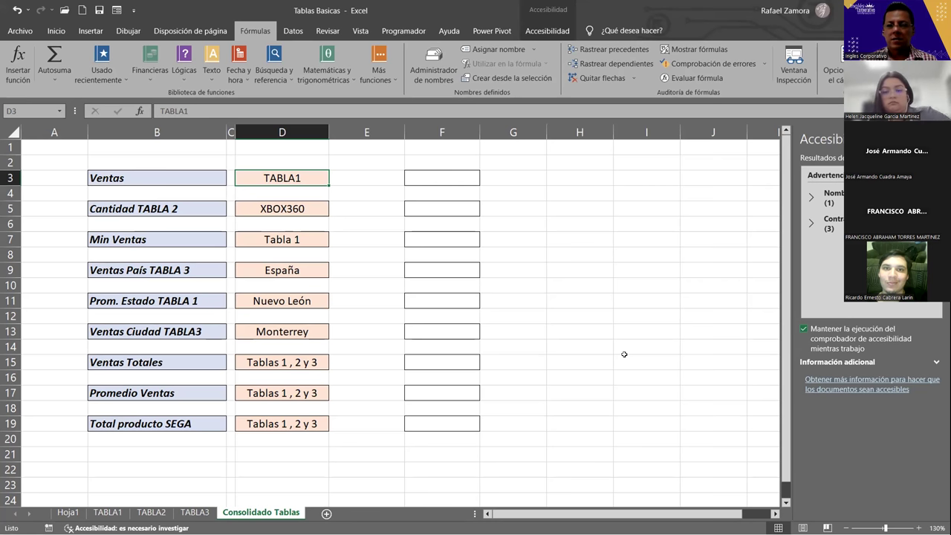
{"action": "left_click", "coordinate": [464, 180]}
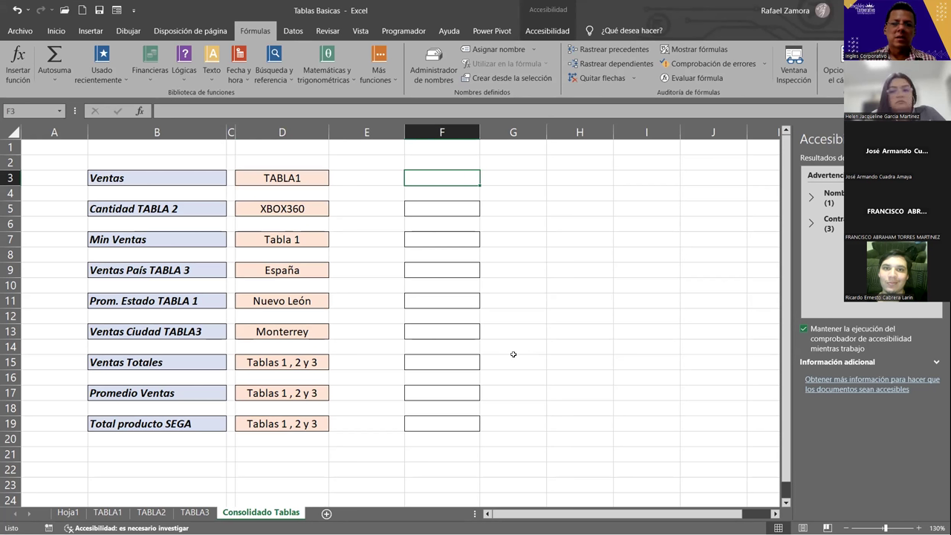
{"action": "left_click", "coordinate": [298, 179]}
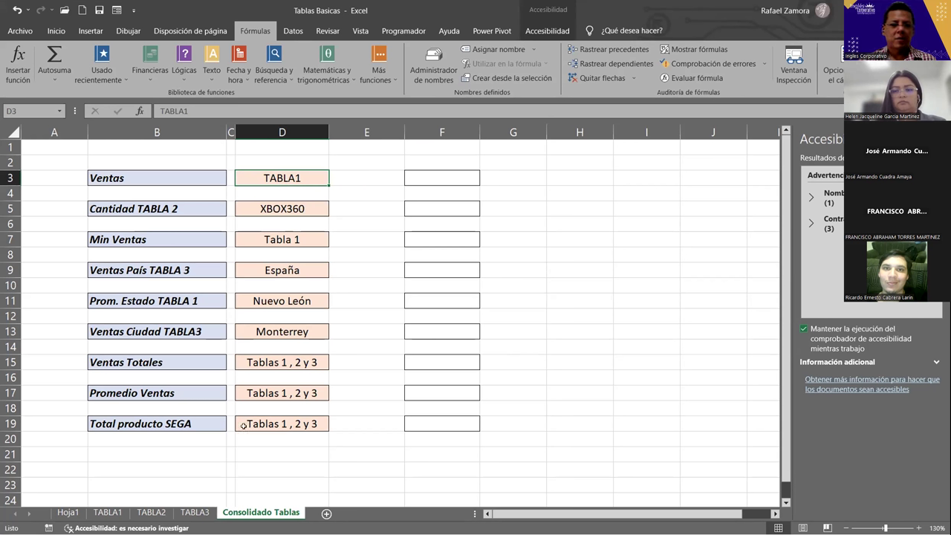
{"action": "left_click", "coordinate": [109, 513]}
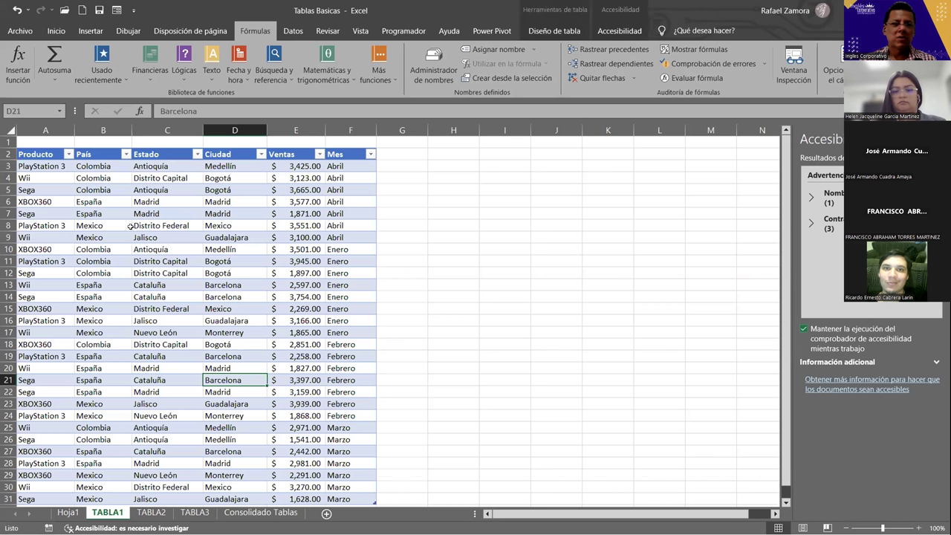
Copy TABLA1's headers and first seven rows (A2:F9) and paste them as values at H2
{"action": "left_click_drag", "start_coordinate": [50, 154], "coordinate": [356, 249]}
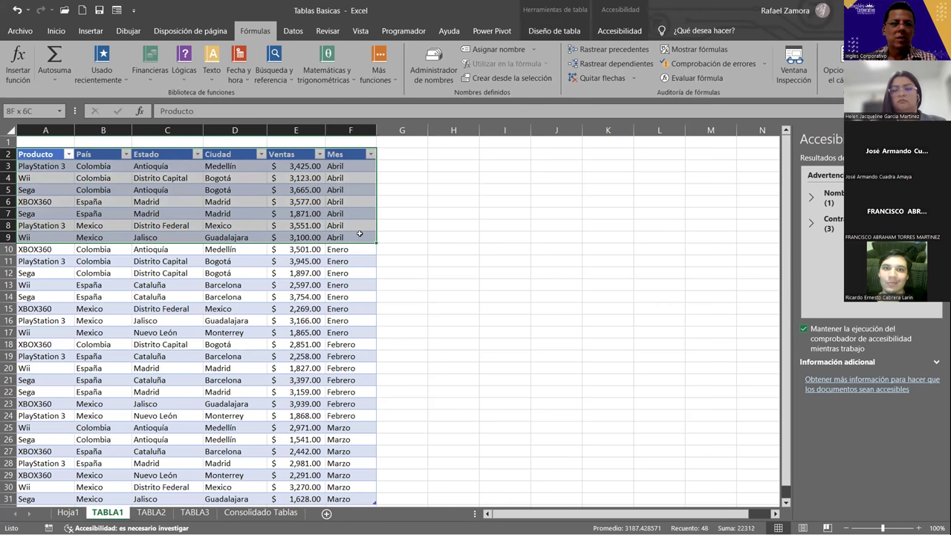
{"action": "left_click_drag", "start_coordinate": [357, 246], "coordinate": [359, 234]}
{"action": "key", "text": "ctrl+c"}
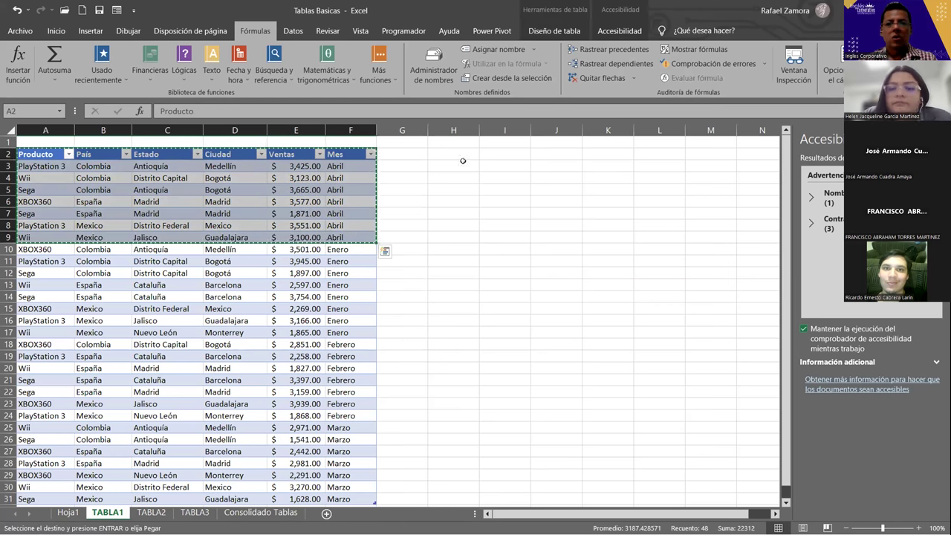
{"action": "left_click", "coordinate": [453, 154]}
{"action": "right_click", "coordinate": [458, 154]}
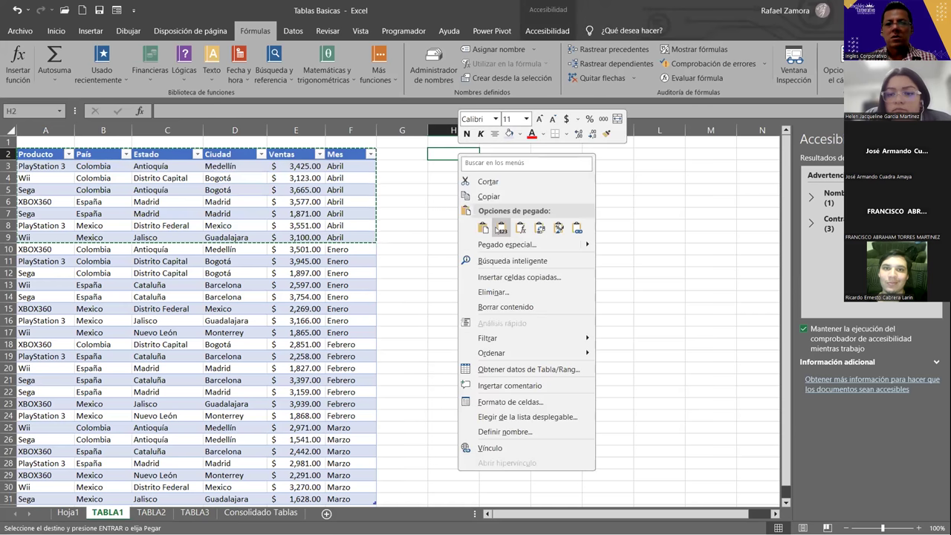
{"action": "left_click", "coordinate": [501, 228]}
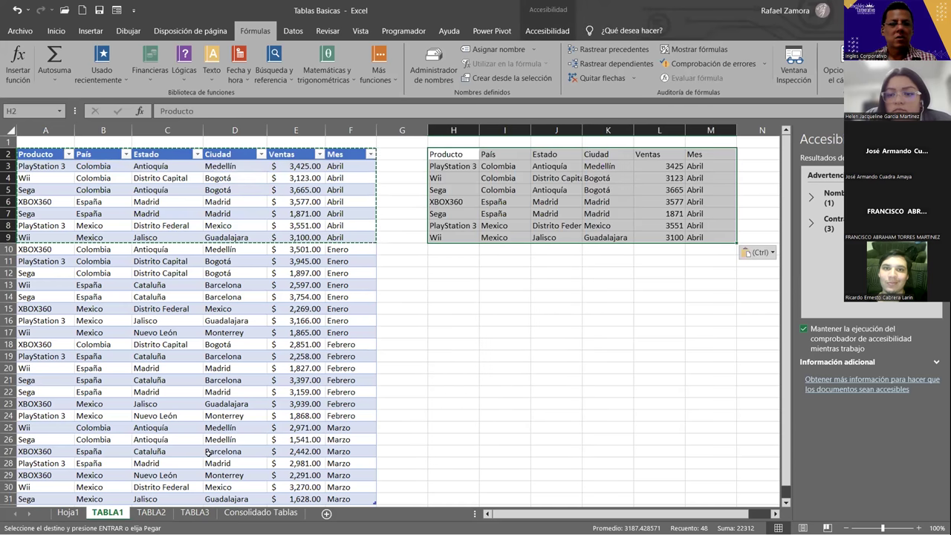
On TABLA2, copy the headers and first seven rows and paste them as values at H2
{"action": "left_click", "coordinate": [151, 512]}
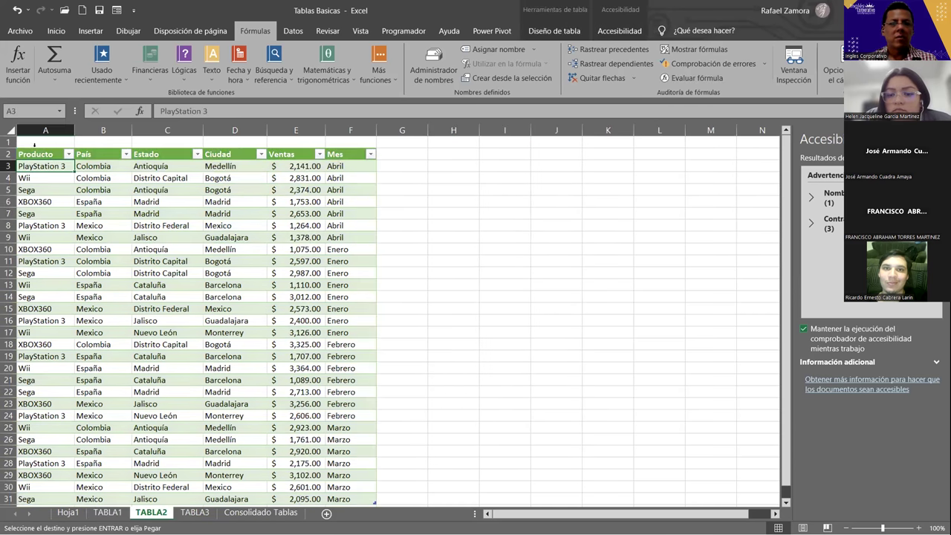
{"action": "left_click_drag", "start_coordinate": [35, 154], "coordinate": [366, 243]}
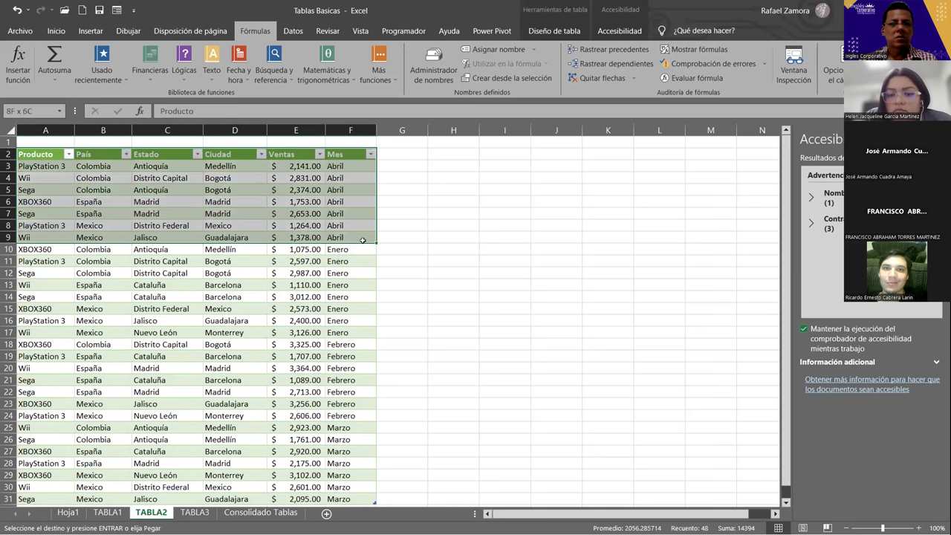
{"action": "key", "text": "ctrl+c"}
{"action": "left_click", "coordinate": [461, 151]}
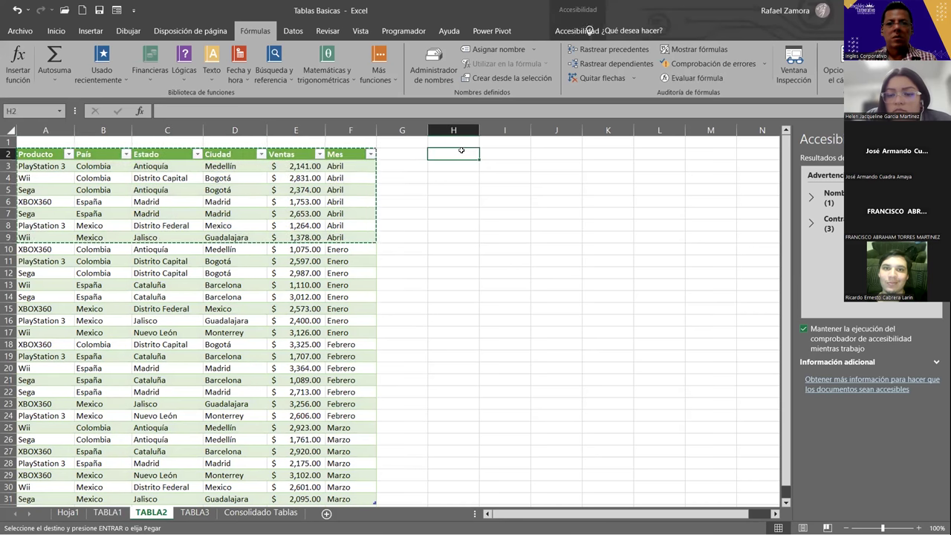
{"action": "right_click", "coordinate": [461, 151]}
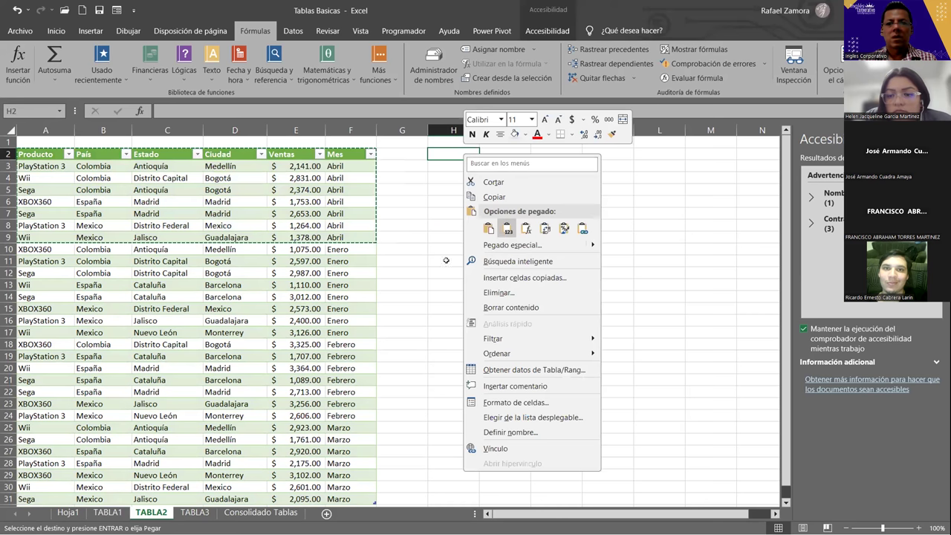
{"action": "left_click", "coordinate": [508, 229]}
{"action": "left_click", "coordinate": [107, 513]}
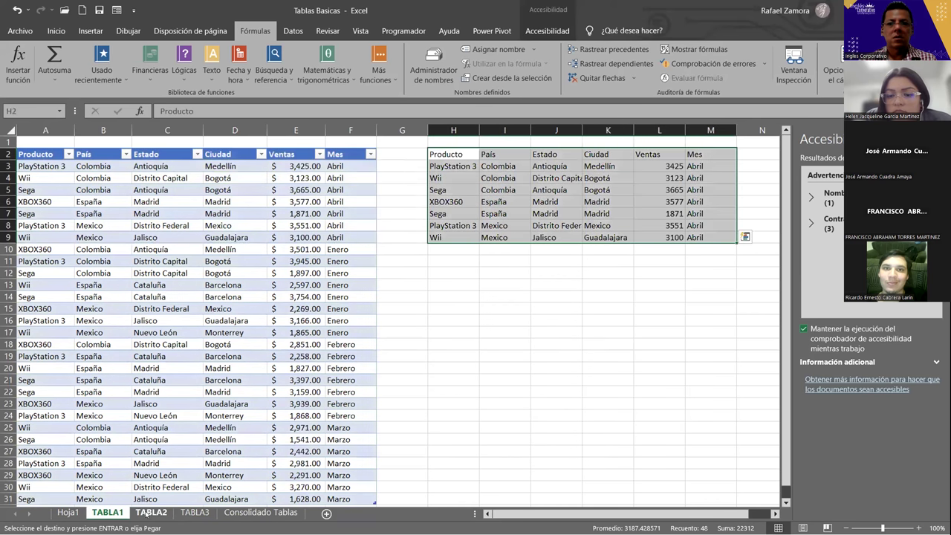
{"action": "left_click", "coordinate": [151, 513]}
On TABLA3, copy the headers and first seven rows and paste them as values at H2
{"action": "left_click", "coordinate": [194, 513]}
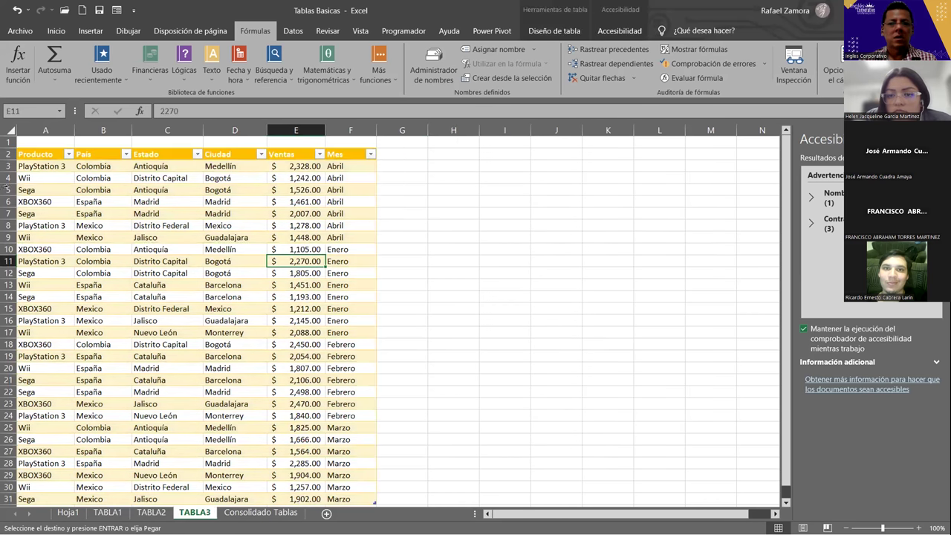
{"action": "left_click_drag", "start_coordinate": [30, 154], "coordinate": [356, 240]}
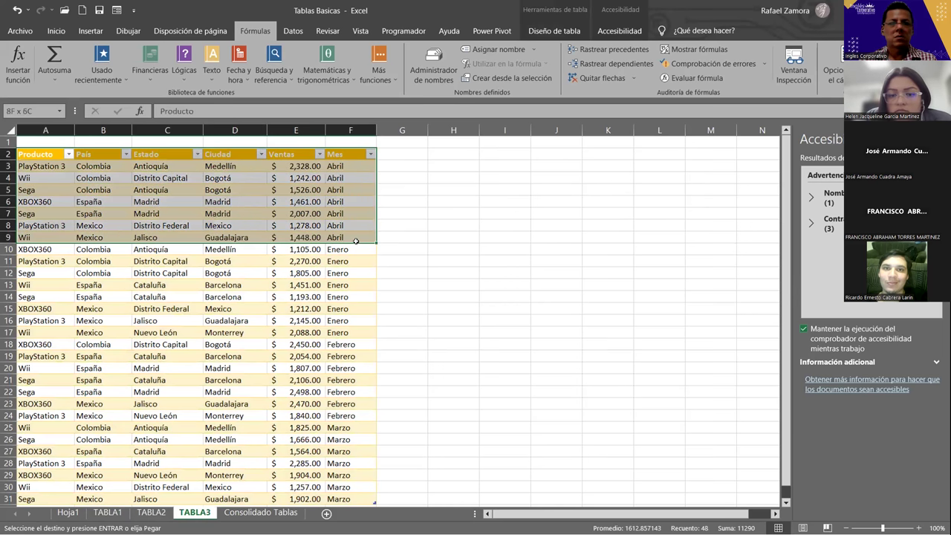
{"action": "key", "text": "ctrl+c"}
{"action": "left_click", "coordinate": [454, 153]}
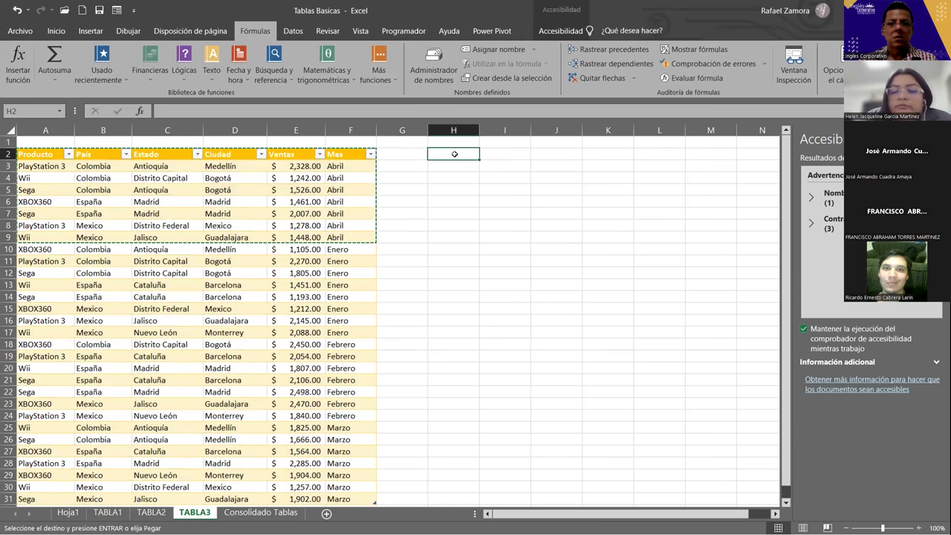
{"action": "right_click", "coordinate": [455, 154]}
{"action": "left_click", "coordinate": [505, 172]}
{"action": "left_click", "coordinate": [505, 249]}
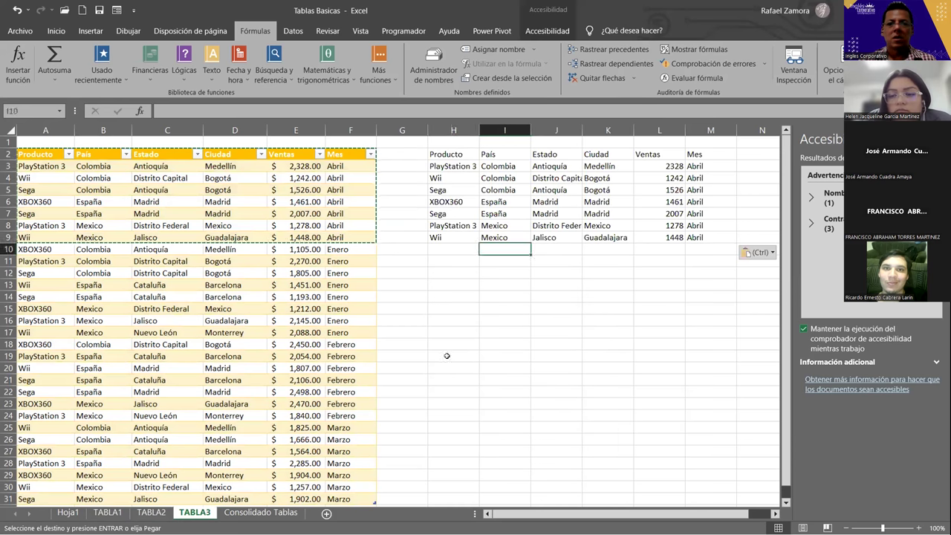
Look over the TABLA1, TABLA2 and TABLA3 tables, then return to Consolidado Tablas
{"action": "left_click", "coordinate": [110, 513]}
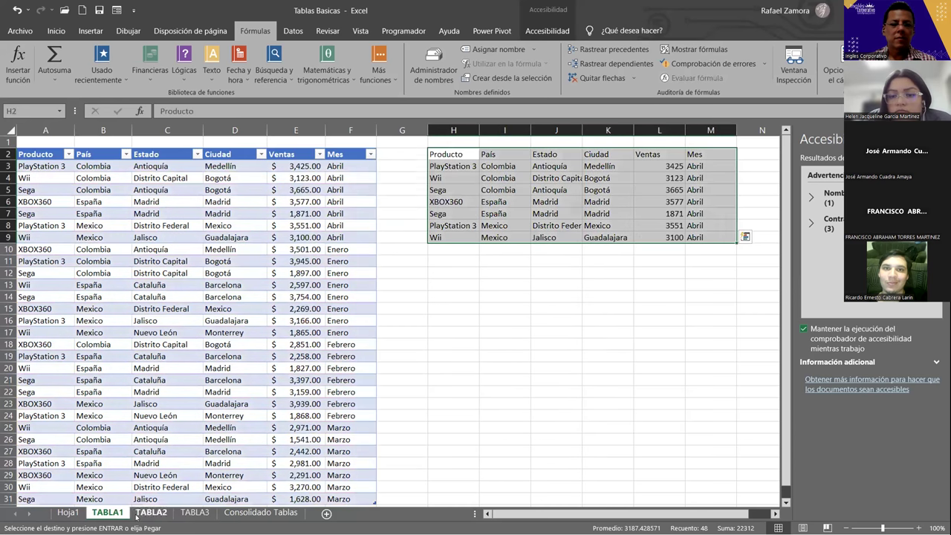
{"action": "left_click", "coordinate": [457, 155]}
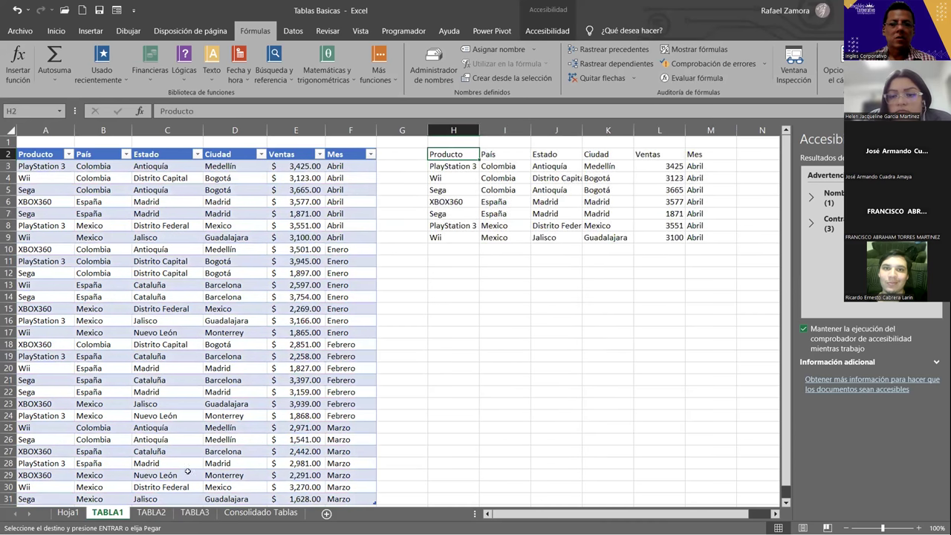
{"action": "left_click", "coordinate": [151, 513]}
{"action": "left_click", "coordinate": [455, 154]}
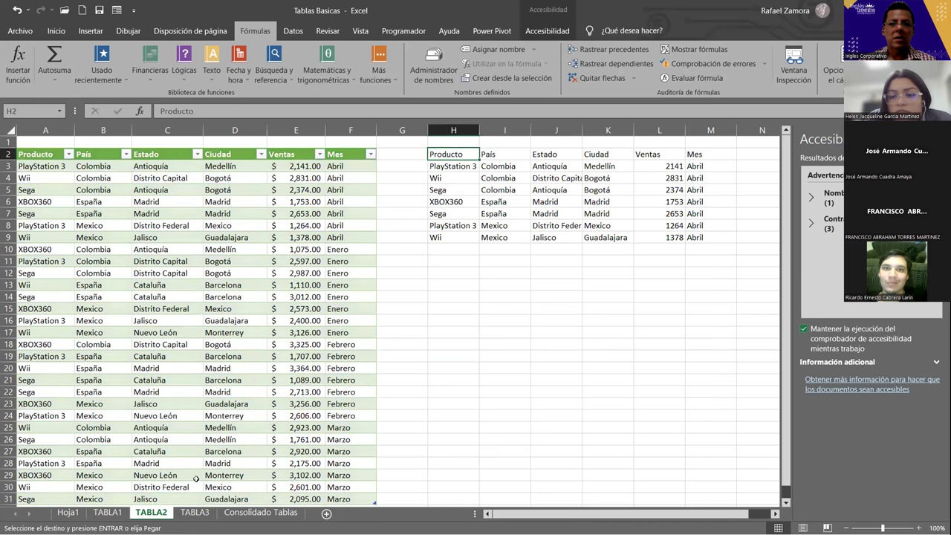
{"action": "left_click", "coordinate": [195, 513]}
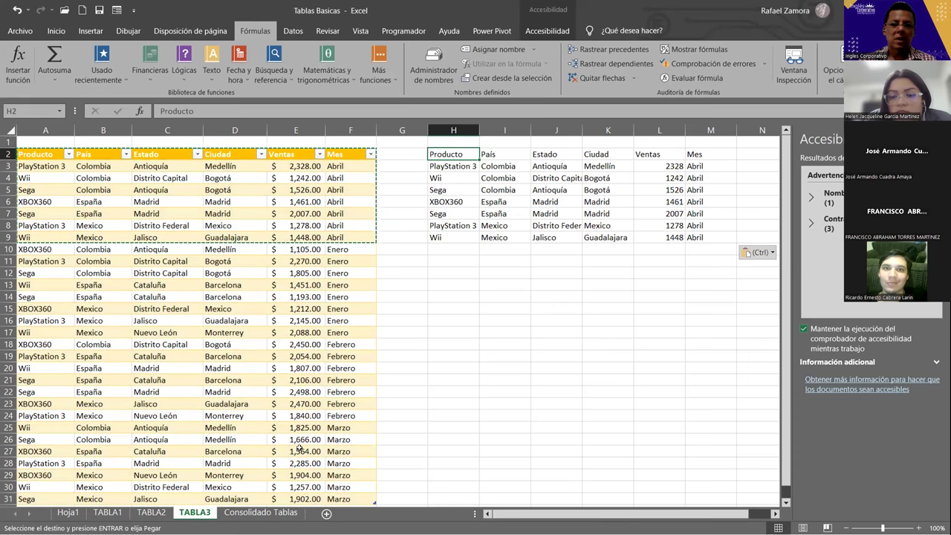
{"action": "left_click", "coordinate": [251, 513]}
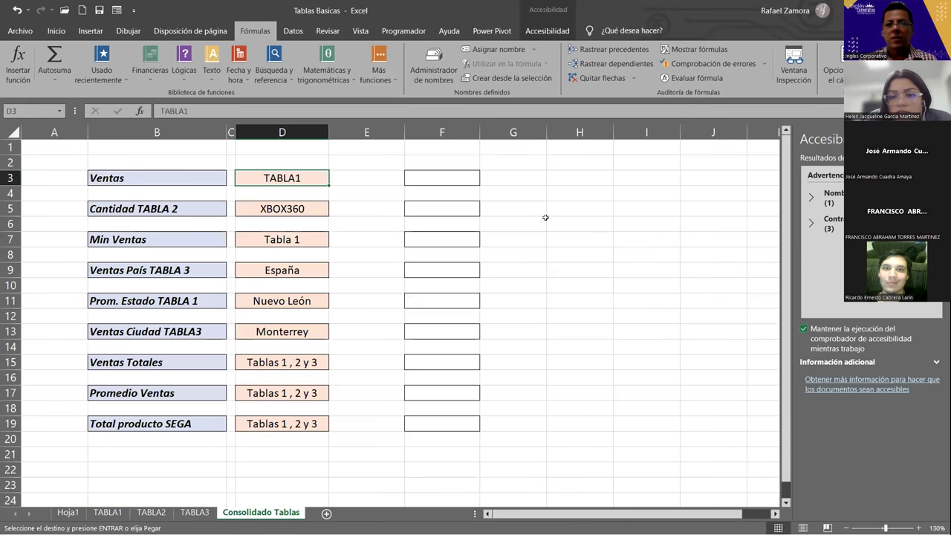
Start =SUMA( in H3 with the ranges TABLA1!L3:L9 and TABLA2!L3:L9
{"action": "left_click", "coordinate": [601, 176]}
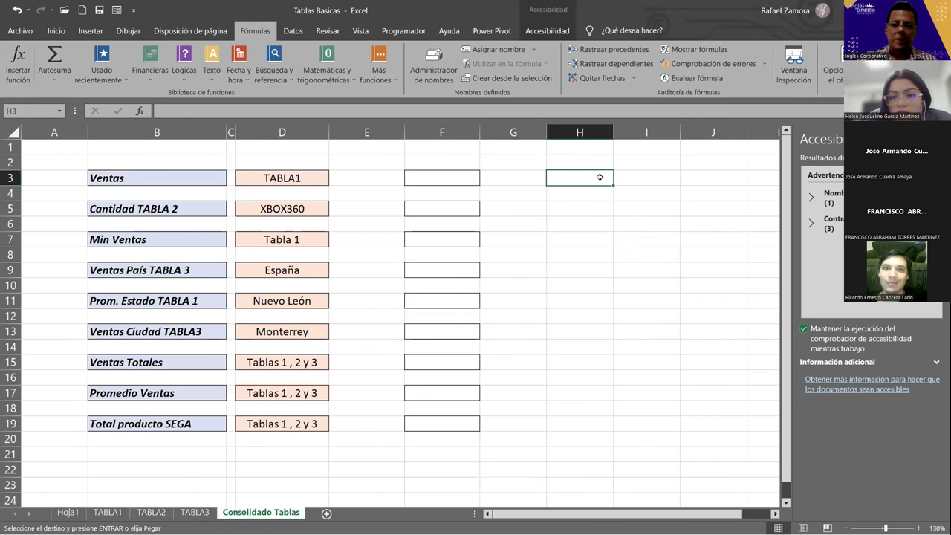
{"action": "type", "text": "="}
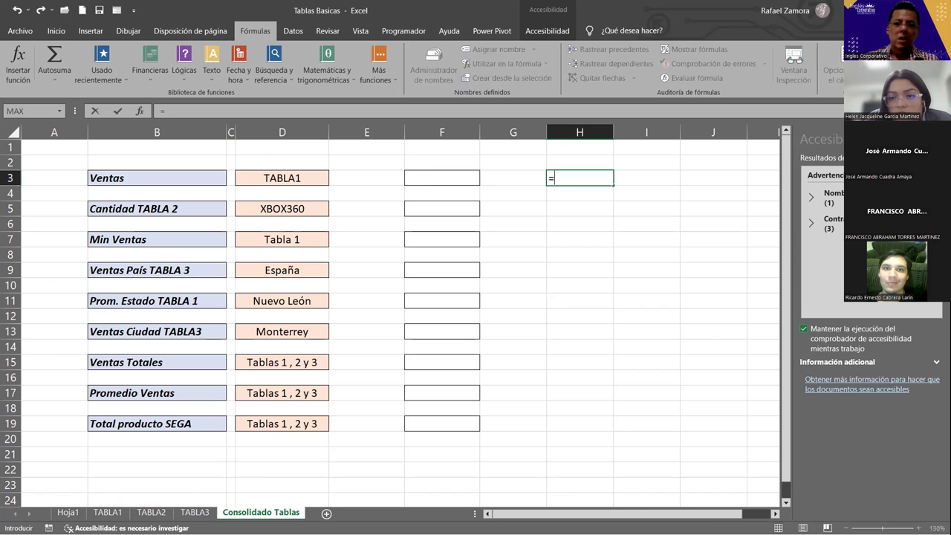
{"action": "type", "text": "SUMA("}
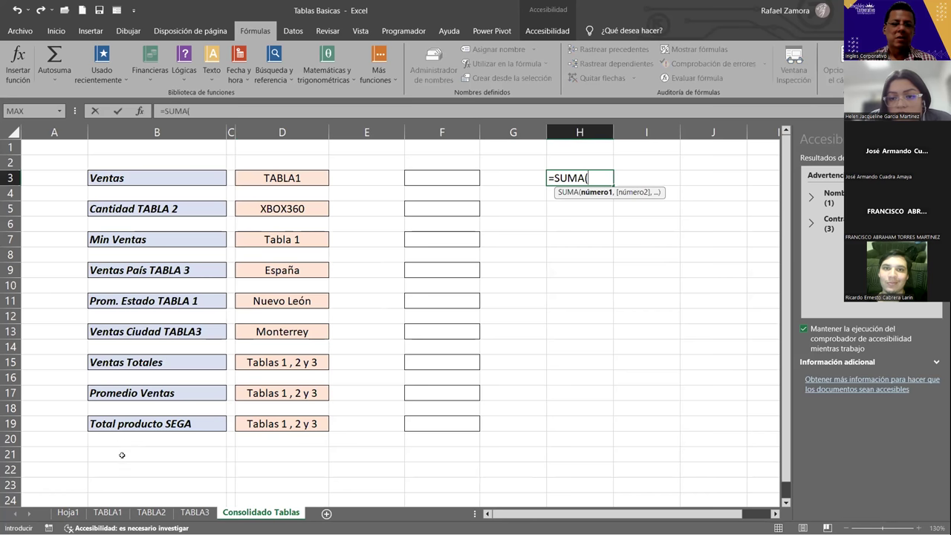
{"action": "left_click", "coordinate": [108, 512]}
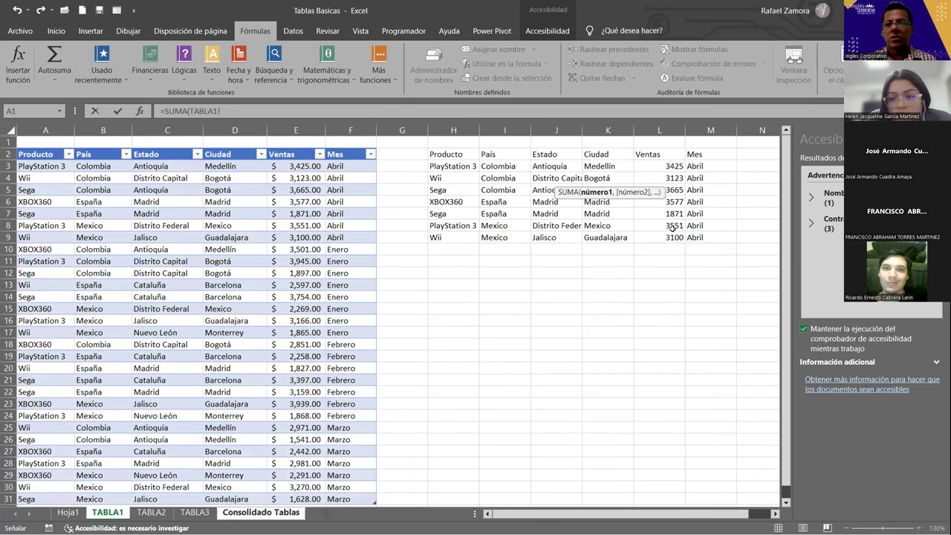
{"action": "left_click_drag", "start_coordinate": [659, 166], "coordinate": [659, 237]}
{"action": "type", "text": ","}
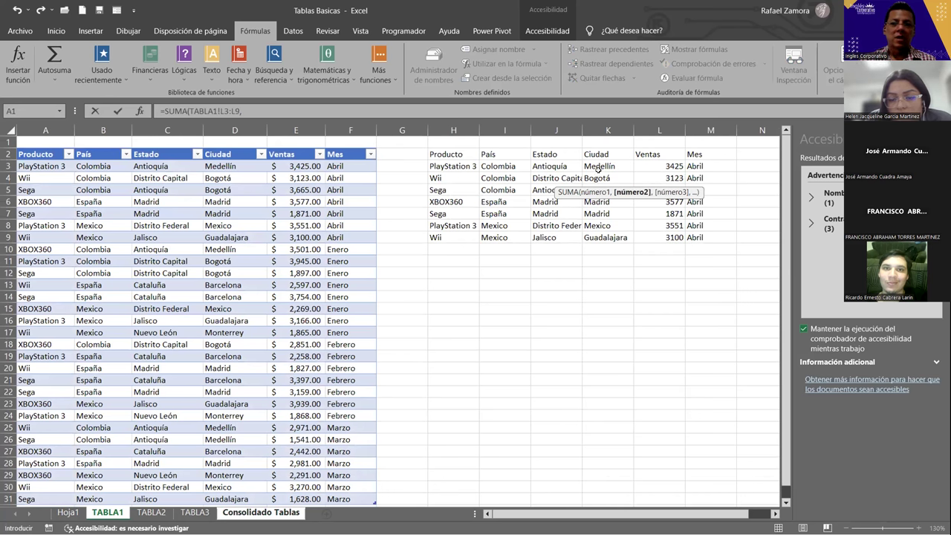
{"action": "left_click", "coordinate": [151, 511]}
{"action": "left_click", "coordinate": [664, 165]}
{"action": "left_click_drag", "start_coordinate": [665, 165], "coordinate": [671, 235]}
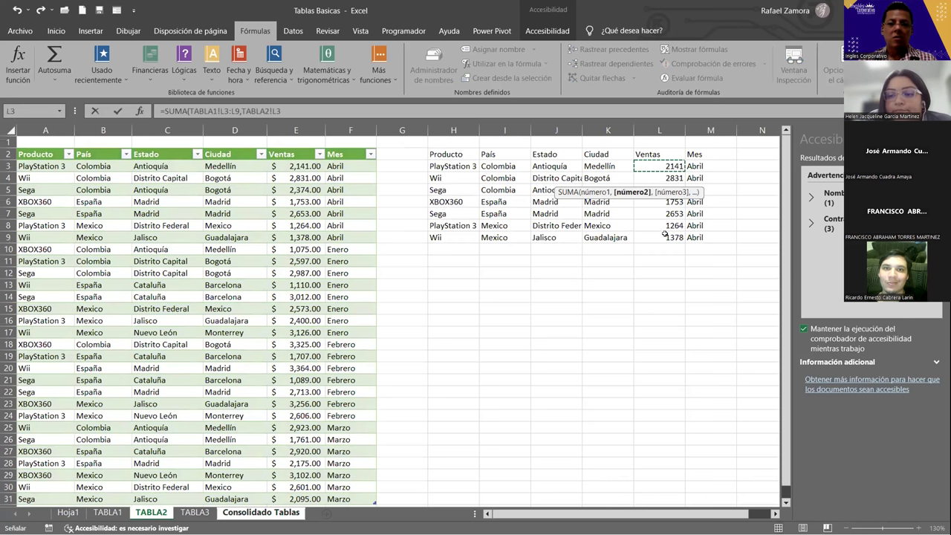
{"action": "type", "text": ":L9,"}
Add TABLA3!L3:L9, close the parenthesis and confirm the three-sheet sum
{"action": "left_click", "coordinate": [195, 512]}
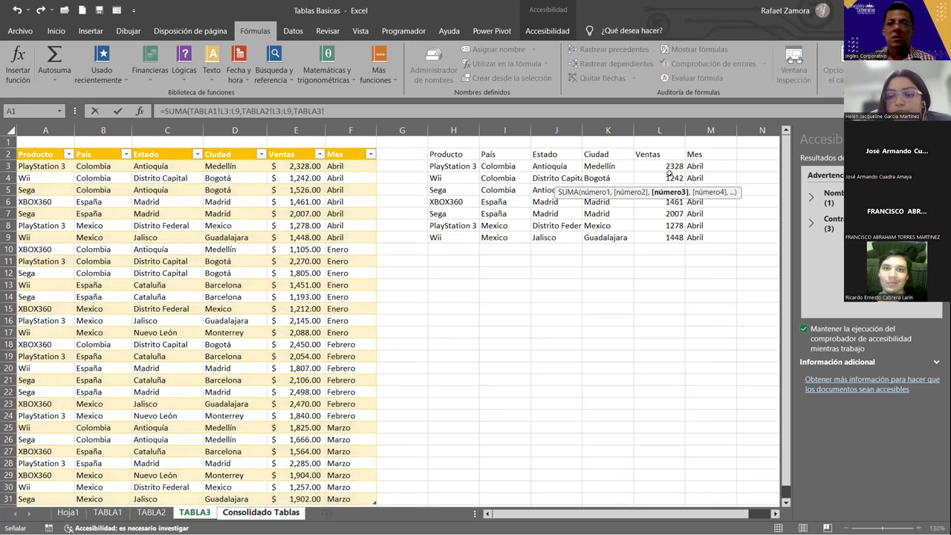
{"action": "left_click", "coordinate": [670, 166]}
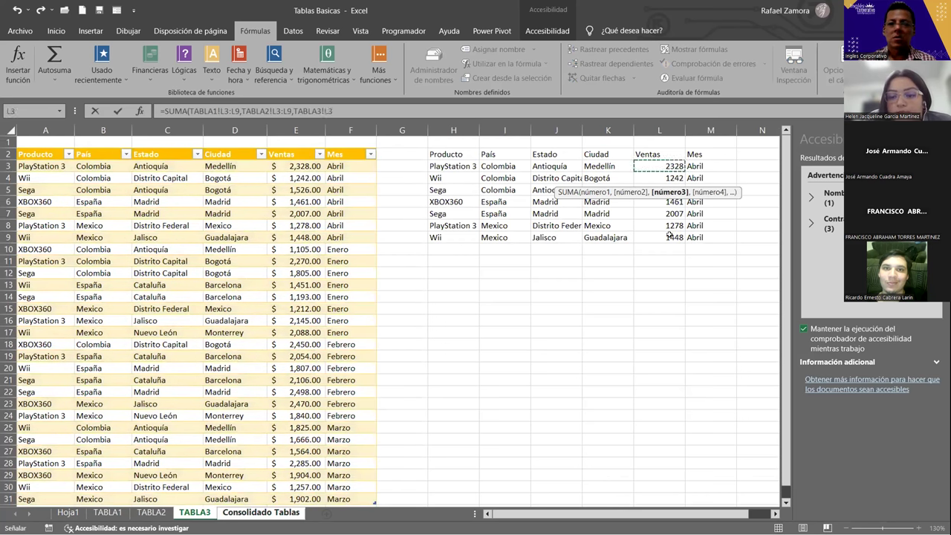
{"action": "left_click_drag", "start_coordinate": [669, 235], "coordinate": [669, 236]}
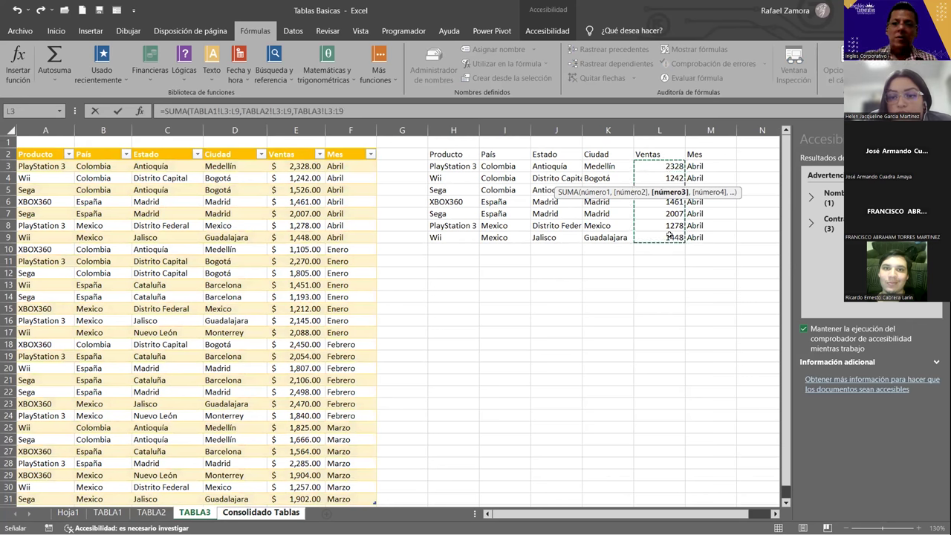
{"action": "type", "text": ")"}
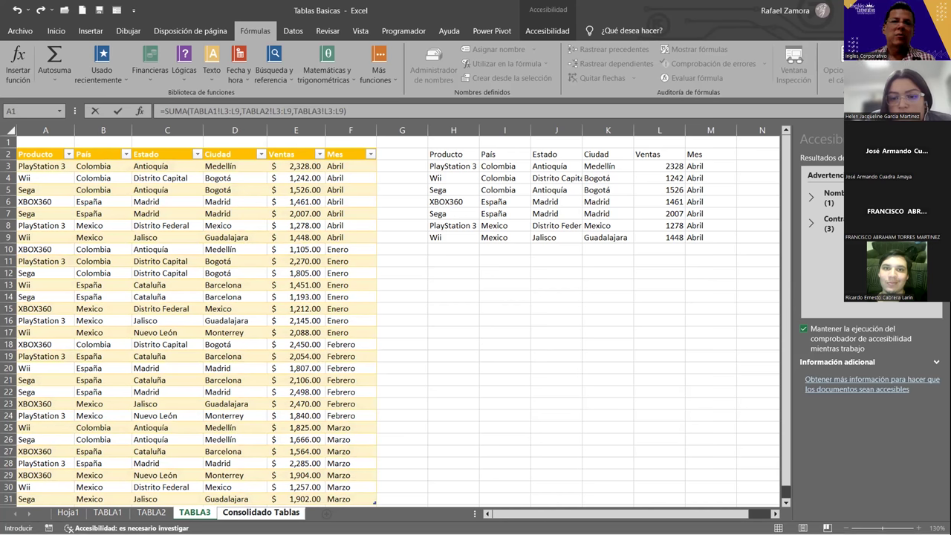
{"action": "key", "text": "ctrl+Page_Down"}
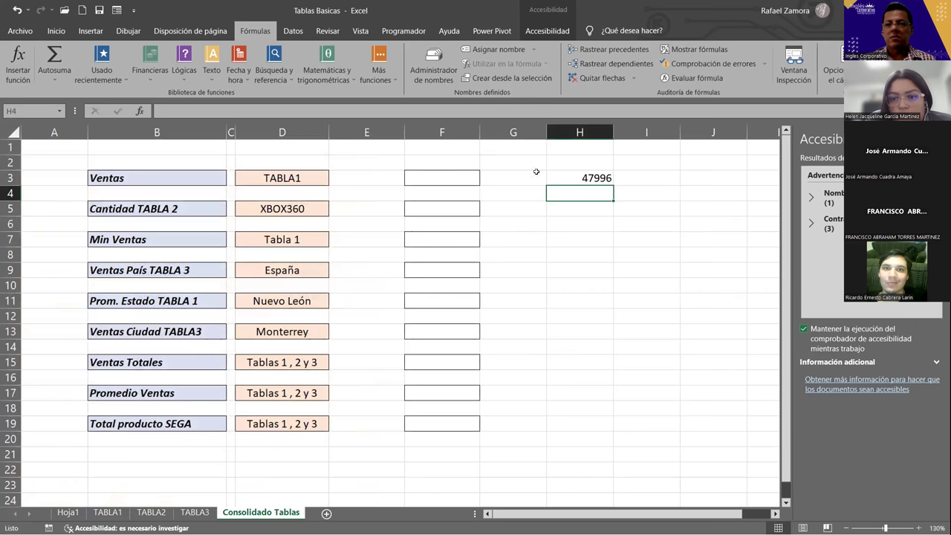
Format H3 as accounting currency ($ 47,996.00) and inspect its sheet references without changing them
{"action": "left_click", "coordinate": [591, 178]}
{"action": "left_click", "coordinate": [56, 30]}
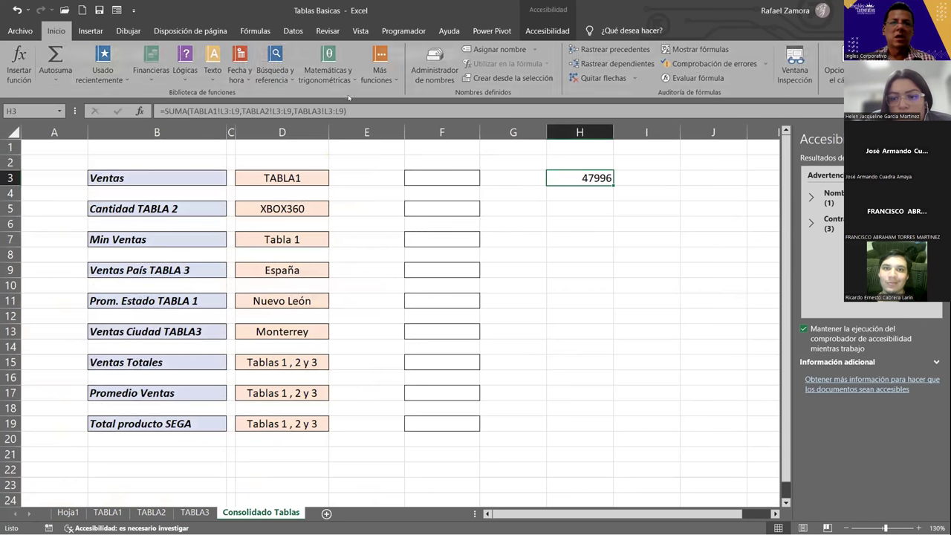
{"action": "left_click", "coordinate": [396, 73]}
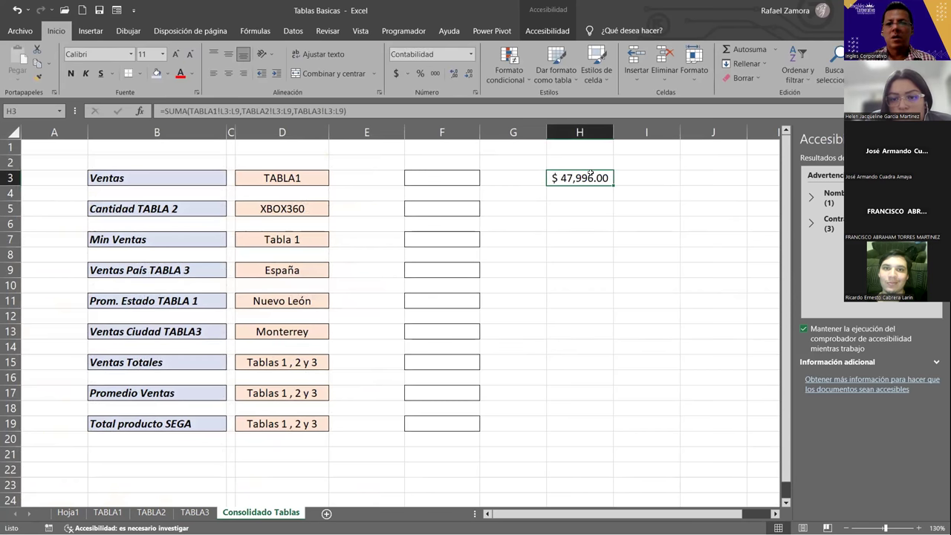
{"action": "double_click", "coordinate": [591, 172]}
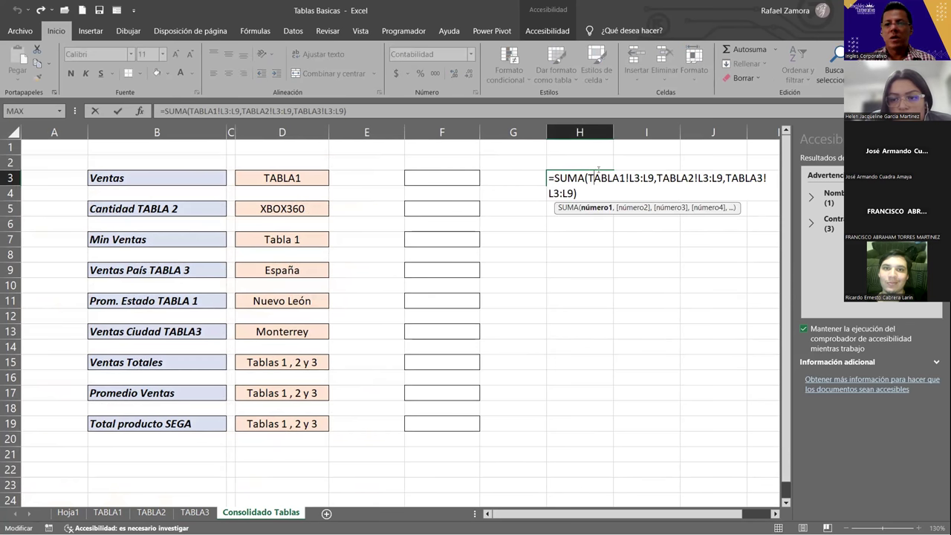
{"action": "left_click", "coordinate": [593, 178]}
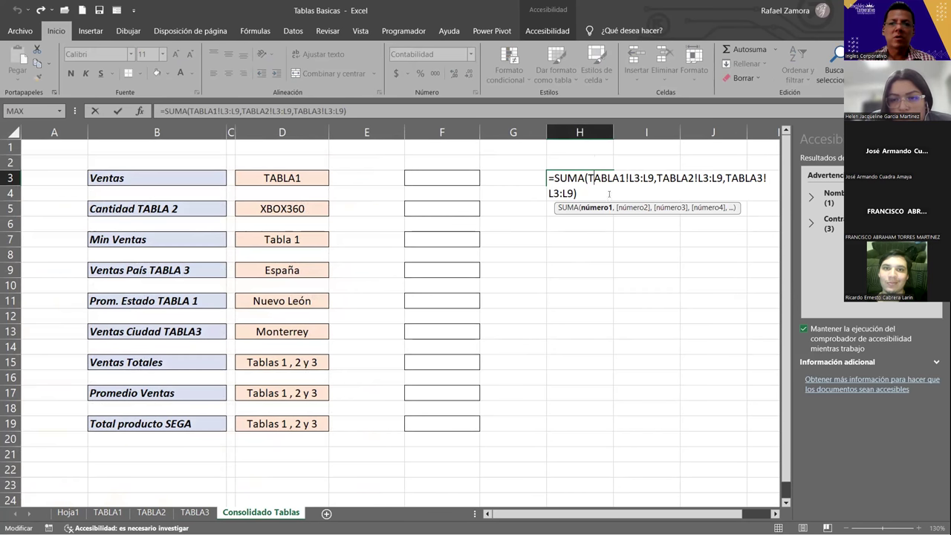
{"action": "left_click", "coordinate": [669, 177]}
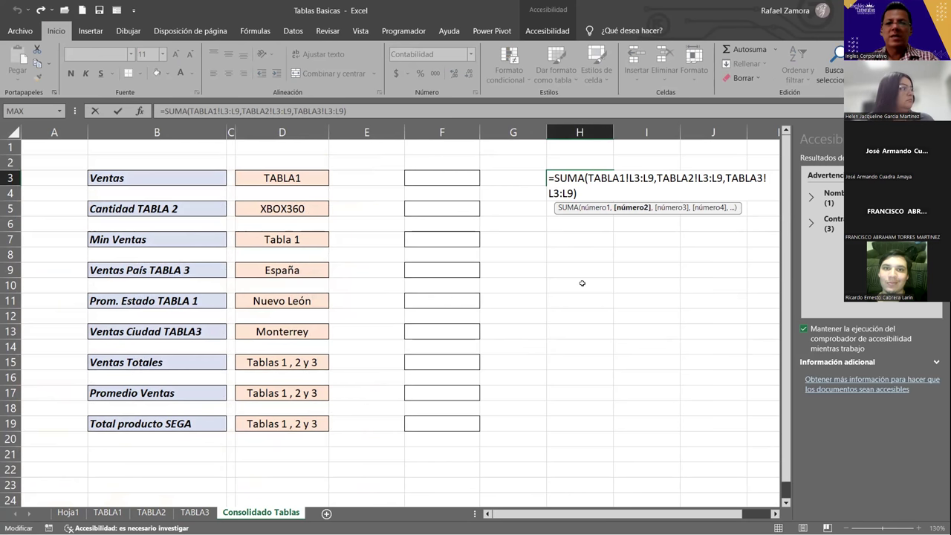
{"action": "left_click", "coordinate": [584, 212]}
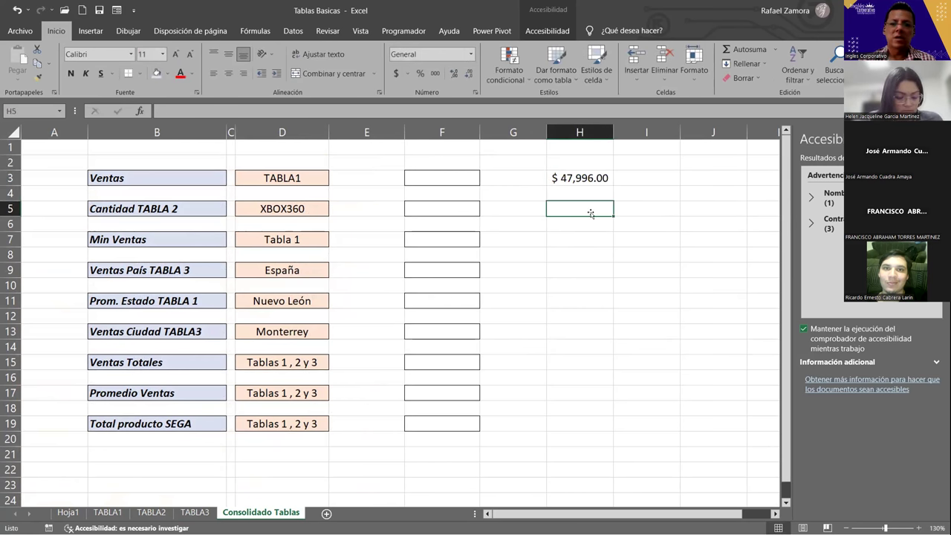
Check TABLA1's first sales value in L3 and return to Consolidado Tablas
{"action": "left_click", "coordinate": [107, 512]}
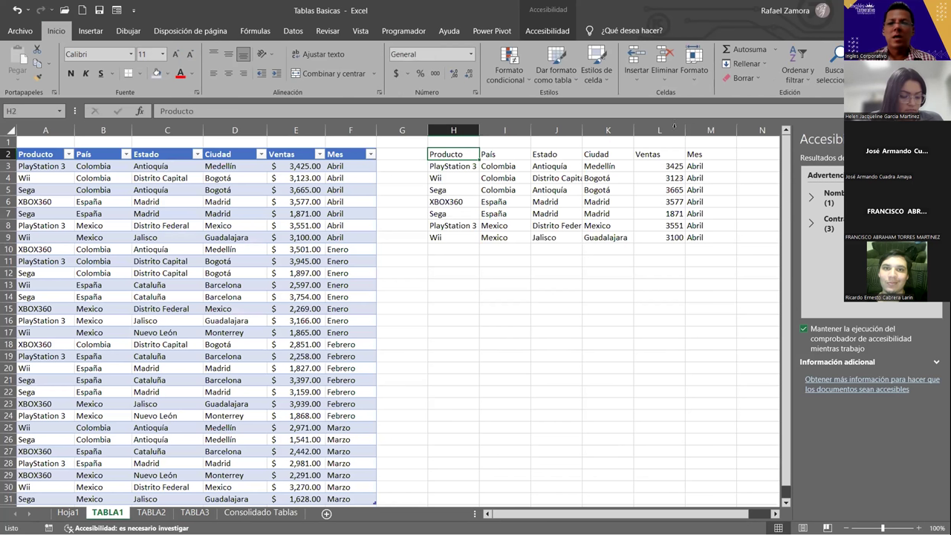
{"action": "left_click", "coordinate": [650, 165]}
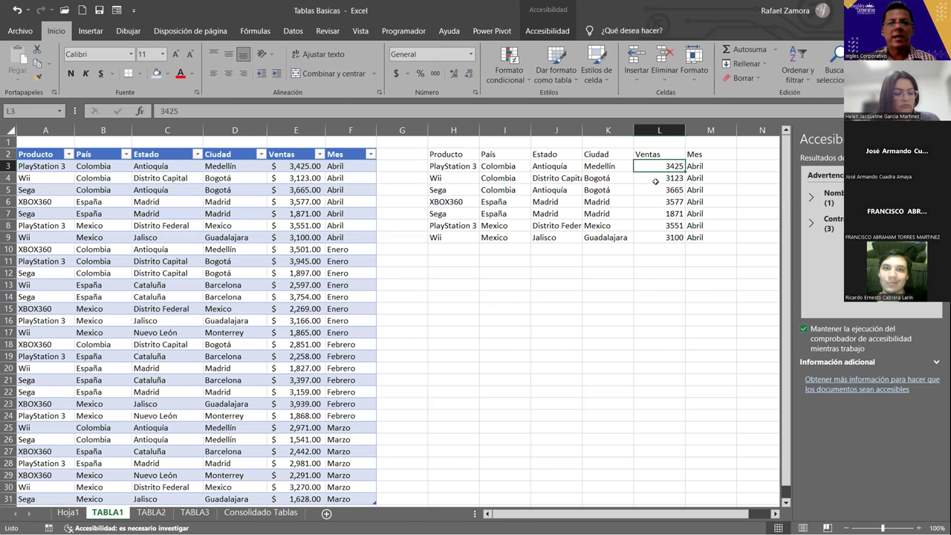
{"action": "left_click", "coordinate": [262, 513]}
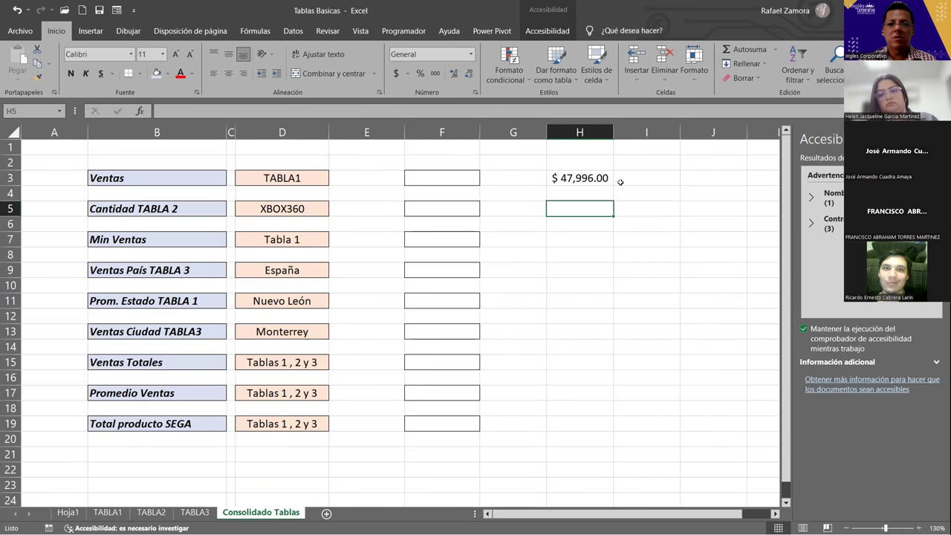
Type a SUMA formula referencing 'TABLA1' in H5, fixing typos, then glance at TABLA3
{"action": "type", "text": "="}
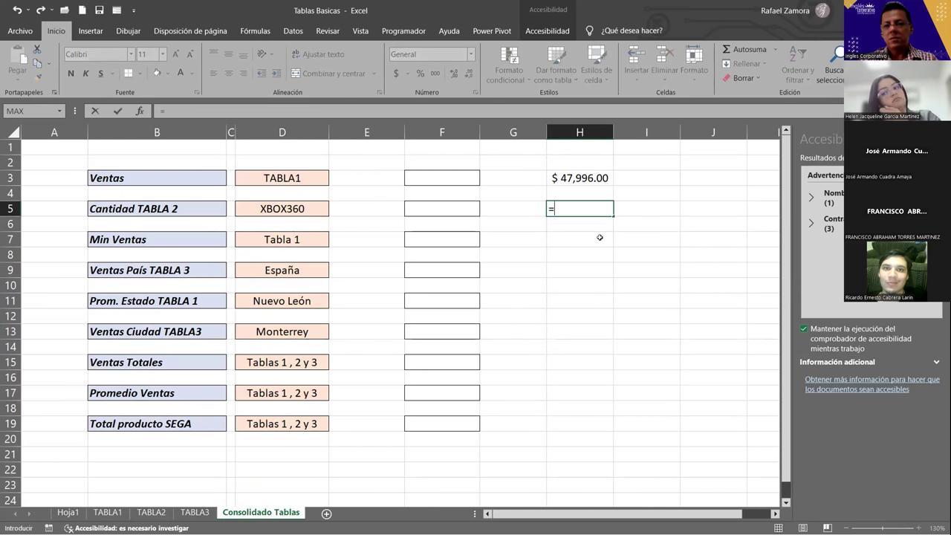
{"action": "type", "text": "SUMA("}
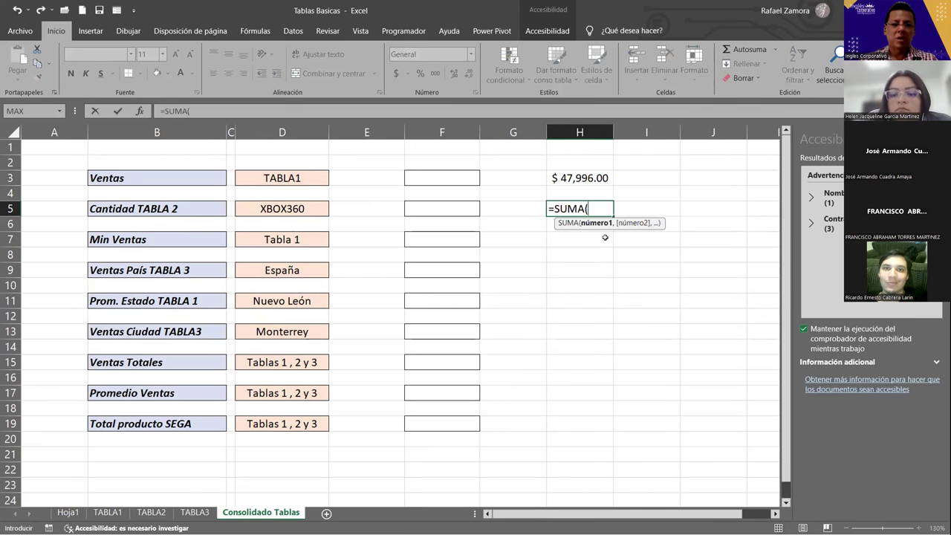
{"action": "type", "text": "{"}
{"action": "key", "text": "BackSpace"}
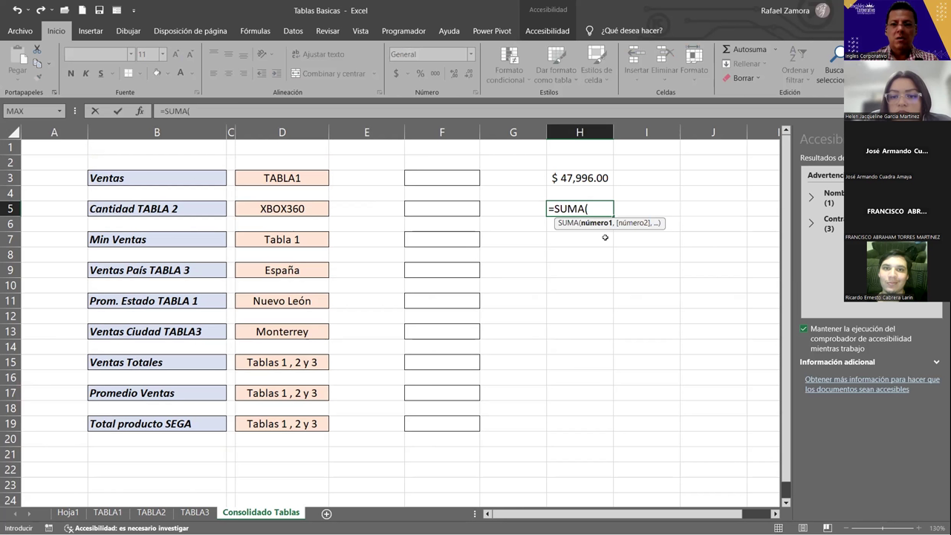
{"action": "type", "text": "'"}
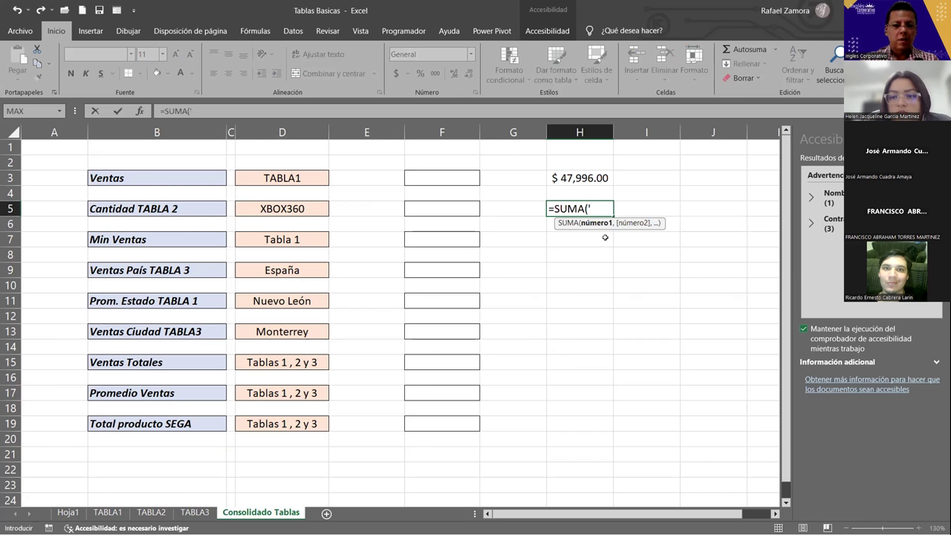
{"action": "type", "text": "TABA"}
{"action": "key", "text": "BackSpace"}
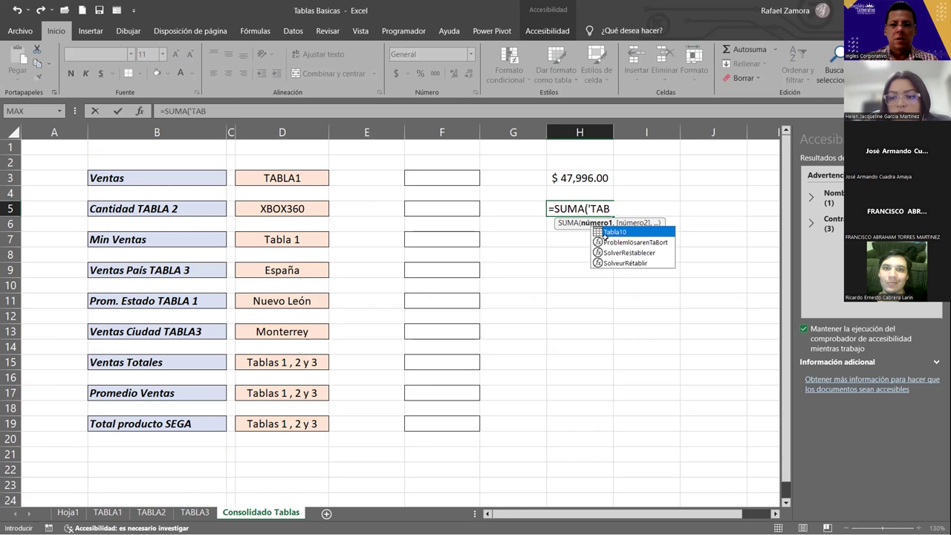
{"action": "type", "text": "LA1"}
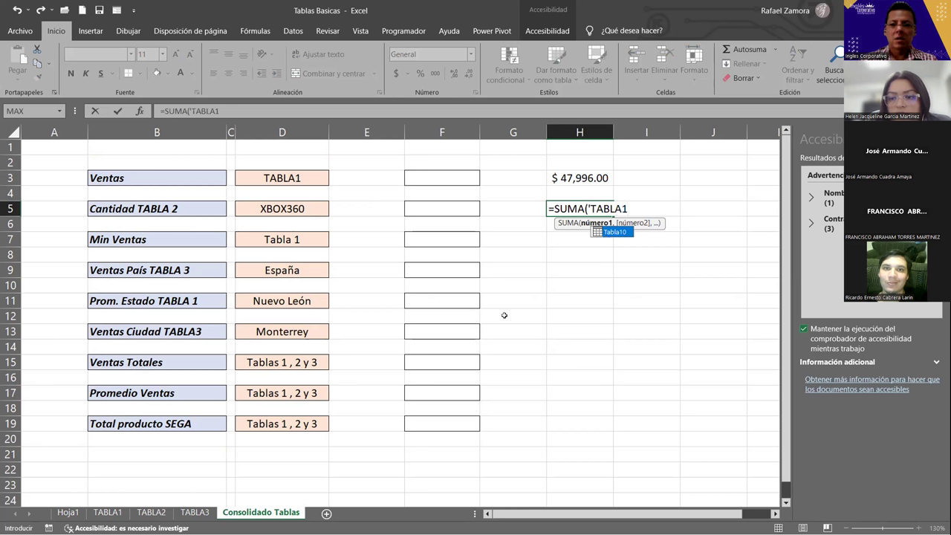
{"action": "type", "text": "'!"}
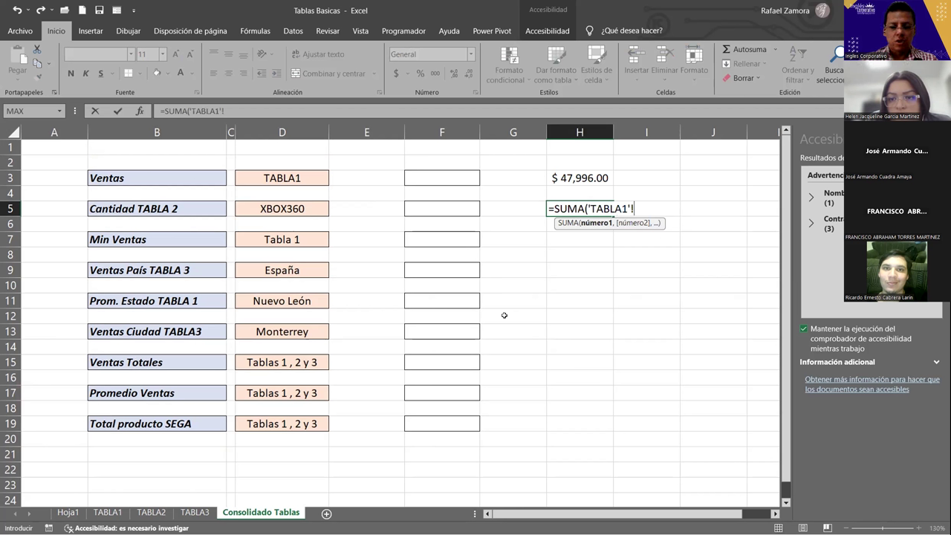
{"action": "type", "text": "H"}
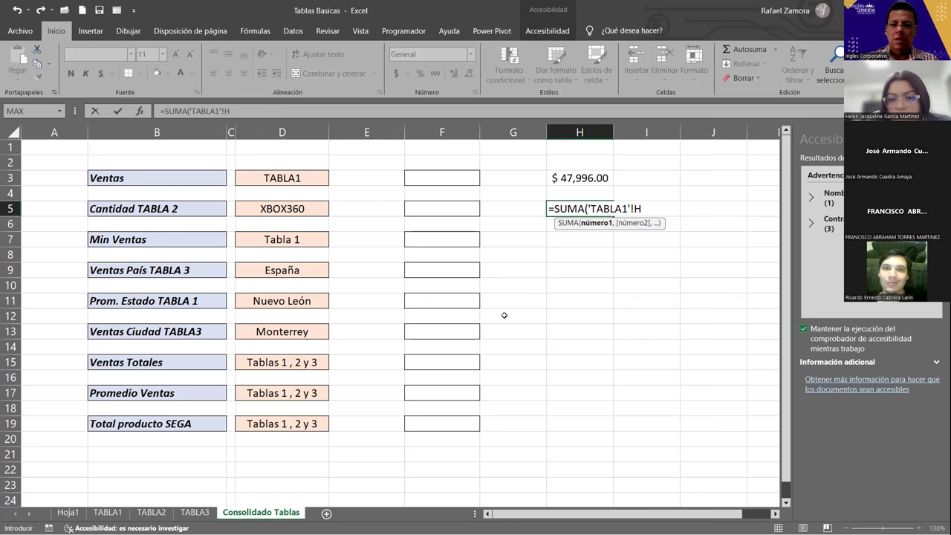
{"action": "key", "text": "BackSpace"}
{"action": "type", "text": "g"}
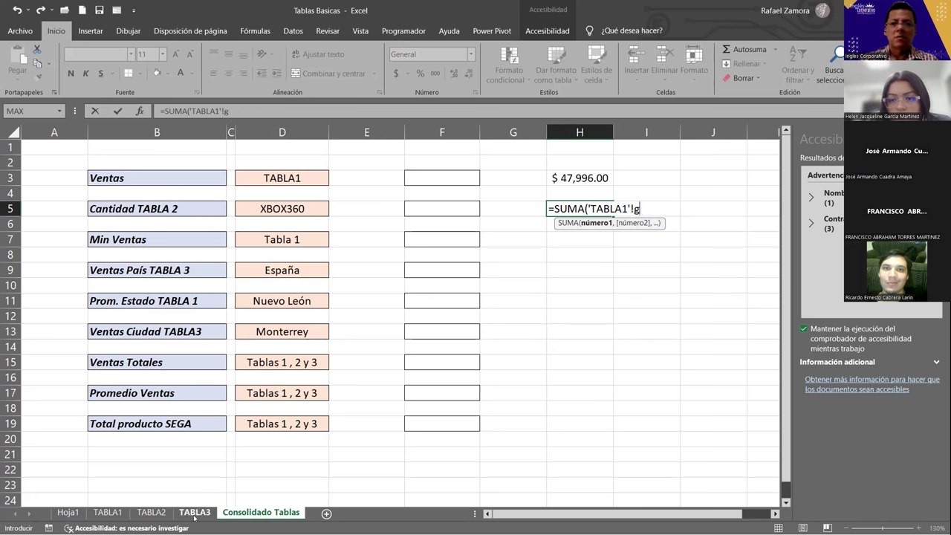
{"action": "left_click", "coordinate": [195, 513]}
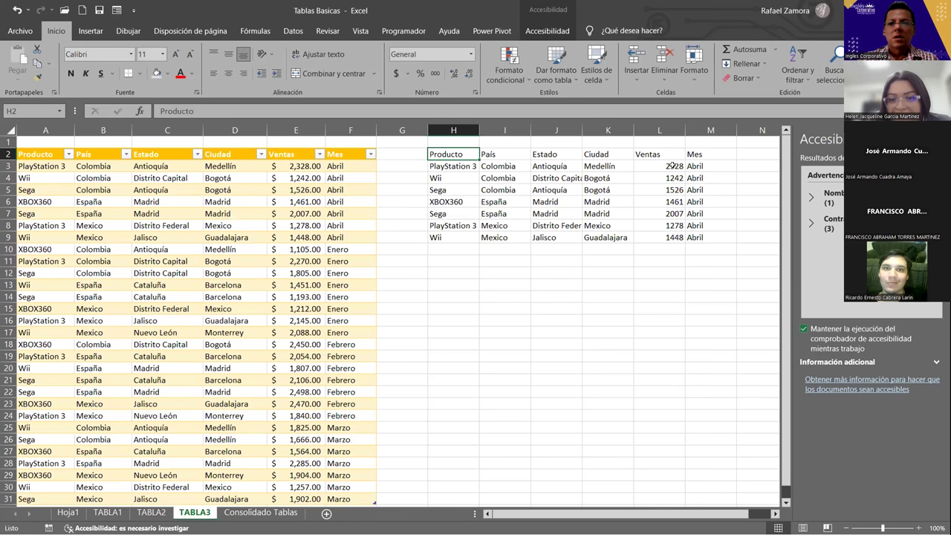
{"action": "left_click", "coordinate": [260, 513]}
{"action": "double_click", "coordinate": [603, 208]}
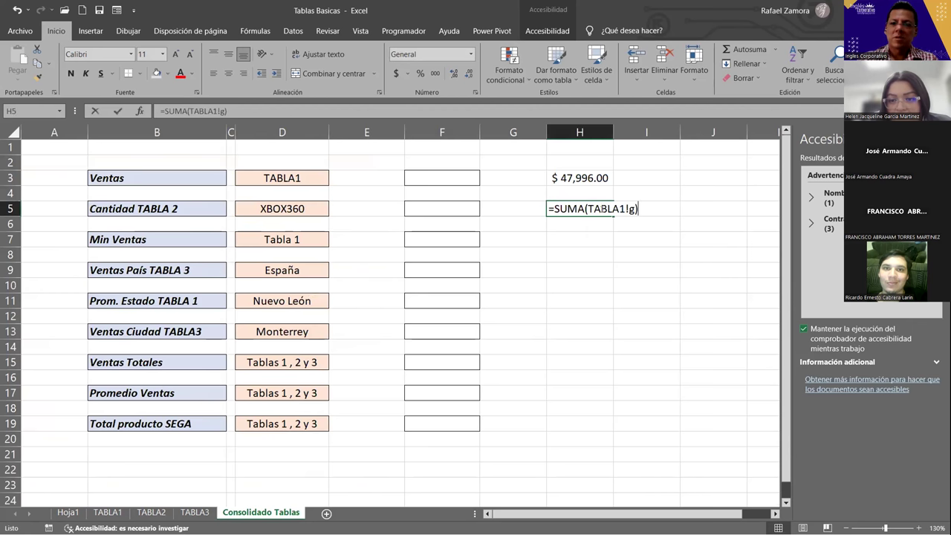
{"action": "key", "text": "BackSpace"}
{"action": "key", "text": "BackSpace"}
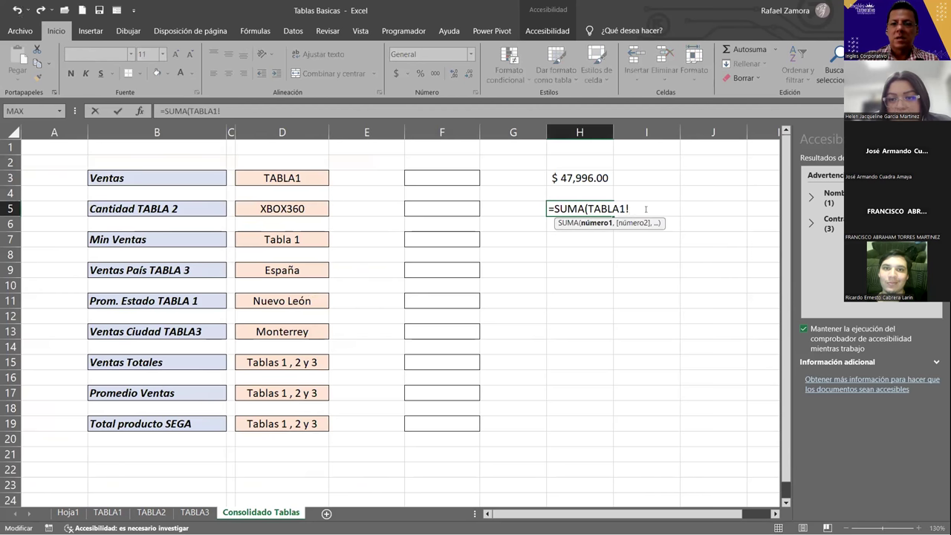
{"action": "type", "text": "L3"}
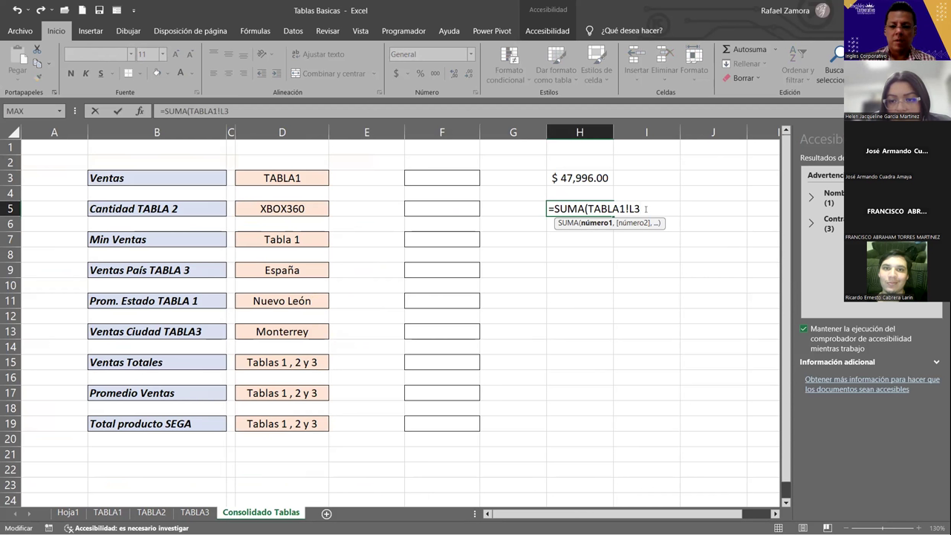
{"action": "type", "text": ","}
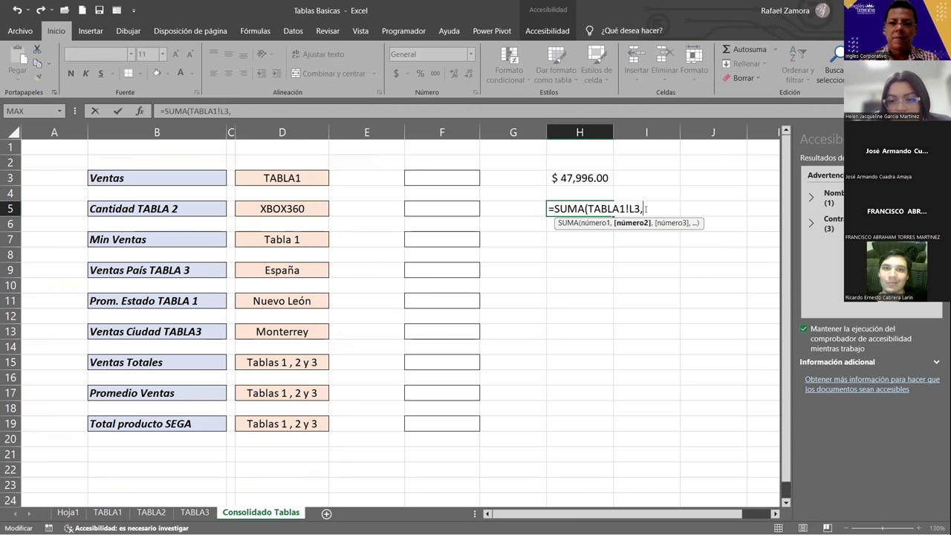
{"action": "type", "text": "'"}
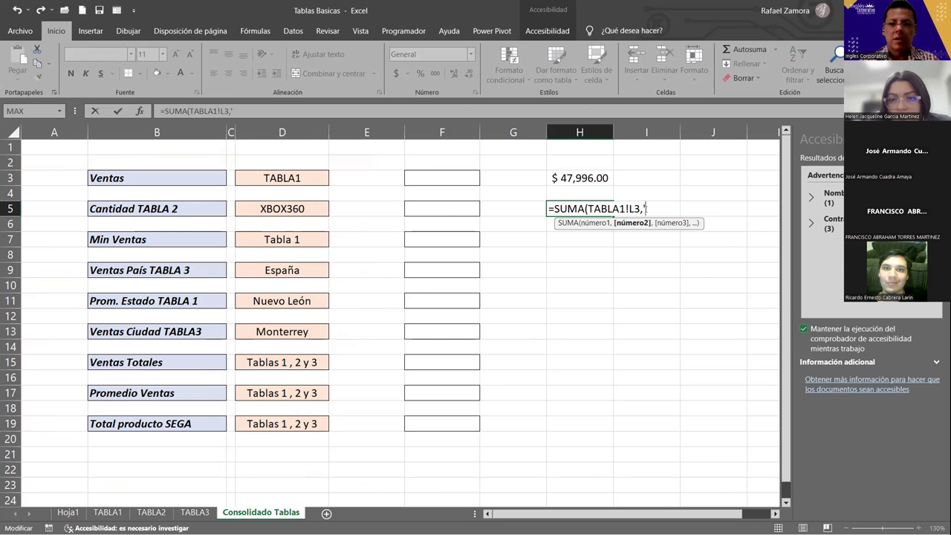
{"action": "type", "text": "TABLA"}
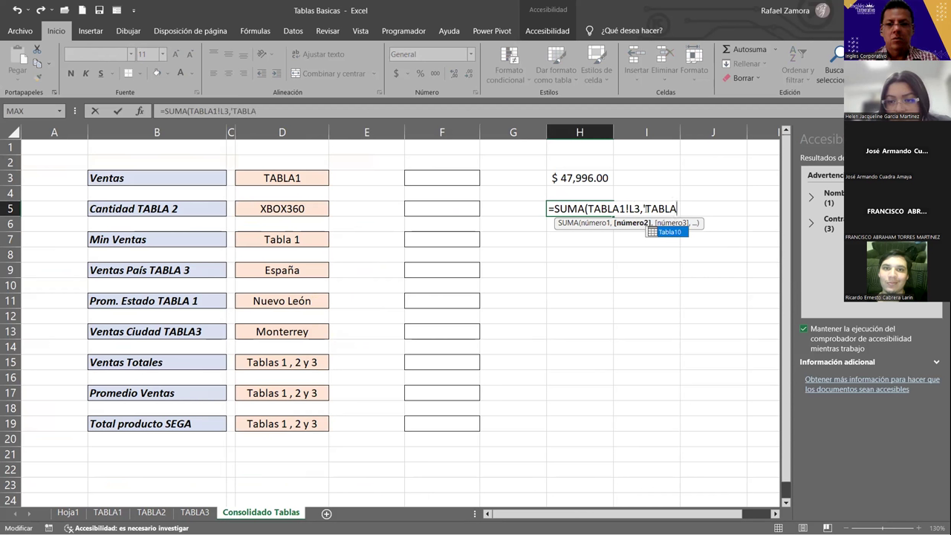
{"action": "type", "text": "2'!"}
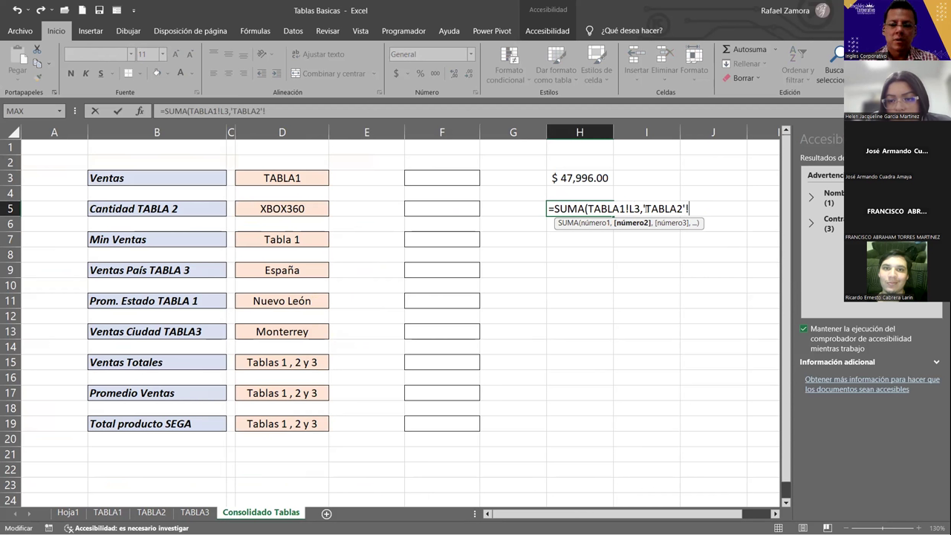
{"action": "type", "text": "L"}
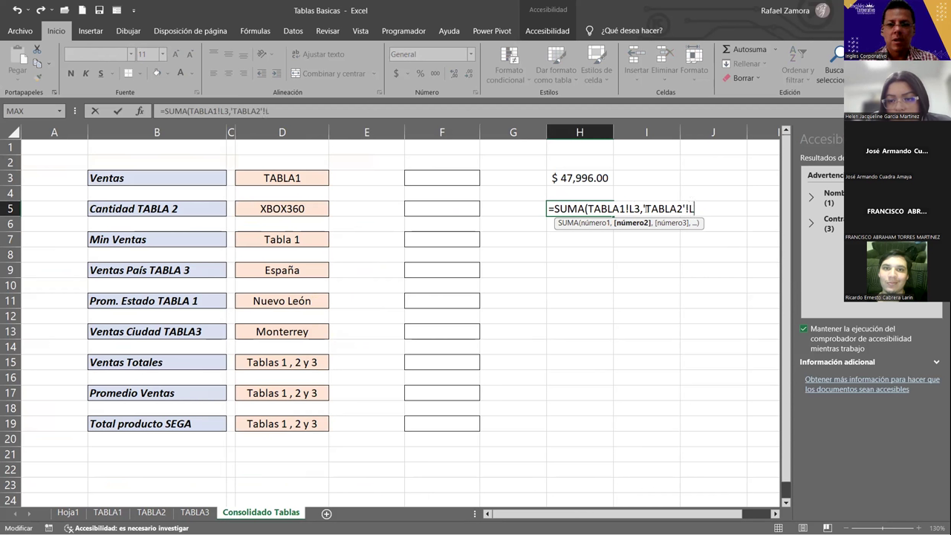
{"action": "type", "text": "3"}
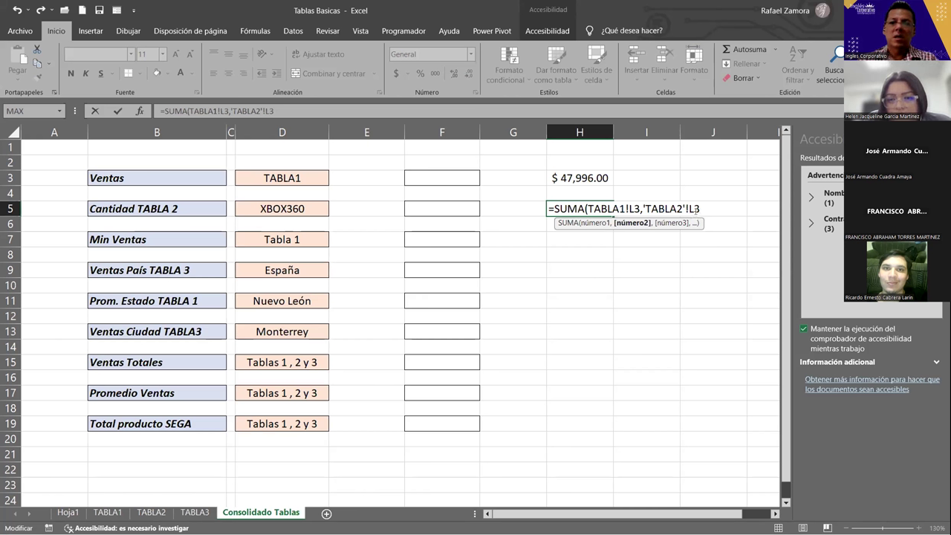
{"action": "left_click_drag", "start_coordinate": [699, 209], "coordinate": [587, 210]}
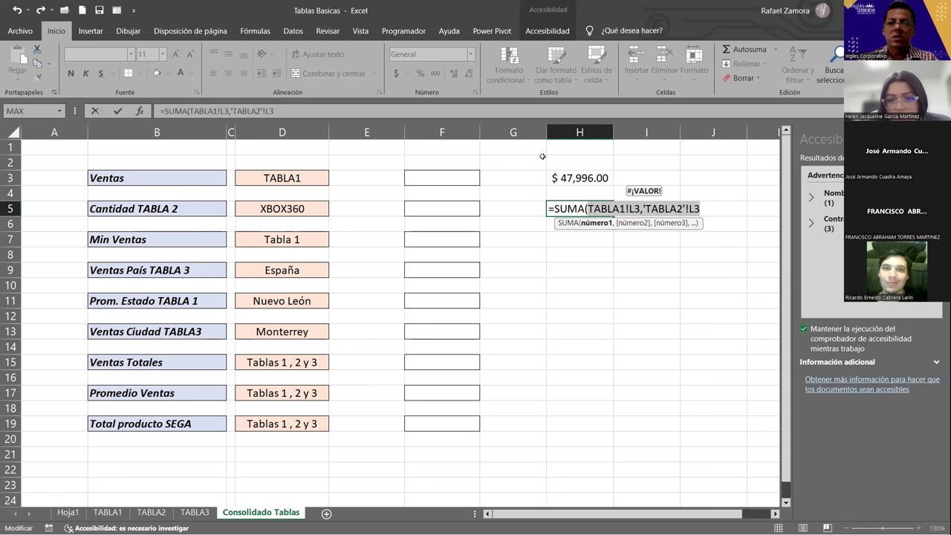
{"action": "key", "text": "Return"}
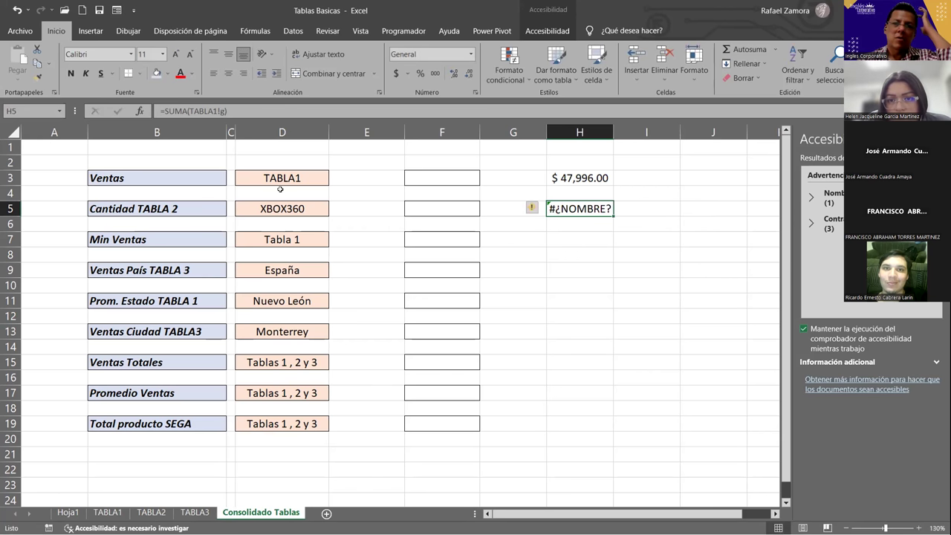
Delete H2:H9, removing the $47,996.00 total and the #¿NOMBRE? error from H3 and H5
{"action": "left_click", "coordinate": [286, 162]}
{"action": "left_click", "coordinate": [299, 174]}
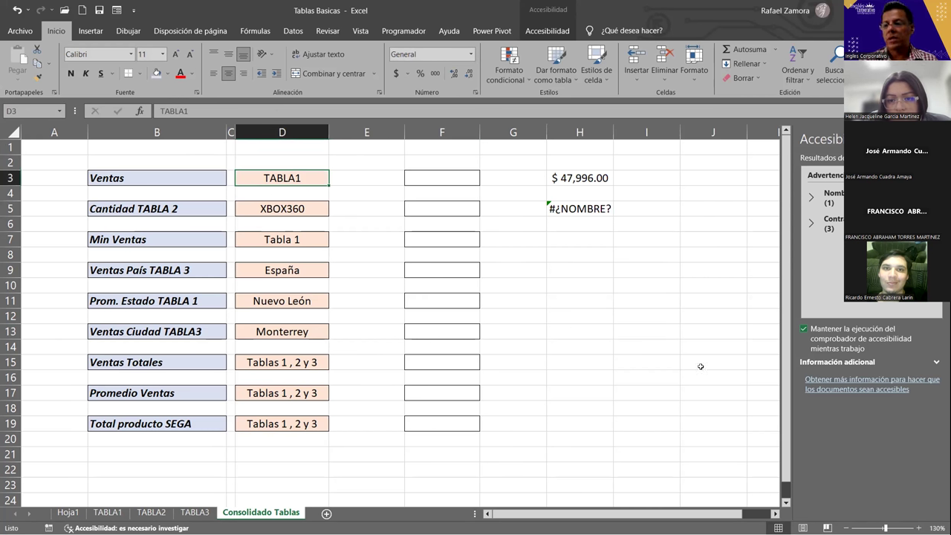
{"action": "left_click", "coordinate": [590, 304]}
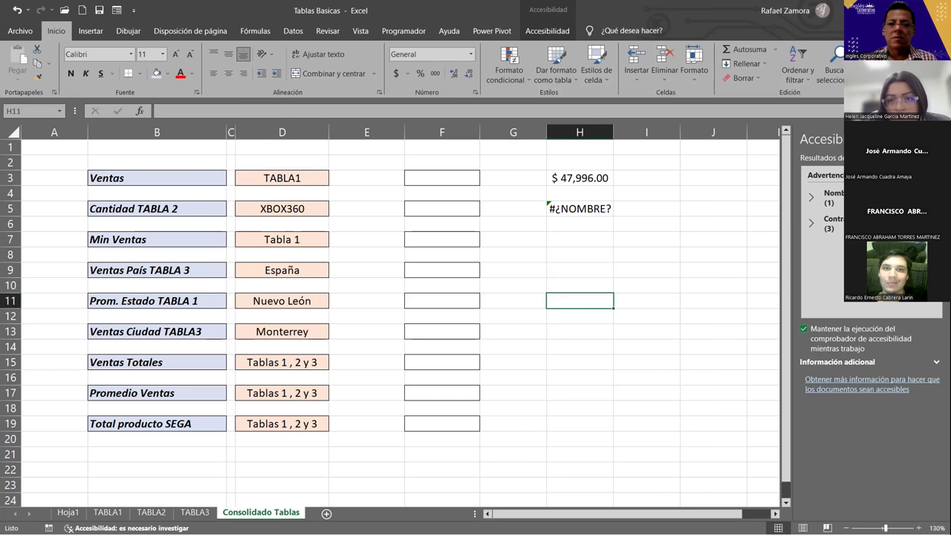
{"action": "left_click_drag", "start_coordinate": [579, 162], "coordinate": [573, 266]}
{"action": "key", "text": "Delete"}
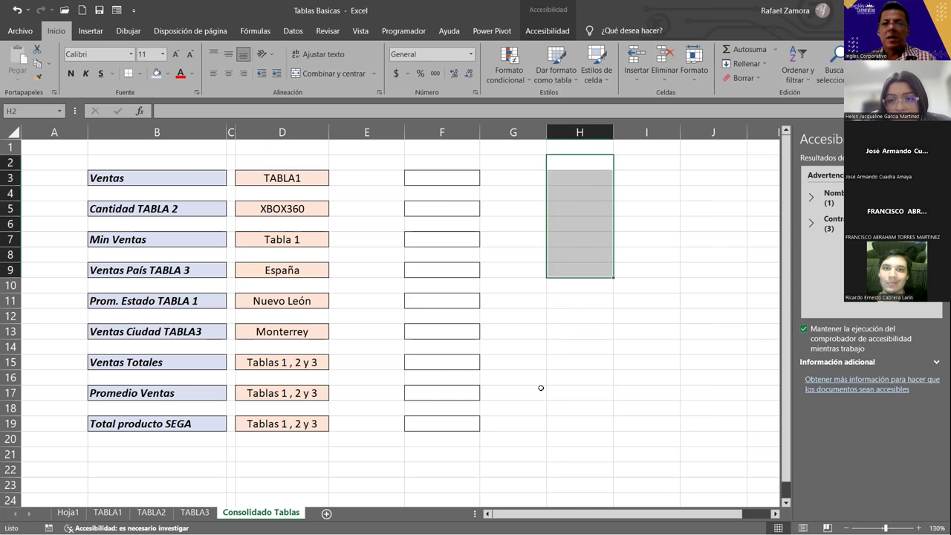
{"action": "left_click", "coordinate": [533, 402]}
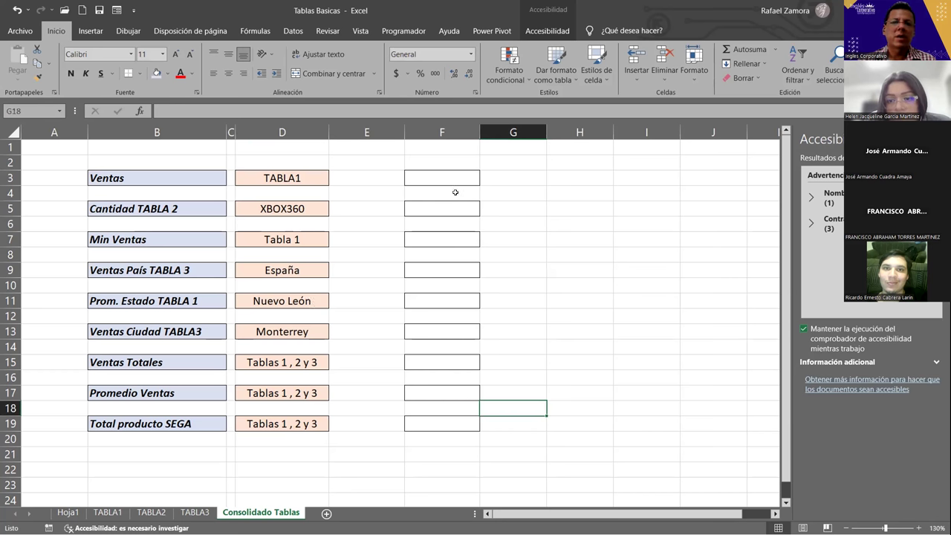
{"action": "left_click_drag", "start_coordinate": [447, 178], "coordinate": [483, 424]}
{"action": "left_click", "coordinate": [765, 300]}
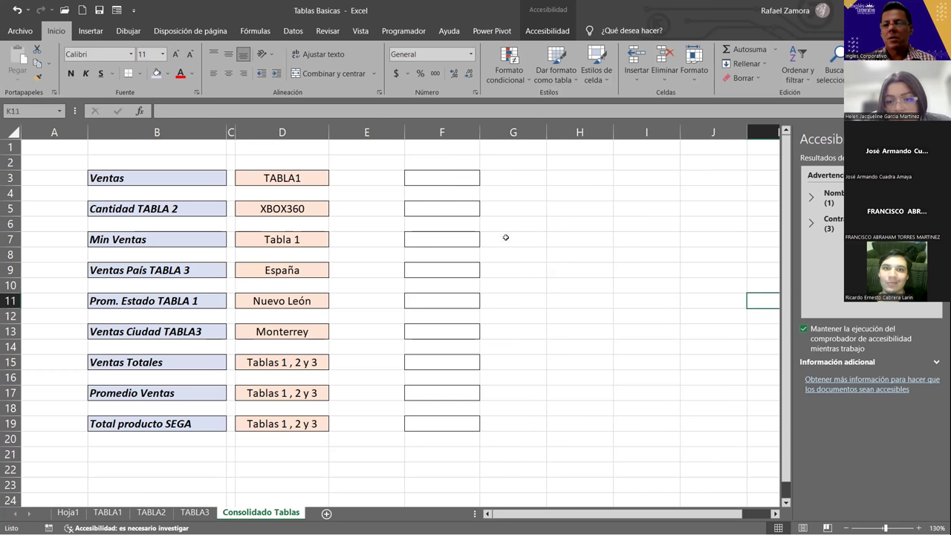